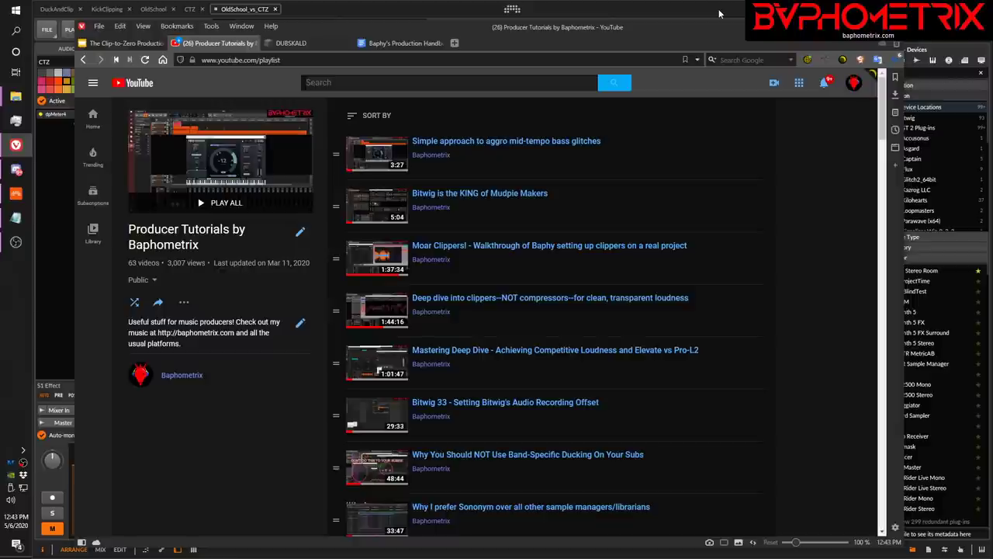
Step: View the Clip-to-Zero Production Strategy slides, and open the Freya listen/buy page from the DUBSKALD site to browse its streaming services
left_click(140, 45)
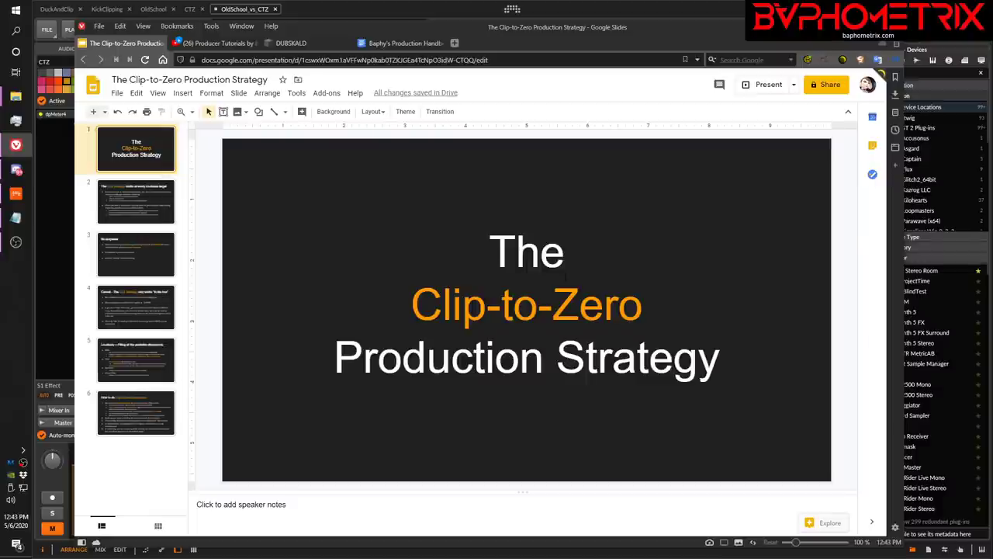
mouse_move(297, 44)
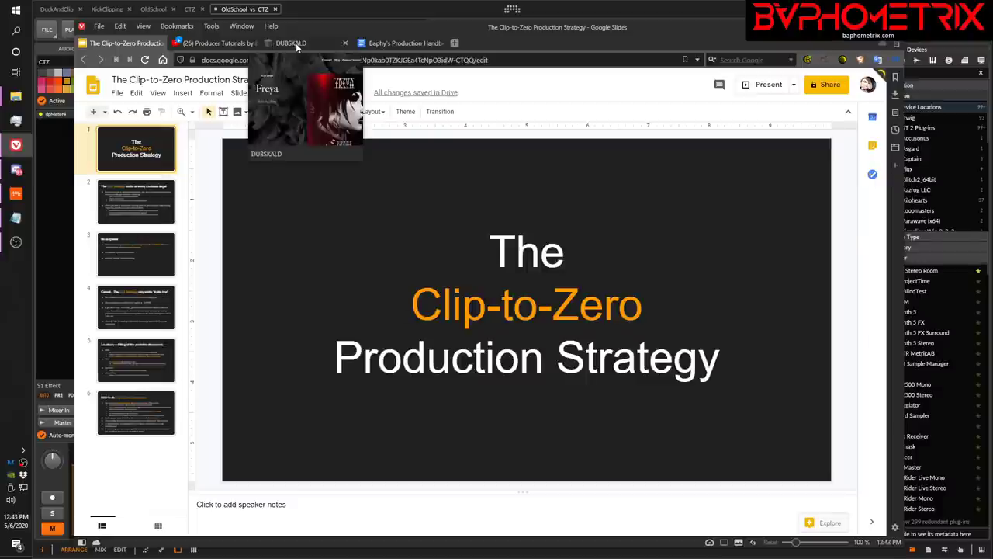
left_click(295, 43)
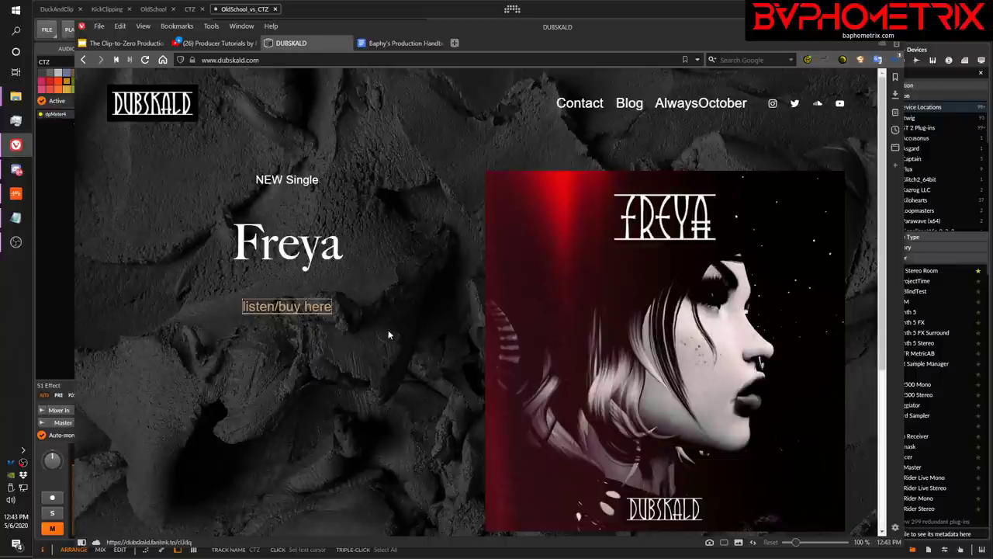
left_click(291, 308)
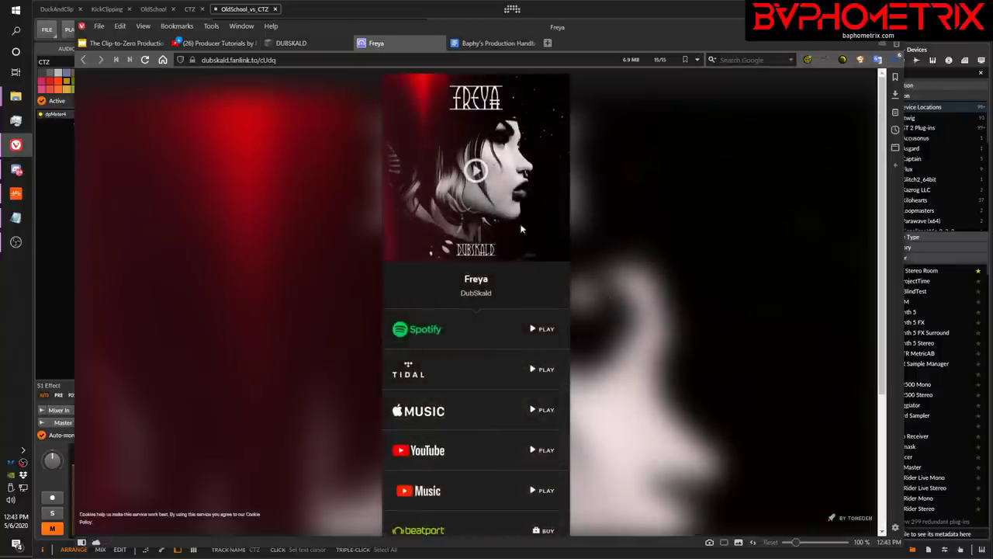
scroll(576, 213, "down", 3)
scroll(575, 213, "up", 3)
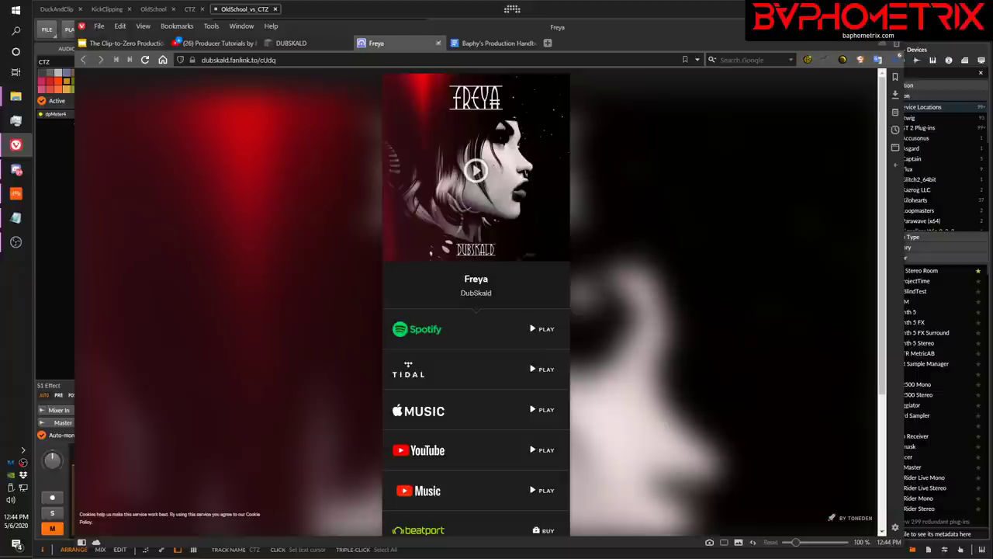
Step: Return to the Clip-to-Zero title slide, and switch to Bitwig Studio to play the OldSchool track for a loudness reading
left_click(126, 44)
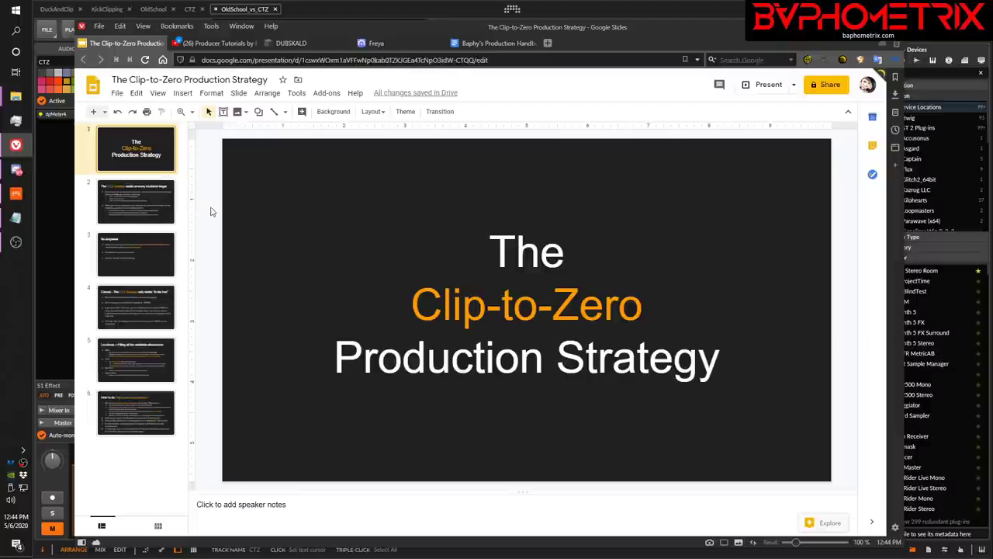
key("alt+Tab")
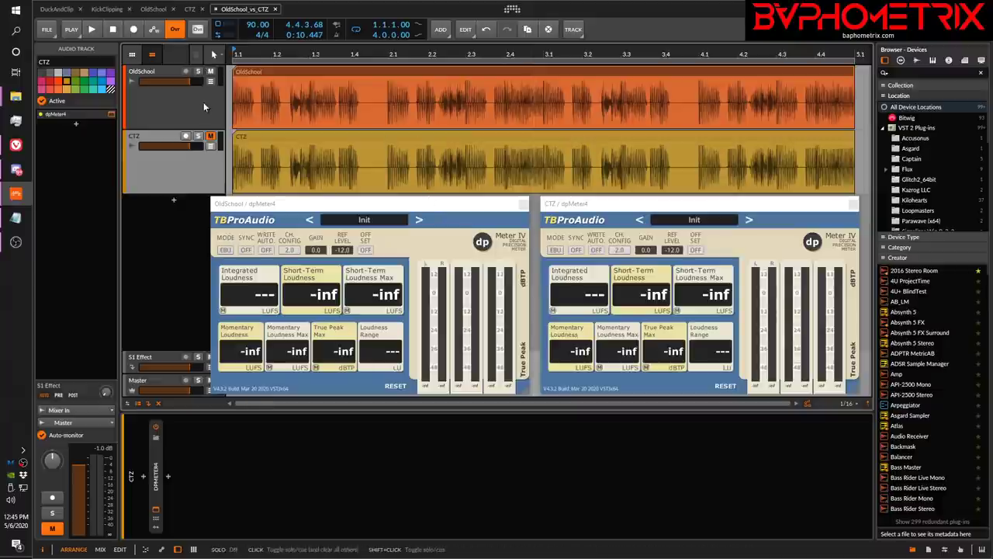
key("space")
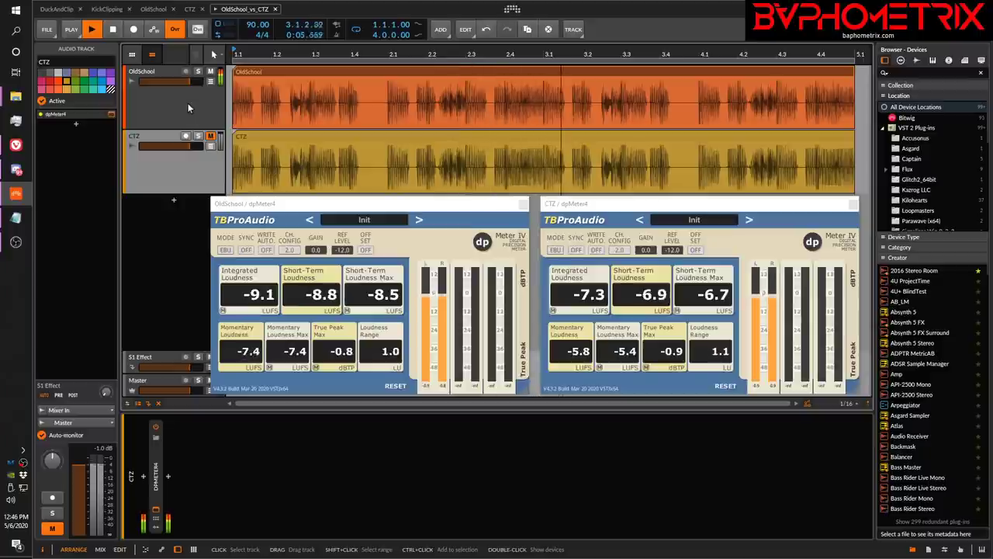
key("space")
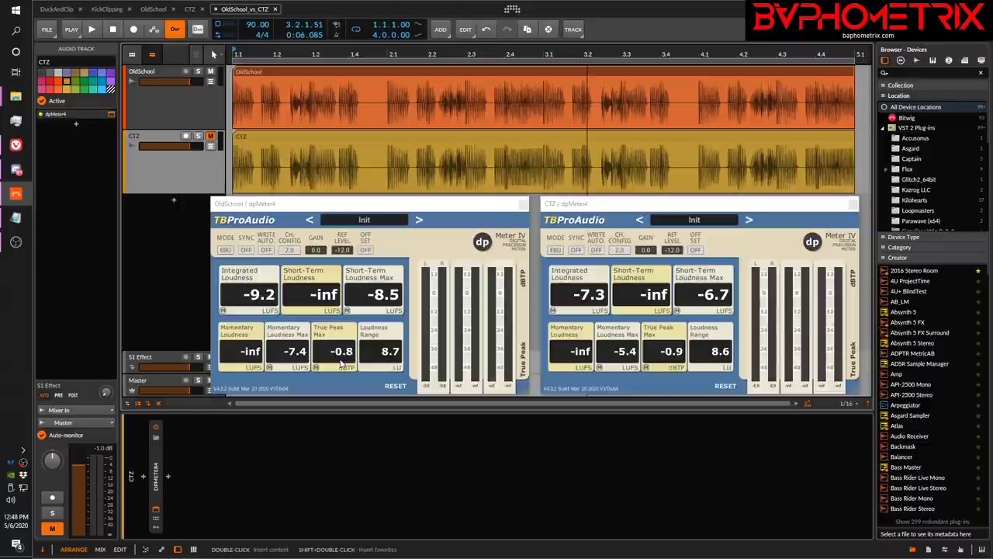
Step: Switch to the browser and review the DUBSKALD site and the Freya page's list of streaming services
left_click(16, 144)
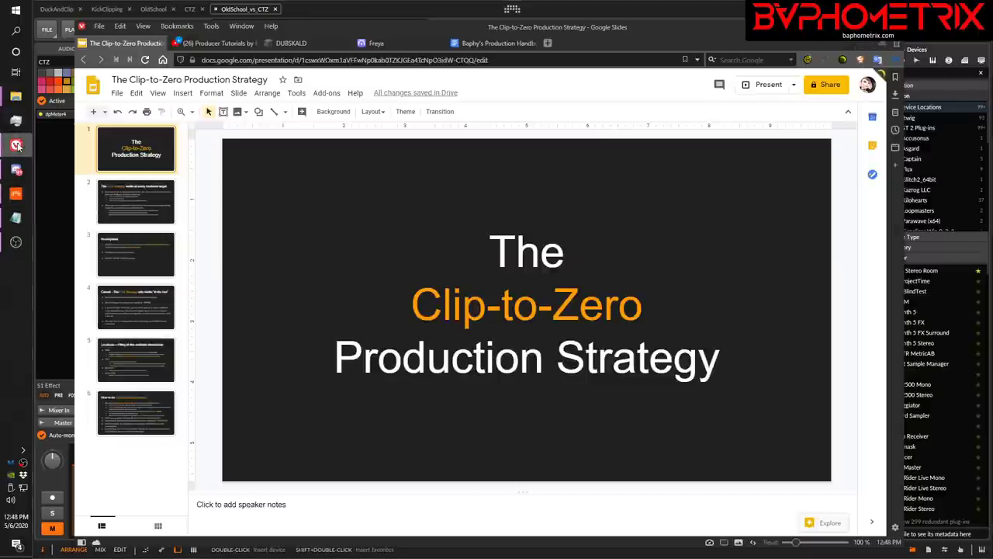
left_click(288, 44)
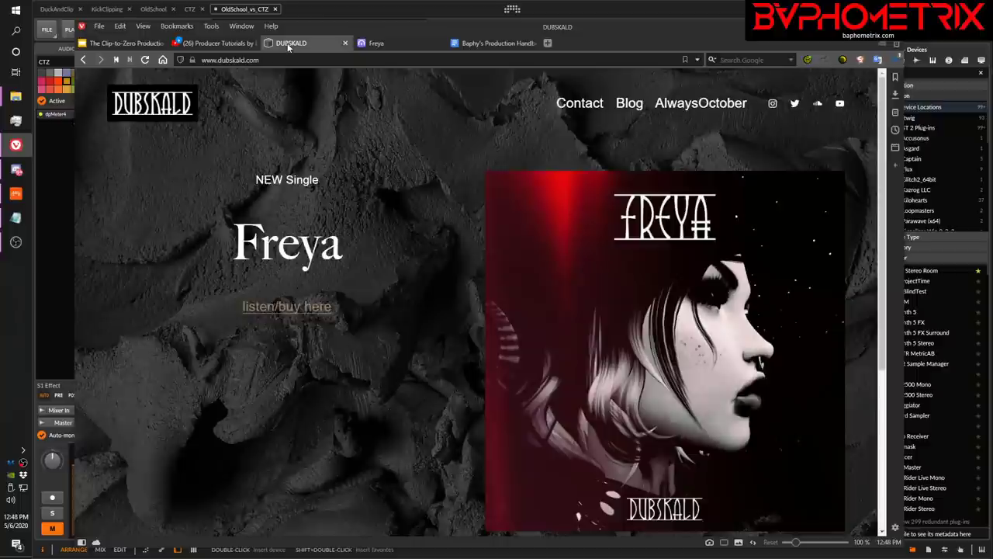
left_click(395, 44)
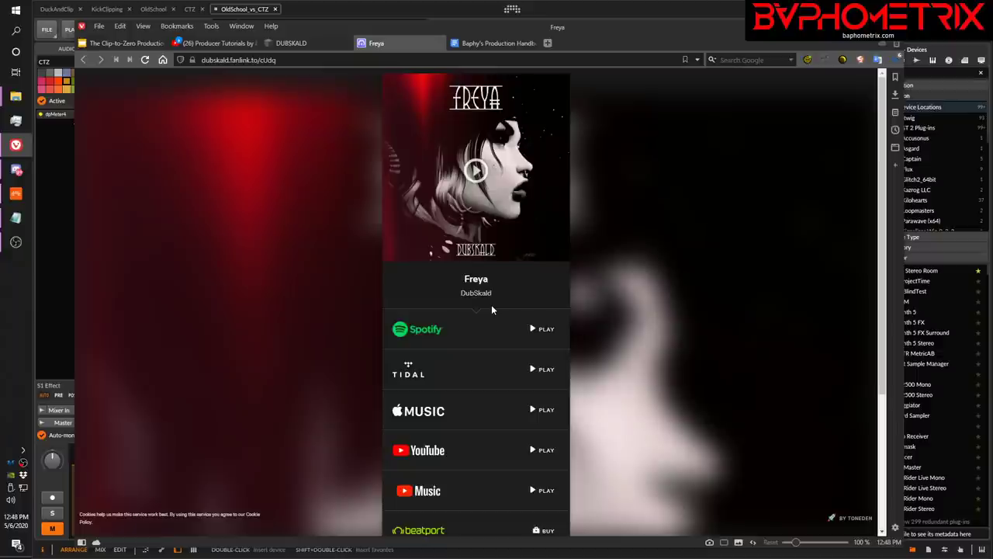
scroll(491, 309, "down", 3)
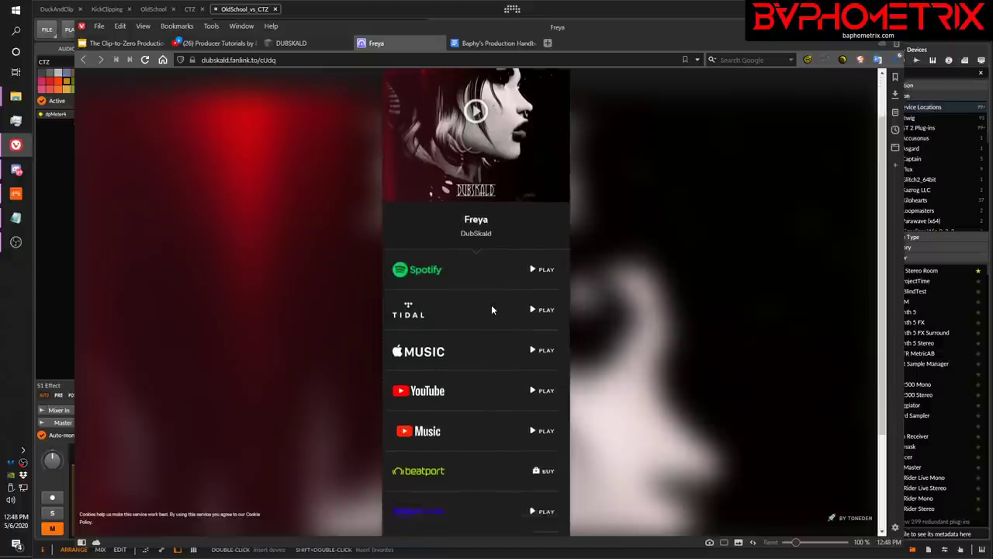
scroll(492, 308, "up", 3)
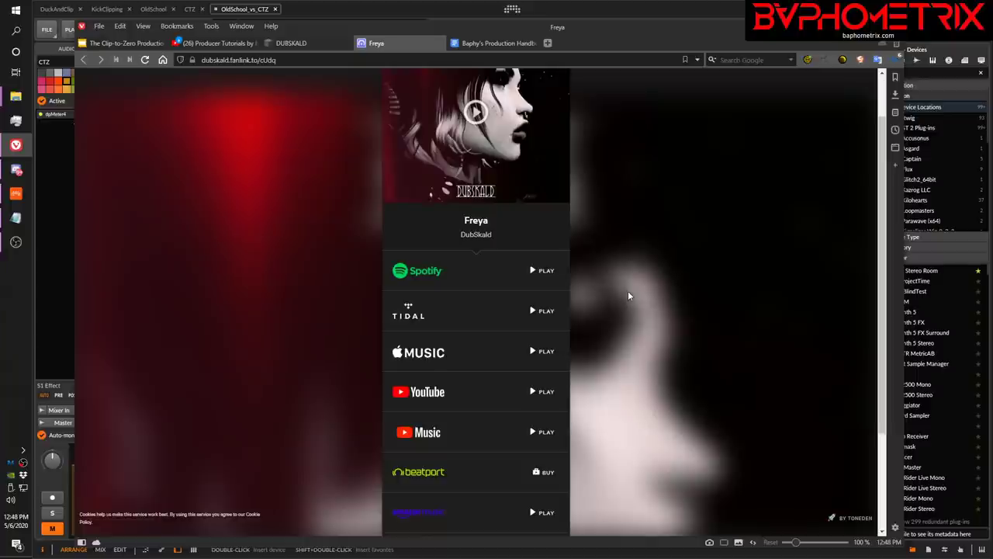
scroll(628, 293, "up", 1)
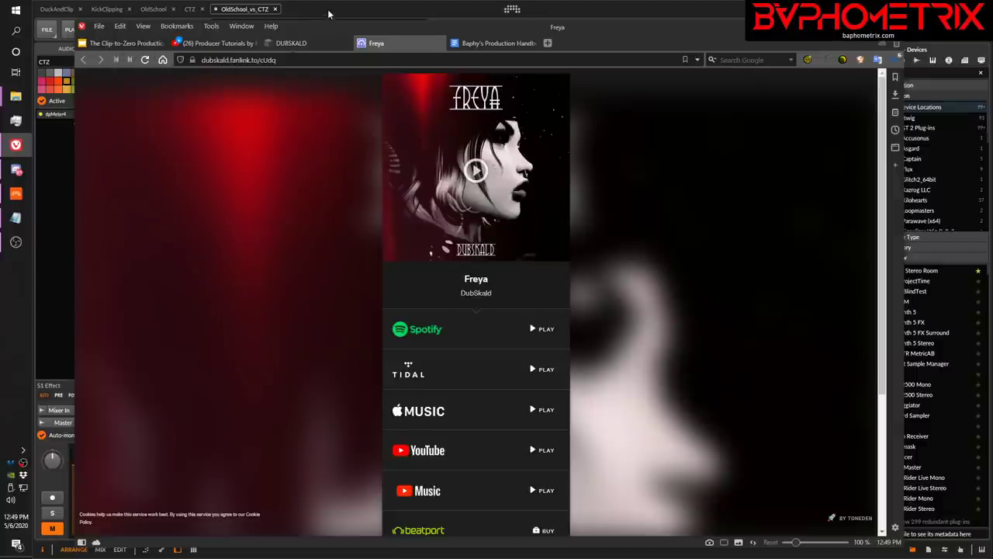
Step: Switch to Bitwig Studio, and measure a playback with the CTZ track soloed and both dpMeter4 meters reset
key("alt+Tab")
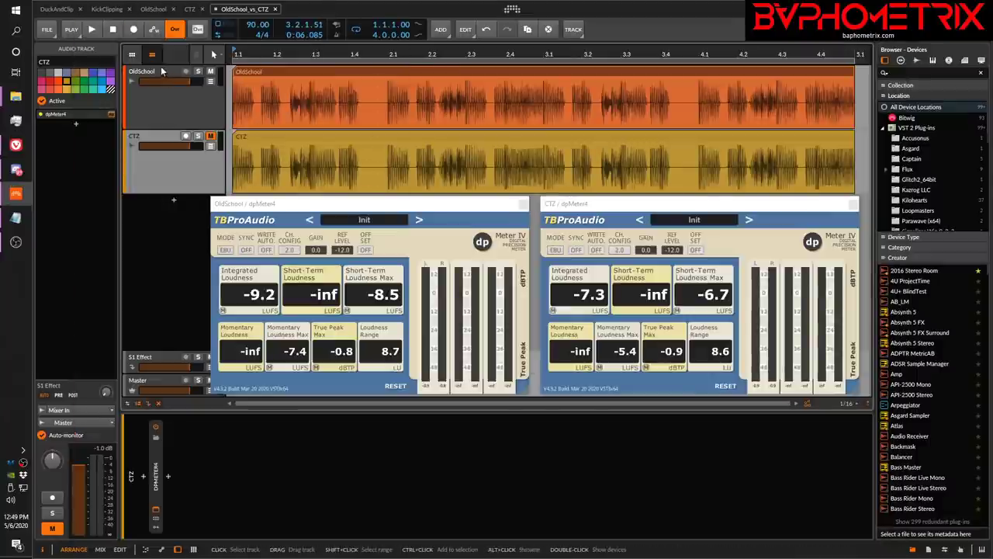
left_click(199, 137)
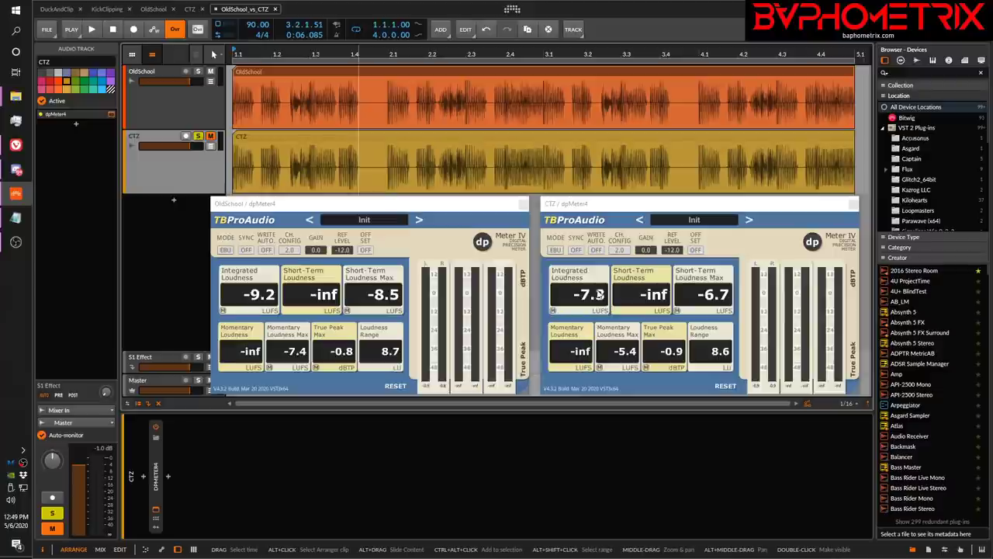
left_click(726, 387)
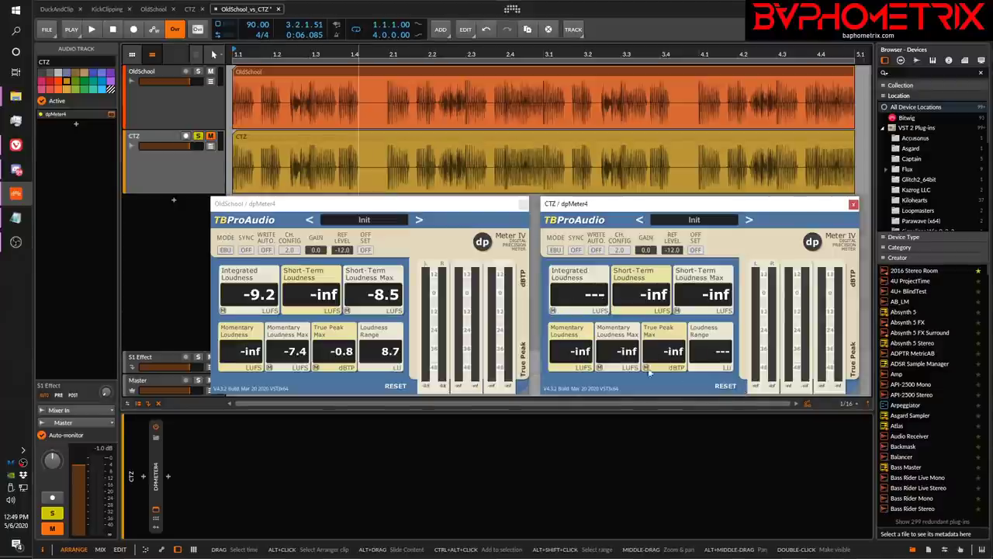
left_click(394, 384)
key("space")
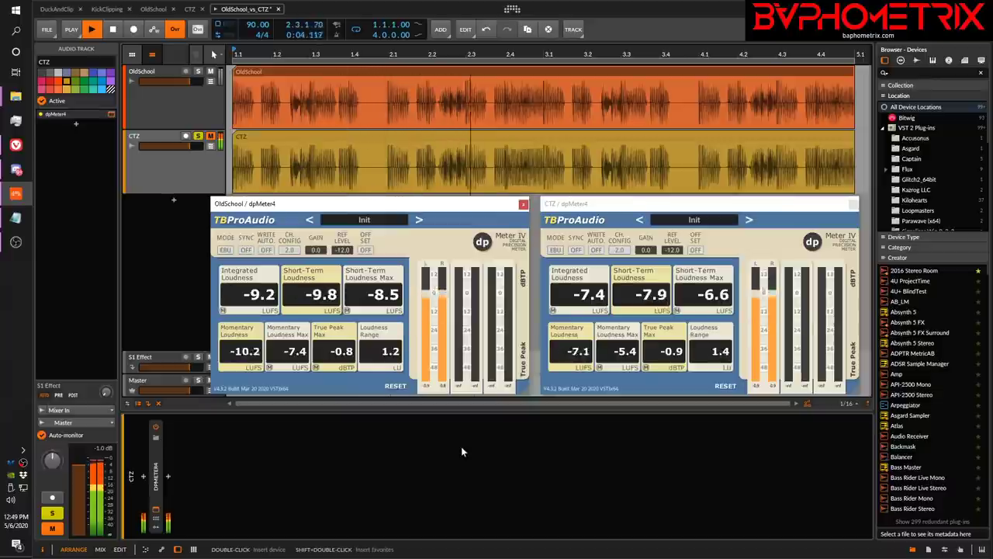
key("space")
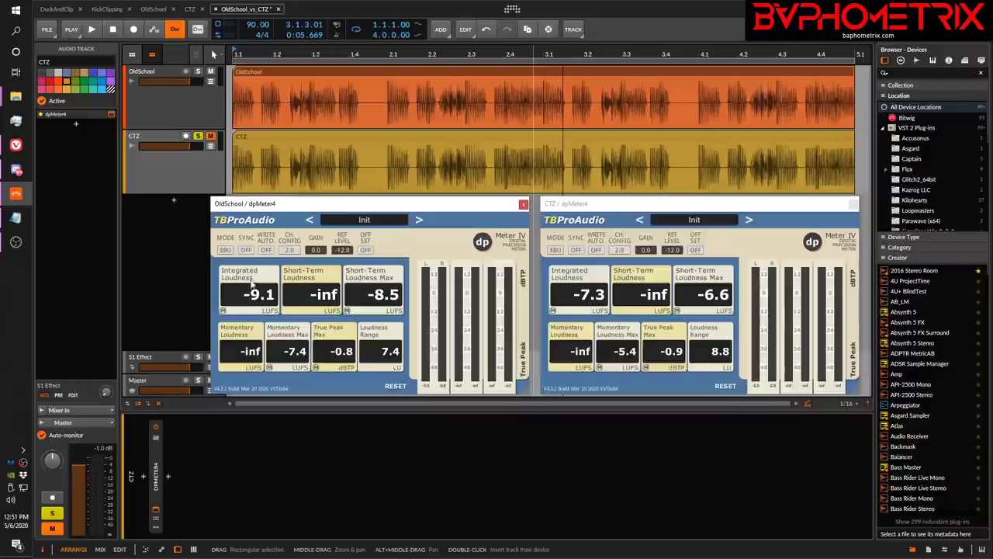
Step: Match both dpMeter4 gains to the -12.0 reference by integrated loudness, giving OldSchool -2.9 and CTZ -4.7, and play OldSchool with CTZ unsoloed
left_click(222, 311)
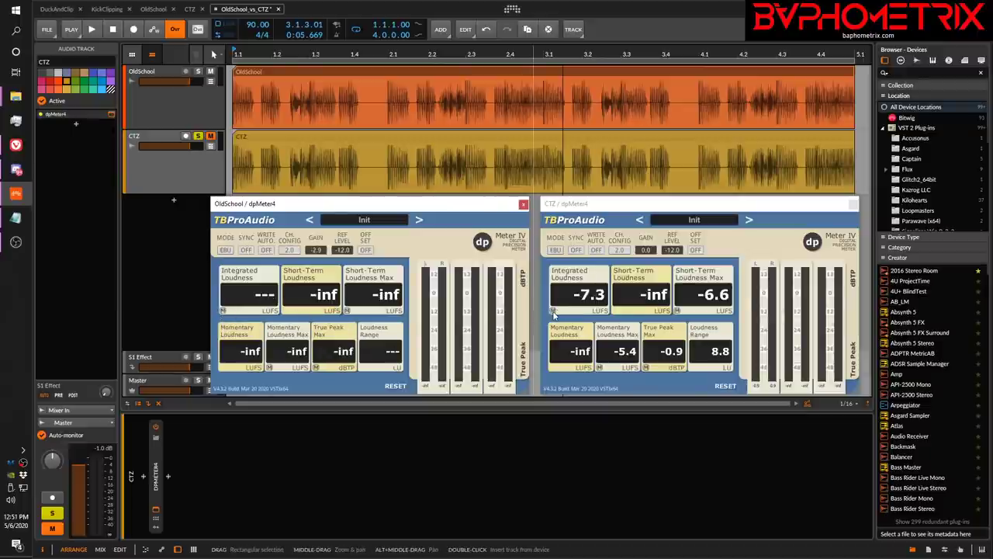
left_click(553, 312)
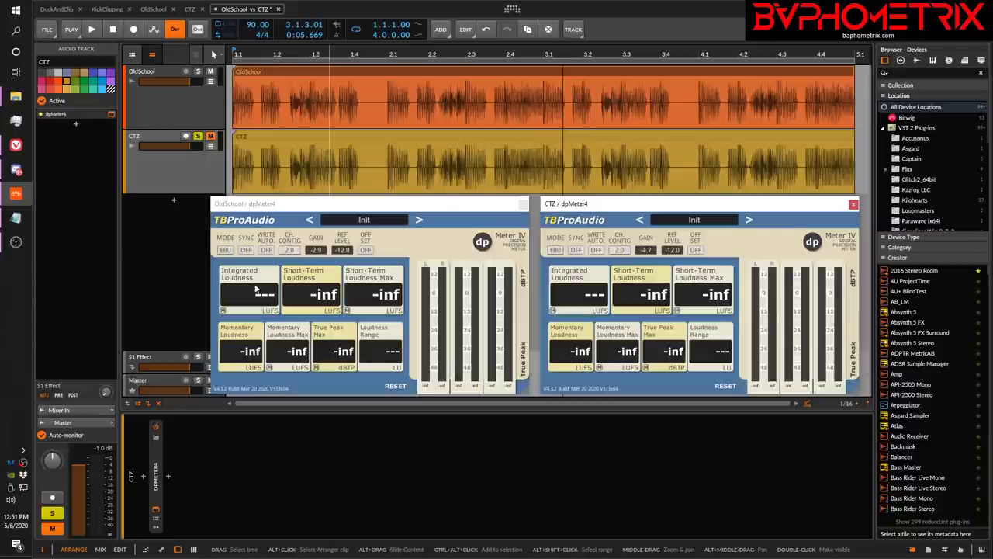
left_click(199, 137)
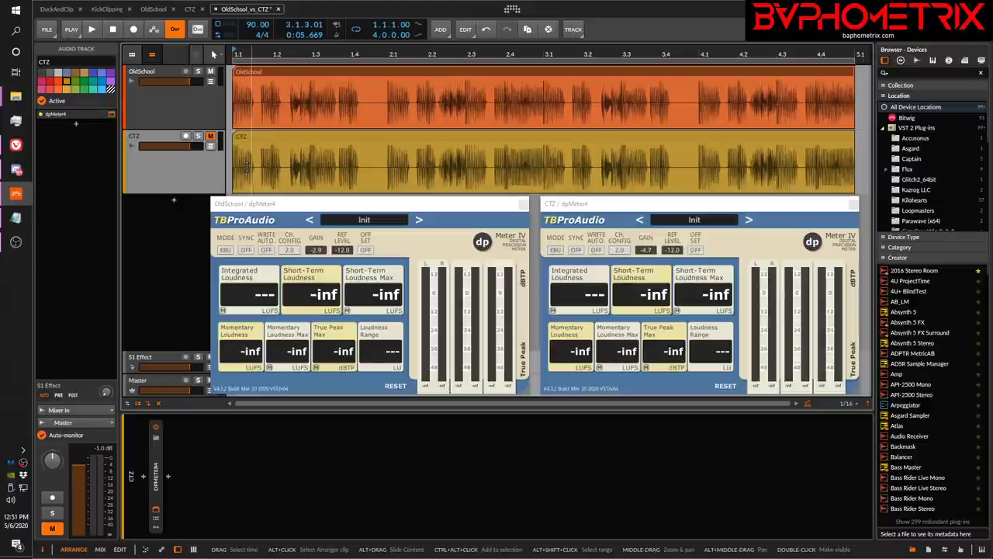
key("space")
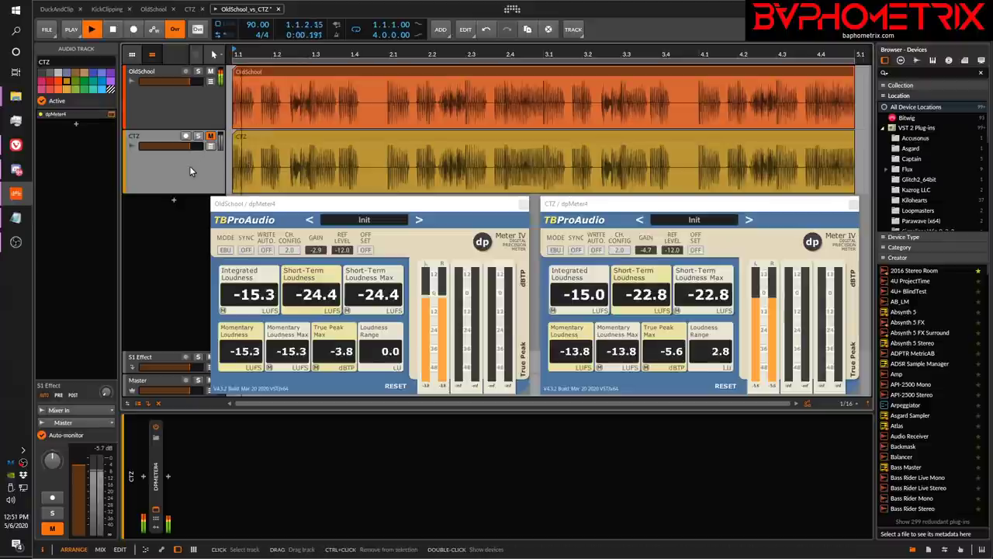
key("space")
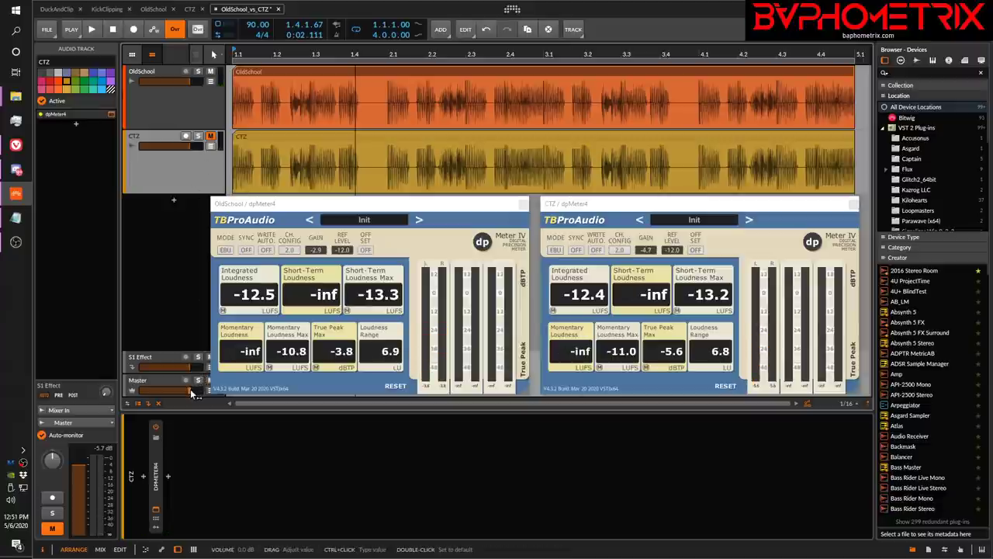
Step: Play the level-matched masters and toggle the CTZ solo to compare CTZ with OldSchool
left_click(191, 390, "ctrl")
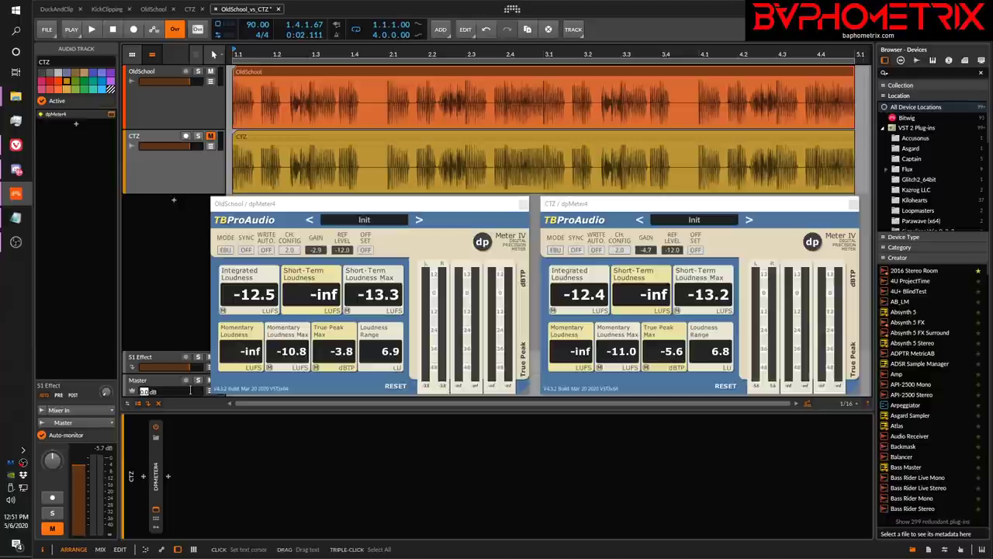
key("Escape")
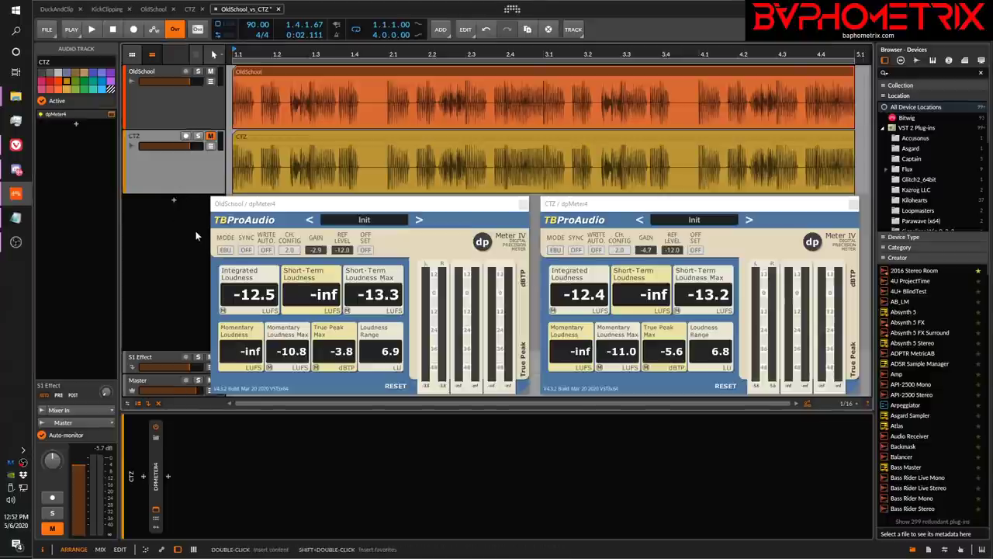
key("space")
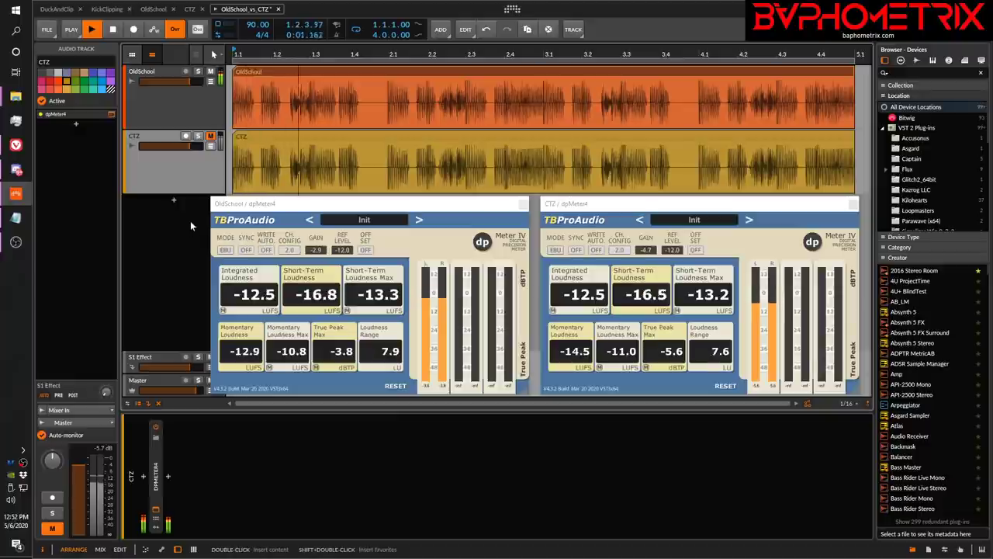
left_click(198, 137)
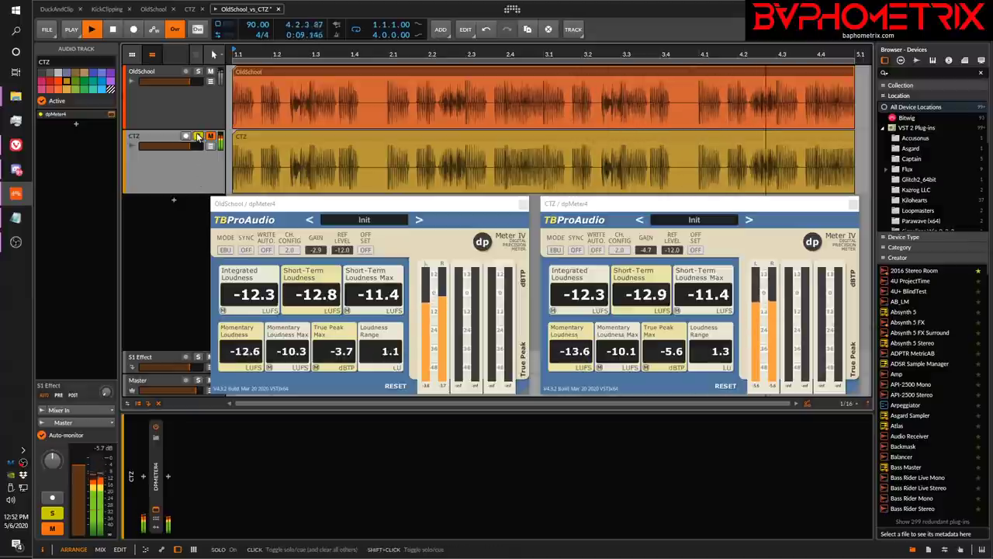
left_click(198, 137)
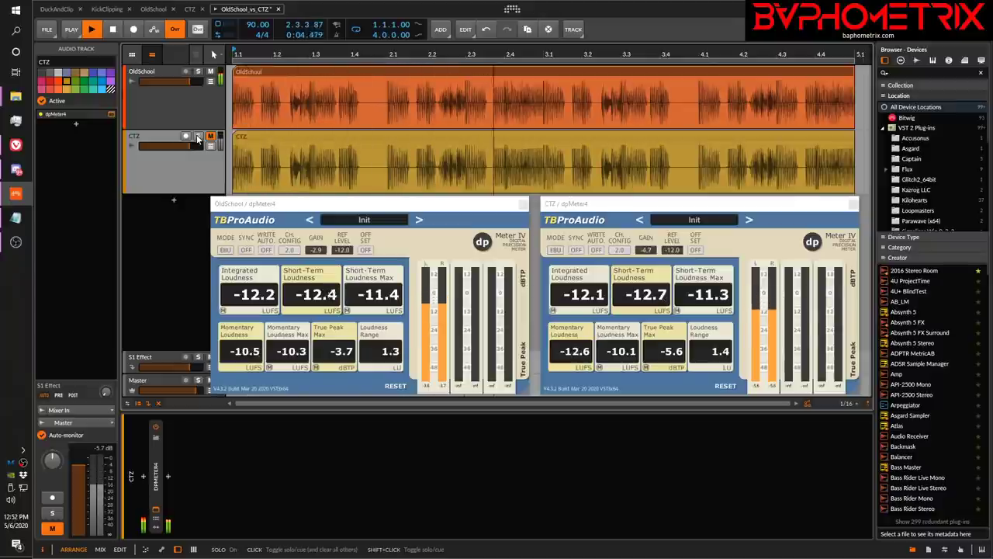
left_click(198, 137)
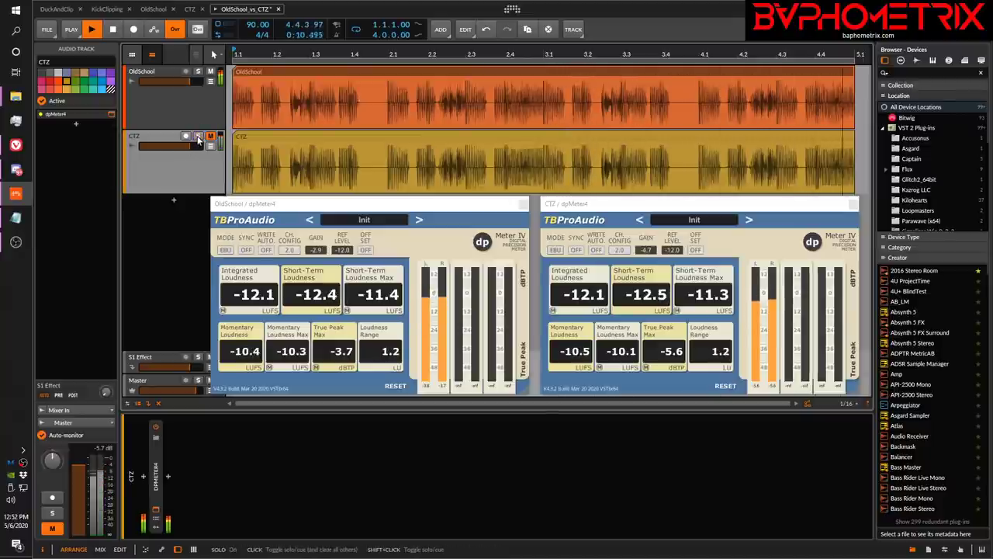
left_click(198, 138)
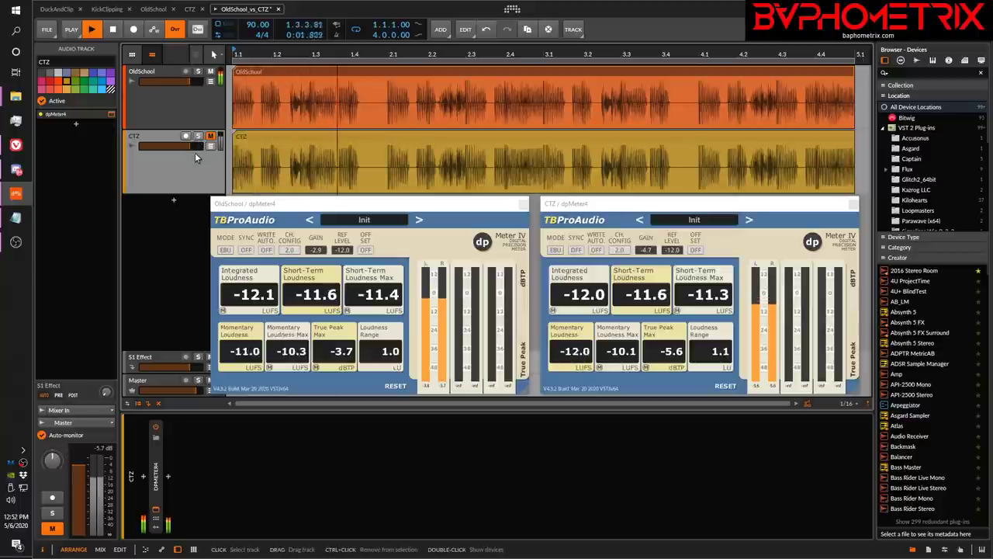
key("space")
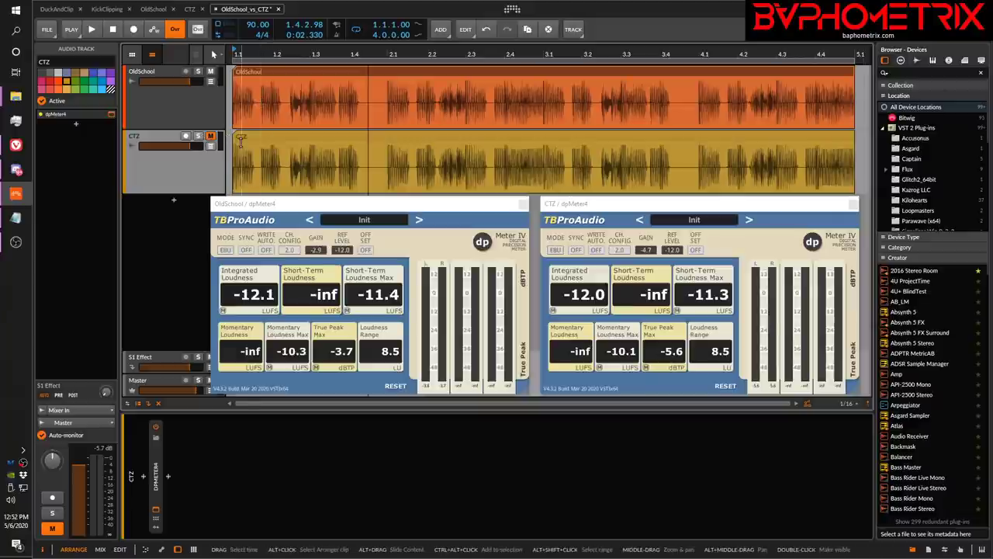
Step: Replay the opening of the loop repeatedly from bar 1, alternating between OldSchool and the soloed CTZ track
key("space")
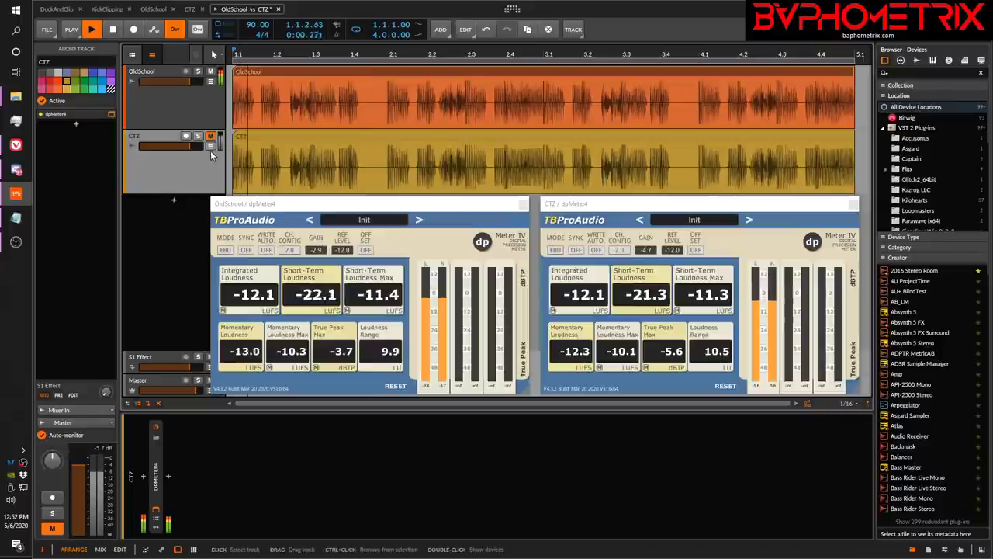
left_click(199, 137)
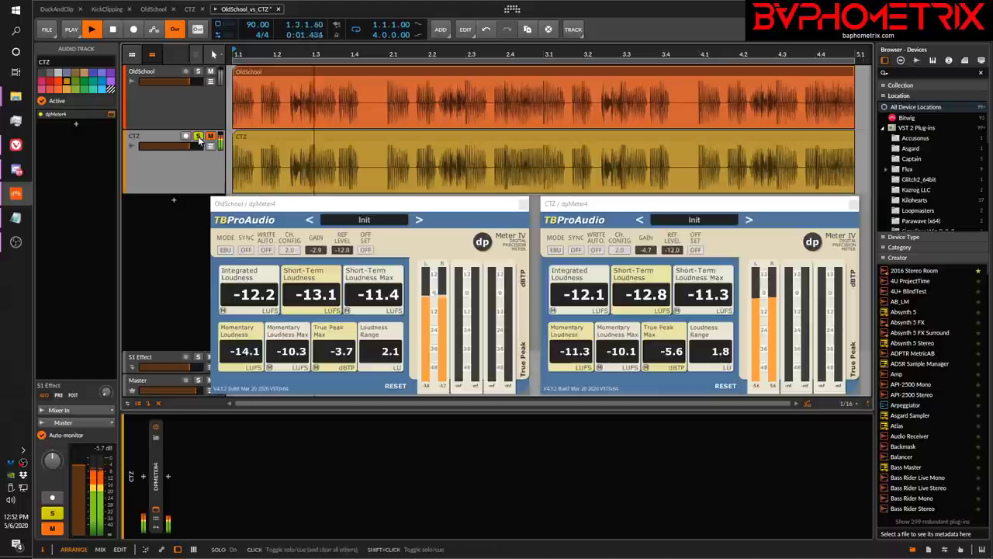
key("space")
left_click(199, 137)
key("space")
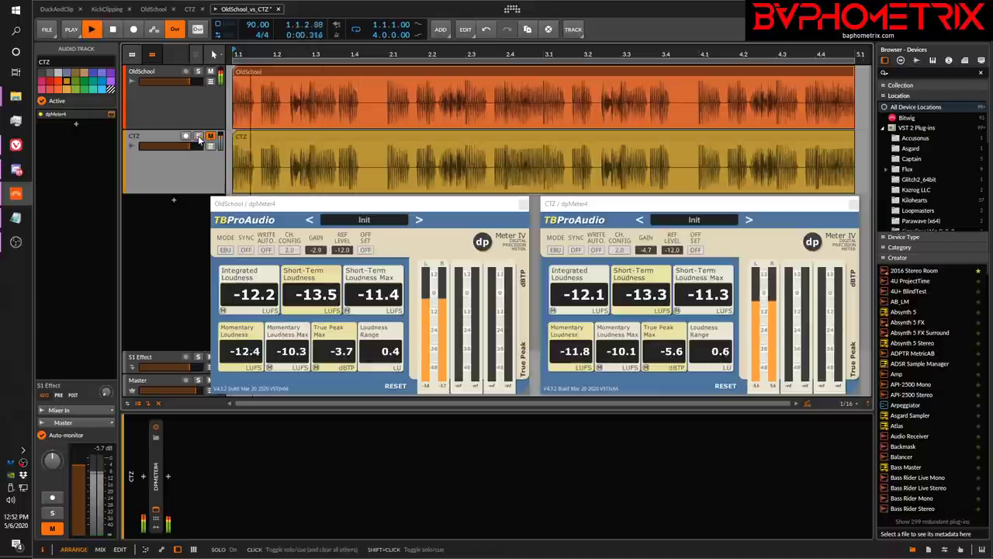
key("space")
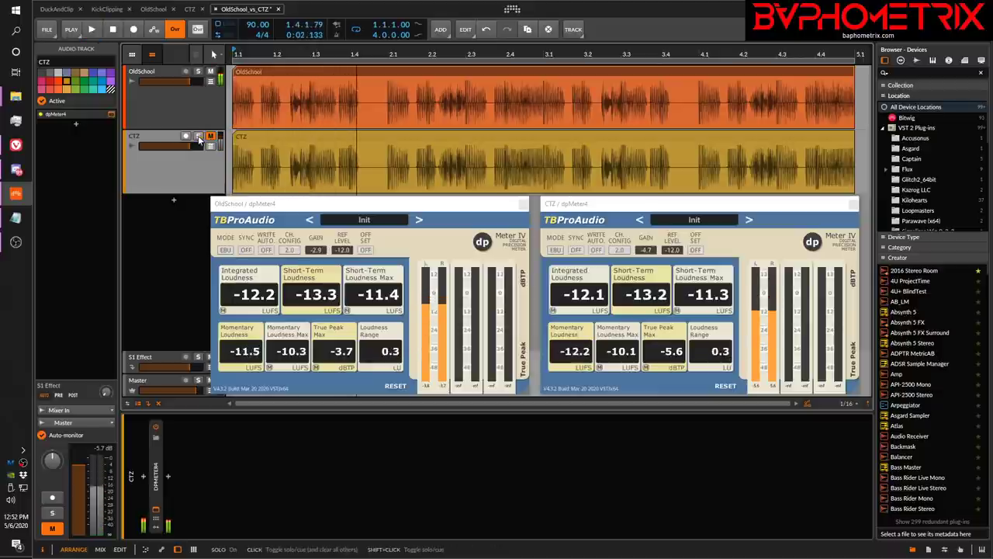
left_click(199, 137)
key("space")
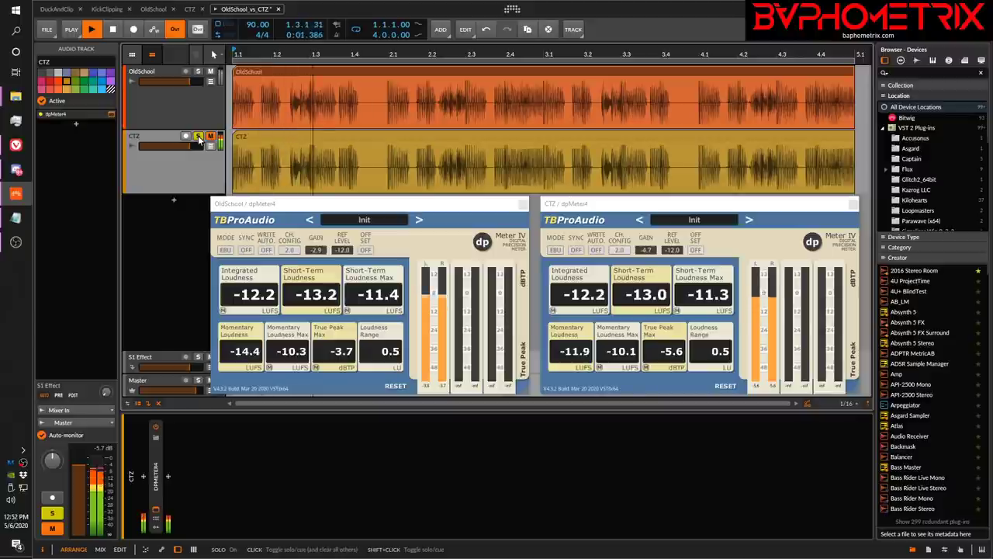
key("space")
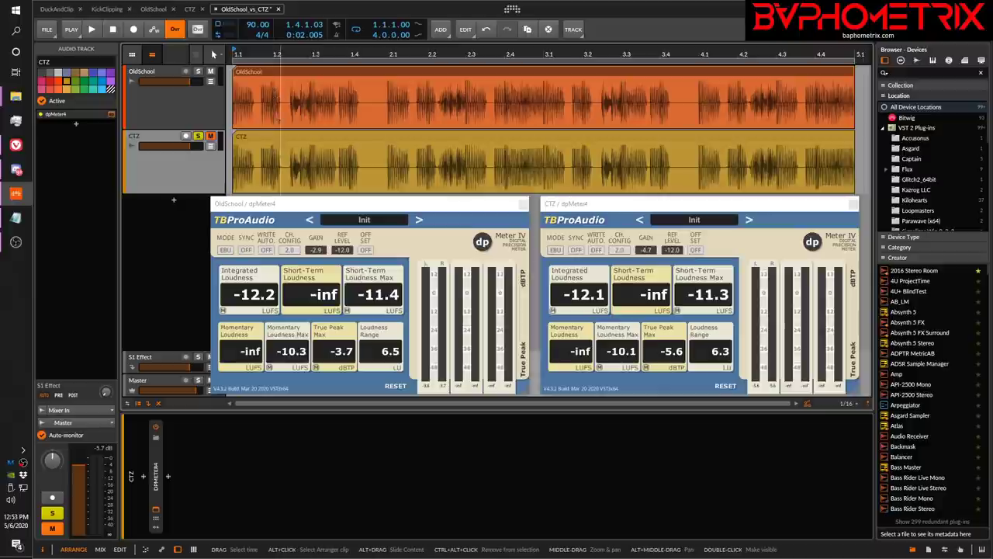
Step: Restore both dpMeter4 gains to 0.0, play with CTZ soloed, and reset both meters for a fresh loudness reading
double_click(326, 250)
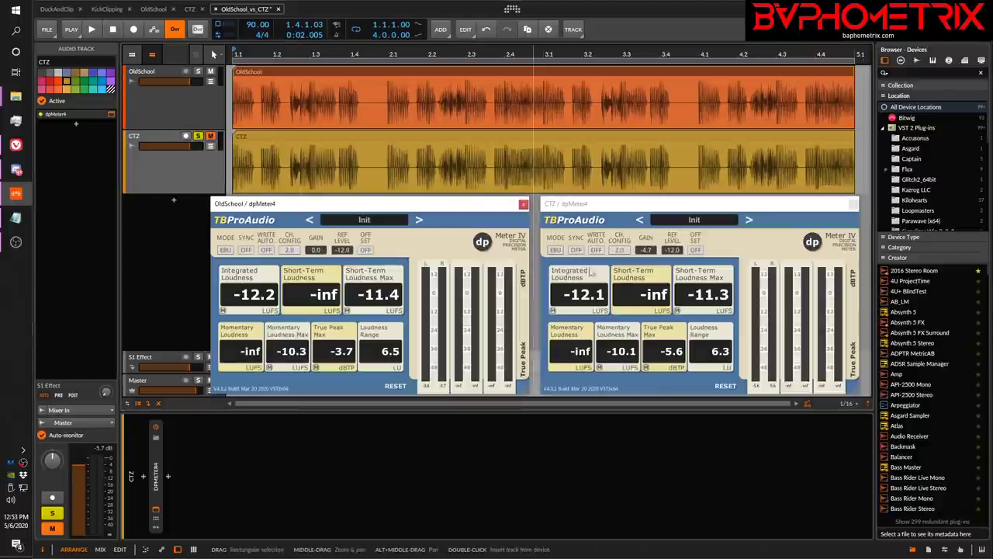
double_click(646, 250)
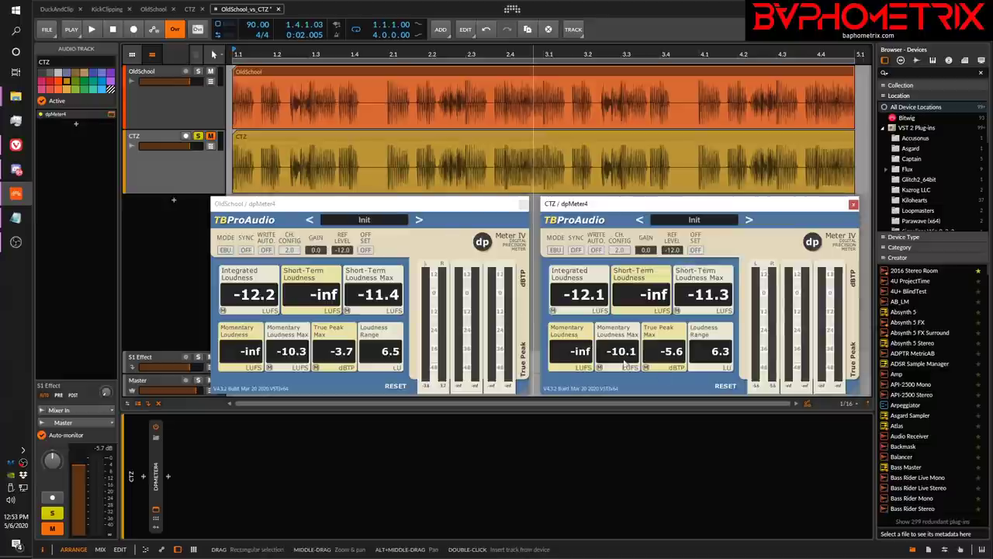
left_click(198, 392)
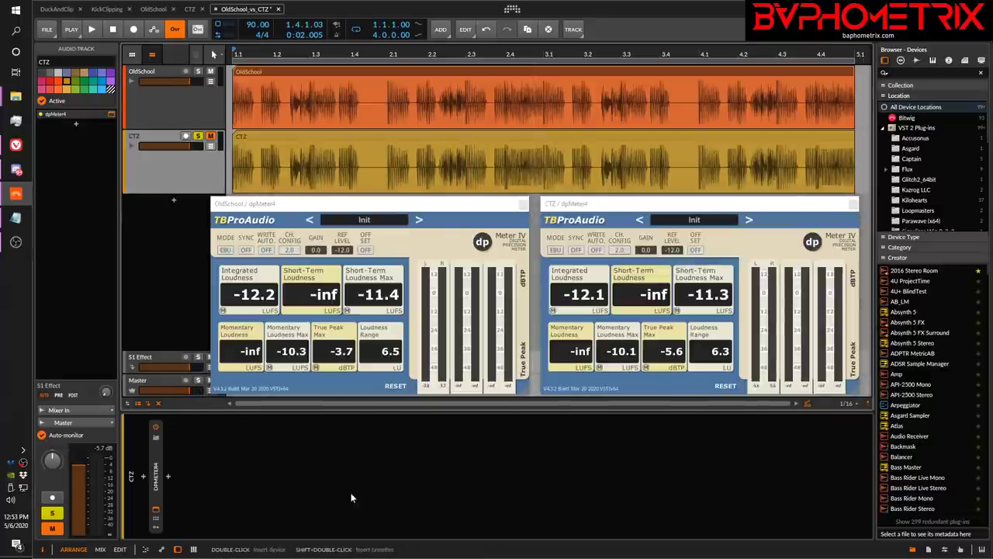
key("space")
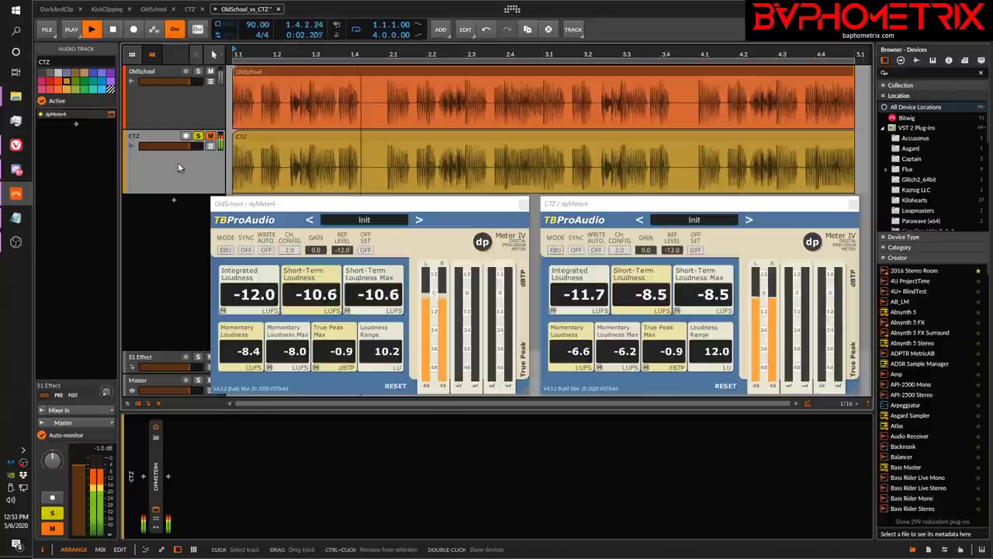
left_click(396, 386)
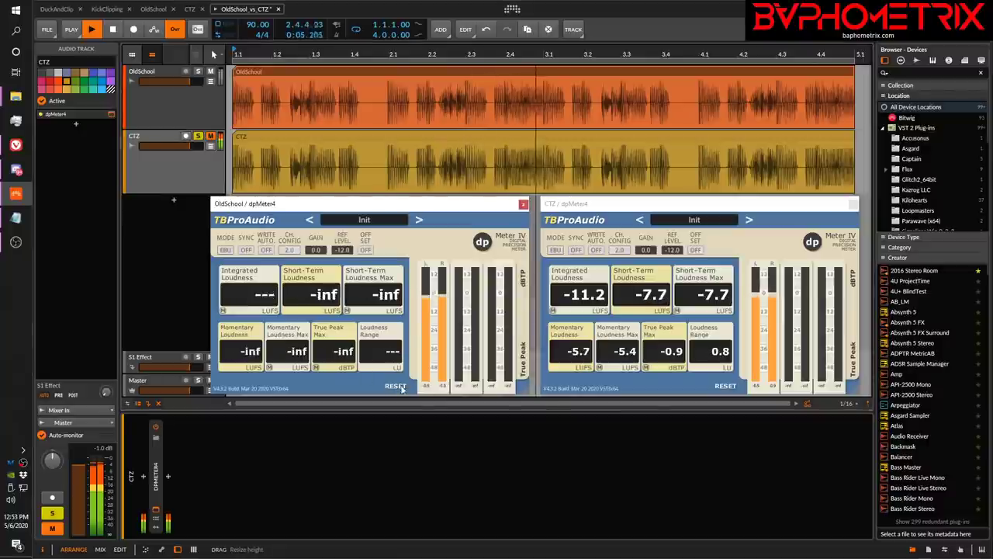
left_click(721, 387)
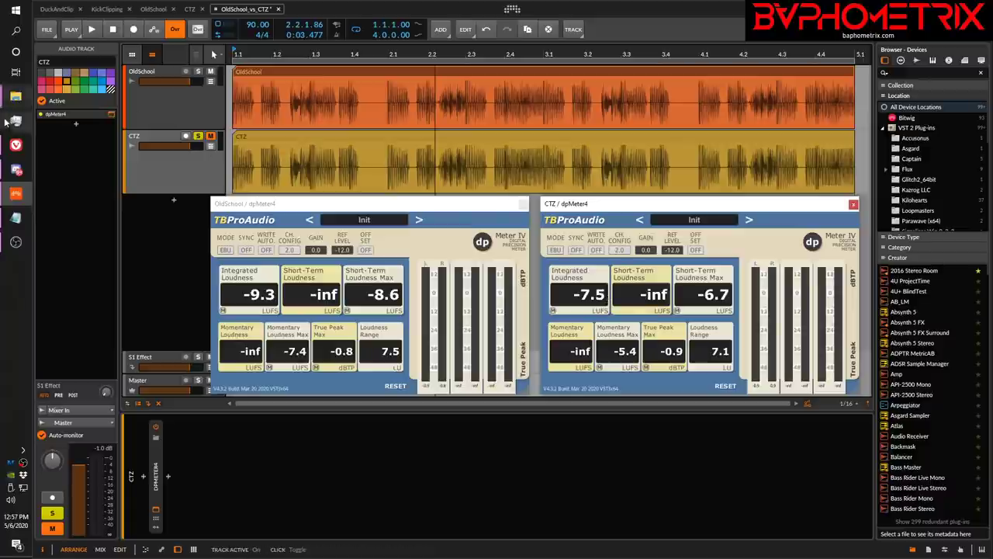
Step: Switch to the browser's Clip-to-Zero presentation and show the slide about the CTZ Strategy working at every loudness target
left_click(15, 145)
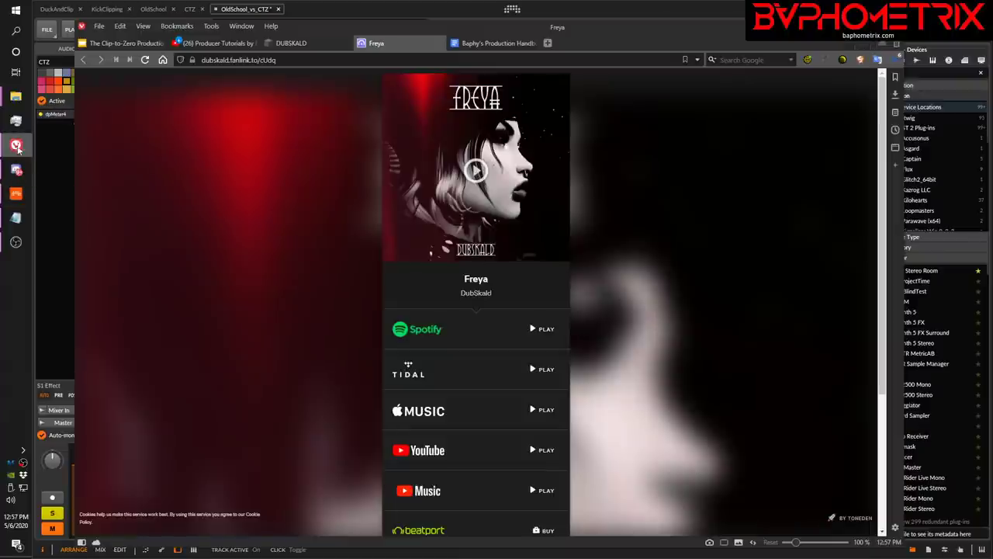
left_click(141, 45)
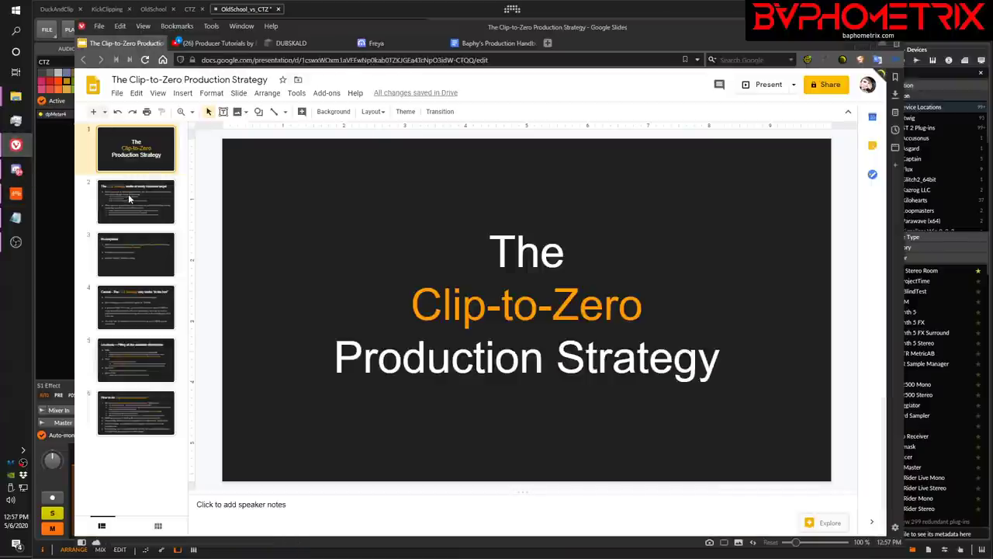
key("Down")
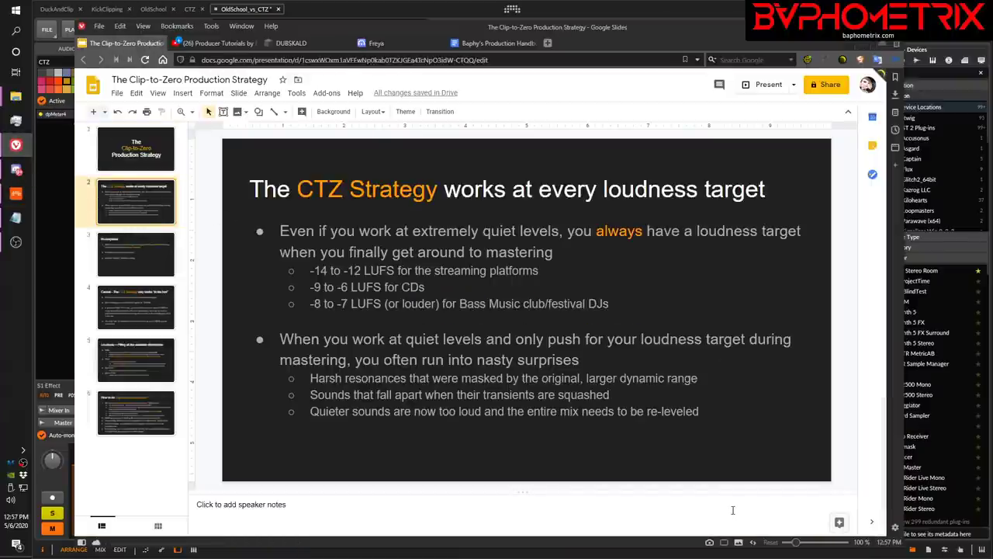
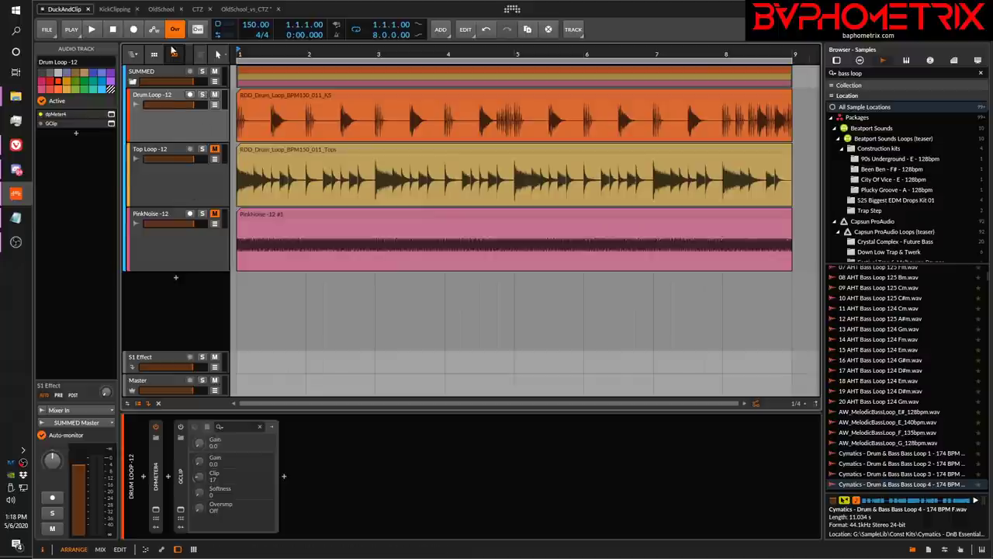
Step: Show the SUMMED group's oscilloscope in the DuckAndClip project and play Drum Loop -12 alone through it
left_click(163, 78)
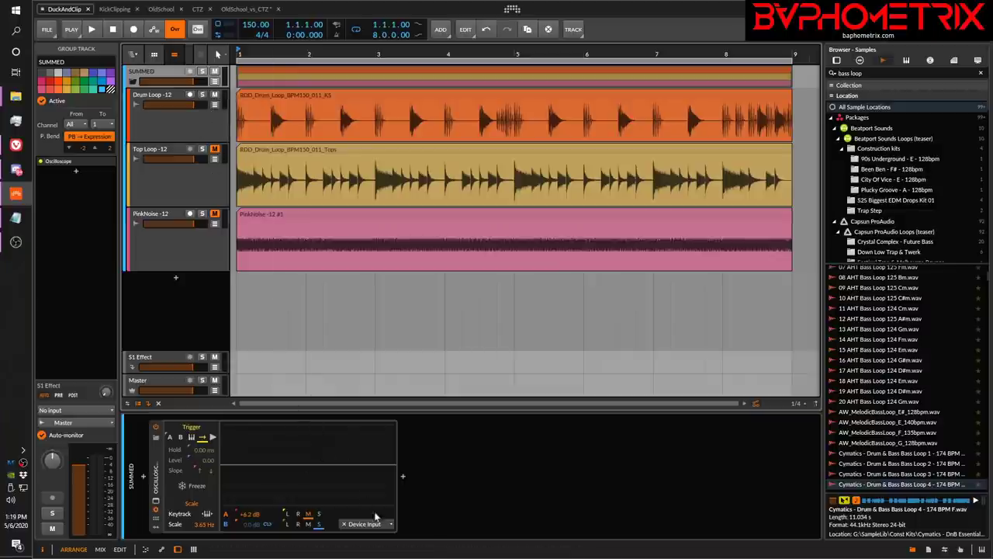
key("space")
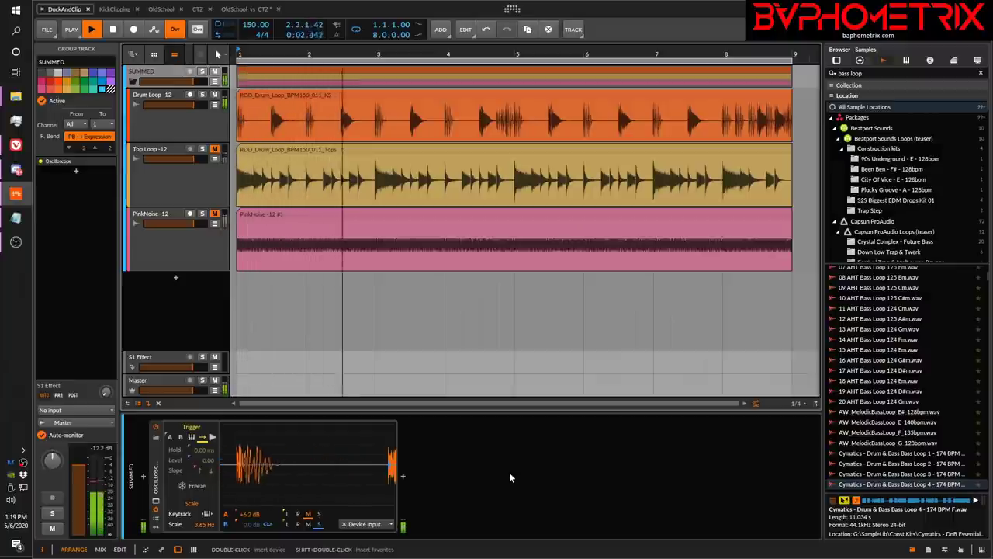
key("space")
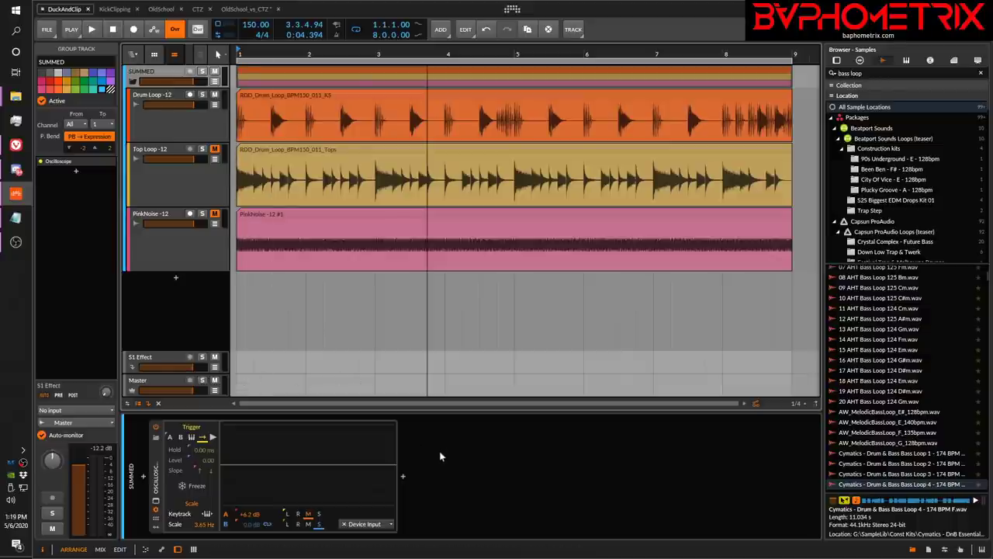
key("space")
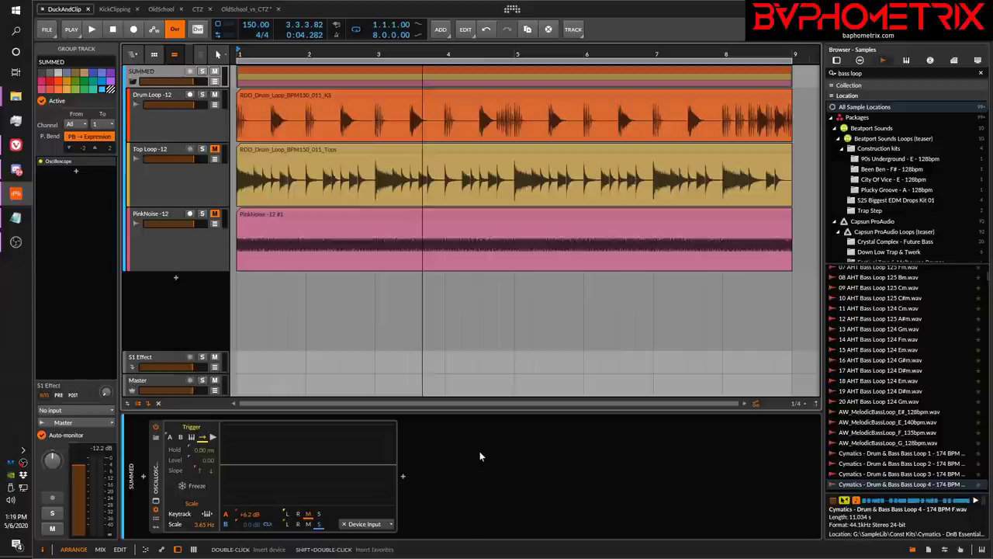
Step: Solo Top Loop -12, play it to view its waveform in the SUMMED oscilloscope, and unsolo it
left_click(202, 148)
key("space")
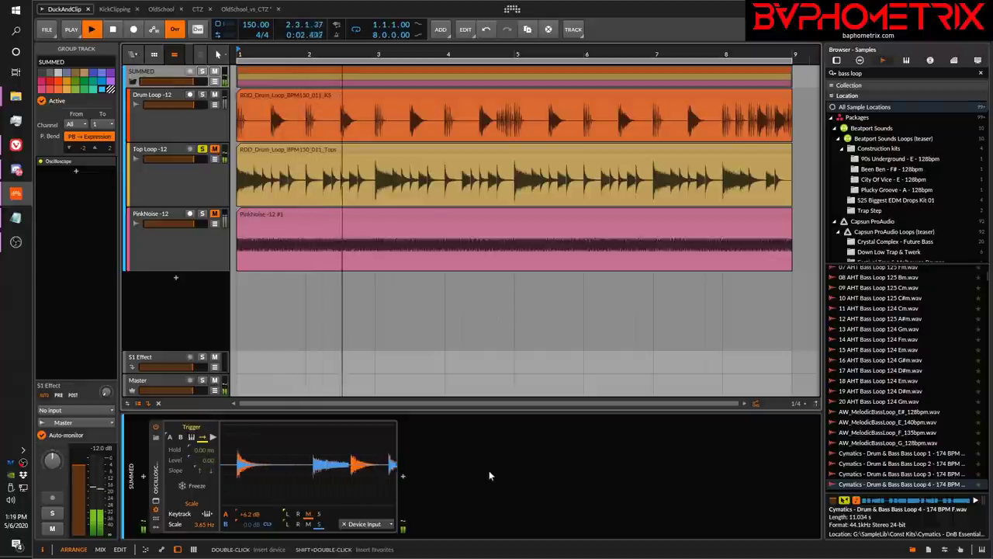
key("space")
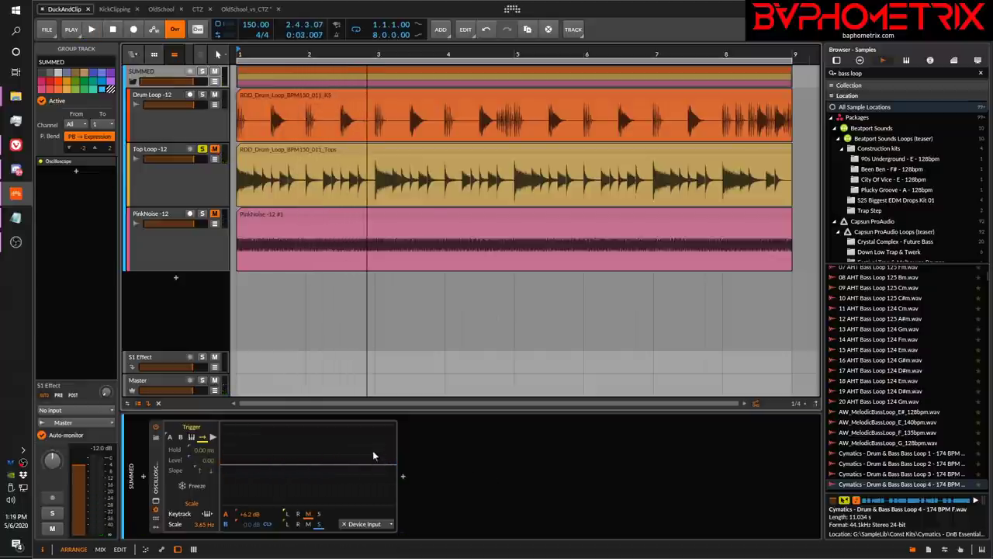
left_click(200, 149)
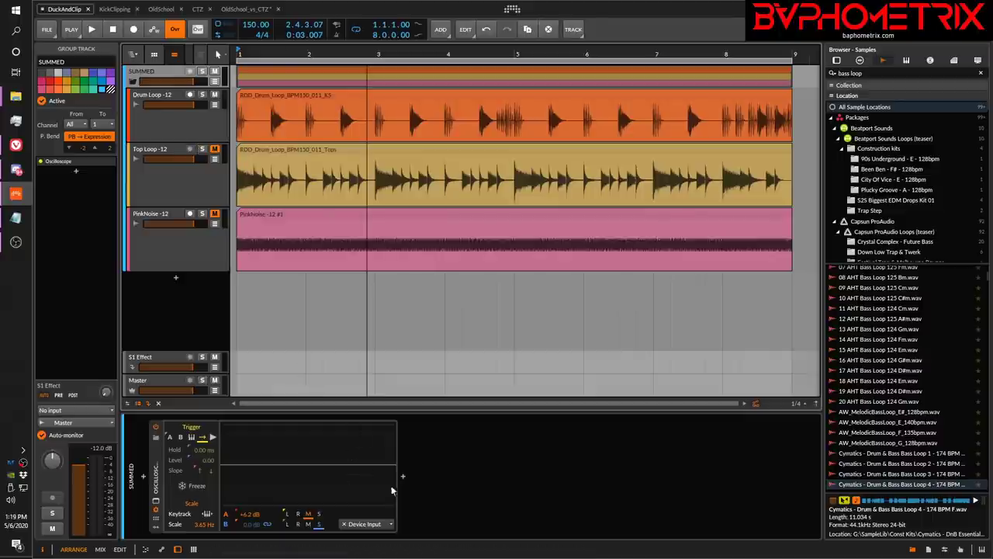
Step: Compare Drum Loop -12 alone with its sum with Top Loop -12 by playing with the top loop muted and unmuted
key("space")
key("space")
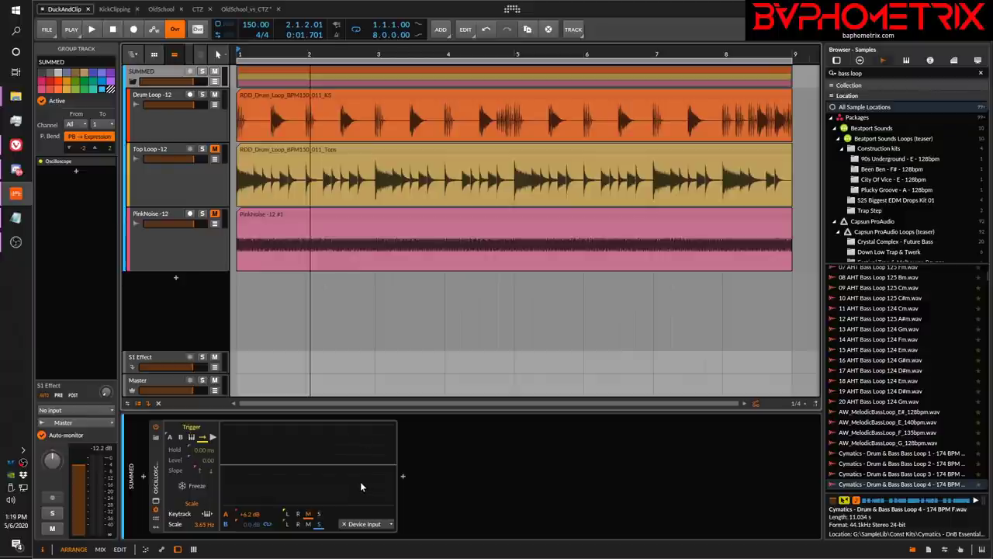
left_click(215, 150)
key("space")
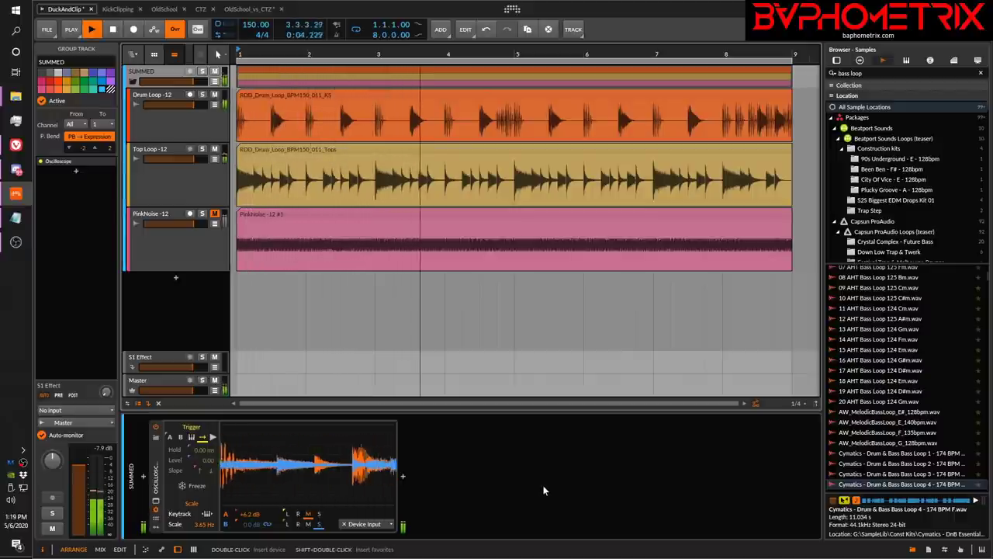
key("space")
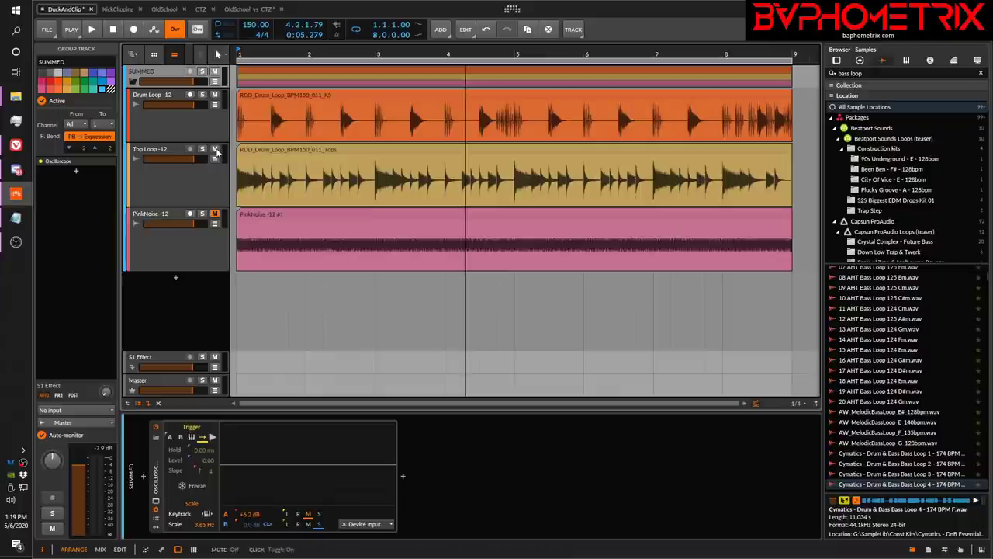
key("space")
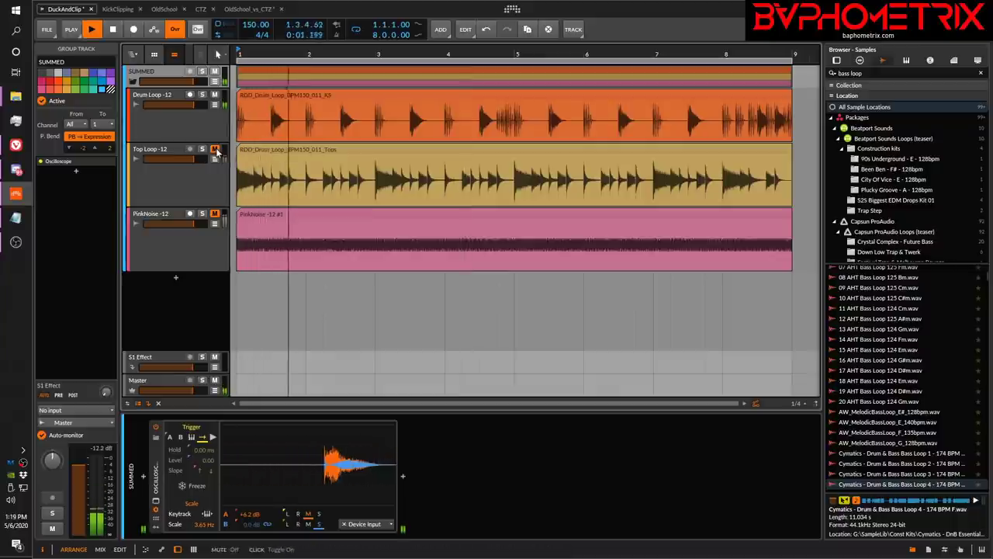
Step: Replay Drum Loop -12 and Top Loop -12 together to view their combined waveform in the SUMMED oscilloscope
key("space")
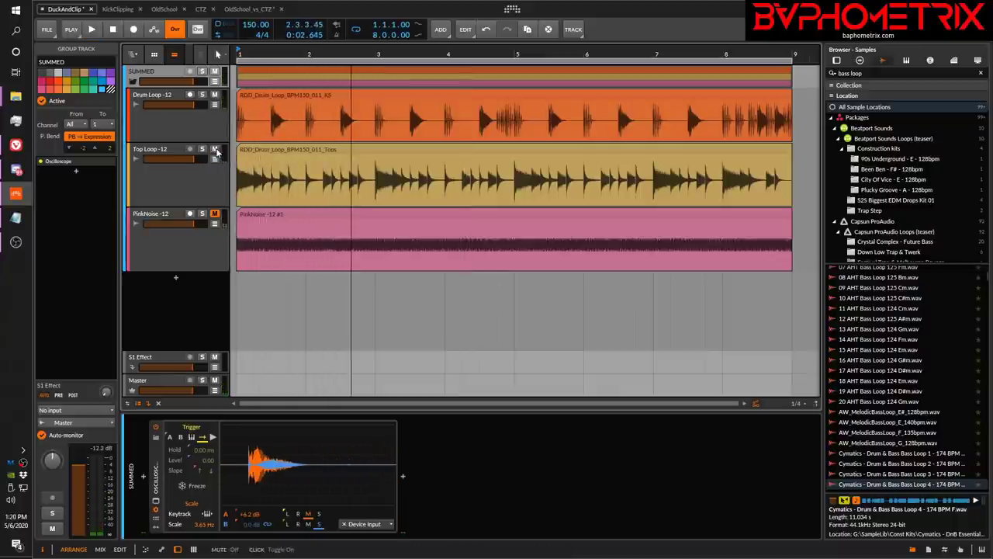
key("space")
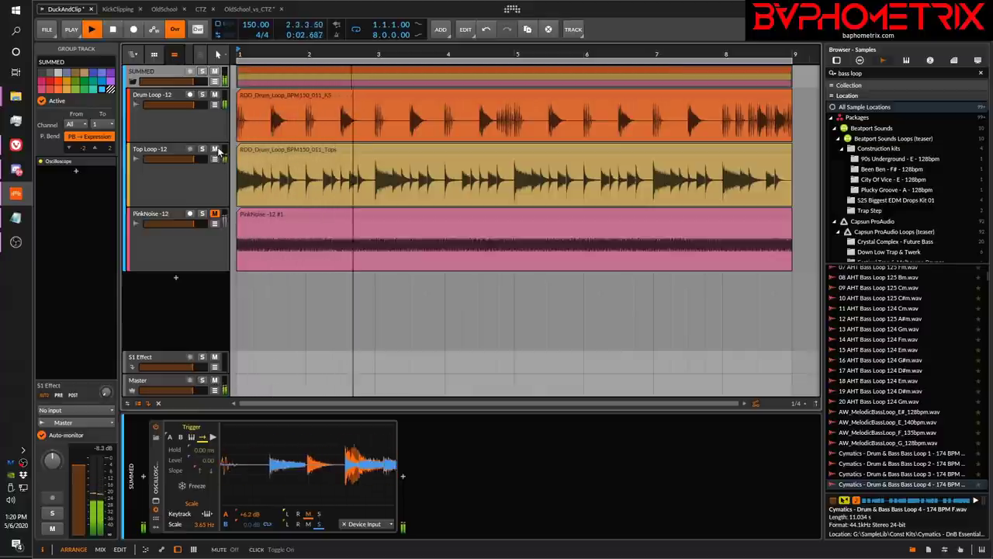
key("space")
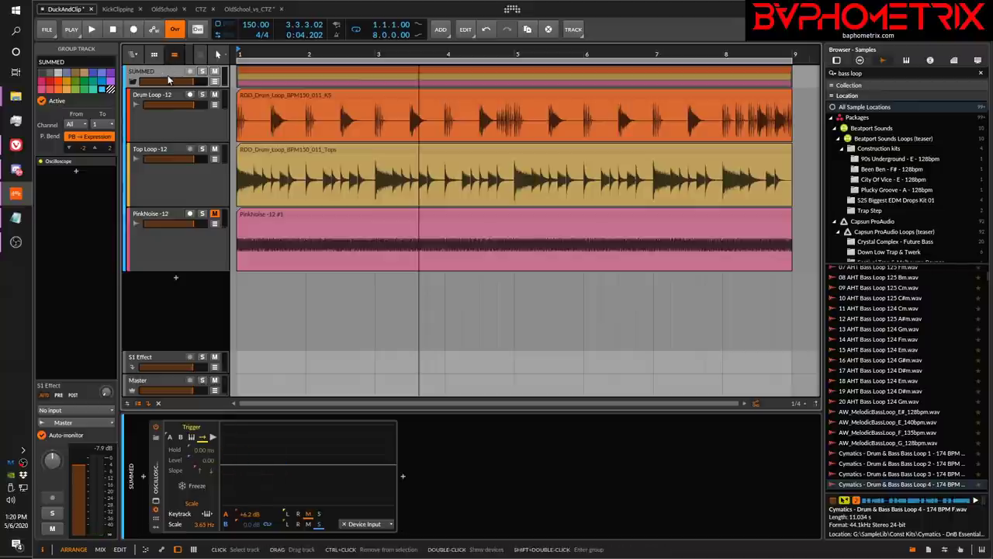
Step: Open the Duck plug-in window on Top Loop -12 and place it clear of the device chain
left_click(169, 157)
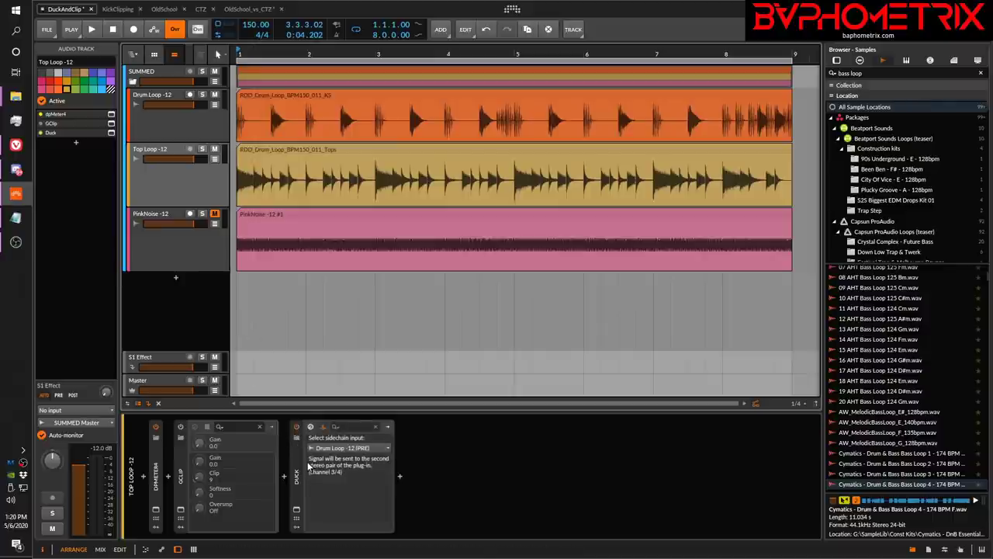
left_click(297, 510)
left_click_drag(478, 297, 543, 286)
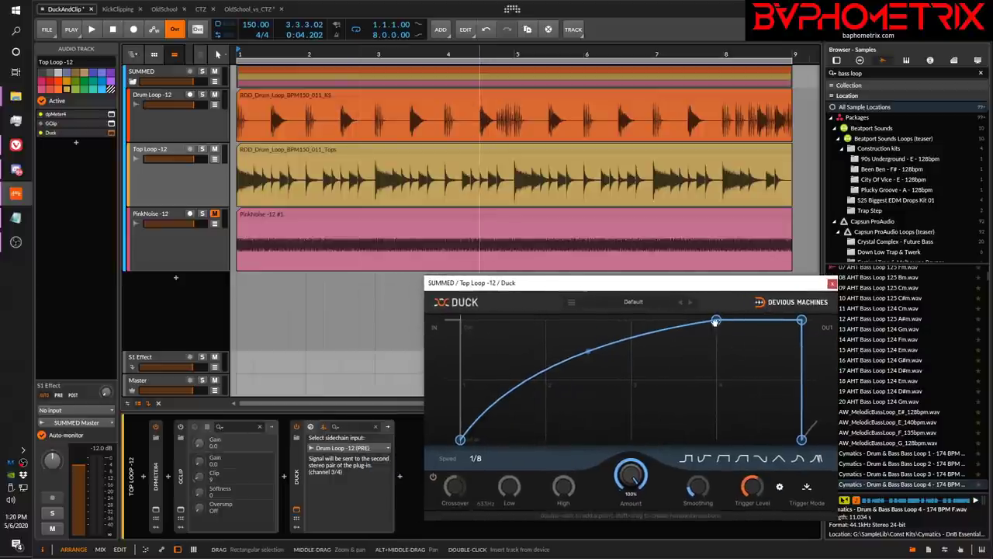
Step: Play the sum with the ducked top loop to view it in the SUMMED oscilloscope, and close the Duck window
left_click(169, 72)
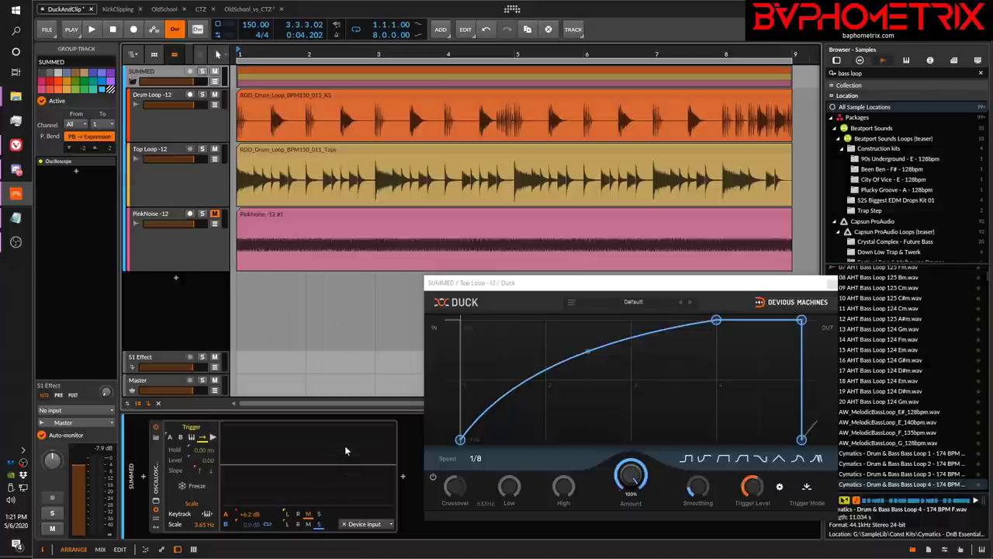
key("space")
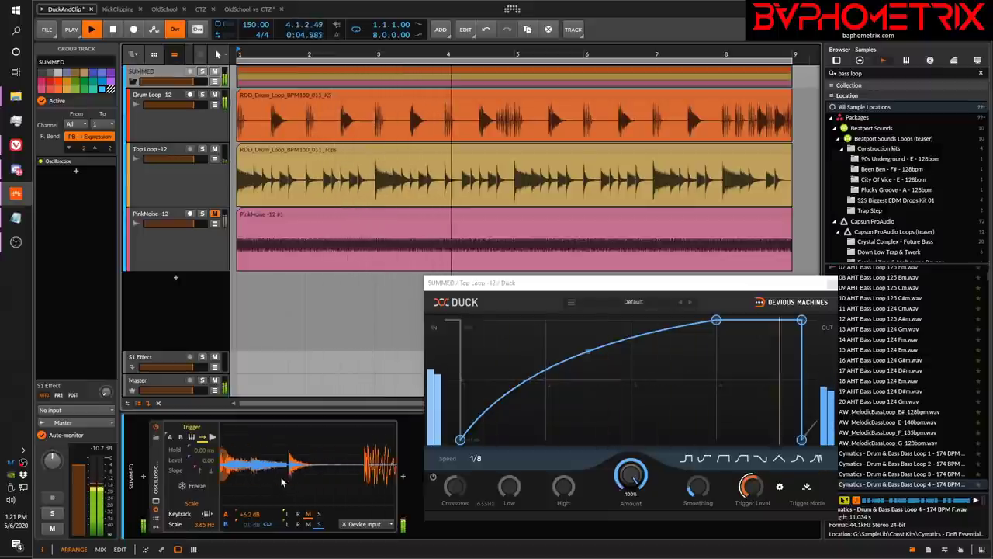
key("space")
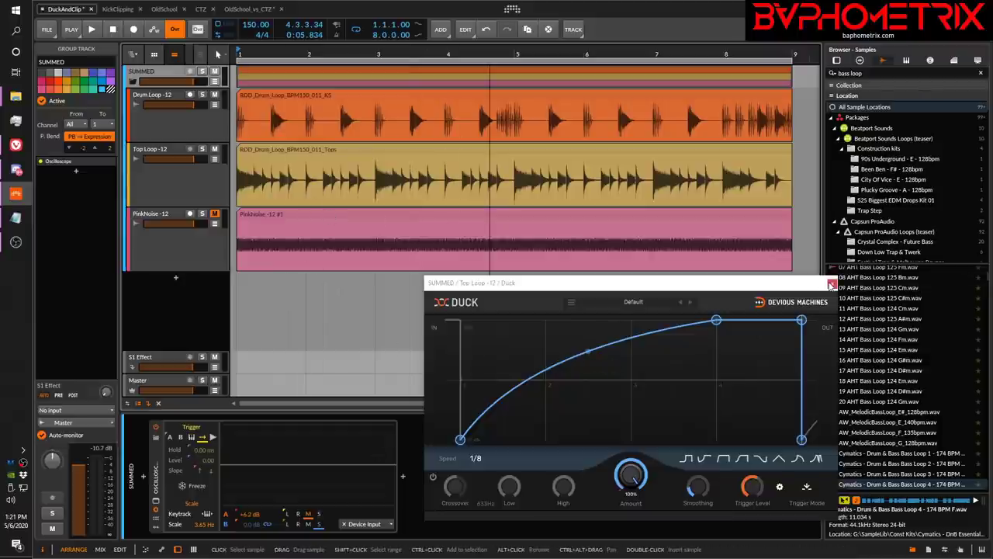
left_click(831, 283)
Step: Unmute PinkNoise -12 and lower the Master volume to about -17.3 dB
left_click(317, 266)
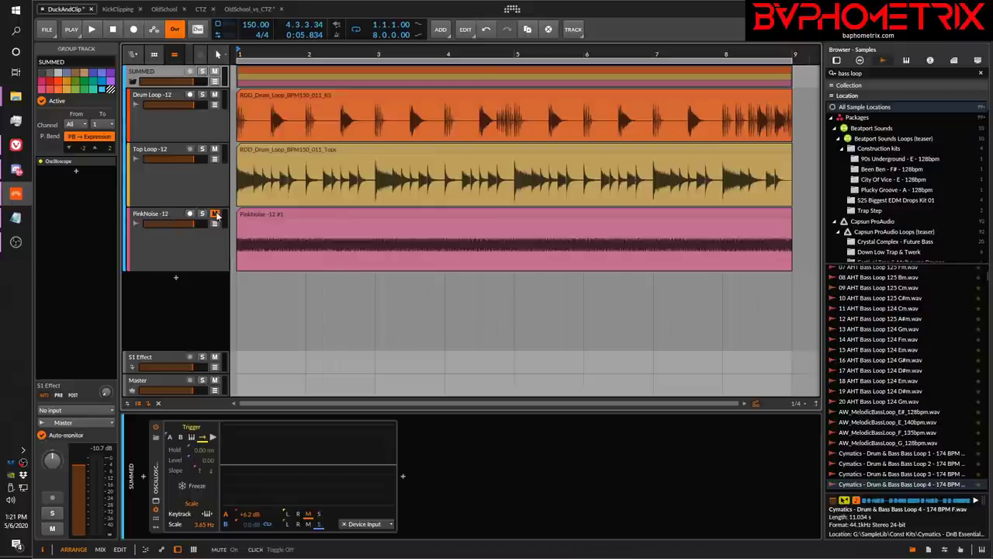
left_click(214, 214)
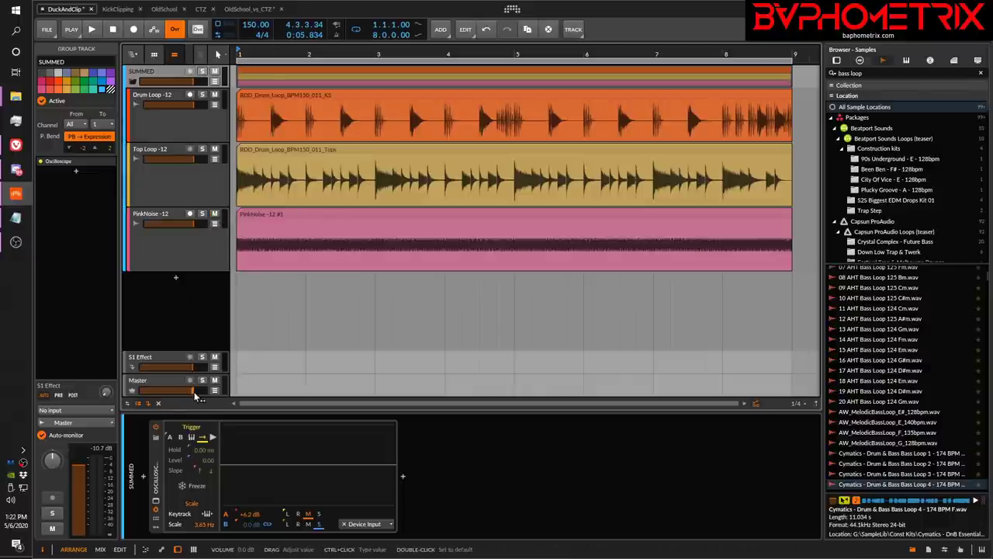
left_click_drag(196, 395, 164, 391)
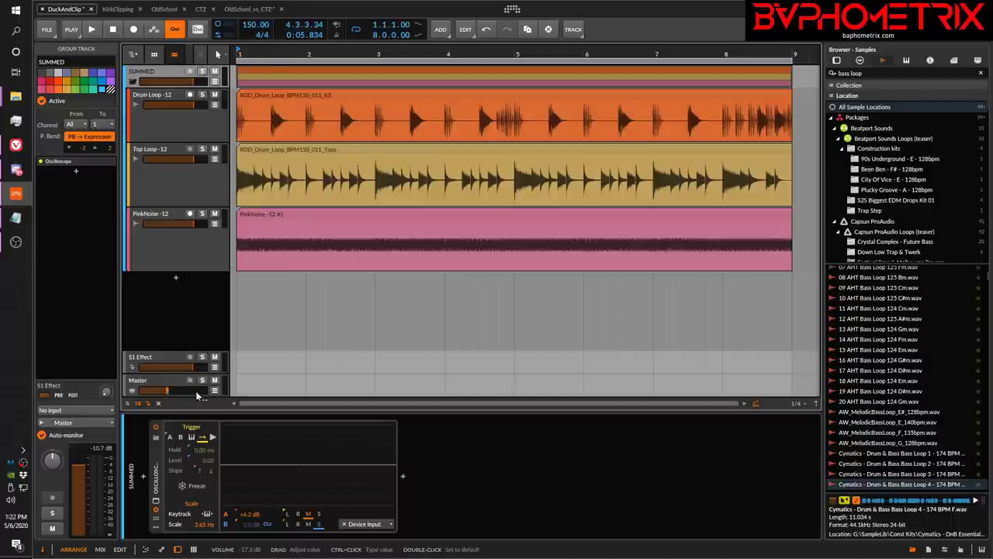
Step: Play all three tracks through the SUMMED oscilloscope, checking the Duck devices on Top Loop -12 and PinkNoise -12 between playbacks
key("space")
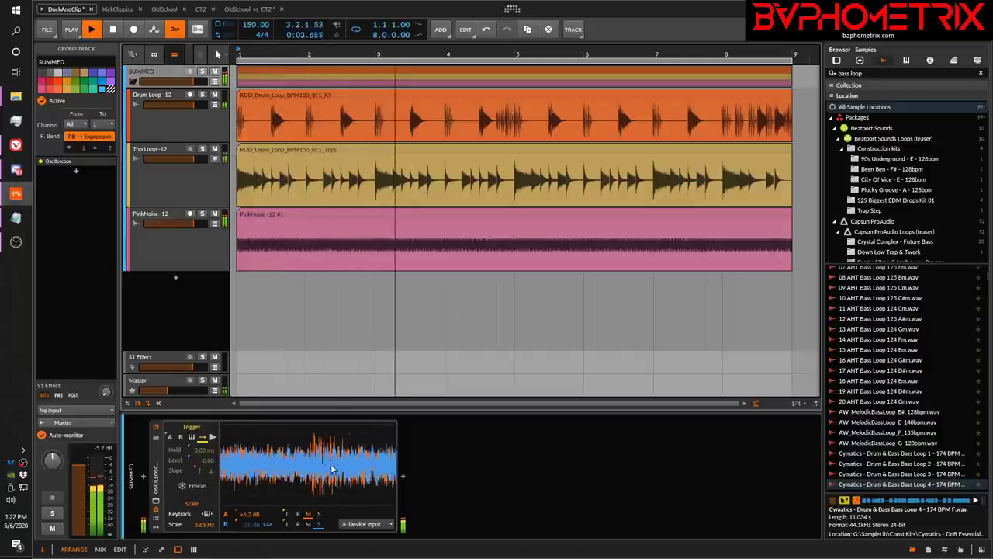
key("space")
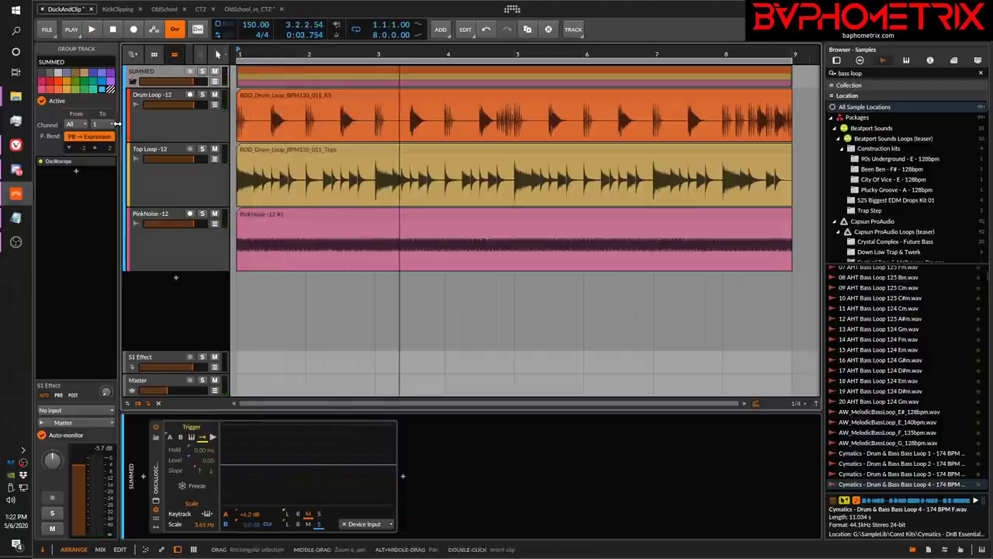
left_click(158, 186)
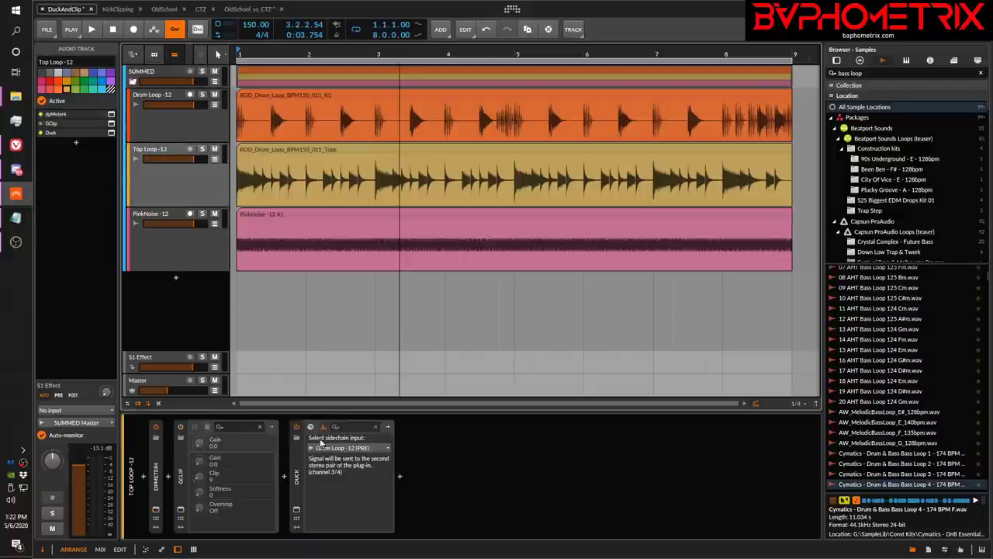
left_click(200, 247)
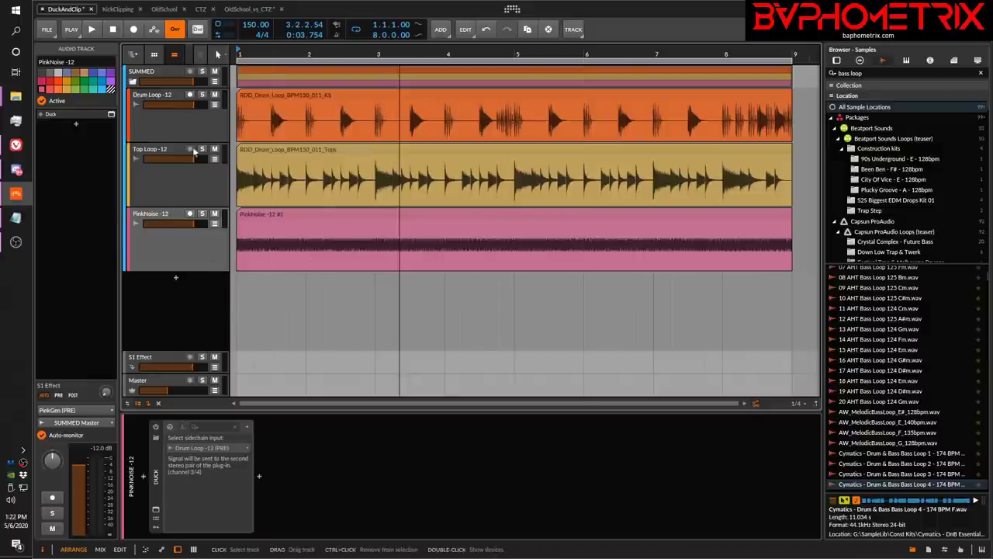
left_click(186, 73)
key("space")
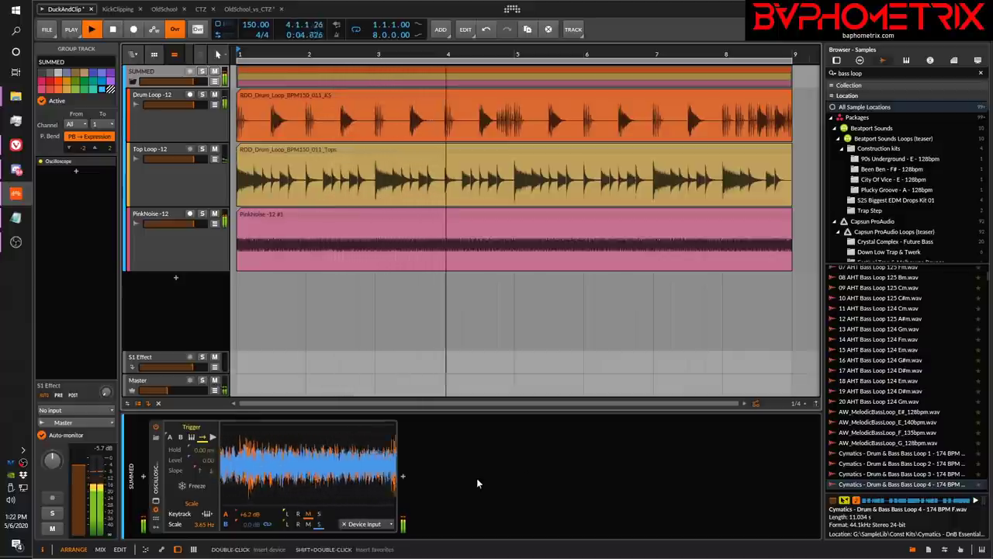
key("space")
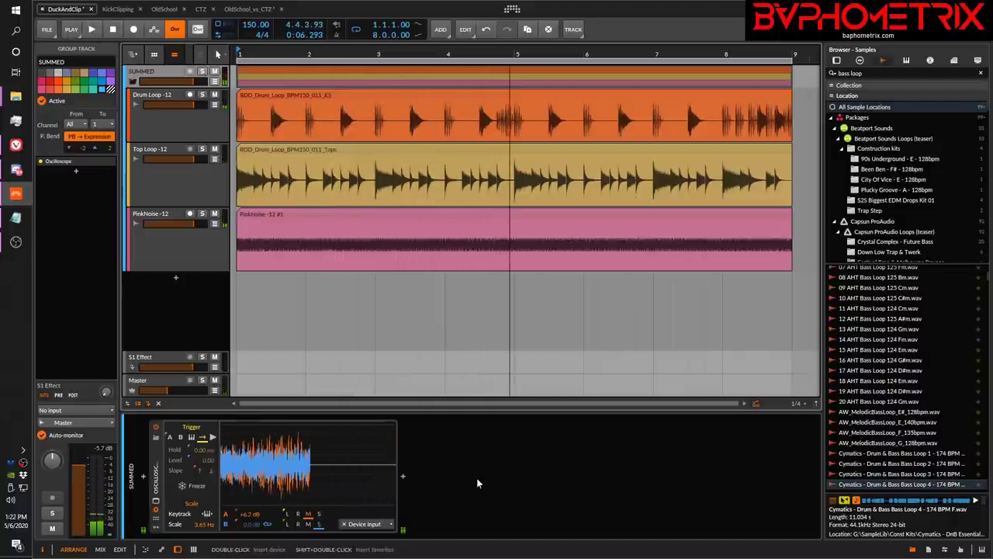
Step: Enable Duck on PinkNoise -12 and open its window, placed clear of the oscilloscope area
left_click(162, 246)
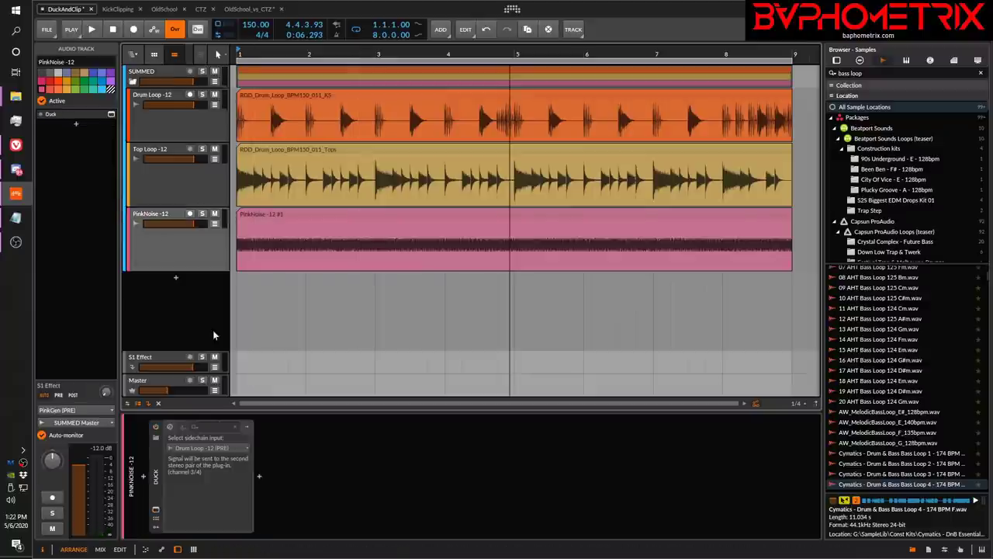
left_click(160, 501)
left_click(159, 424)
left_click_drag(382, 283, 591, 288)
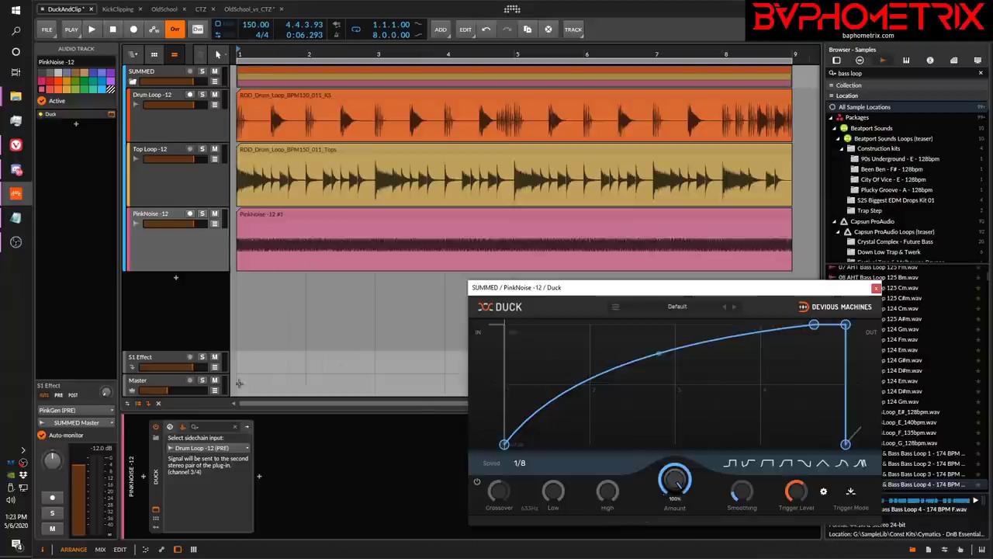
Step: Play the three-track sum with the pink noise ducked and view it in the SUMMED oscilloscope
left_click(175, 78)
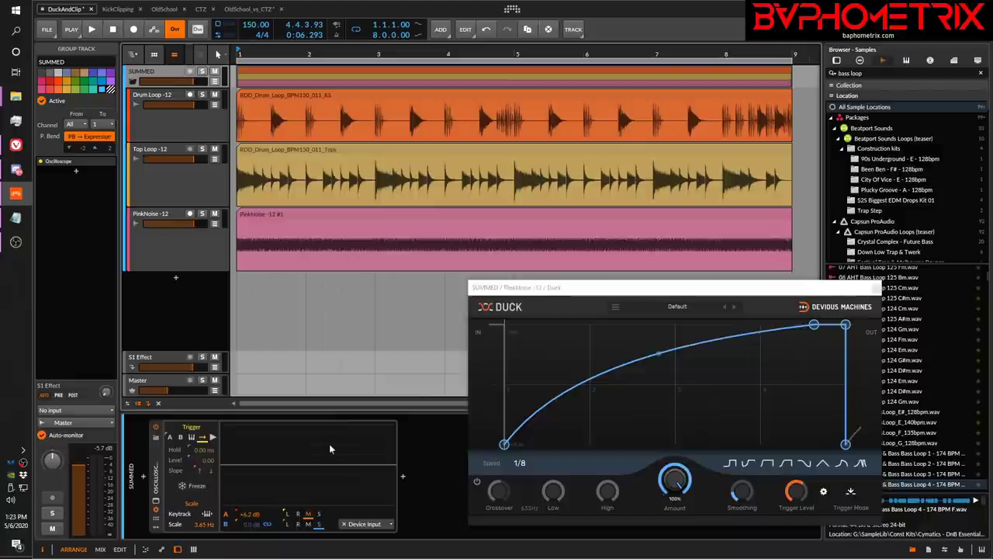
key("space")
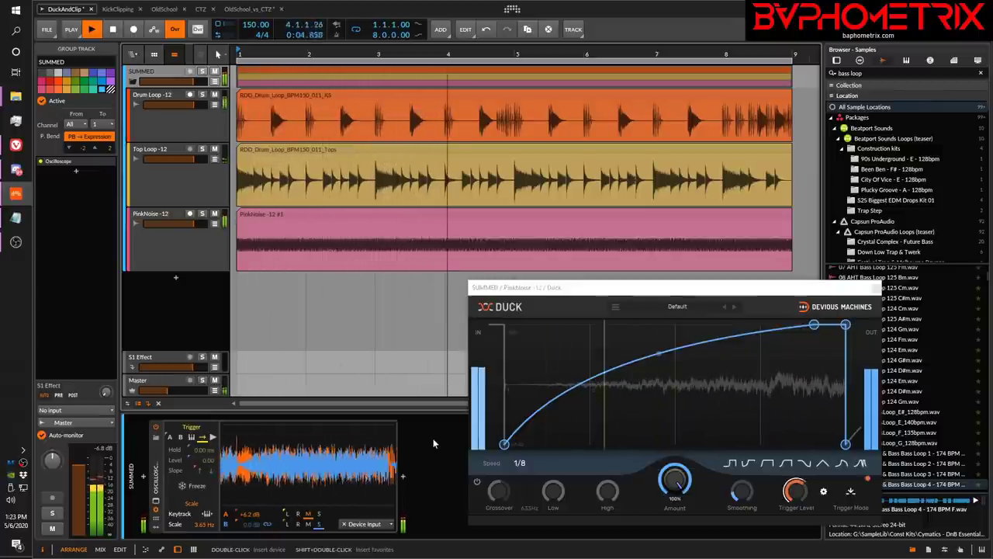
key("space")
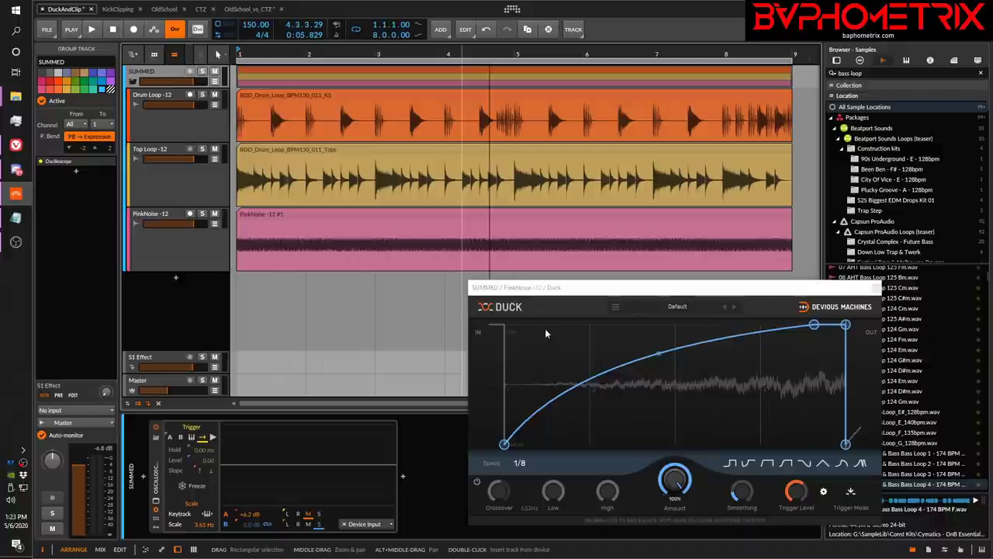
Step: Bypass Duck on PinkNoise -12, show the mixer, and play the sum to view the SUMMED group's meters and oscilloscope
left_click(164, 234)
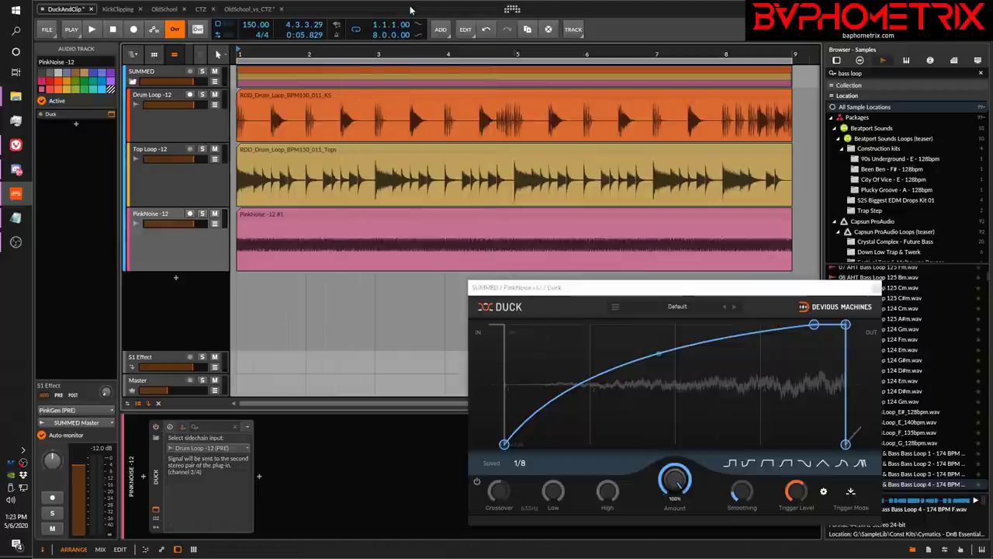
key("alt+2")
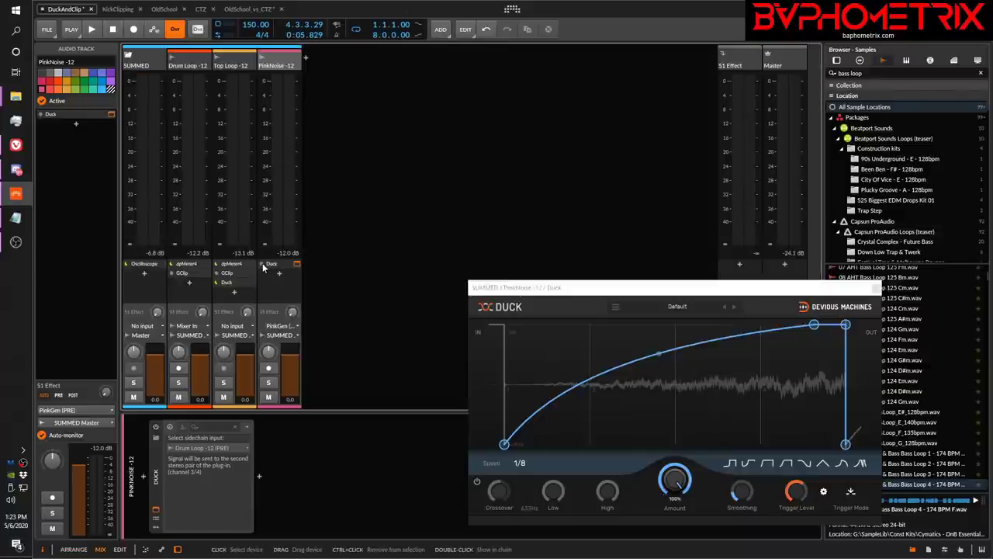
left_click(139, 63)
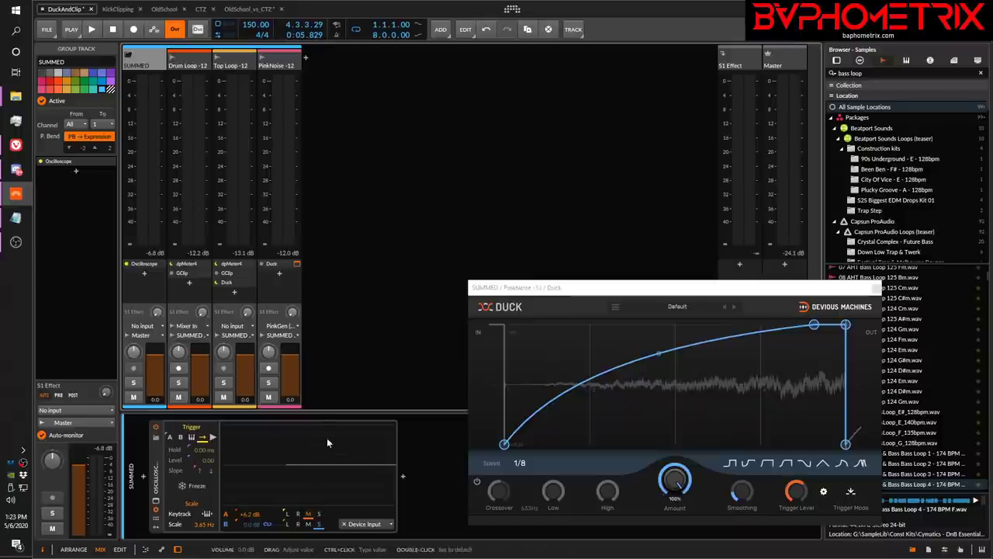
key("space")
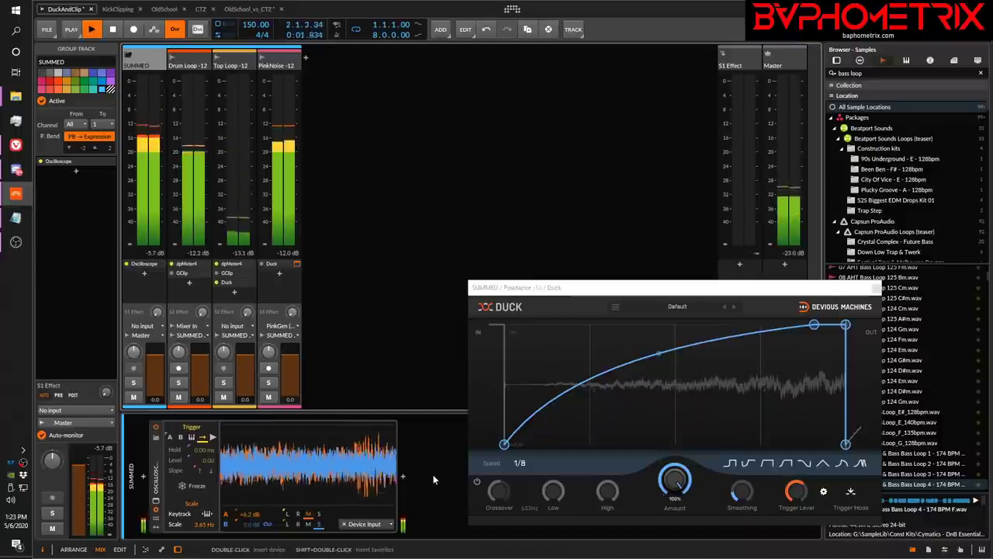
key("space")
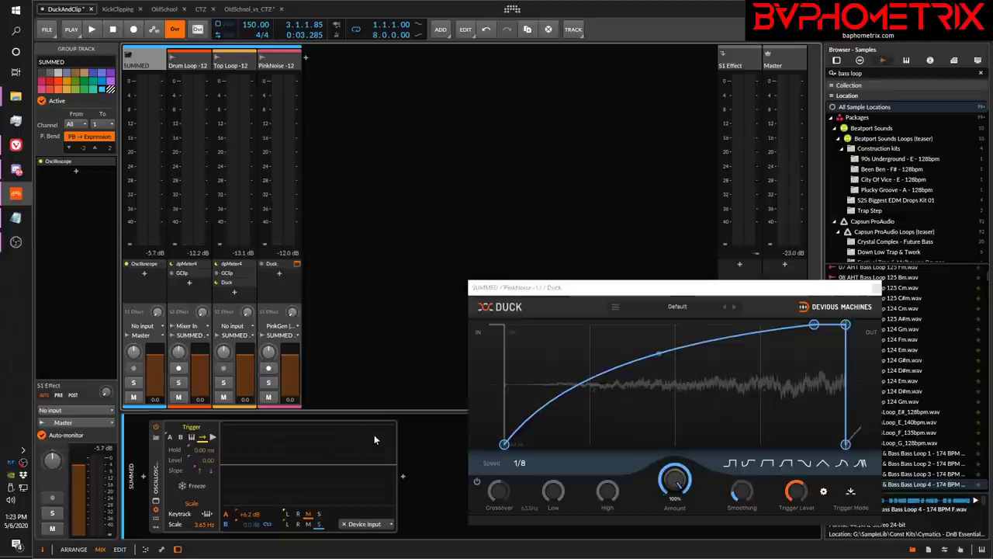
key("space")
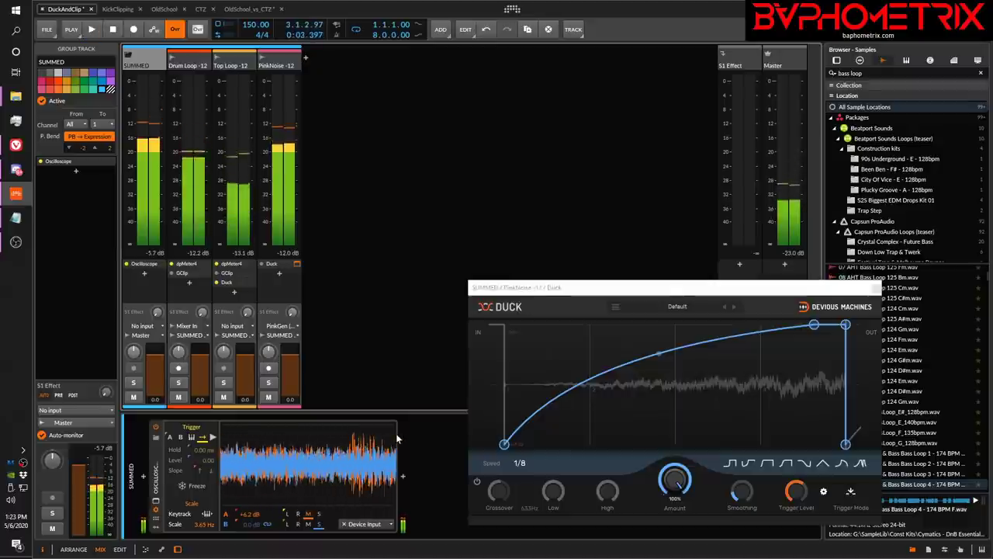
key("space")
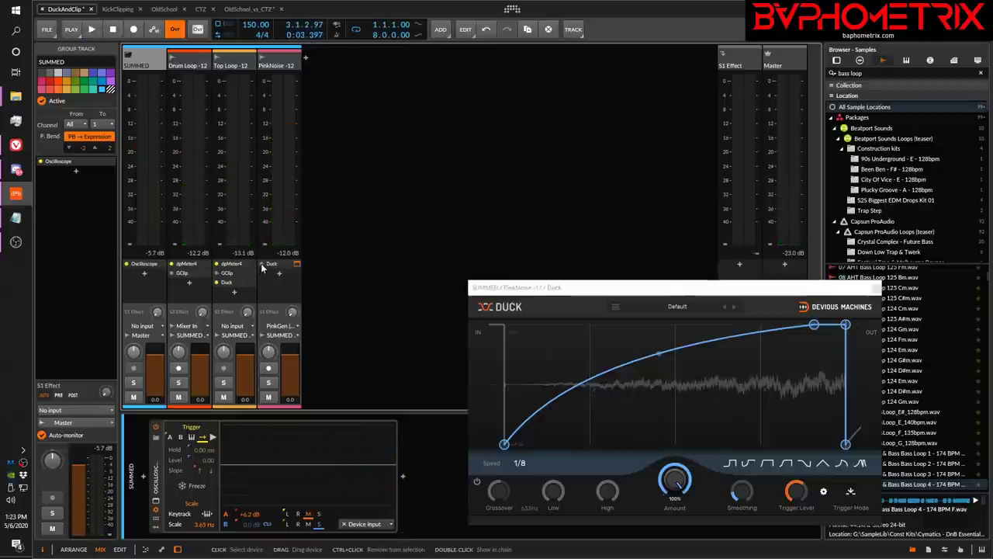
Step: Re-enable Duck on PinkNoise -12, play the sum, and freeze the SUMMED oscilloscope to examine the ducked waveform
left_click(264, 265)
key("space")
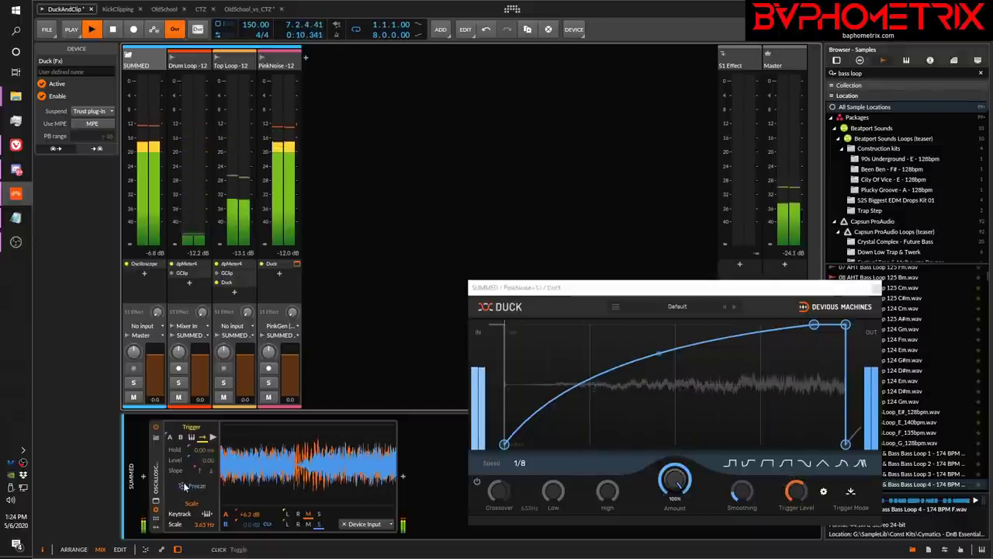
key("space")
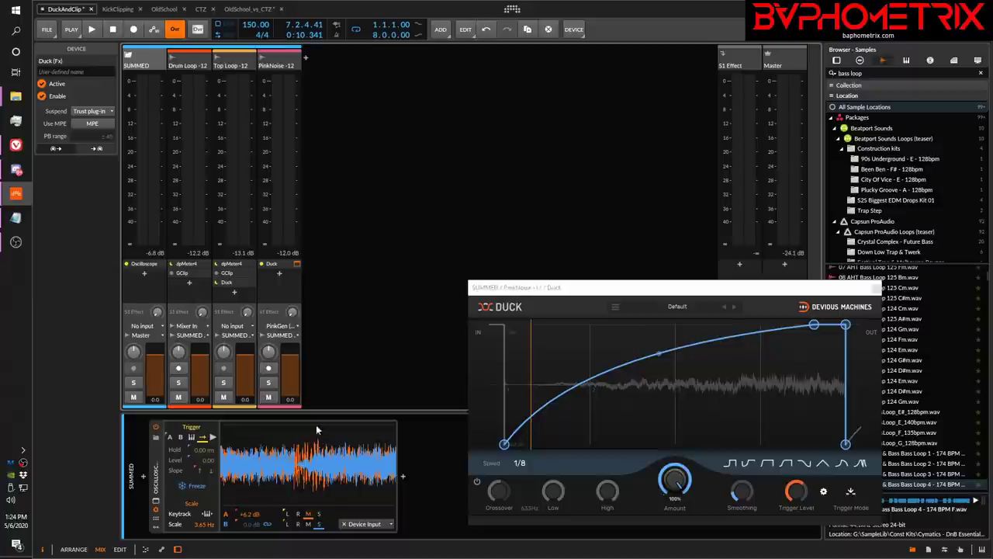
Step: Play the sum with Duck on PinkNoise -12 bypassed and re-enabled, freezing the SUMMED oscilloscope each time to compare the waveforms
left_click(262, 264)
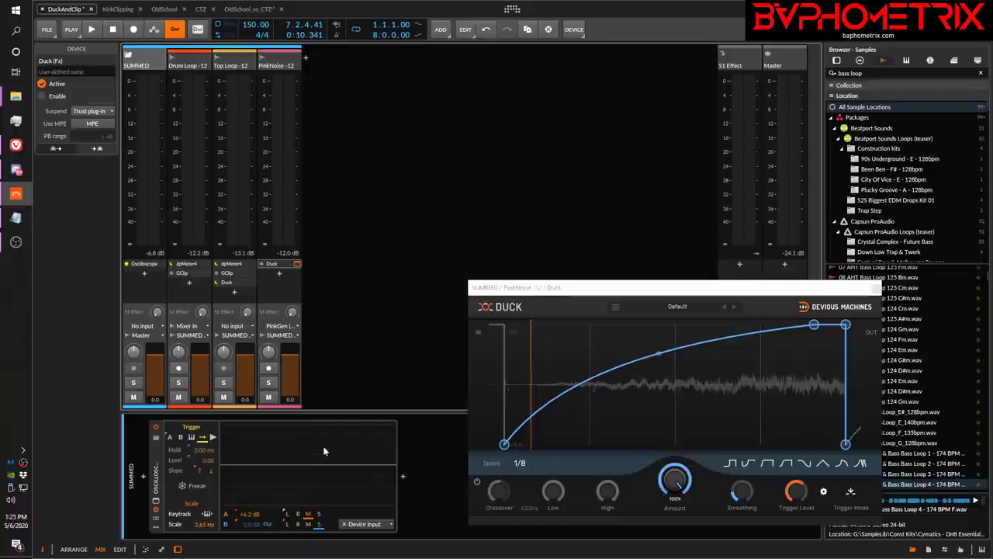
key("space")
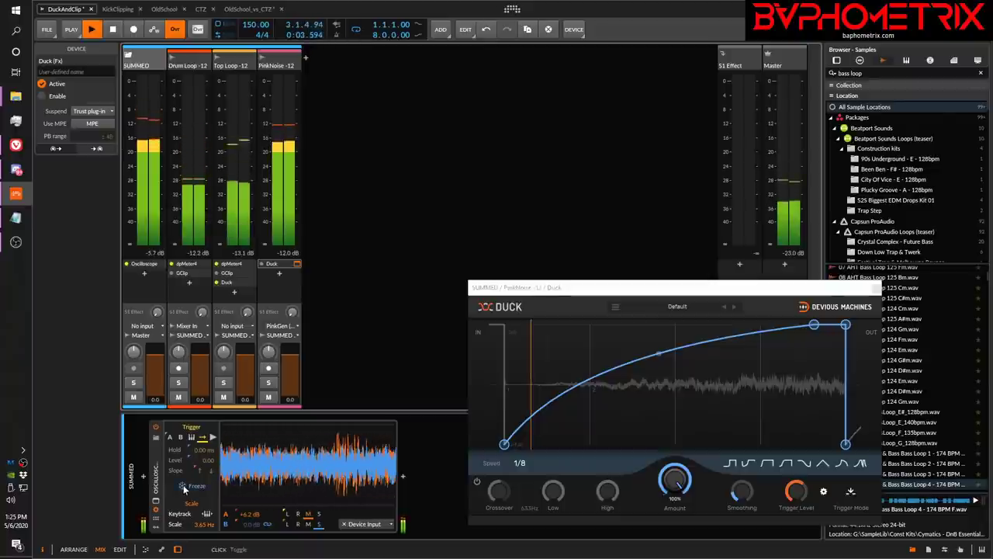
left_click(184, 487)
key("space")
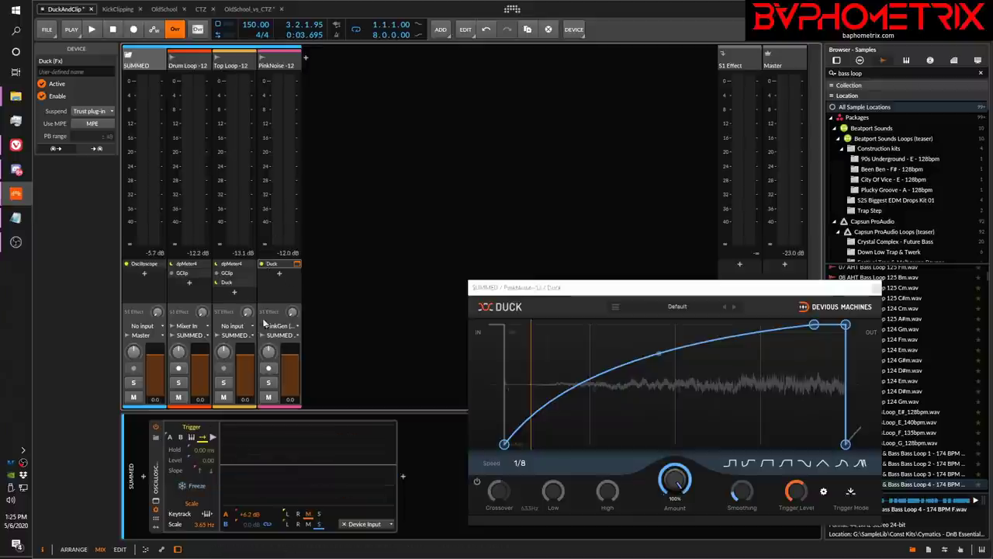
key("space")
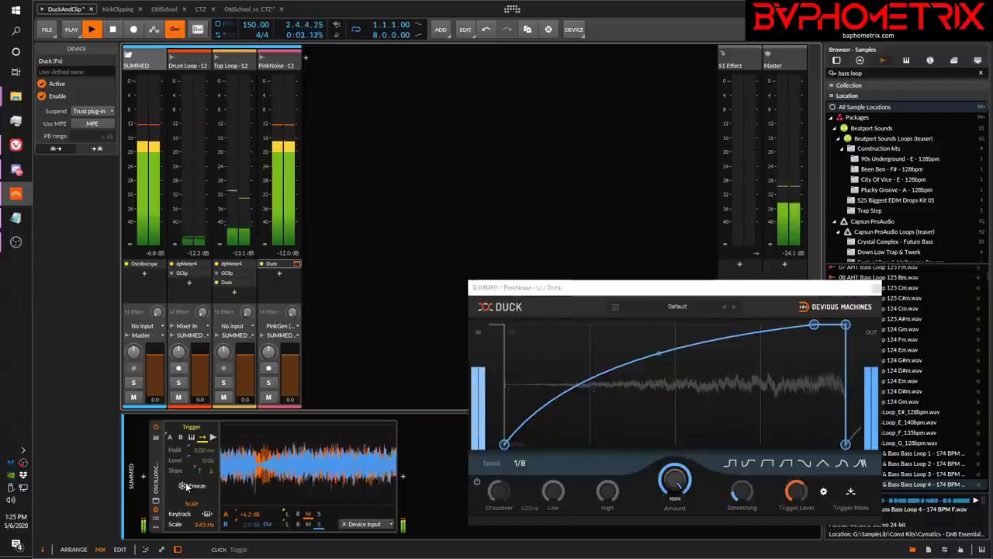
key("space")
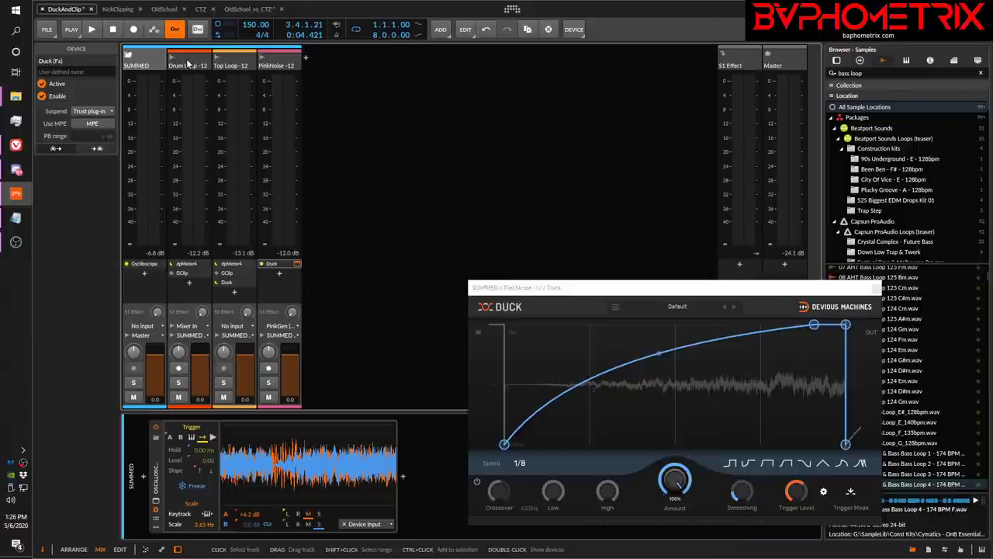
Step: Replace the PinkNoise -12 Duck window with the Top Loop -12 one, and show the SUMMED group's unfrozen oscilloscope
left_click(226, 62)
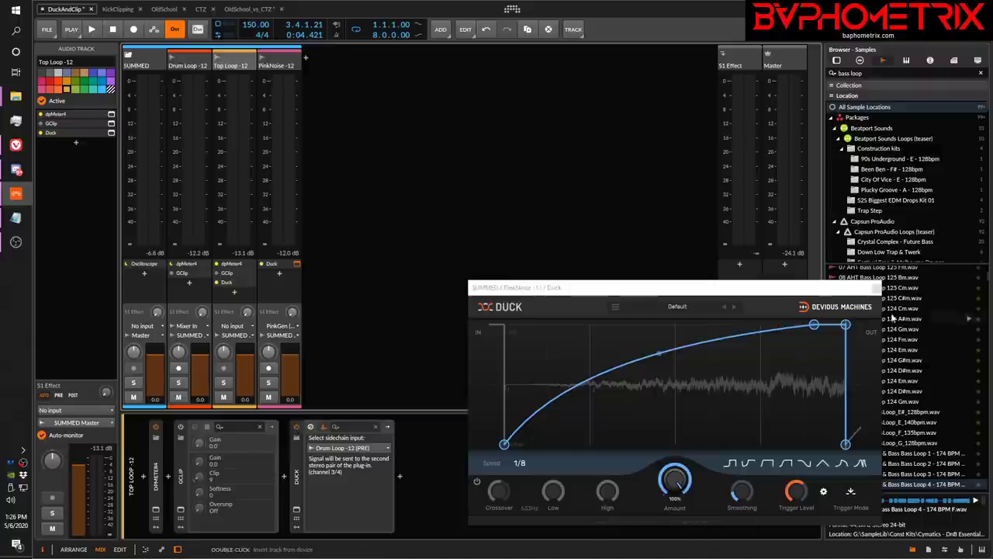
left_click(877, 289)
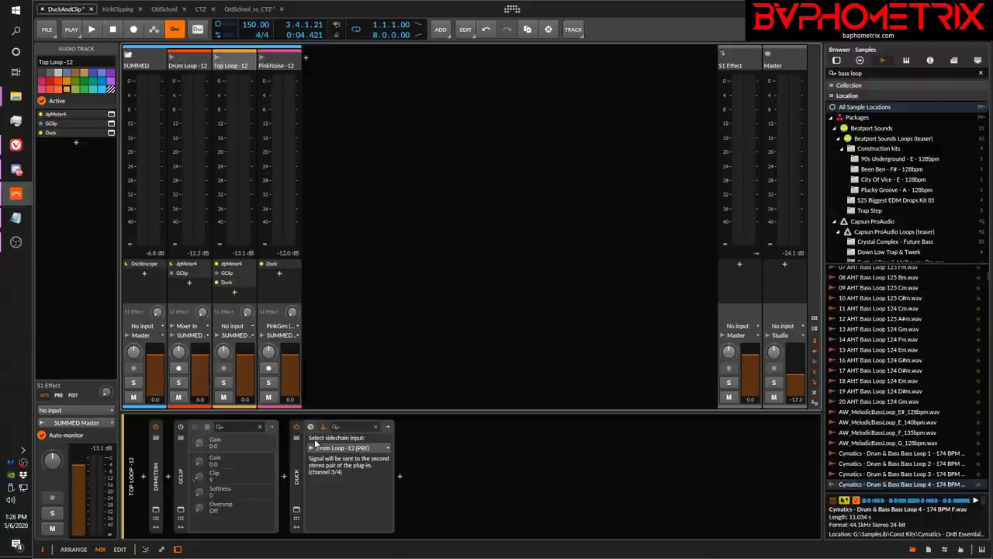
left_click(296, 509)
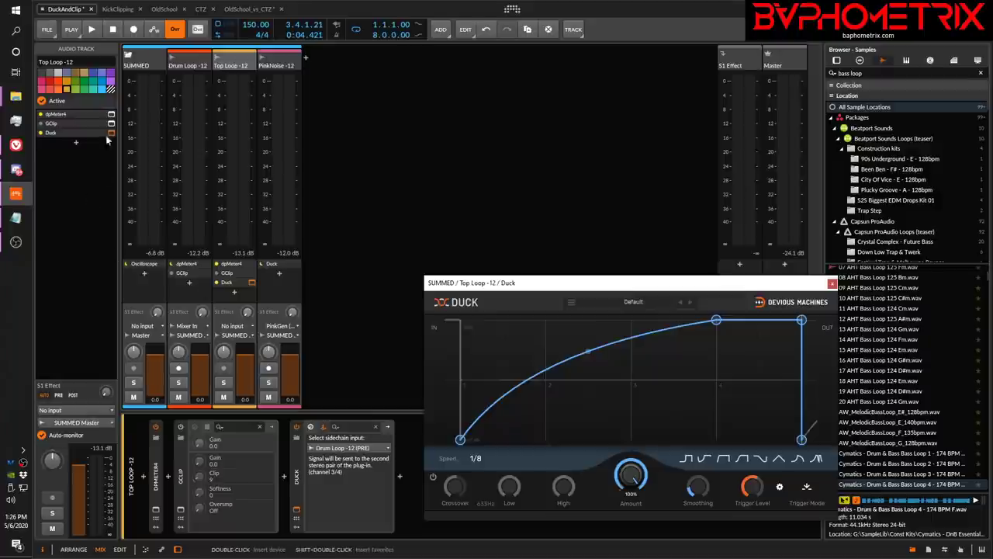
left_click(144, 194)
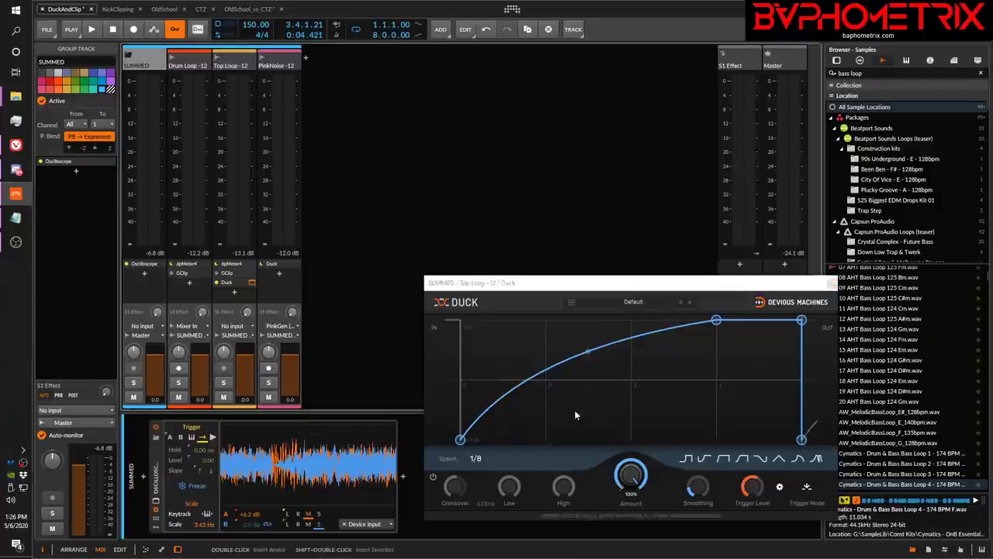
left_click(613, 360)
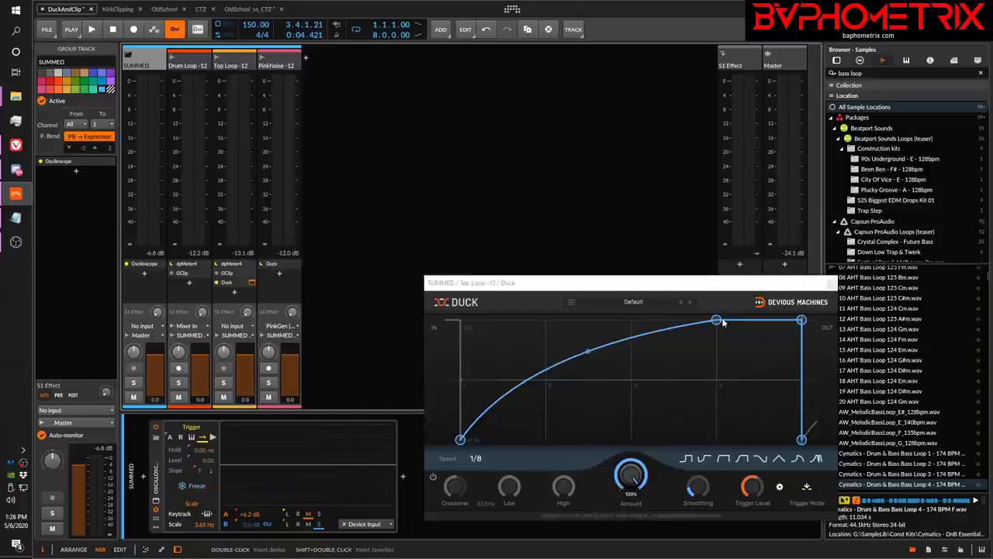
Step: Mute PinkNoise -12 and play only the drum and top loops to view their sum in the SUMMED oscilloscope
key("space")
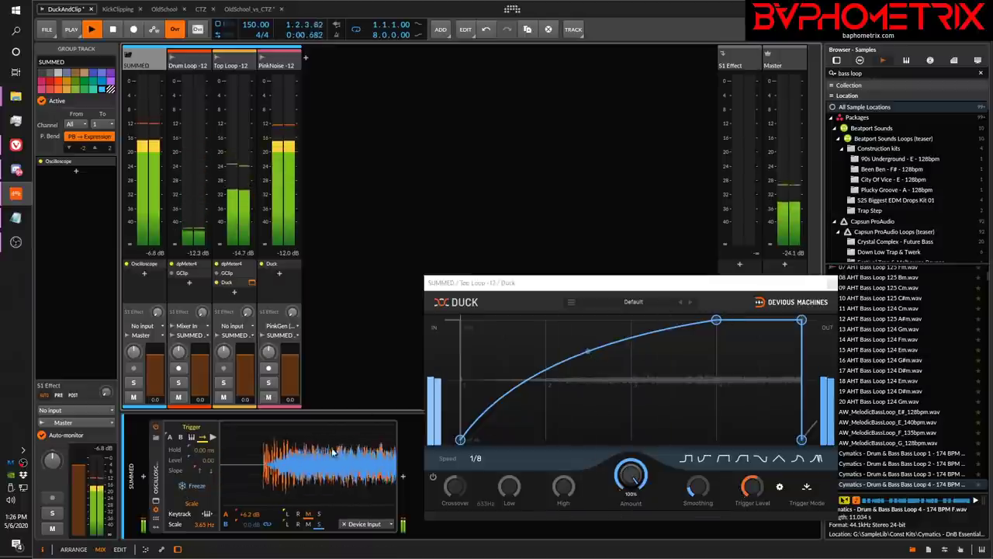
key("space")
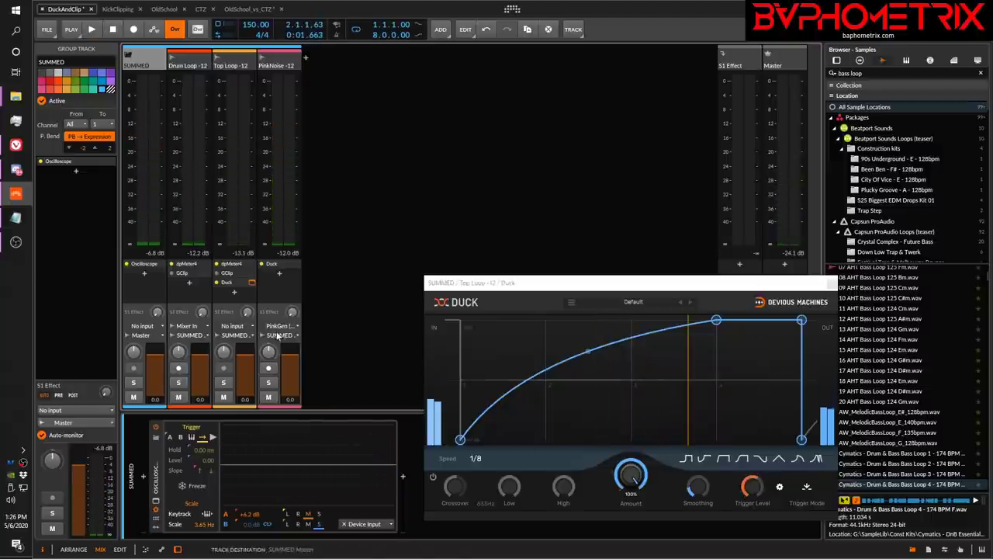
key("space")
left_click(269, 399)
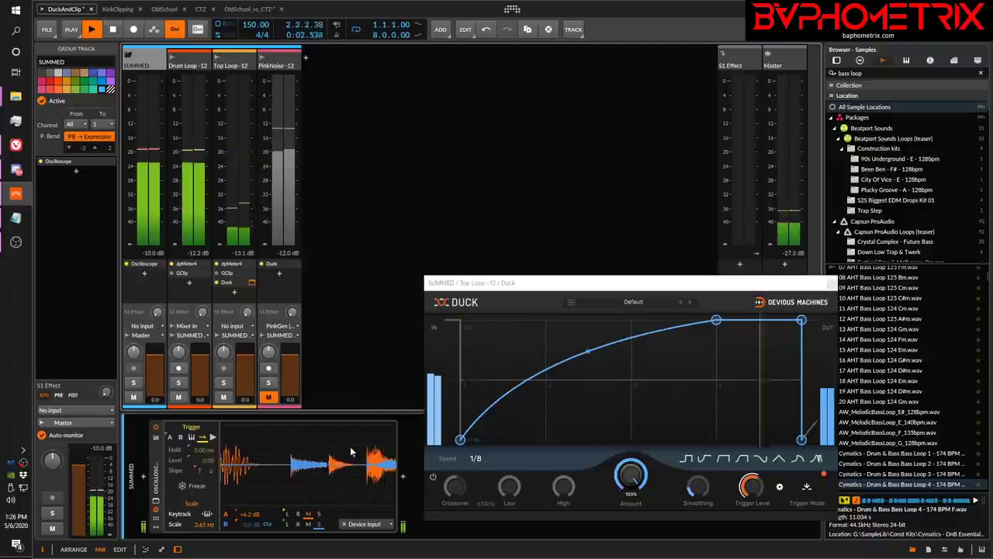
key("space")
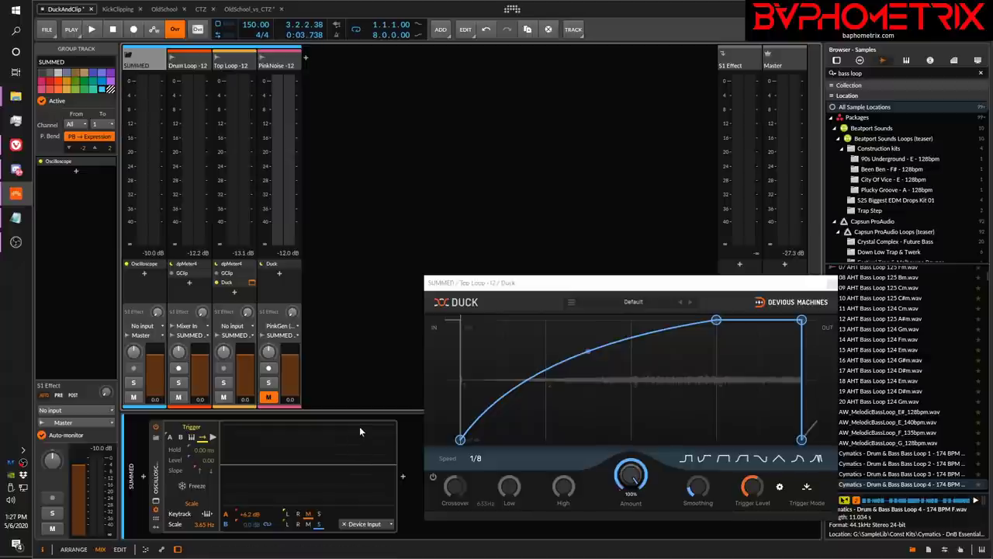
Step: Play the loops while trying slower and faster recovery bends on the Top Loop -12 Duck curve
key("space")
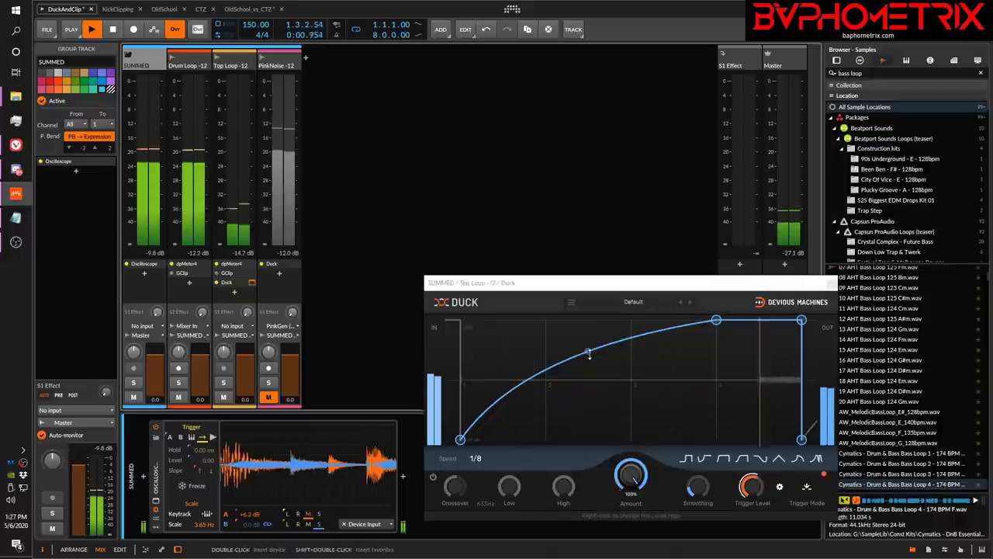
left_click(588, 351)
left_click_drag(589, 350, 589, 413)
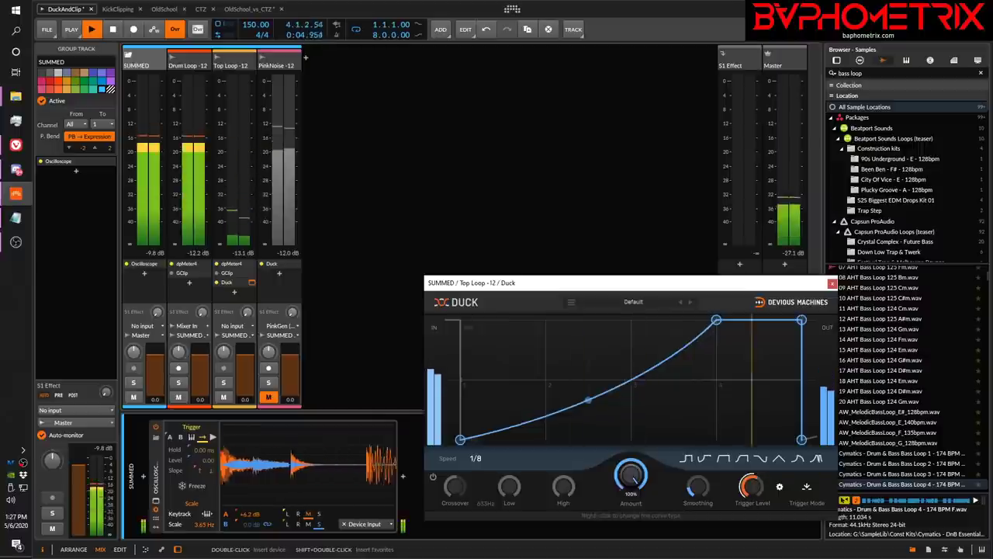
key("ctrl+z")
key("ctrl+z")
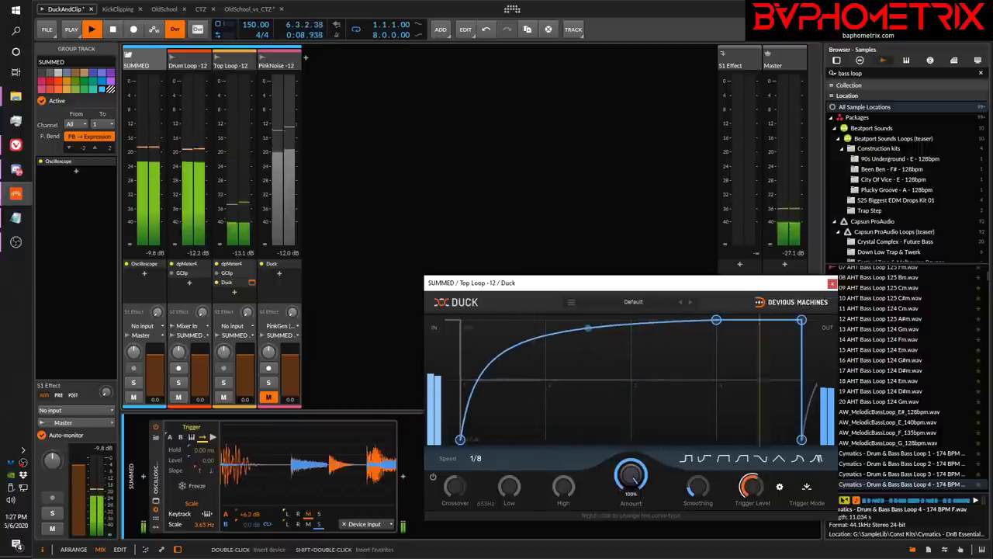
left_click_drag(588, 327, 588, 395)
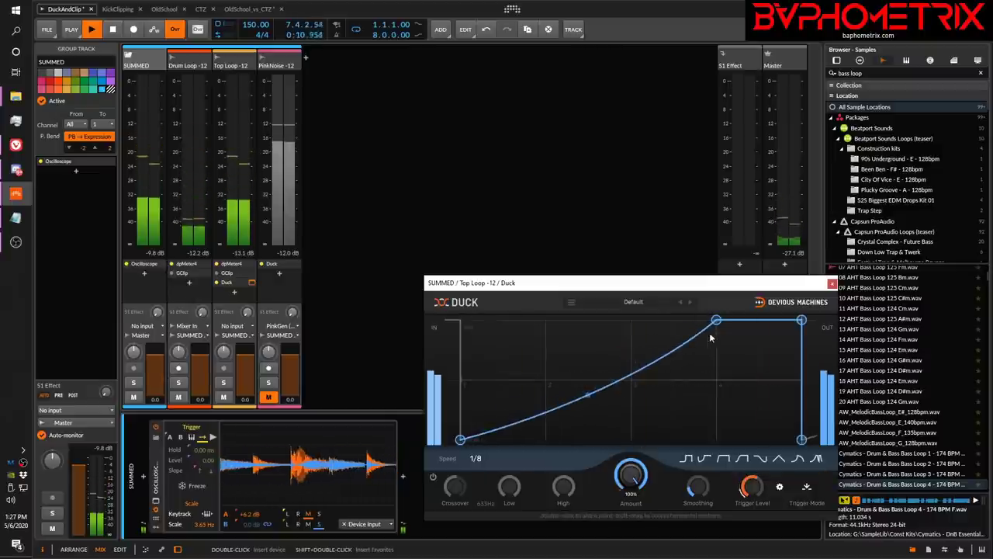
Step: Shorten the Duck curve's recovery to about half the cycle during playback and try different bends, ending with a rounded convex rise
left_click_drag(716, 320, 627, 318)
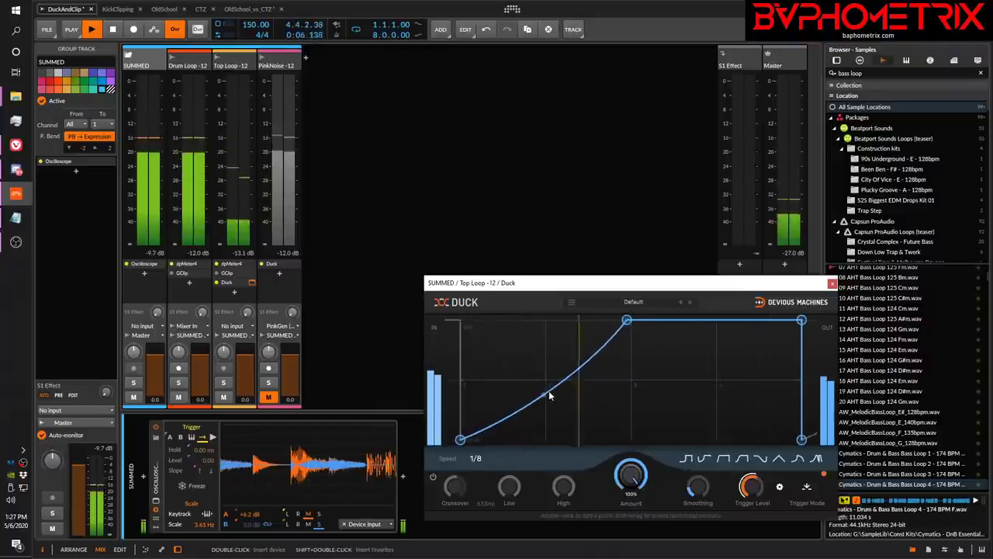
left_click_drag(545, 394, 543, 325)
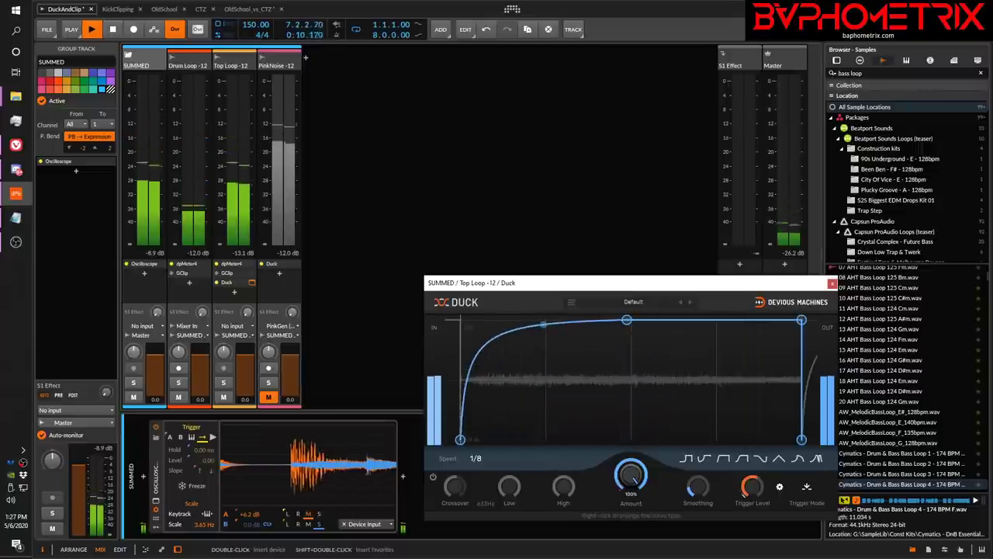
left_click_drag(543, 325, 545, 370)
key("space")
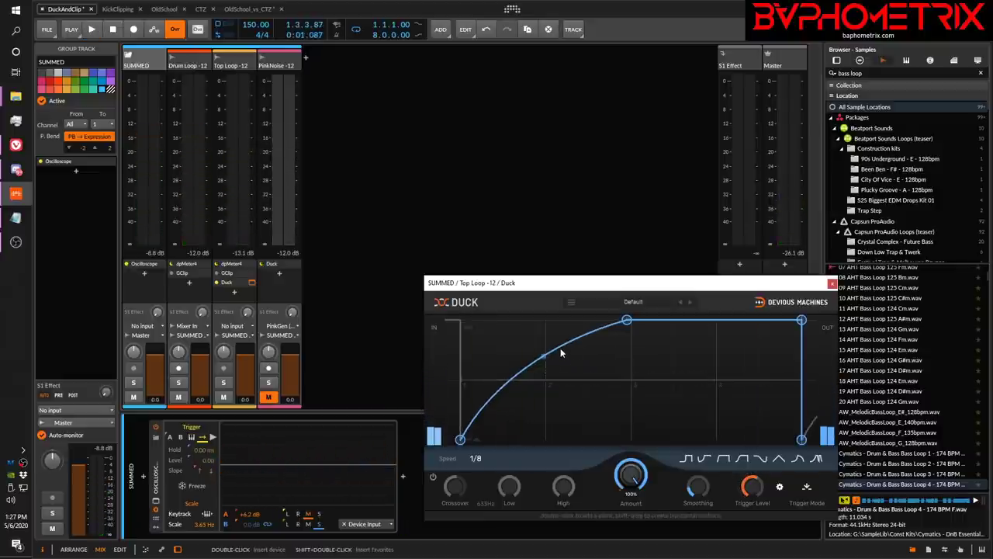
Step: Bend the Duck recovery into a deep concave shape and shorten it to about the first fifth of the cycle
left_click_drag(545, 356, 547, 433)
left_click_drag(627, 321, 524, 320)
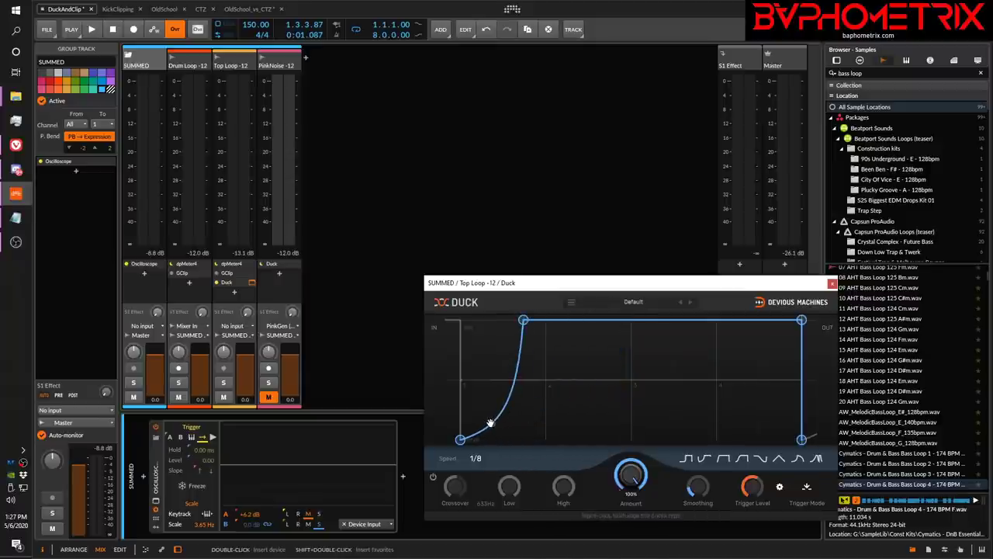
left_click_drag(492, 423, 492, 429)
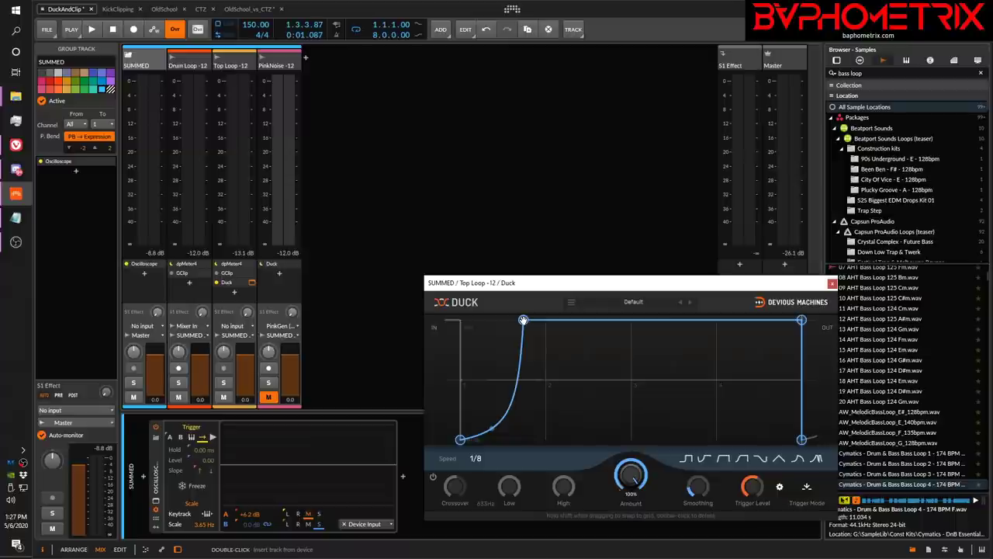
Step: Lengthen the Duck recovery to about three quarters of the cycle, bend it into a fast convex rise, and close the plug-in window
left_click_drag(523, 320, 721, 277)
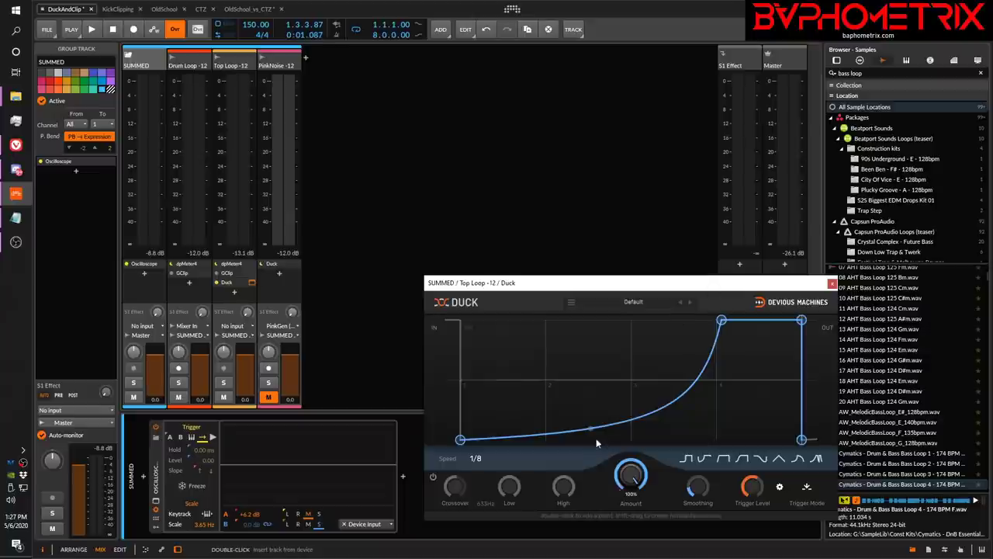
left_click_drag(590, 428, 590, 371)
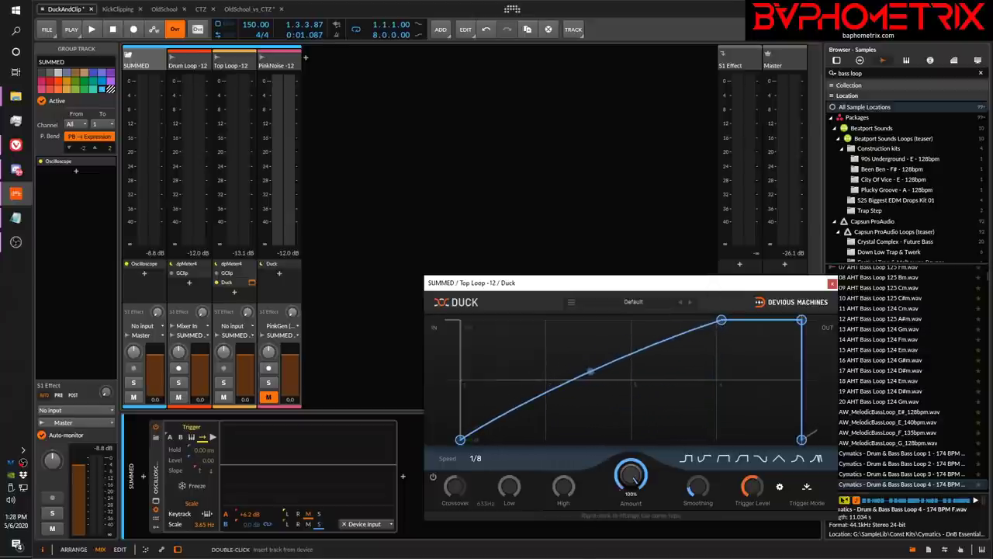
left_click_drag(591, 371, 590, 365)
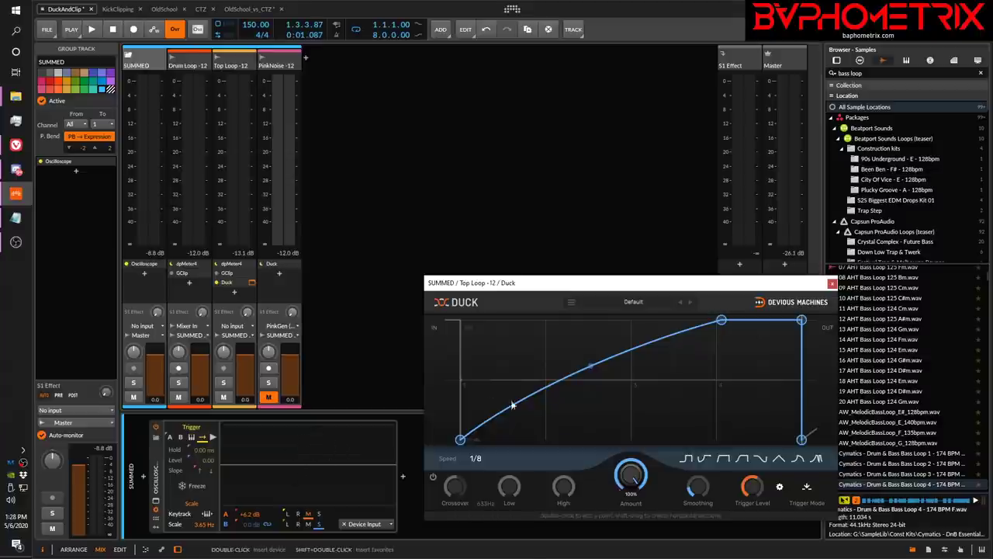
mouse_move(594, 365)
left_mouse_down()
mouse_move(594, 356)
mouse_move(590, 376)
mouse_move(590, 360)
left_mouse_up()
left_click_drag(721, 319, 605, 326)
key("ctrl+z")
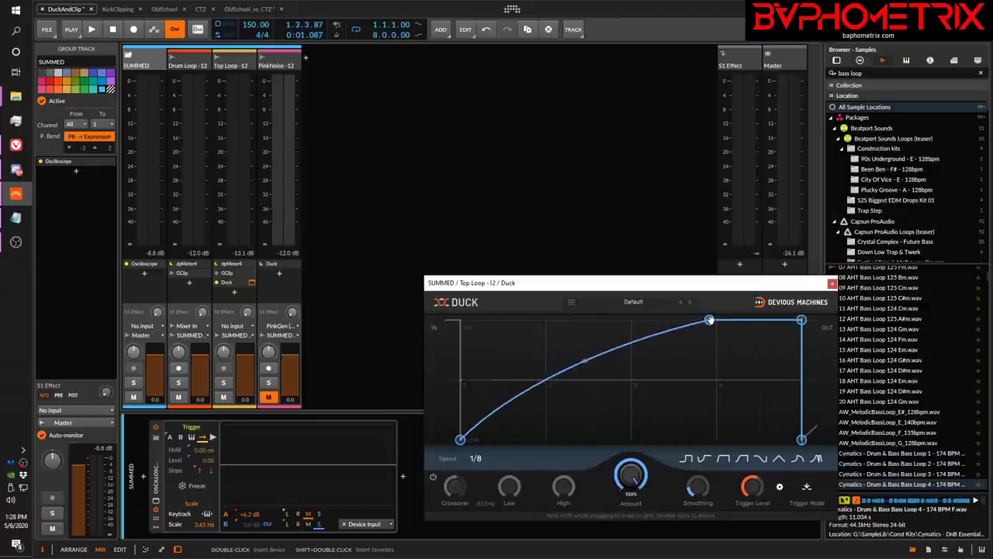
left_click_drag(585, 361, 585, 340)
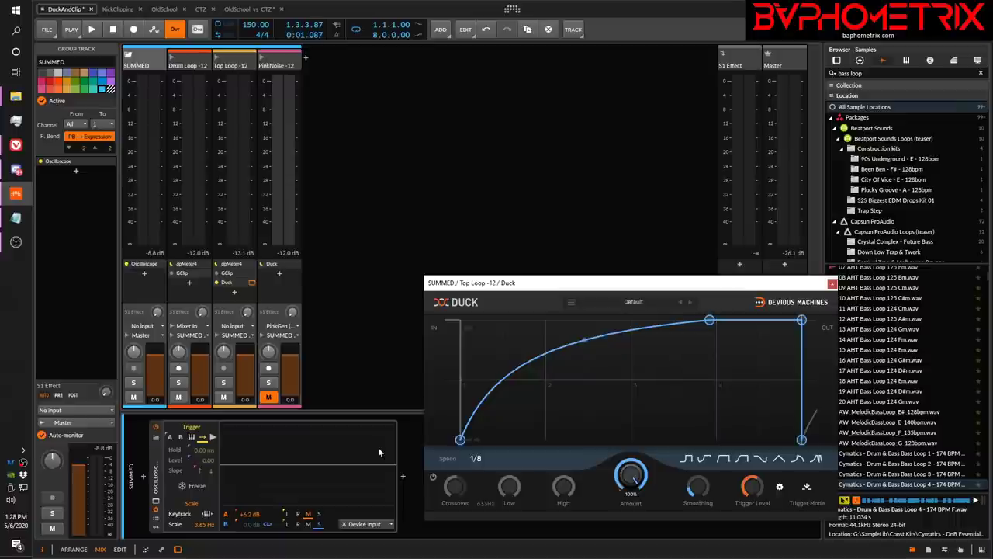
left_click(832, 283)
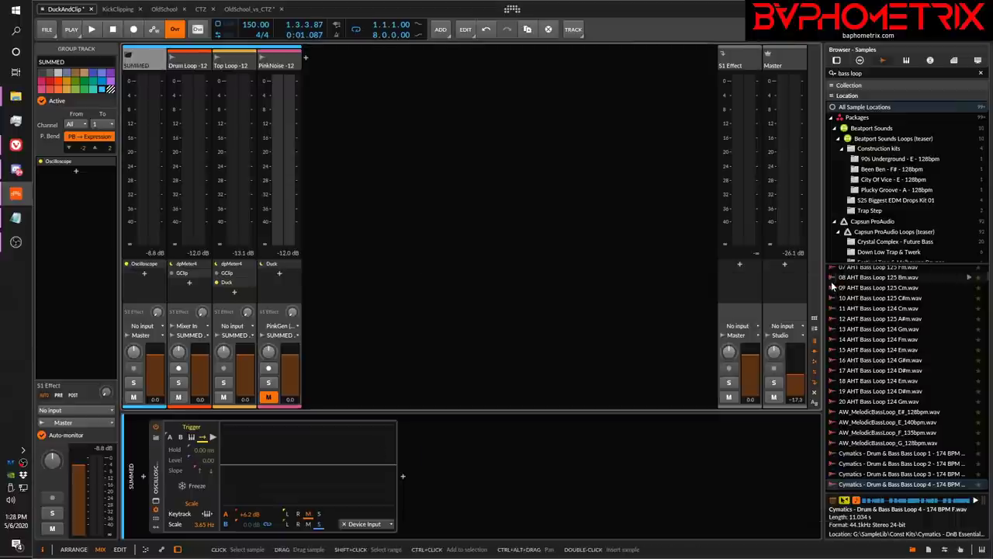
Step: Switch to the KickClipping project and examine the kick at 2.1 up close on the Main Kick and Main Kick_unprocessed tracks
left_click(116, 9)
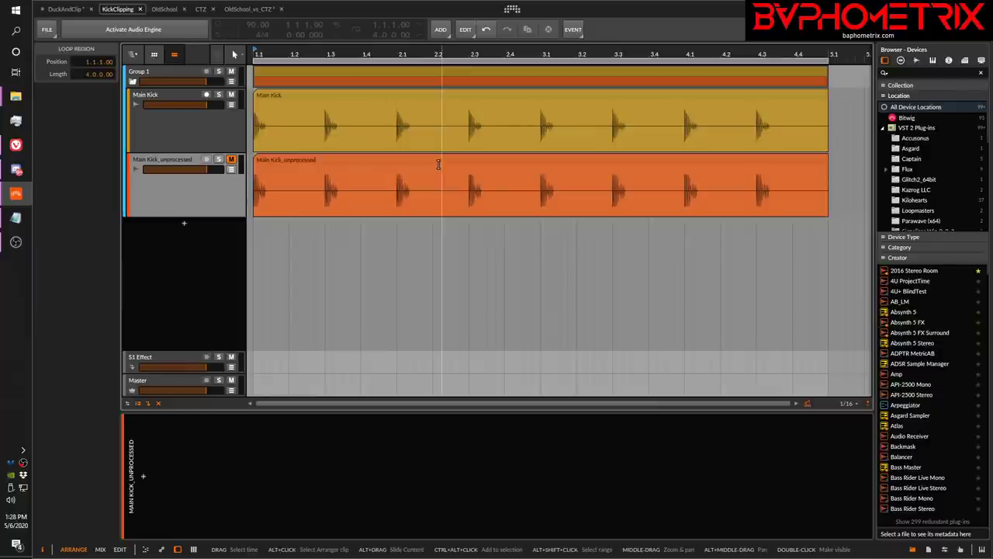
left_click_drag(401, 54, 431, 70)
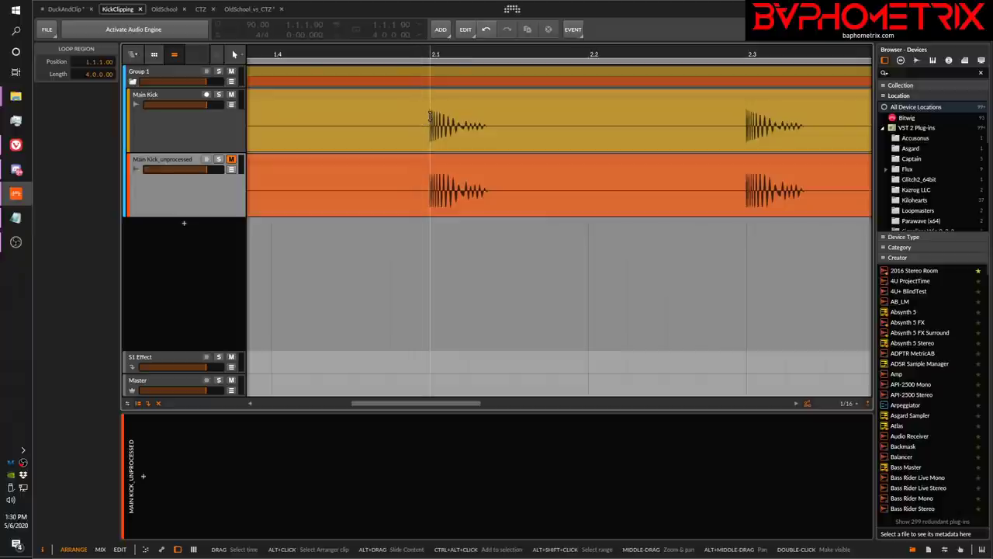
left_click_drag(443, 56, 434, 155)
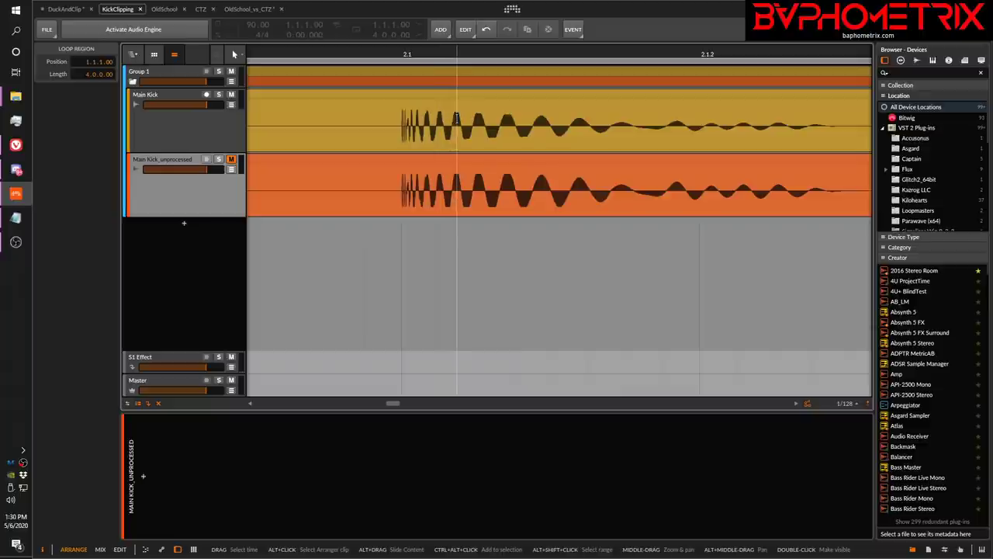
left_click_drag(426, 55, 447, 54)
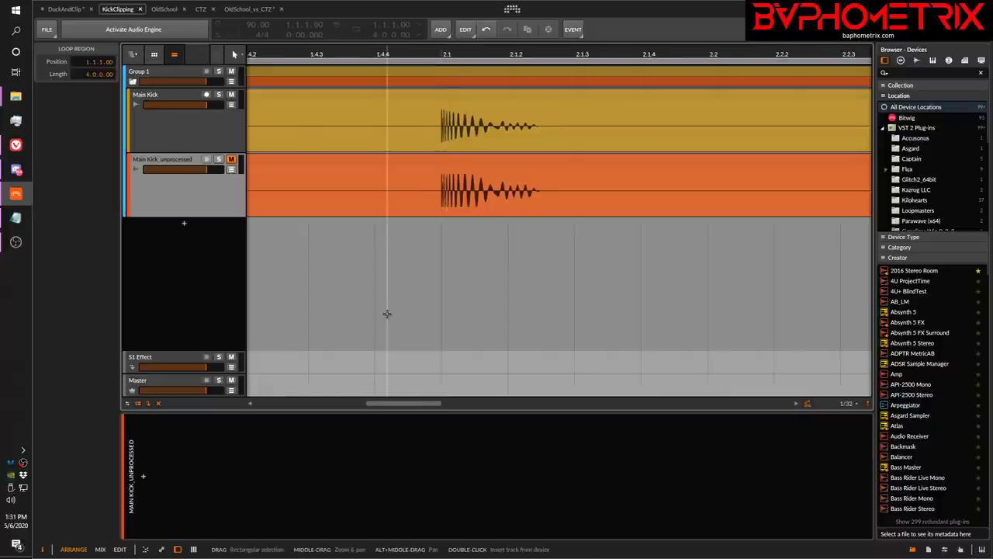
left_click_drag(448, 52, 452, 129)
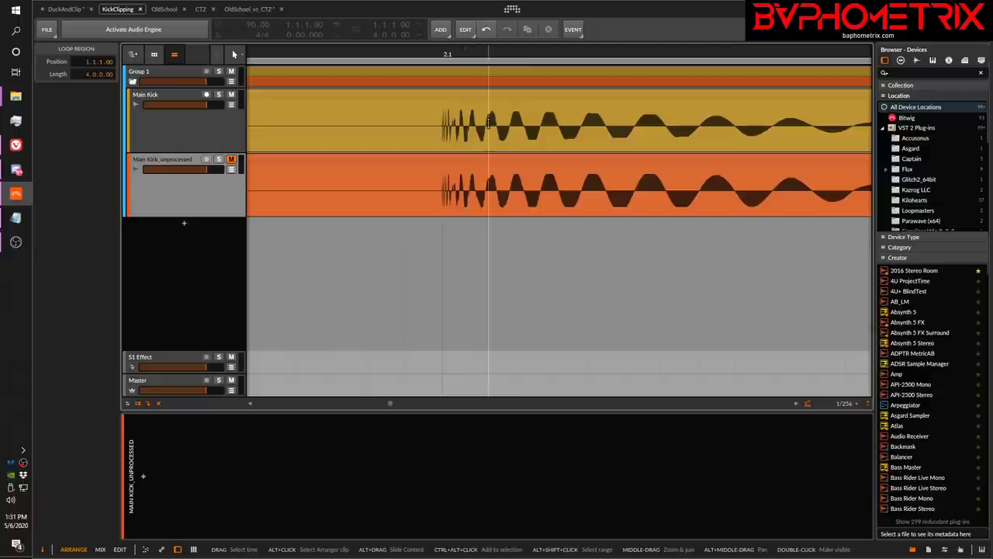
left_click_drag(464, 52, 424, 53)
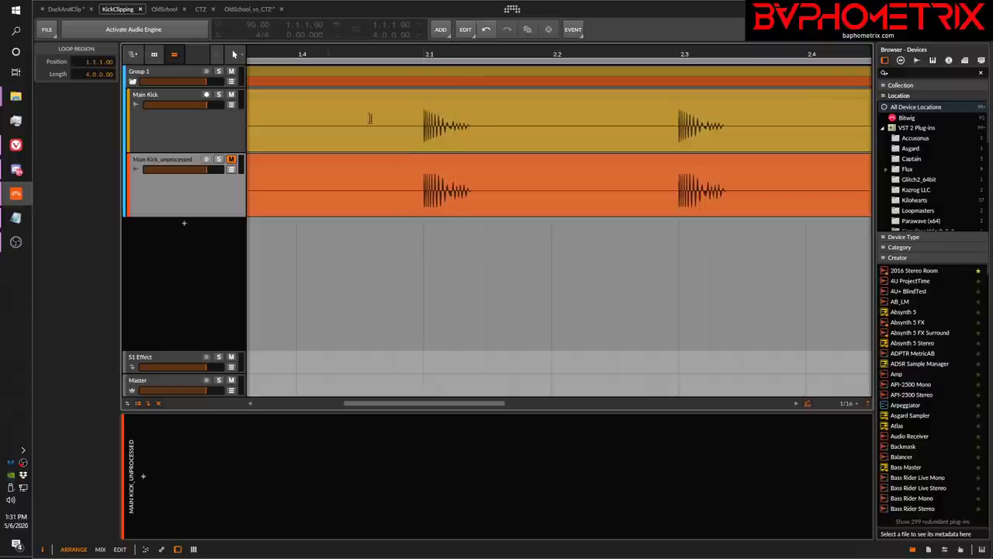
Step: Activate the project's audio engine and switch on the GClip effect on Group 1
left_click(187, 67)
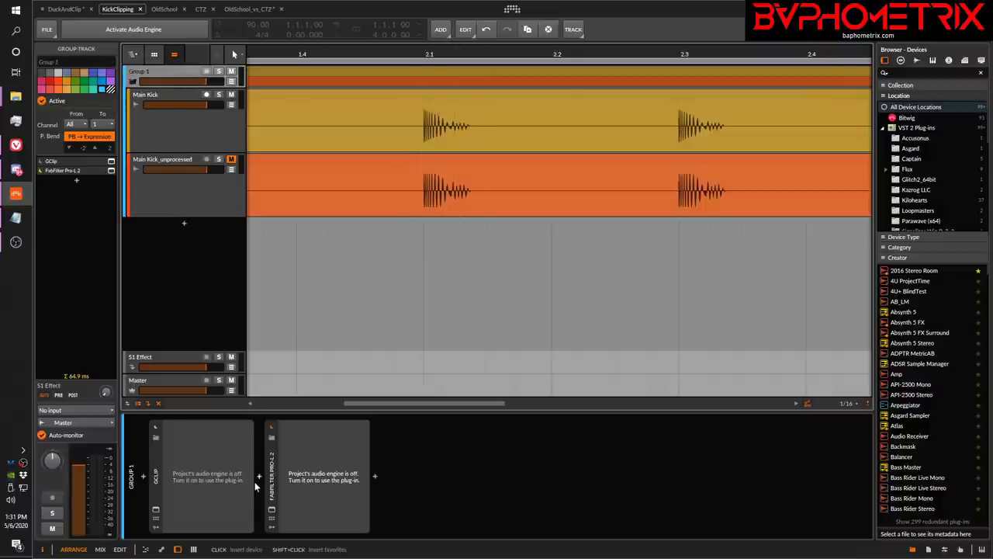
left_click(156, 480)
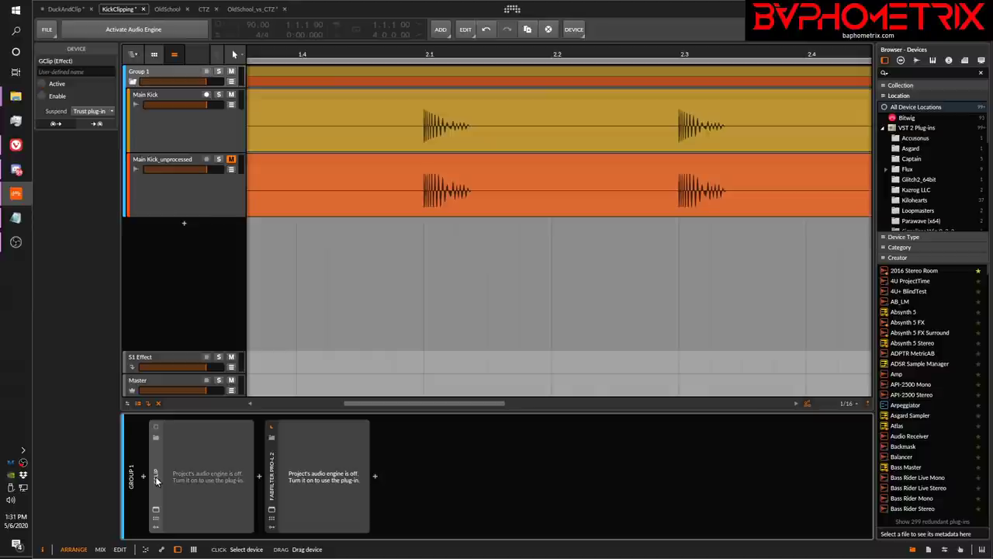
key("alt+a")
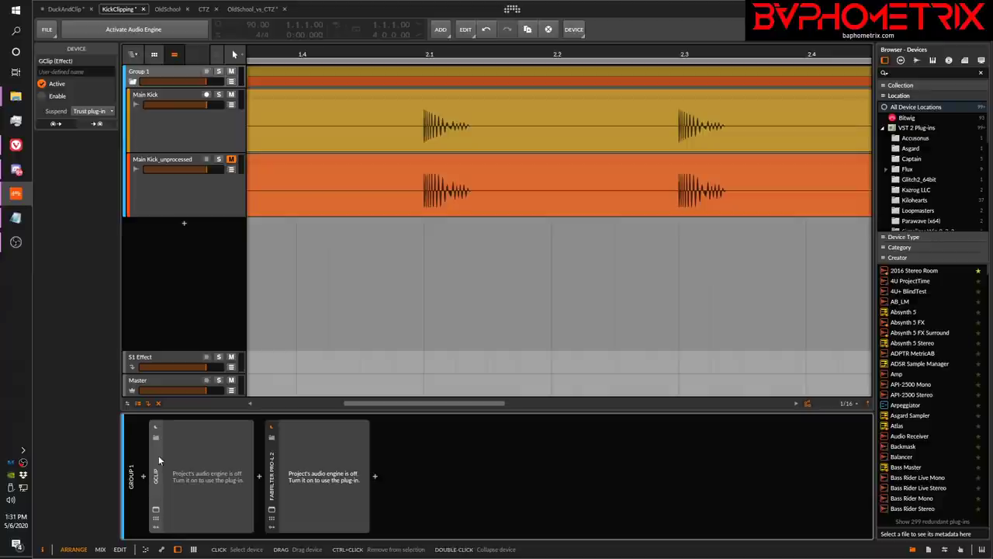
left_click(134, 28)
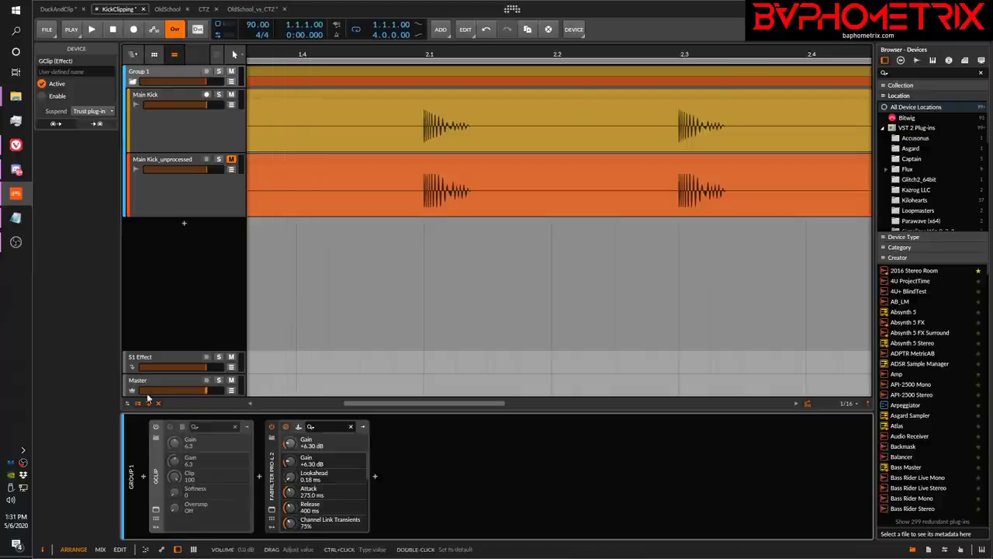
left_click(156, 428)
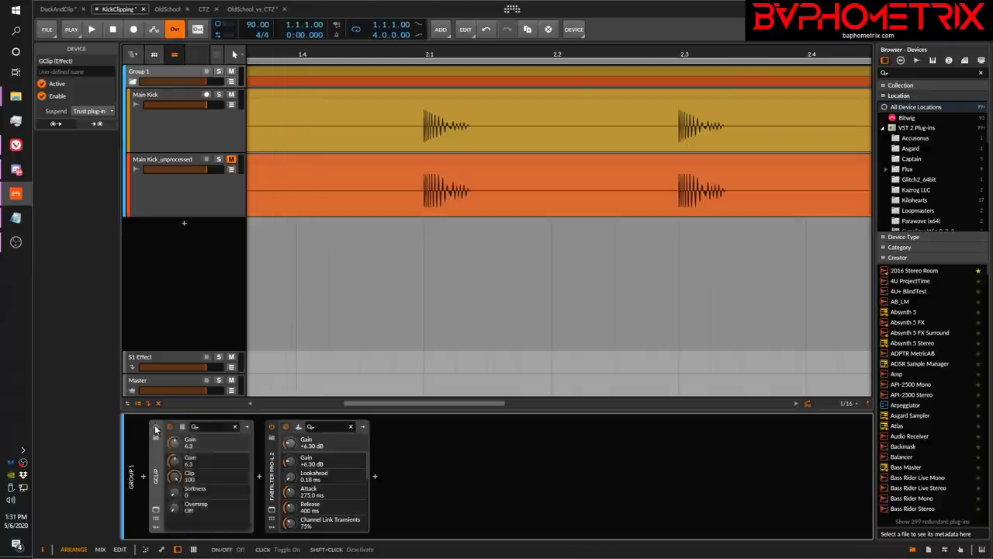
Step: Open the GClip window below the kick tracks and compare playback of the kick with GClip on and bypassed, leaving it on
left_click(157, 513)
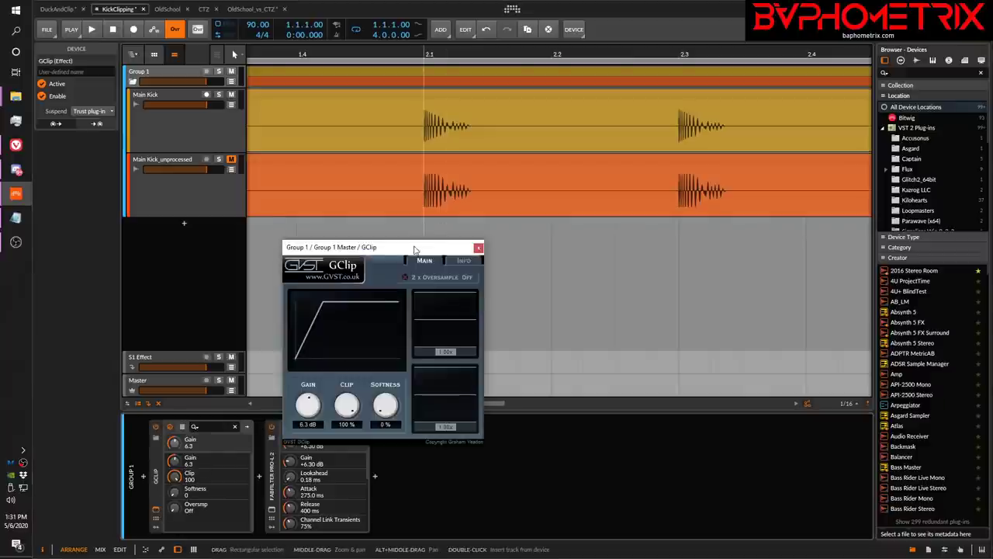
left_click_drag(402, 260, 581, 282)
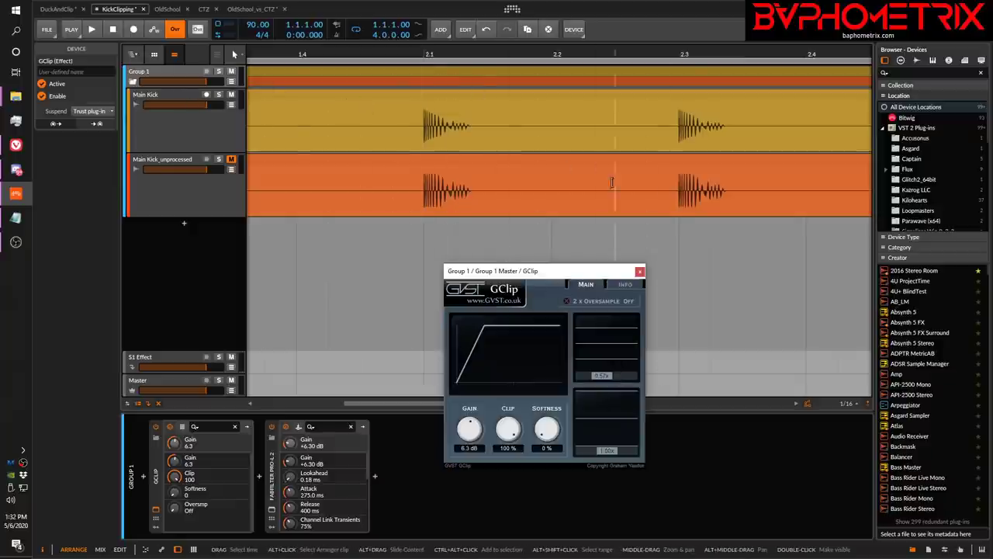
key("space")
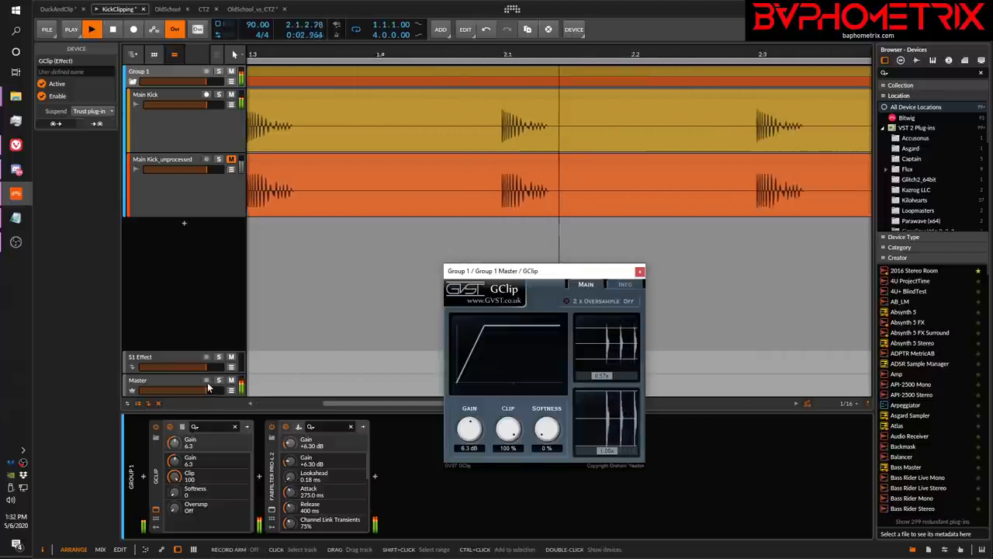
key("space")
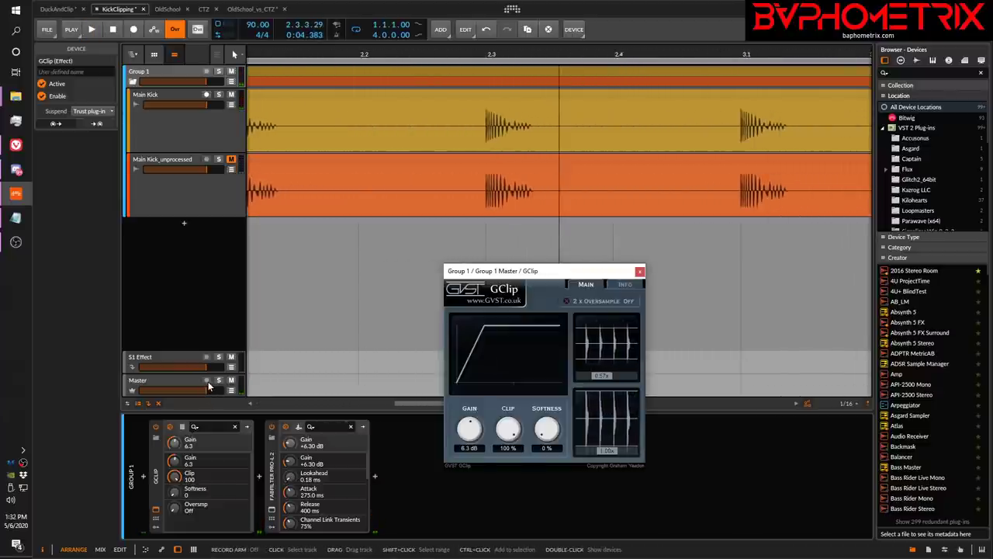
left_click(156, 426)
key("space")
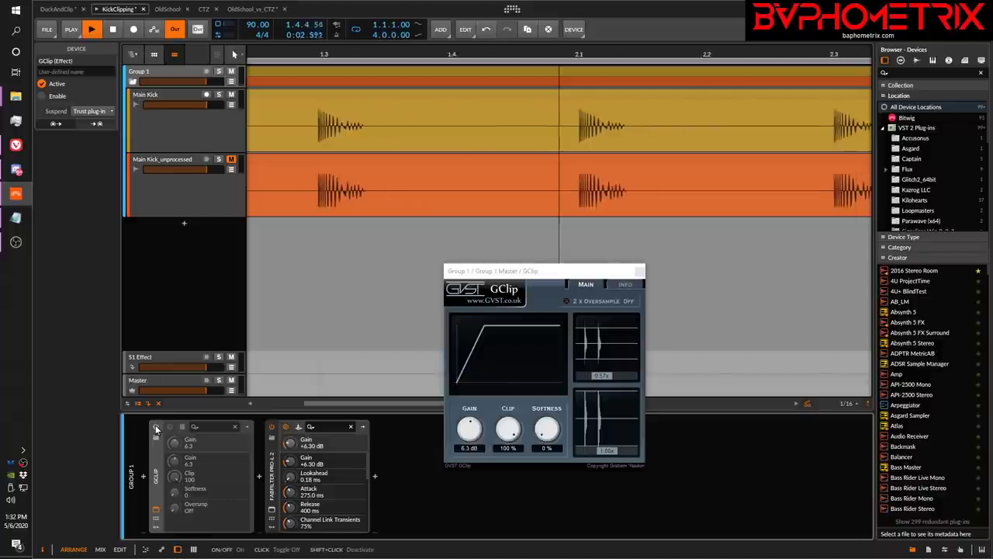
left_click(155, 426)
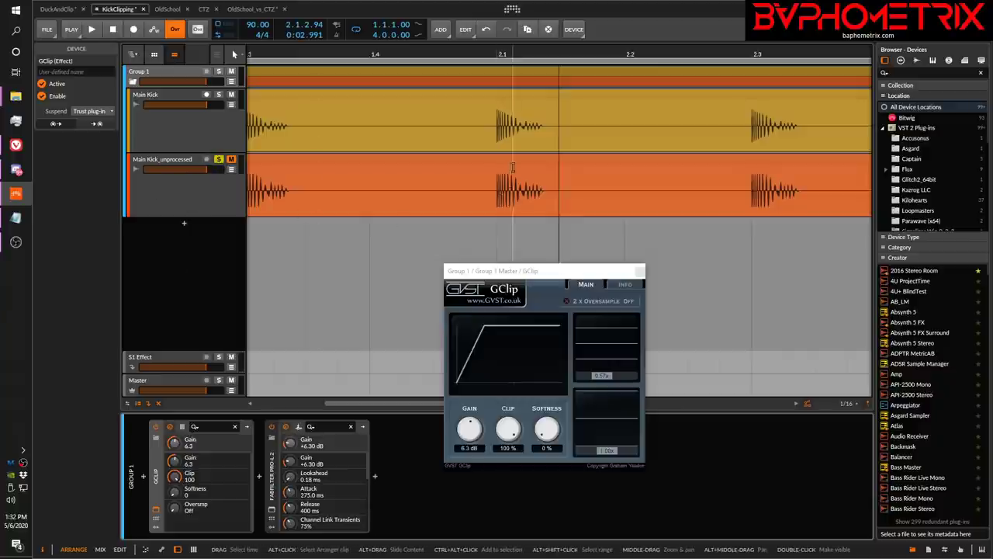
Step: Compare Main Kick with Main Kick_unprocessed through GClip by toggling the unprocessed track's solo during playback, leaving it soloed
key("space")
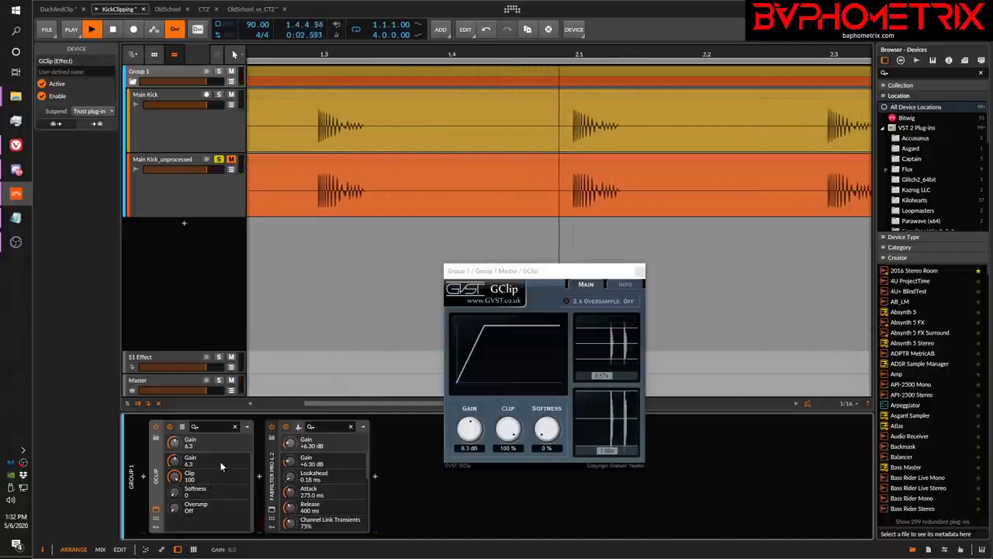
key("space")
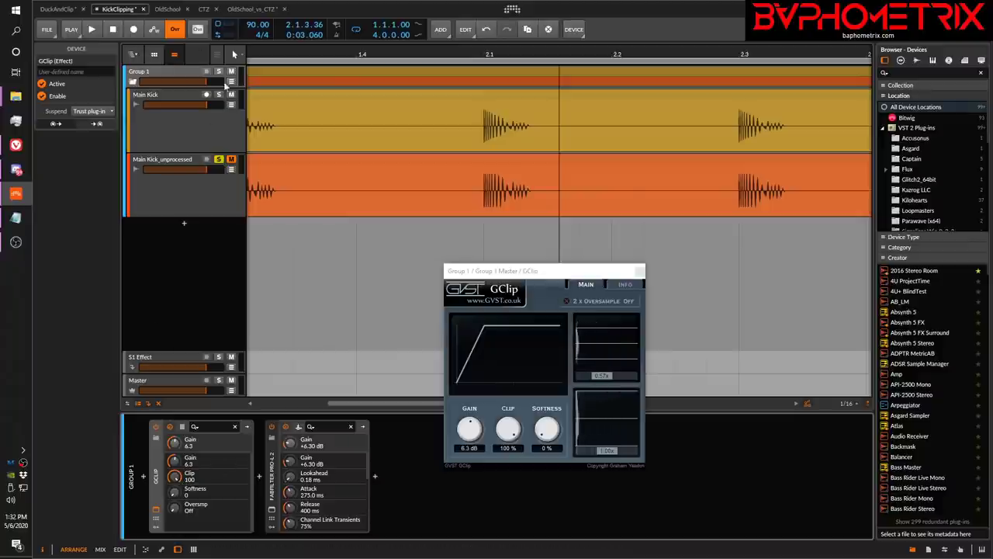
key("space")
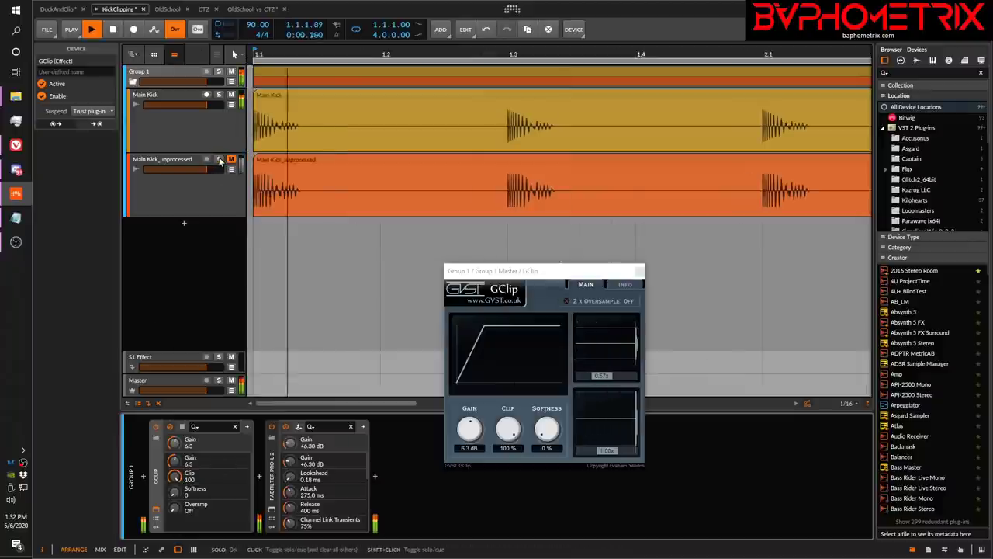
left_click(219, 159)
left_click(218, 159)
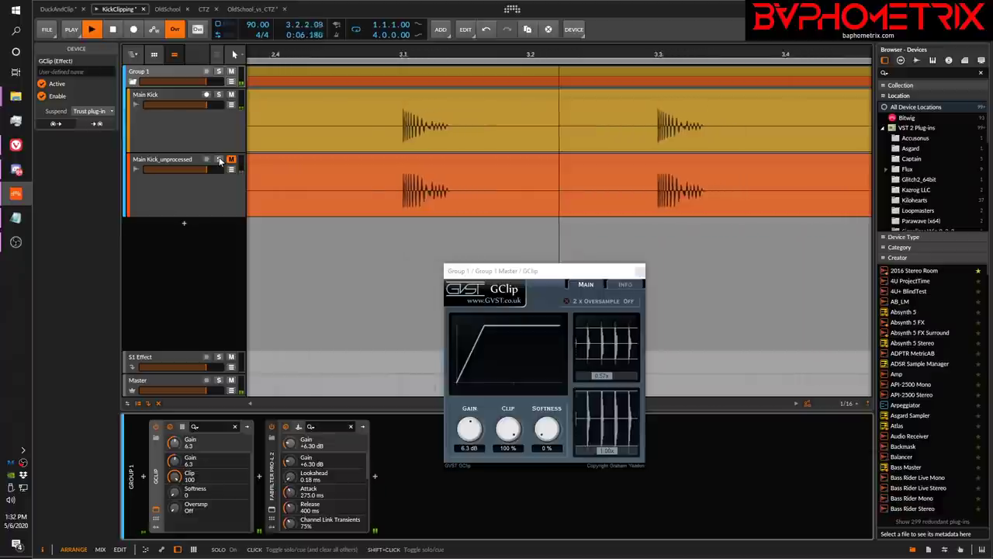
left_click(219, 160)
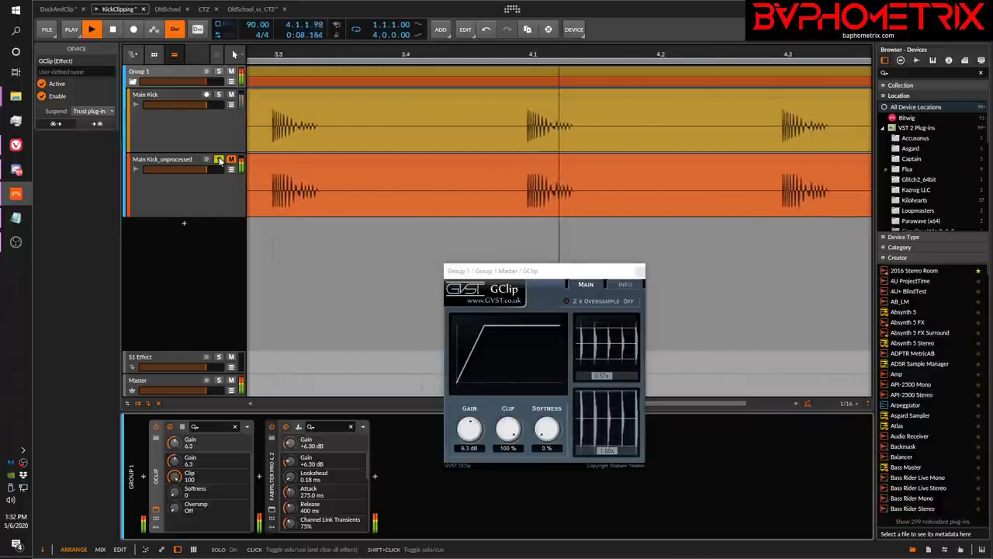
key("space")
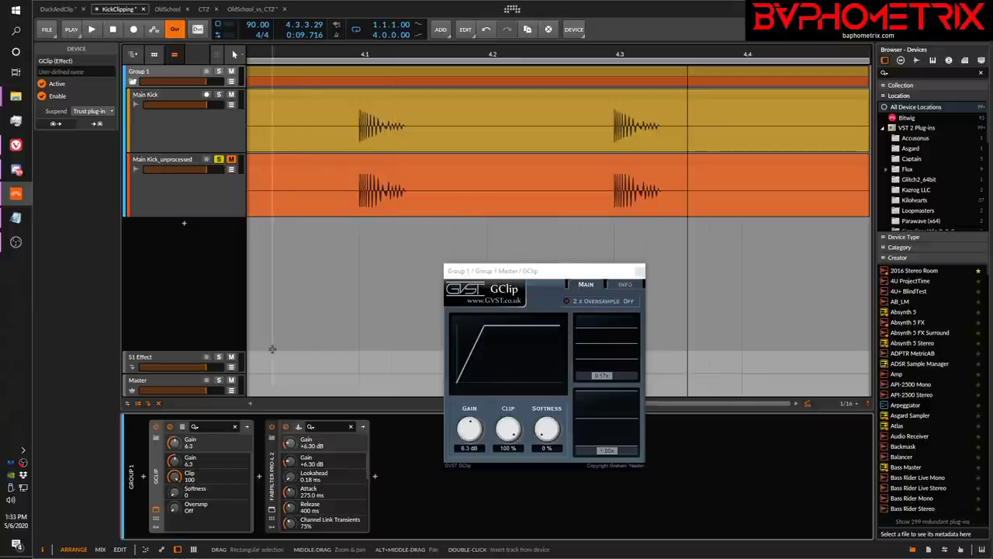
Step: Switch off GClip, close its window, and open the FabFilter Pro-L 2 window beneath the kick waveforms
left_click(157, 430)
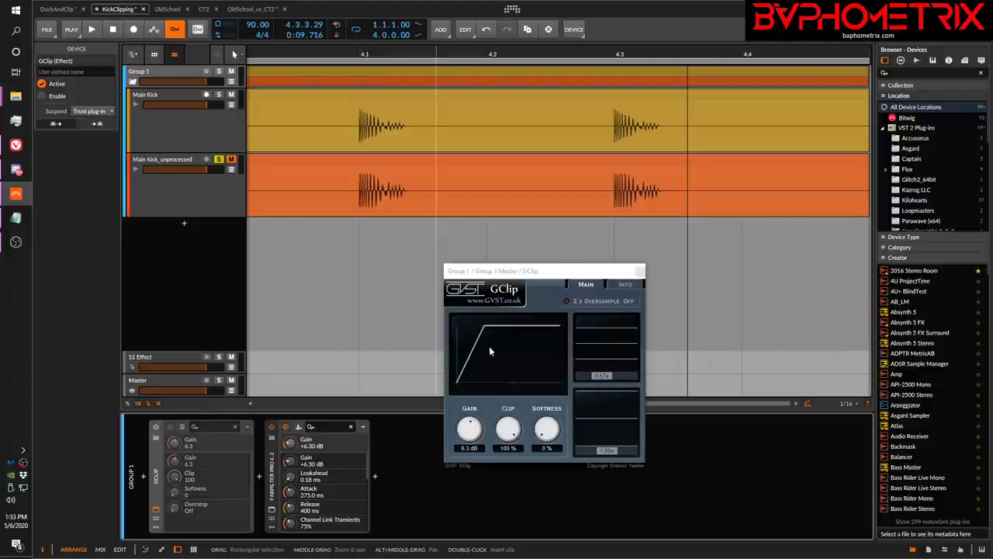
left_click(640, 272)
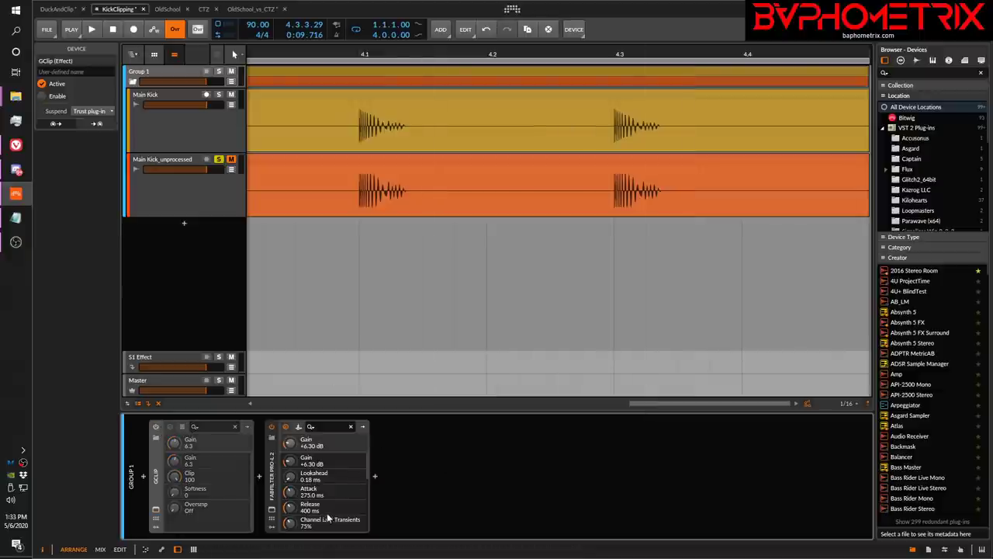
left_click(271, 510)
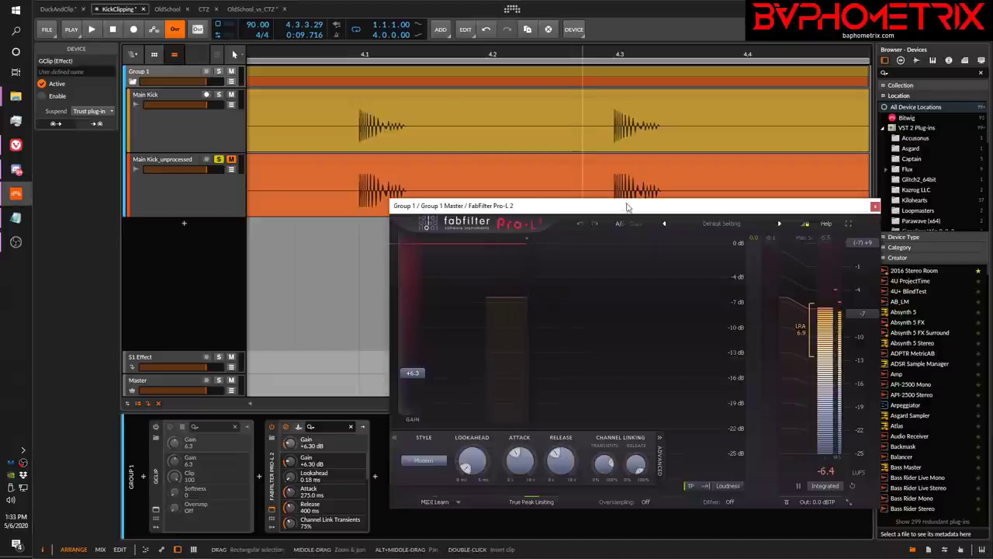
left_click_drag(627, 210, 599, 223)
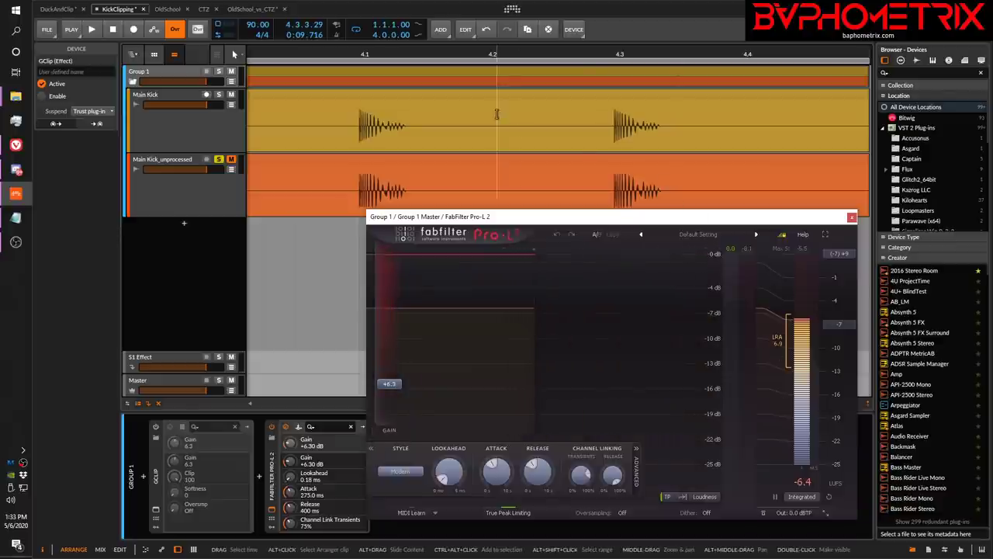
Step: Compare how Pro-L 2 limits the processed and unprocessed kicks by toggling Main Kick_unprocessed's solo during playback, then close the limiter window
left_click(220, 160)
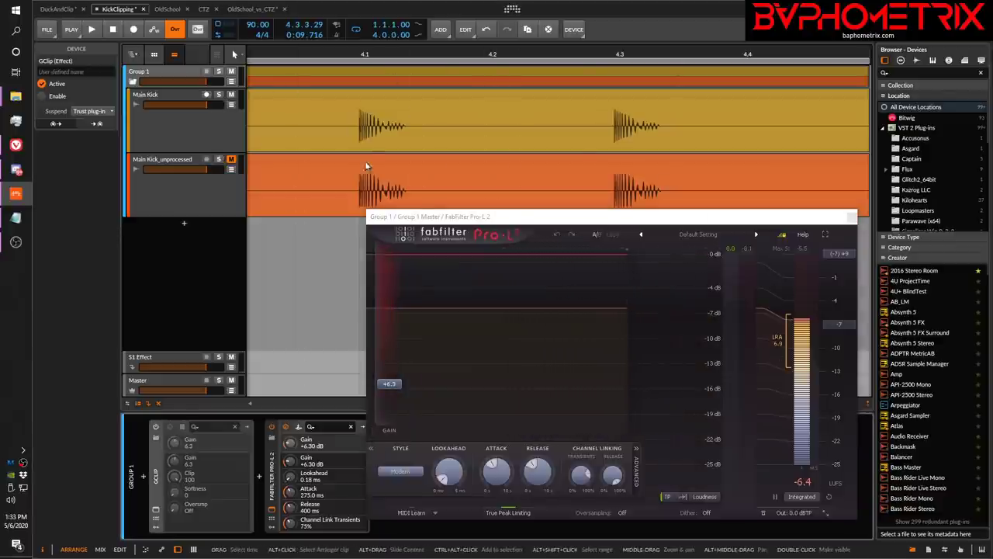
key("space")
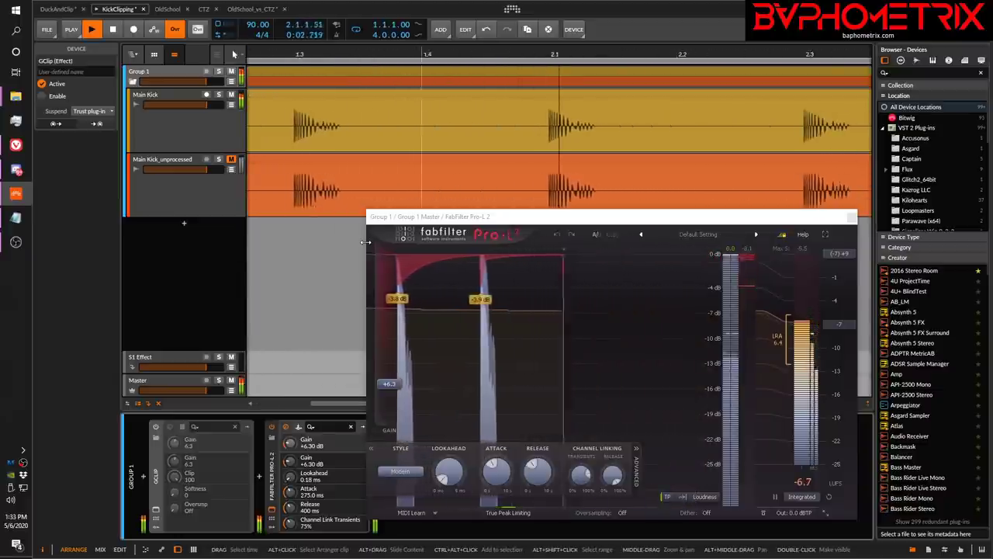
left_click(219, 160)
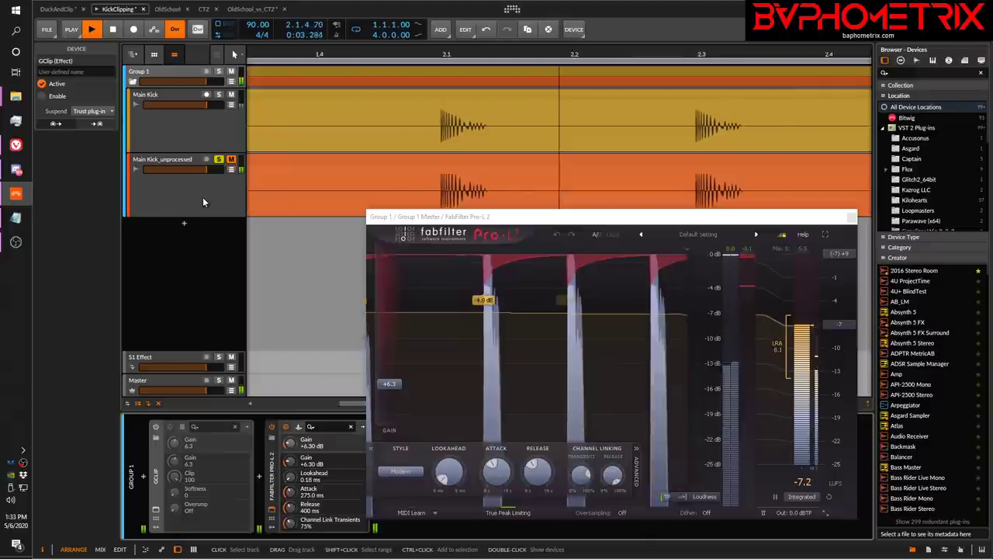
key("space")
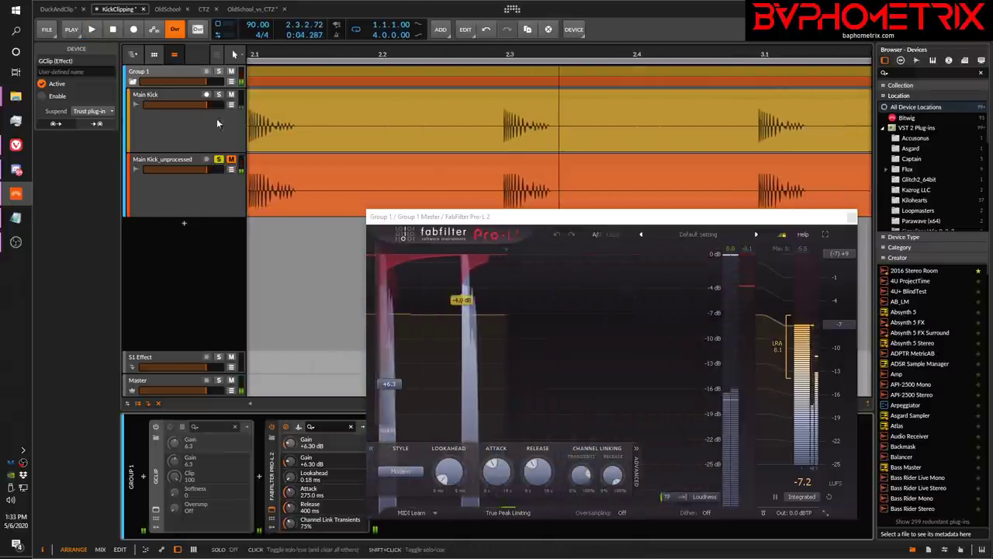
left_click(219, 160)
key("space")
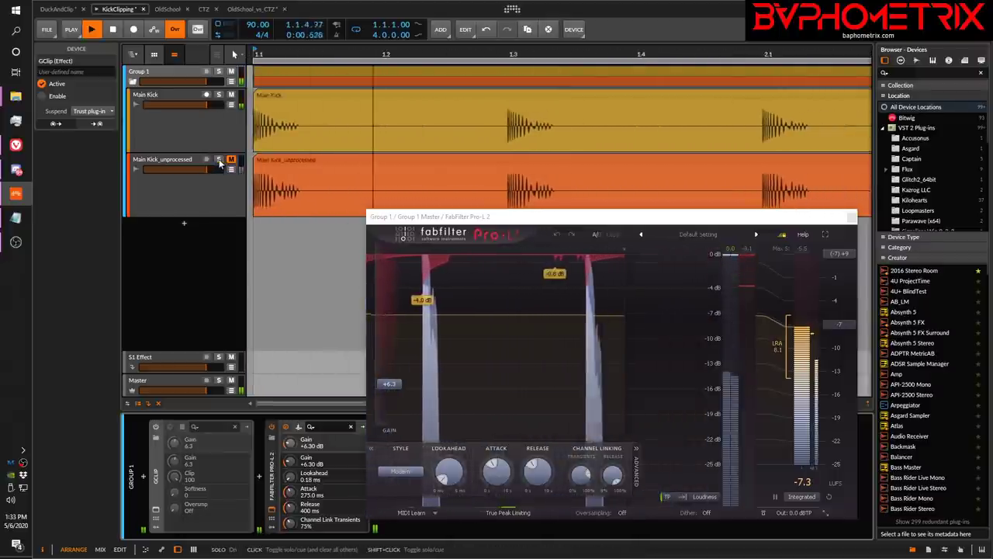
left_click(219, 159)
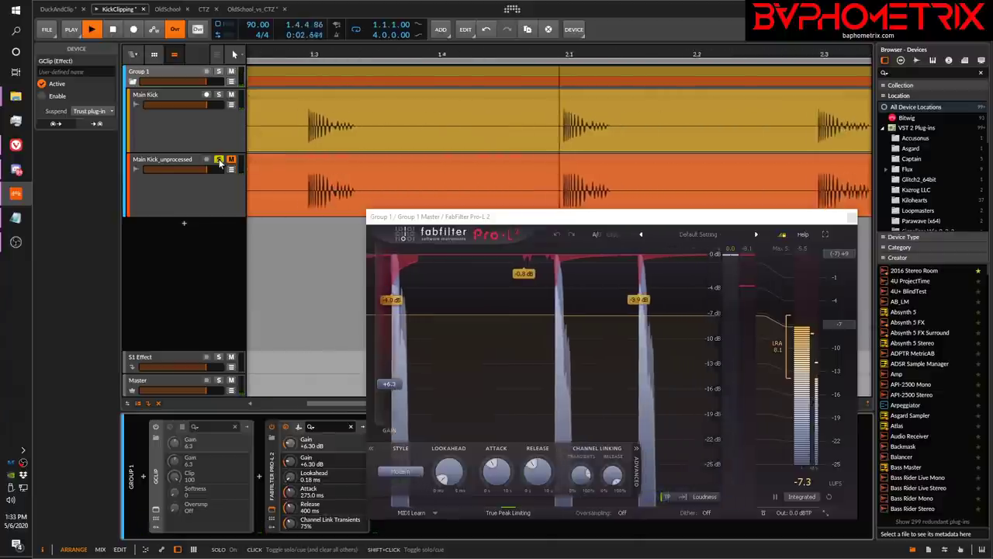
left_click(218, 160)
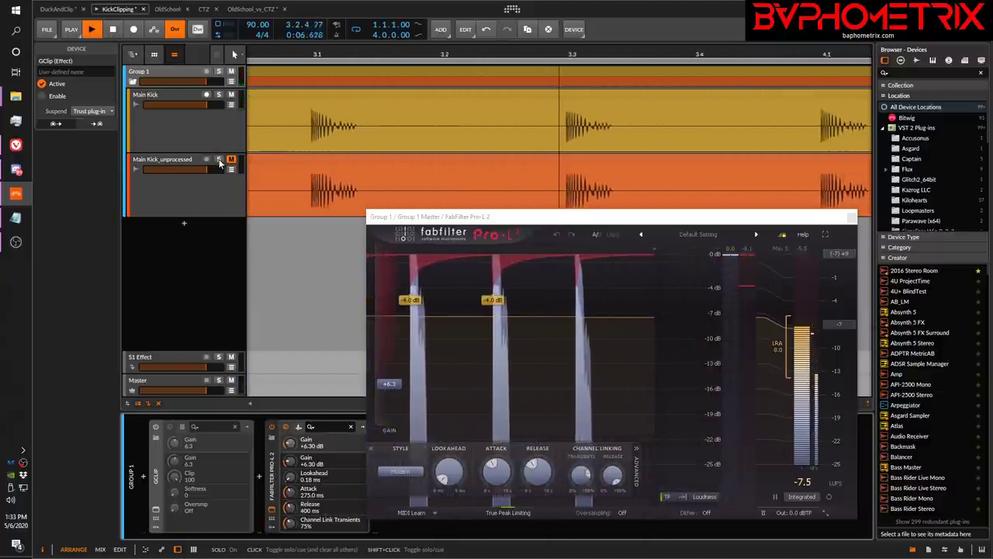
left_click(219, 160)
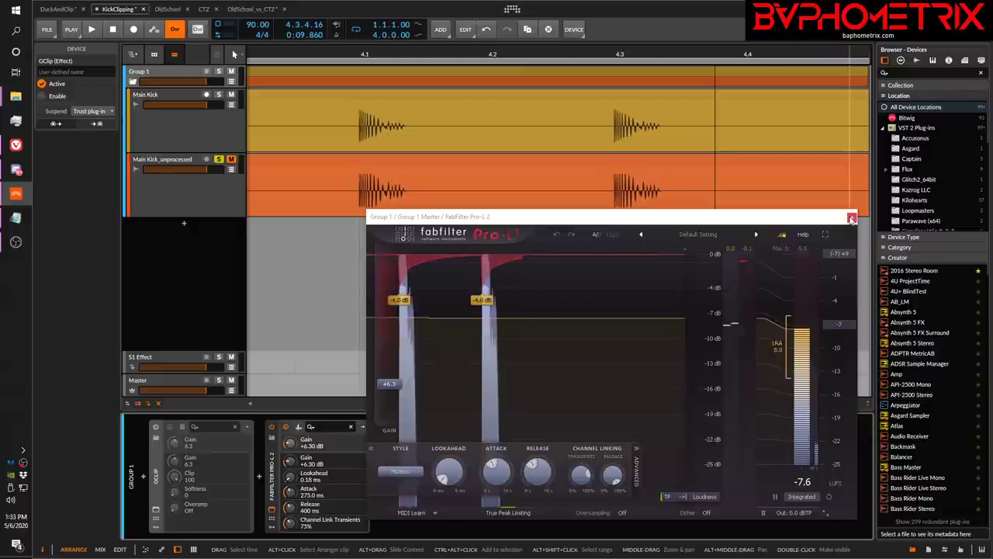
left_click(754, 185)
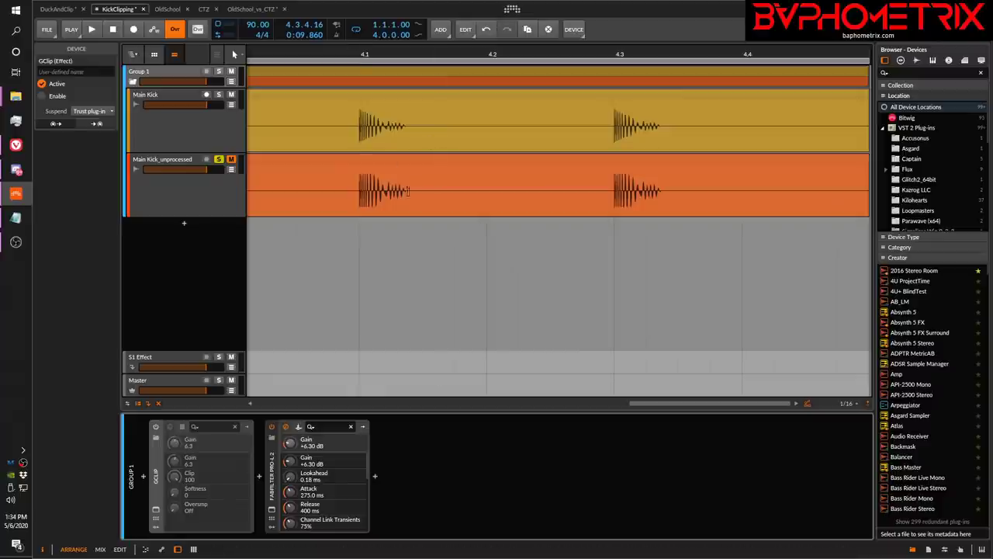
Step: Insert the kHs Transient Shaper on the Main Kick_unprocessed track
left_click(193, 195)
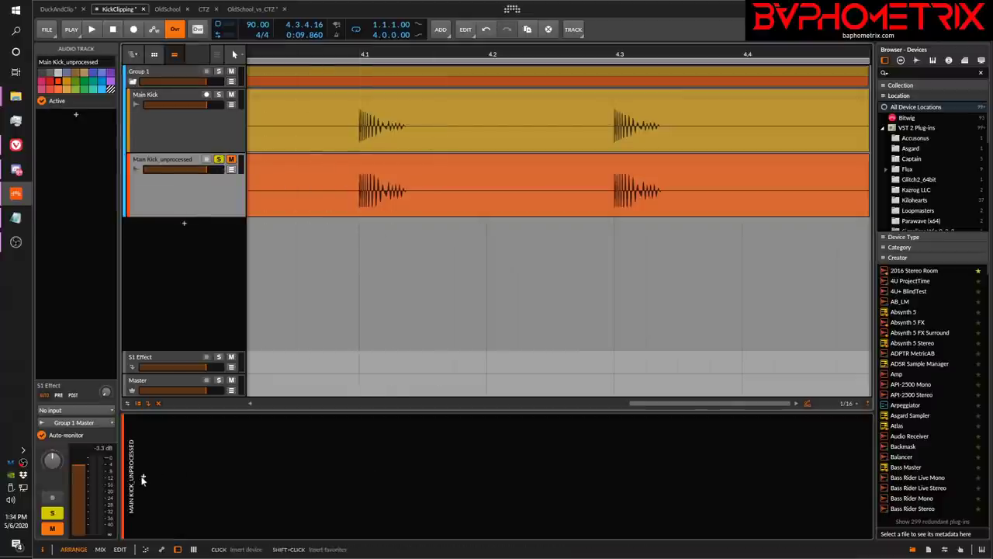
left_click(142, 479)
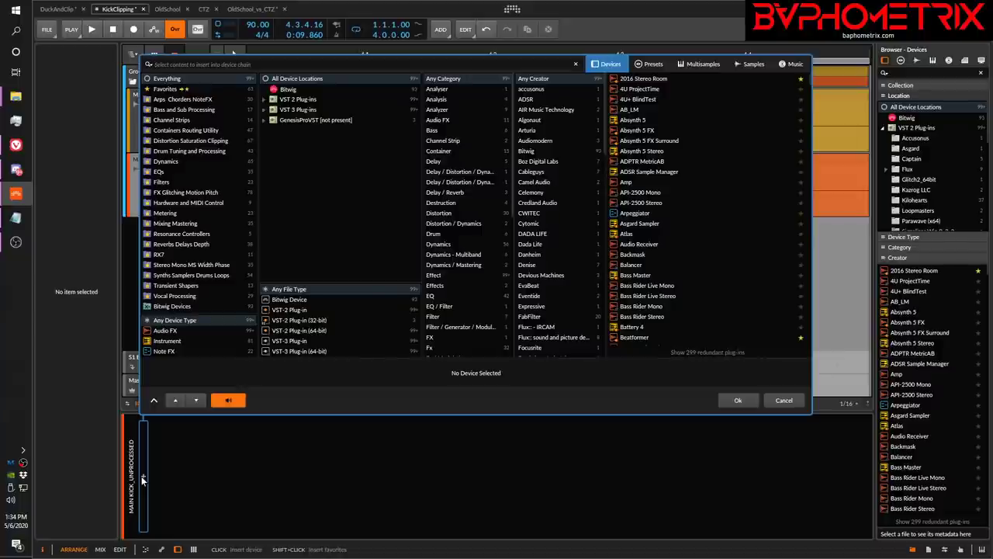
type("khs")
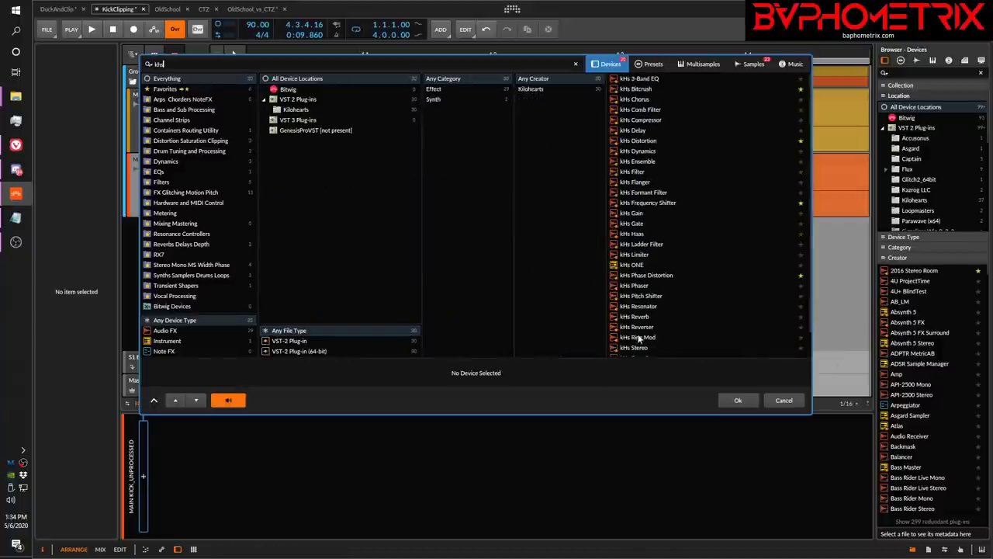
scroll(638, 342, "down", 1)
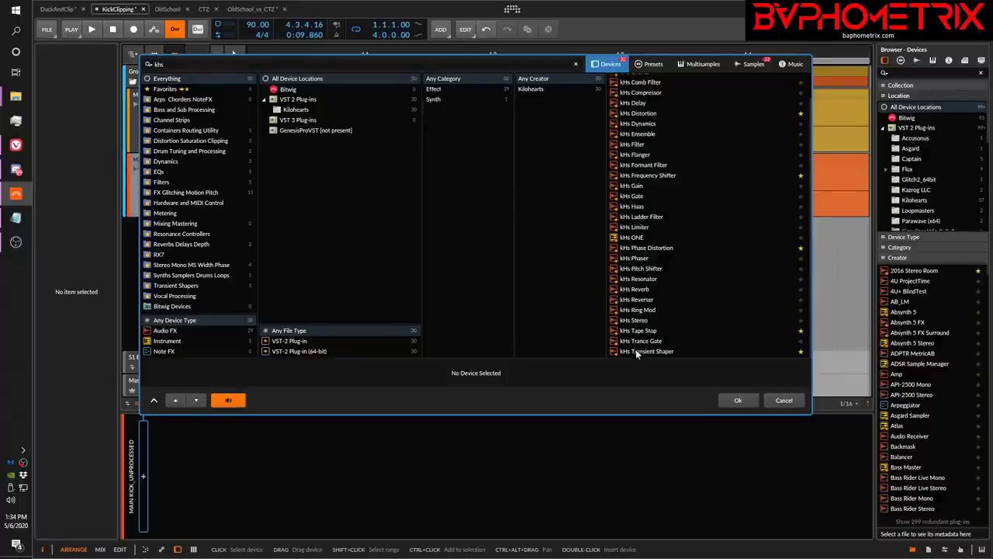
left_click(638, 353)
left_click(738, 399)
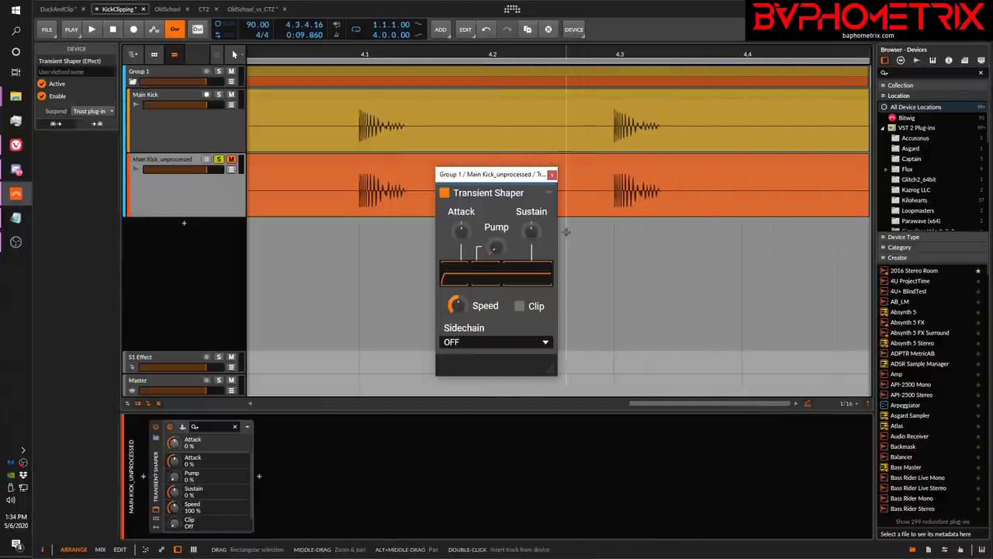
Step: Add an Oscilloscope after the Transient Shaper on the Main Kick_unprocessed track, keeping the shaper window clear of the device chain
left_click_drag(518, 177, 612, 255)
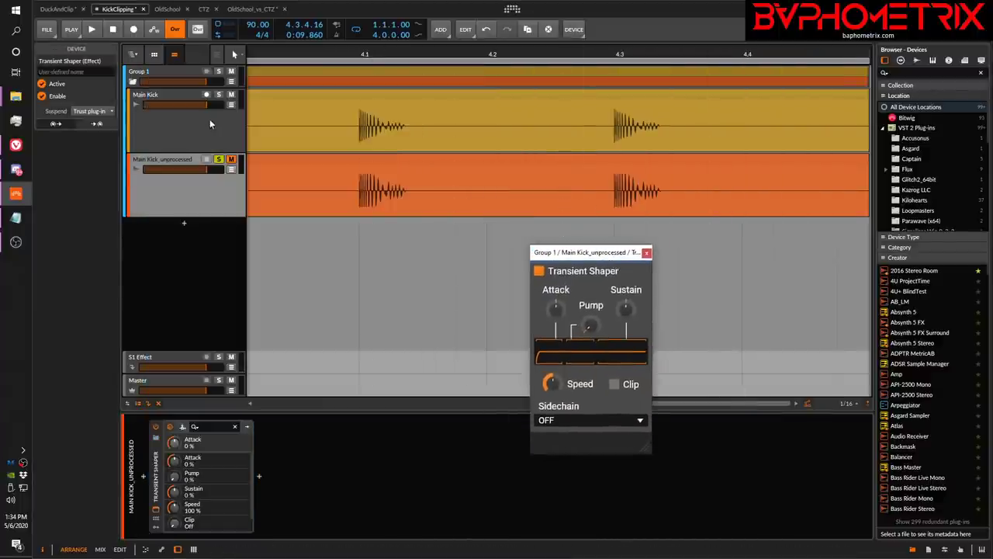
left_click(166, 69)
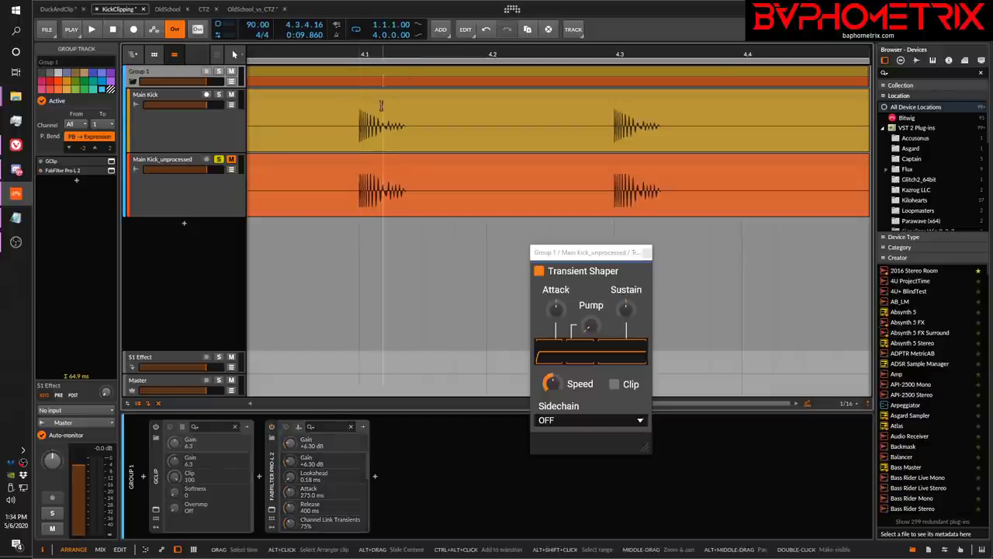
left_click(191, 188)
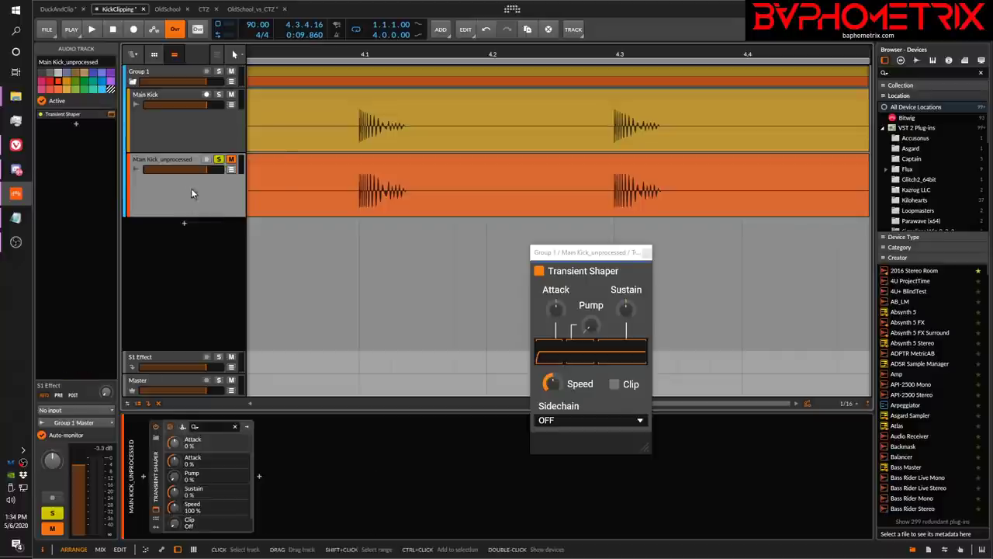
left_click(261, 477)
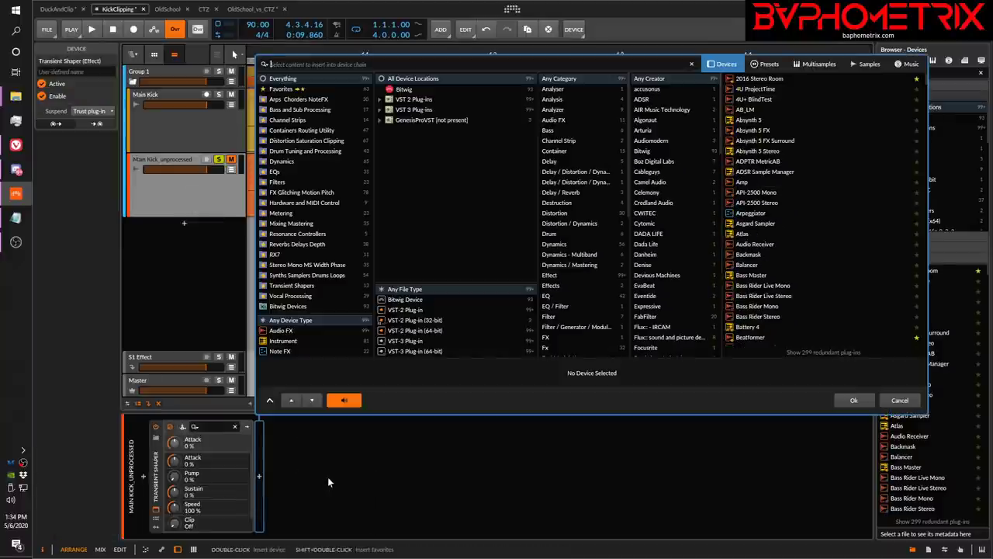
type("osci")
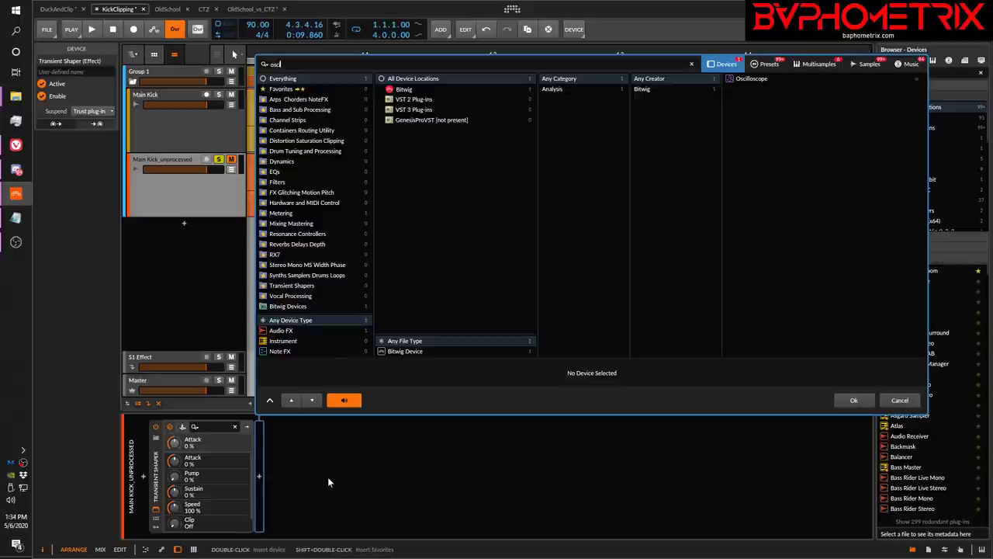
key("Down")
key("Return")
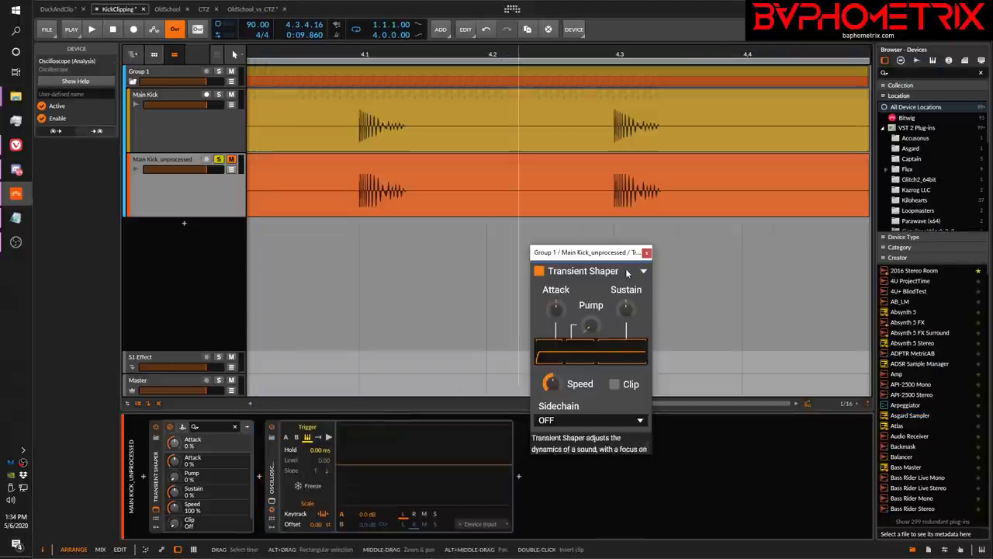
left_click_drag(629, 272, 698, 264)
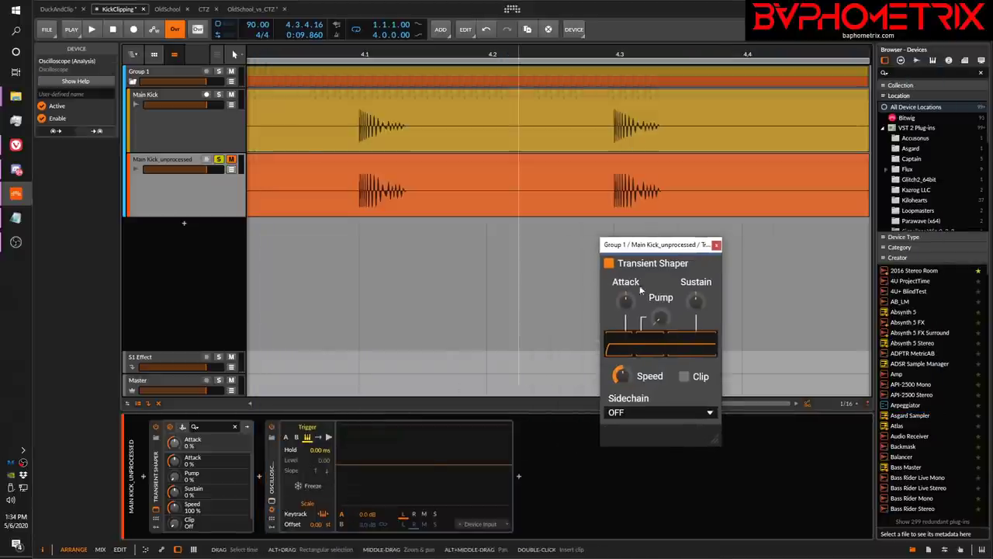
Step: Switch the Oscilloscope to free-running trigger mode and set its scale to 5.68 Hz, checking against playback
left_click(319, 437)
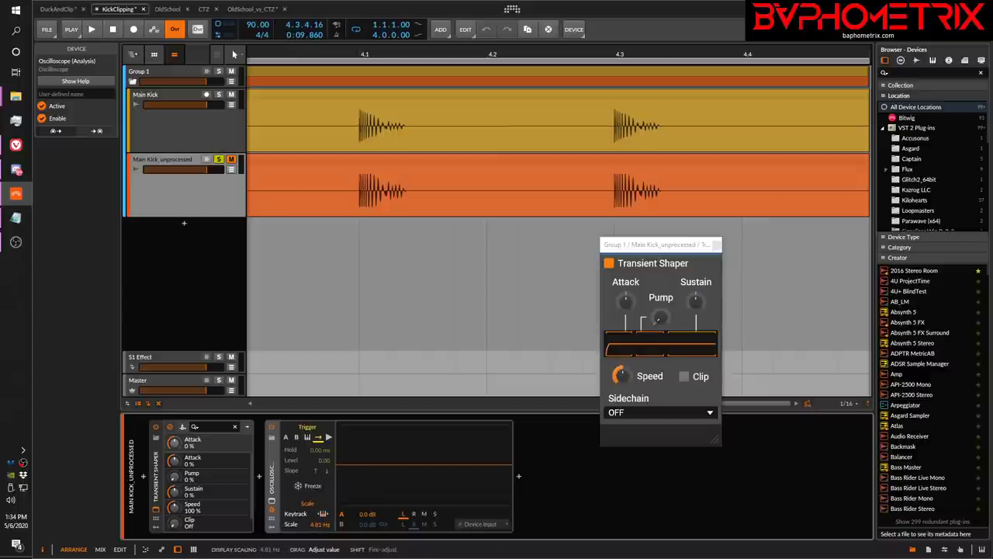
key("space")
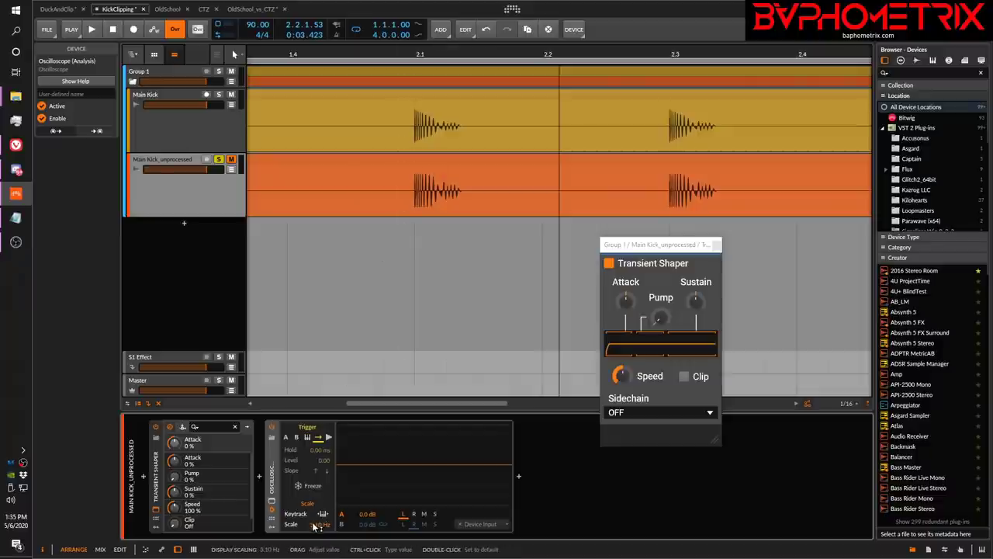
key("space")
mouse_move(314, 526)
left_mouse_down()
mouse_move(314, 537)
mouse_move(314, 526)
left_mouse_up()
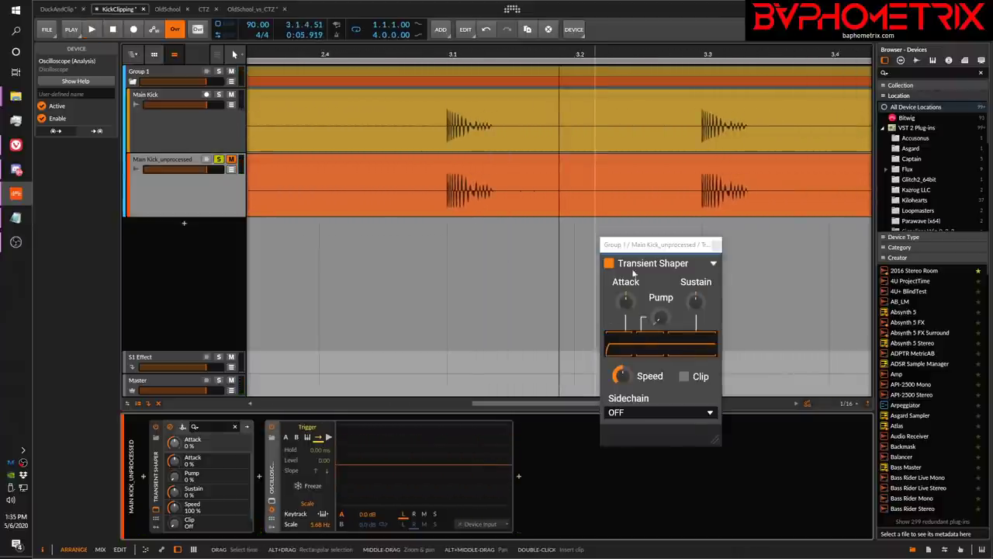
Step: Detach the Oscilloscope's enlarged display as a floating window, place it beside the Transient Shaper window, and start playback
left_click_drag(645, 247, 100, 181)
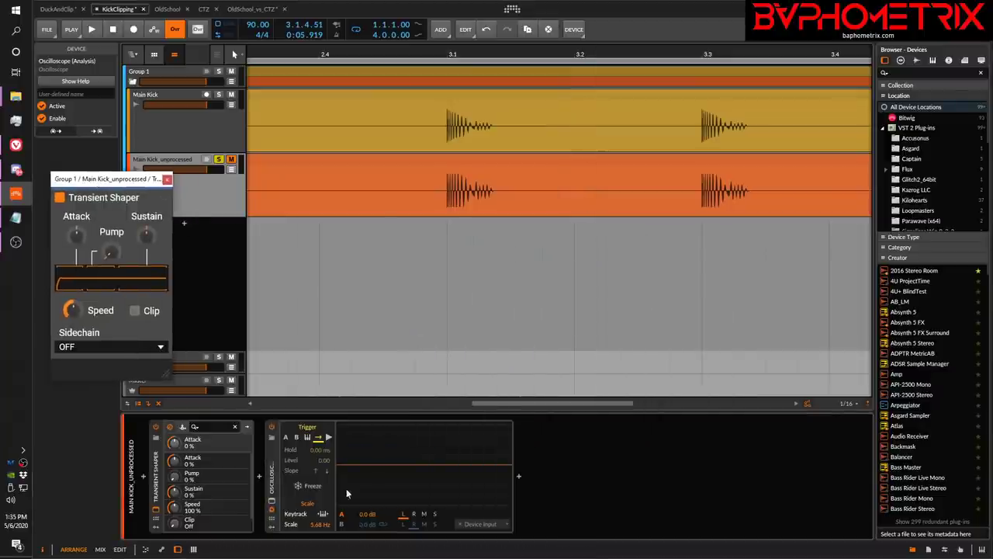
left_click(272, 503)
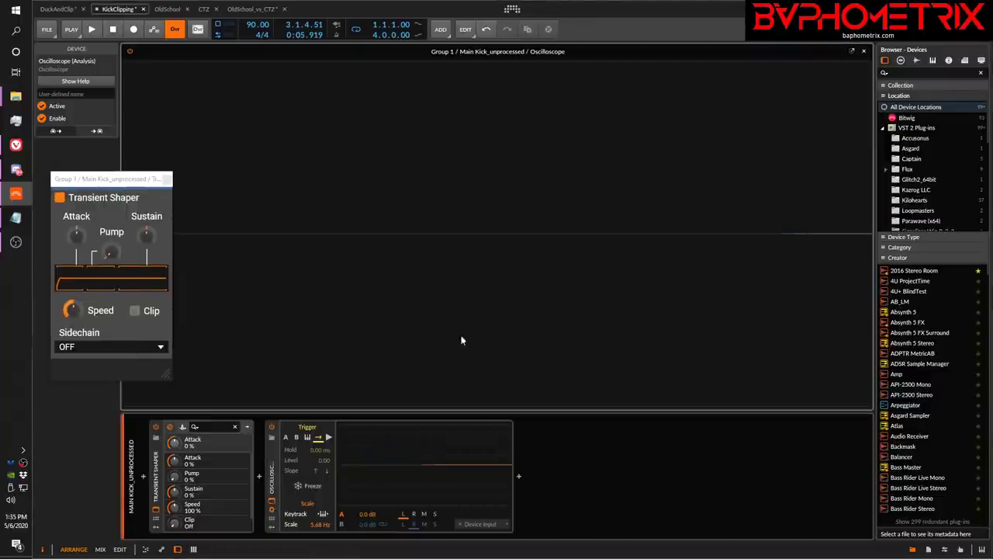
left_click(854, 52)
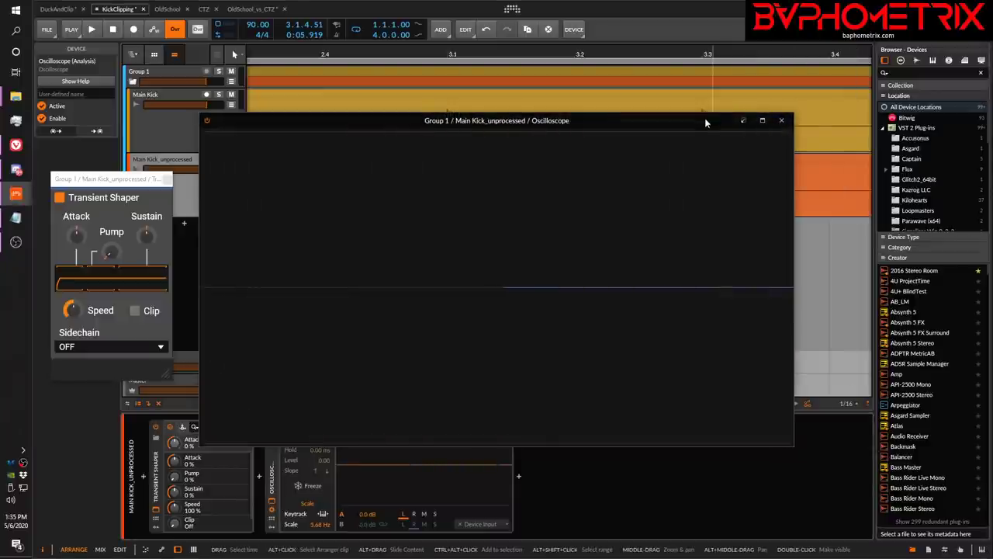
left_click_drag(705, 118, 823, 104)
key("space")
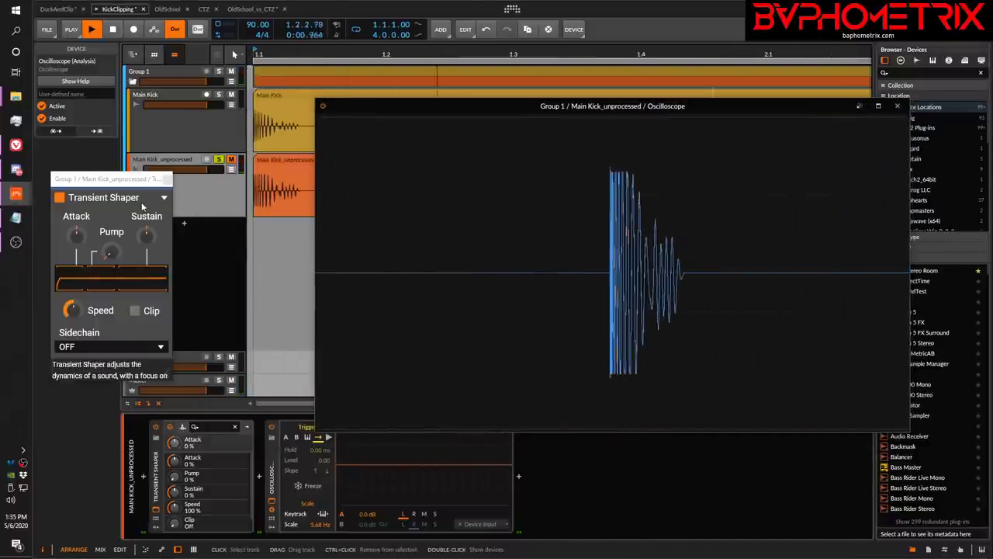
left_click_drag(141, 183, 204, 186)
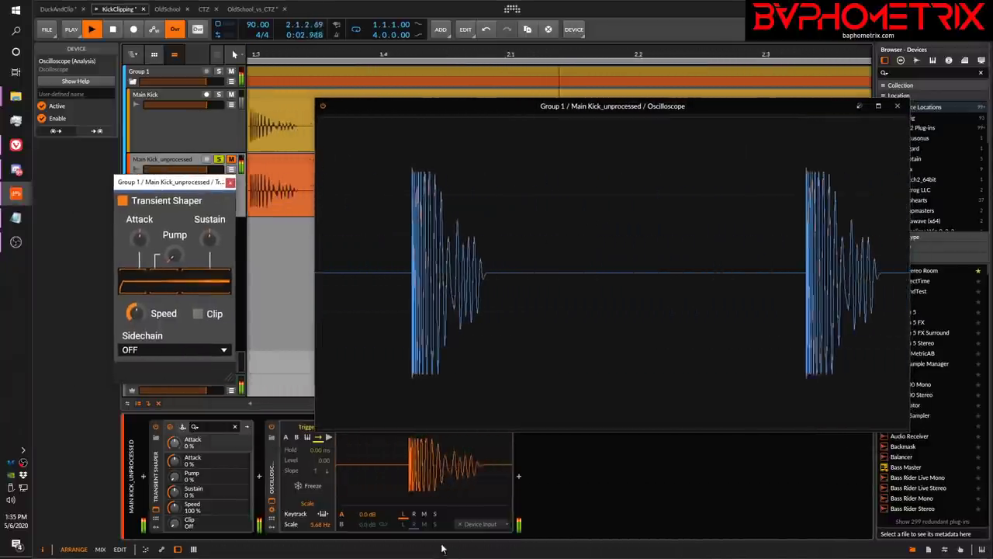
Step: Set the Oscilloscope's scale to 13.0 Hz, enable trace B, and show mid on trace A and side on trace B
mouse_move(317, 526)
left_mouse_down()
mouse_move(317, 542)
mouse_move(317, 510)
left_mouse_up()
key("space")
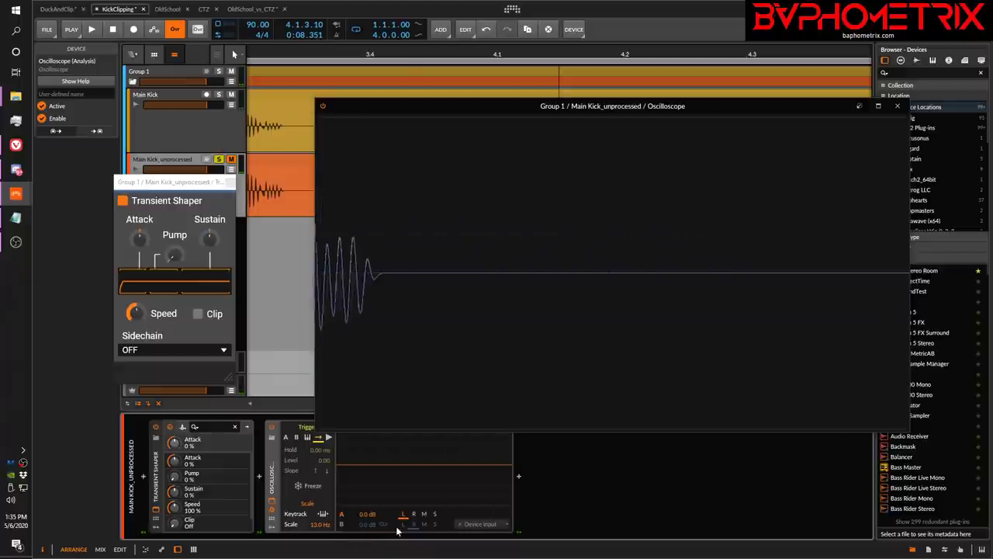
left_click(342, 524)
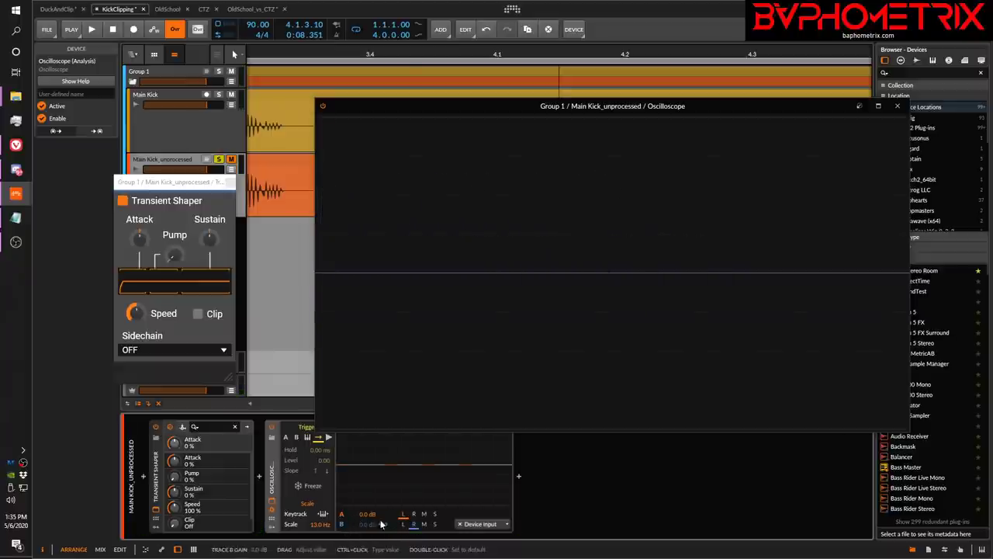
left_click(435, 524)
key("space")
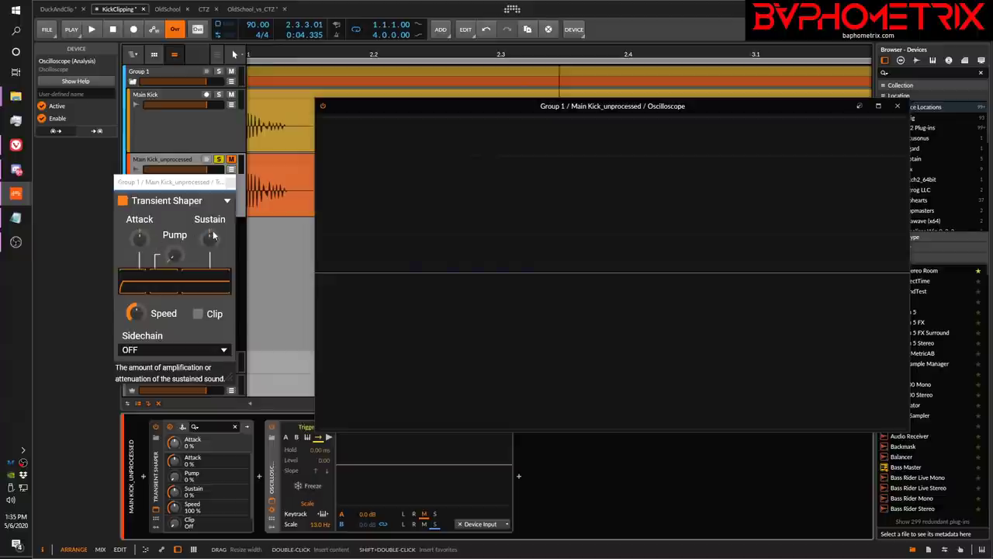
Step: Try out the Transient Shaper's Attack, Sustain and Pump controls, raising Pump to 51 %, and return all three to 0 %
left_click_drag(141, 242, 140, 194)
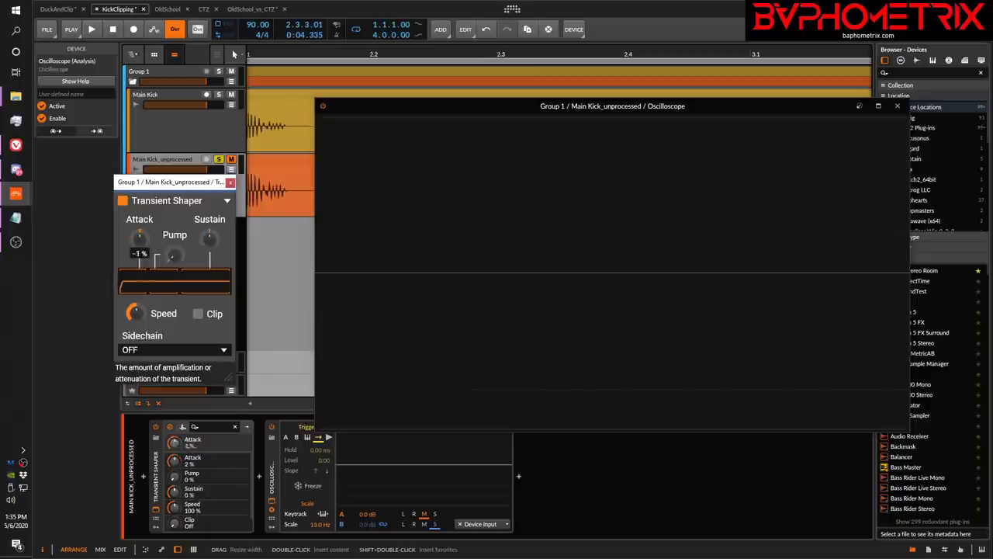
left_click_drag(210, 241, 209, 263)
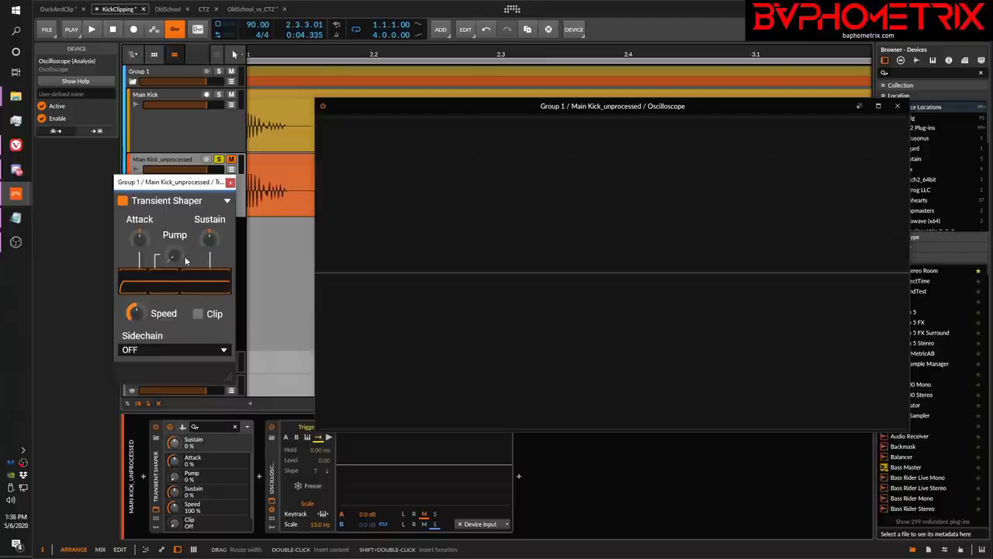
left_click_drag(174, 255, 174, 231)
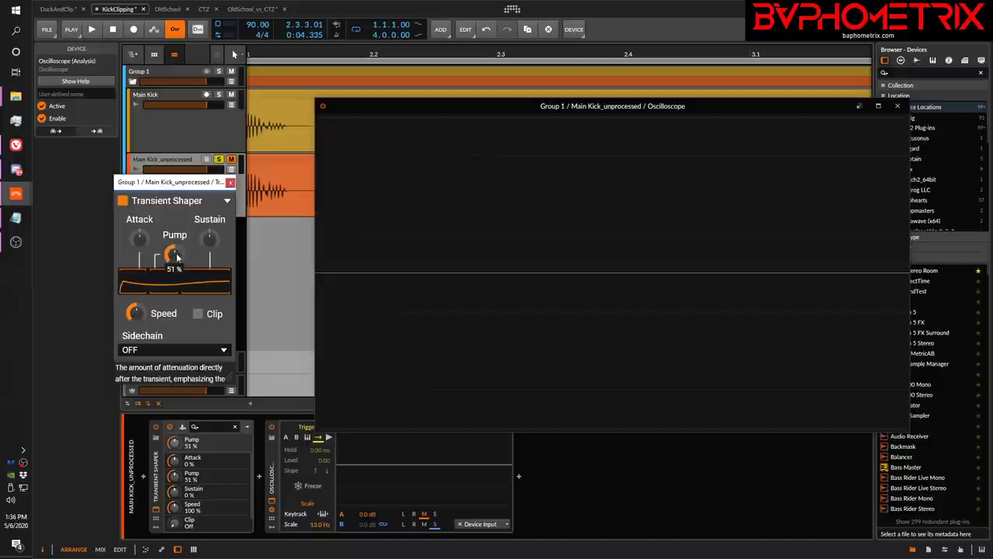
left_click_drag(174, 254, 173, 288)
Step: Raise the Transient Shaper's Attack to 16 % while playing the unprocessed kick to watch its peaks on the Oscilloscope
key("space")
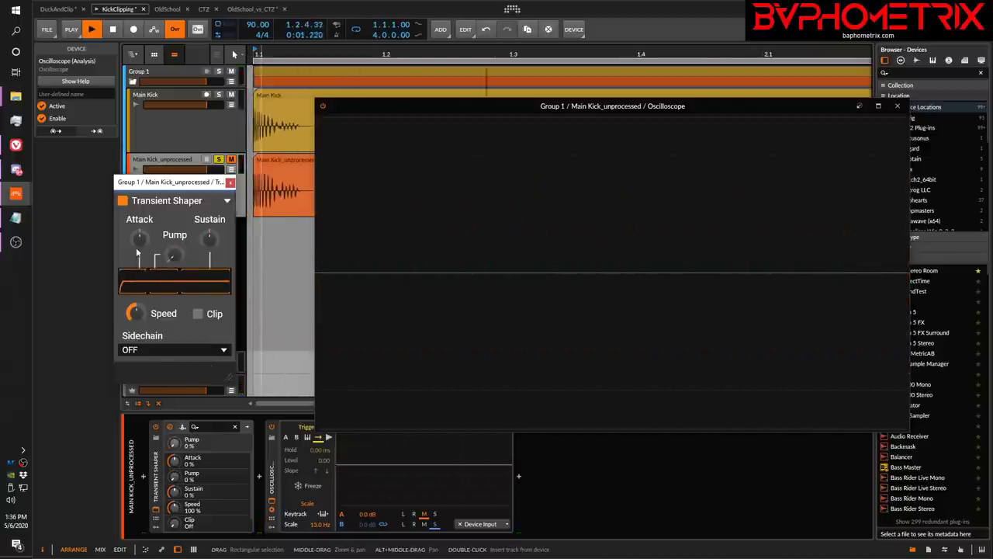
left_click_drag(141, 237, 140, 215)
key("space")
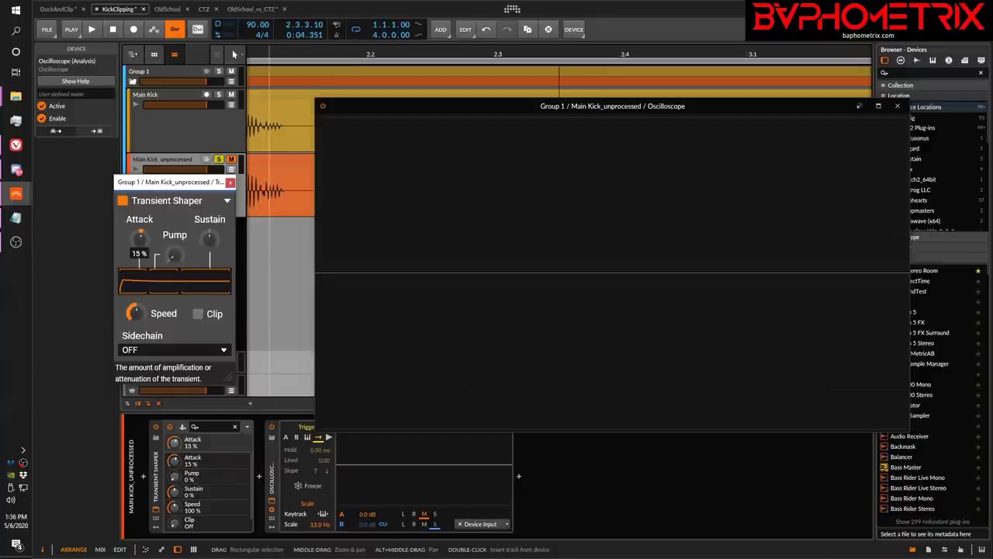
key("space")
mouse_move(140, 236)
left_mouse_down()
mouse_move(141, 267)
mouse_move(140, 241)
left_mouse_up()
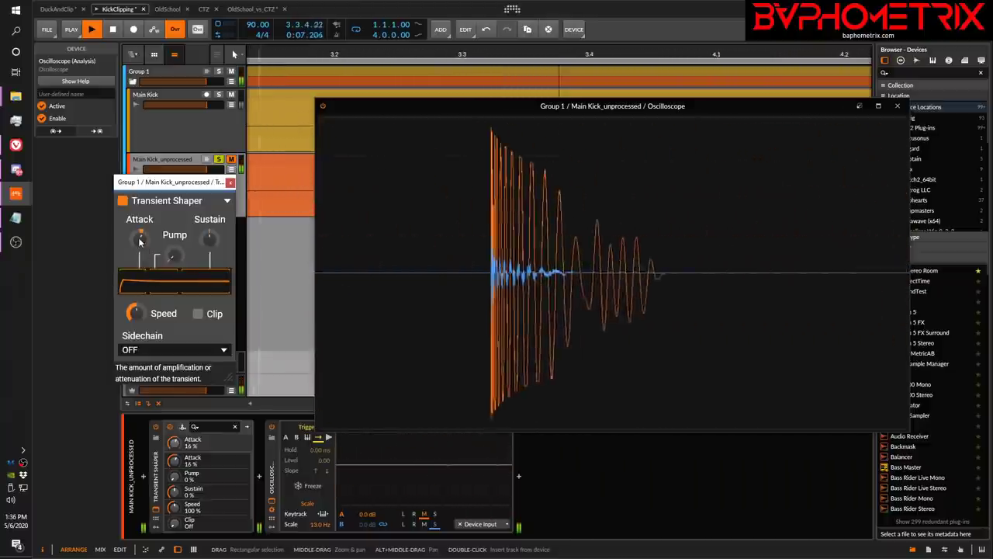
Step: Compare the kick with the Transient Shaper disabled and enabled during playback, and reset Attack to 0 %
key("space")
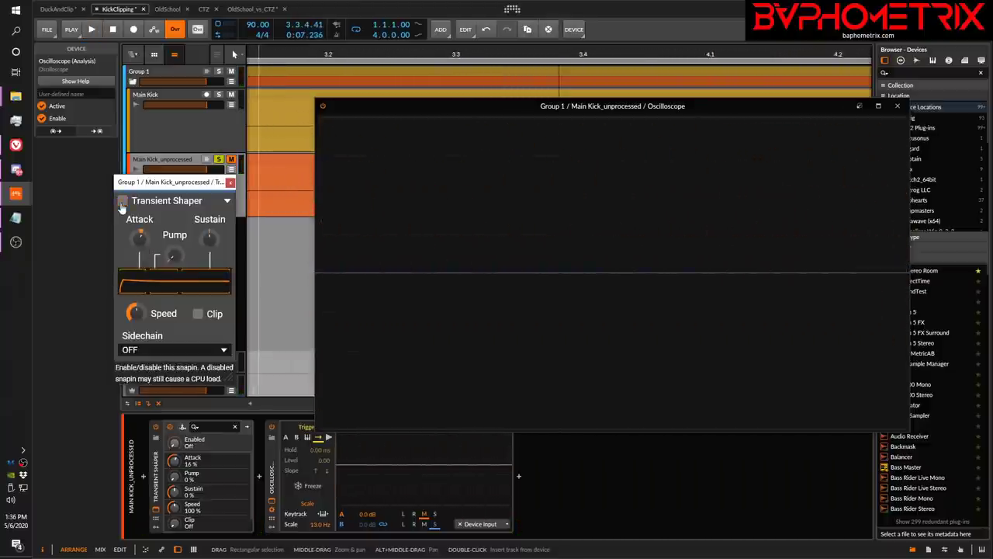
key("space")
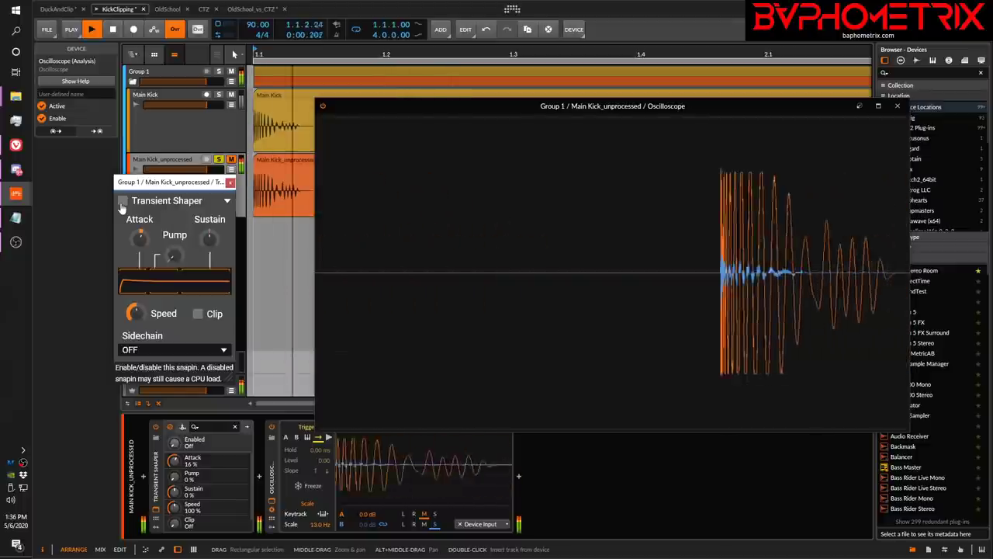
left_click(122, 201)
key("space")
double_click(138, 240)
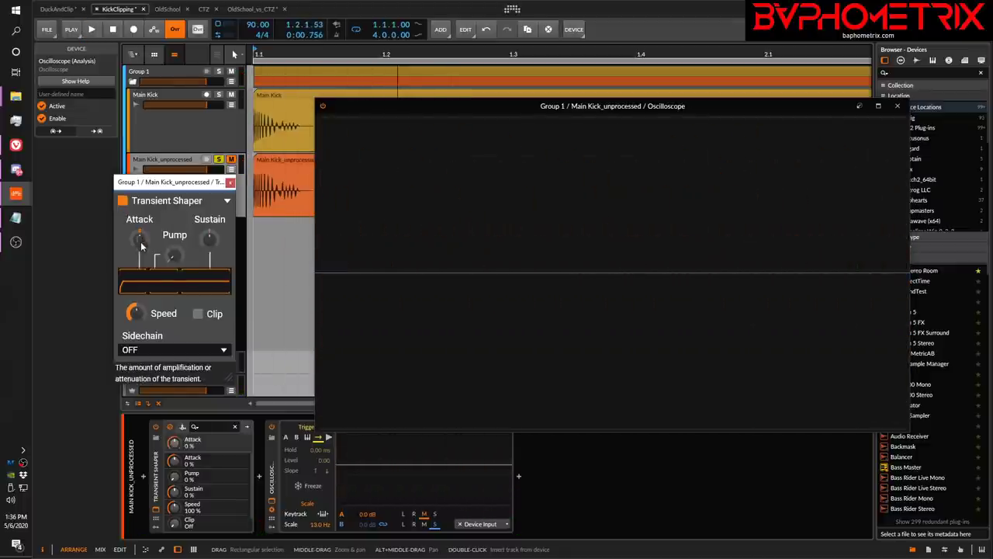
Step: Set the Transient Shaper's Pump to 17 % and compare the kick during playback by toggling the shaper, leaving it disabled
left_click_drag(174, 256, 163, 243)
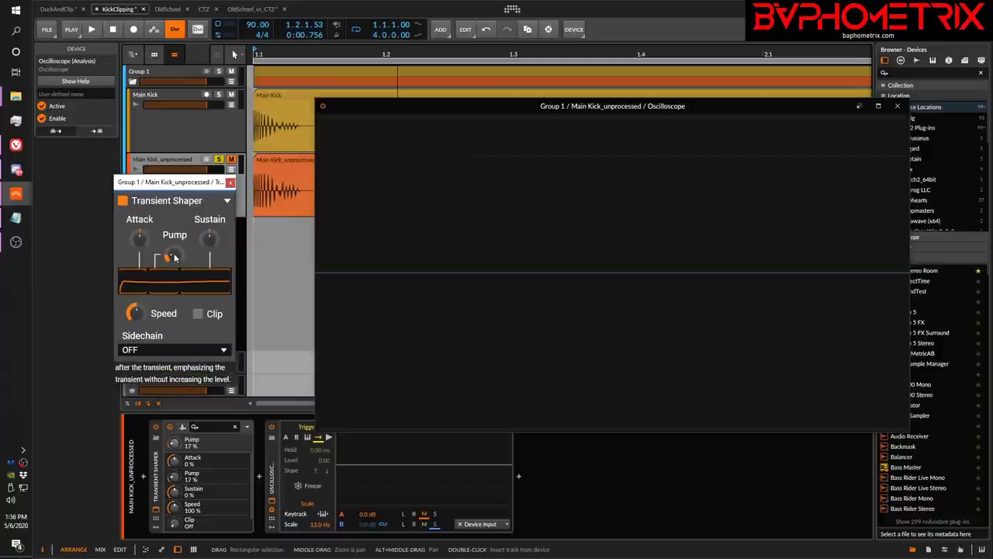
key("space")
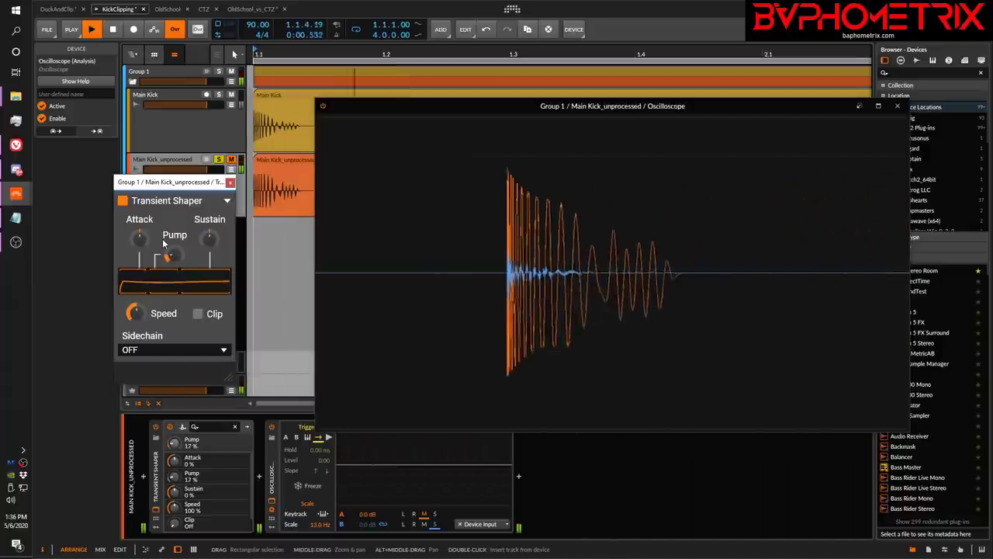
left_click(123, 202)
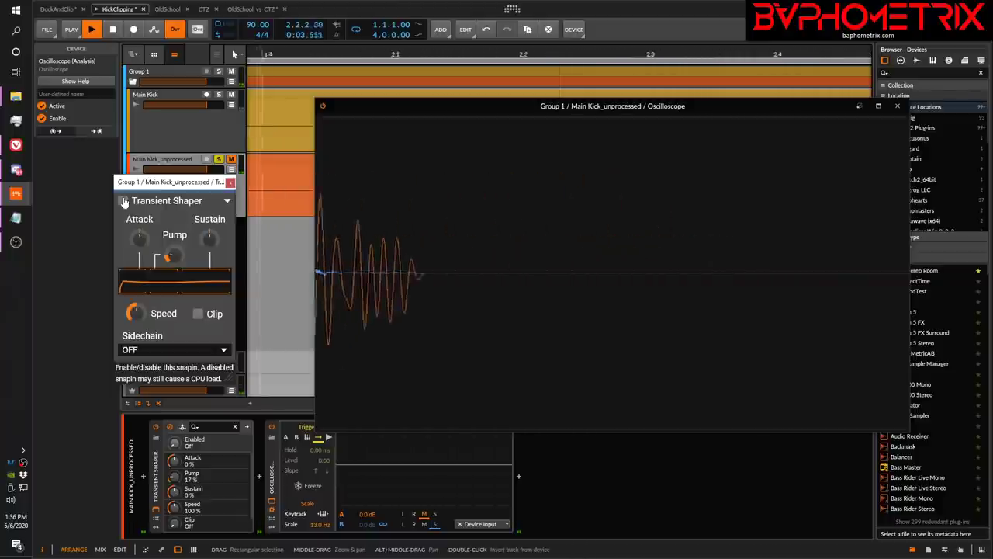
left_click(123, 202)
left_click(123, 202)
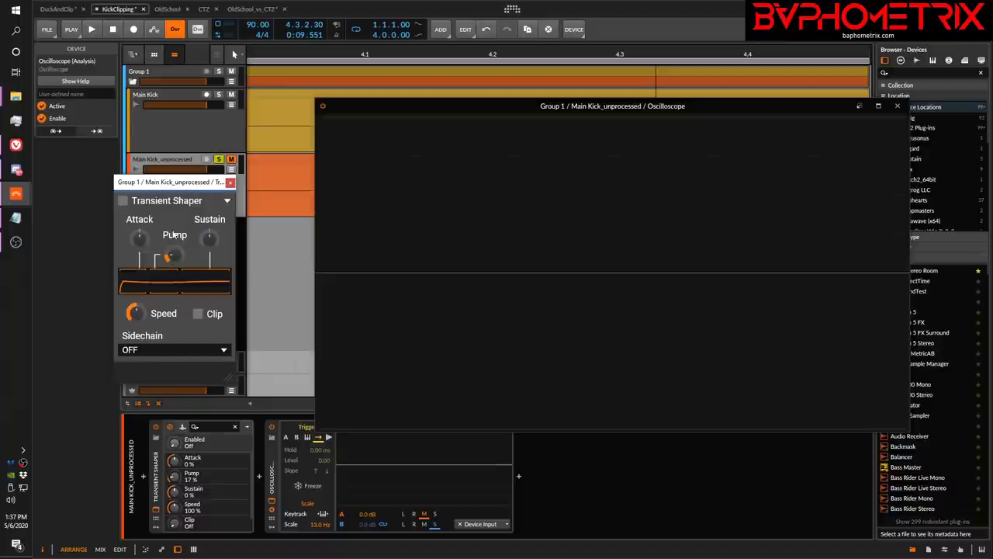
Step: Close the Transient Shaper window and delete the device from the Main Kick_unprocessed chain
left_click(229, 182)
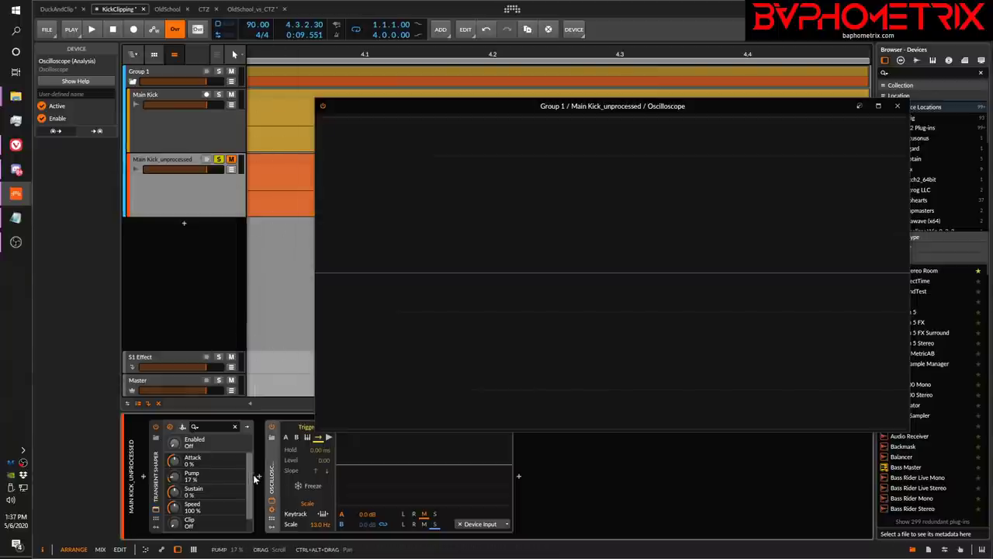
left_click(154, 478)
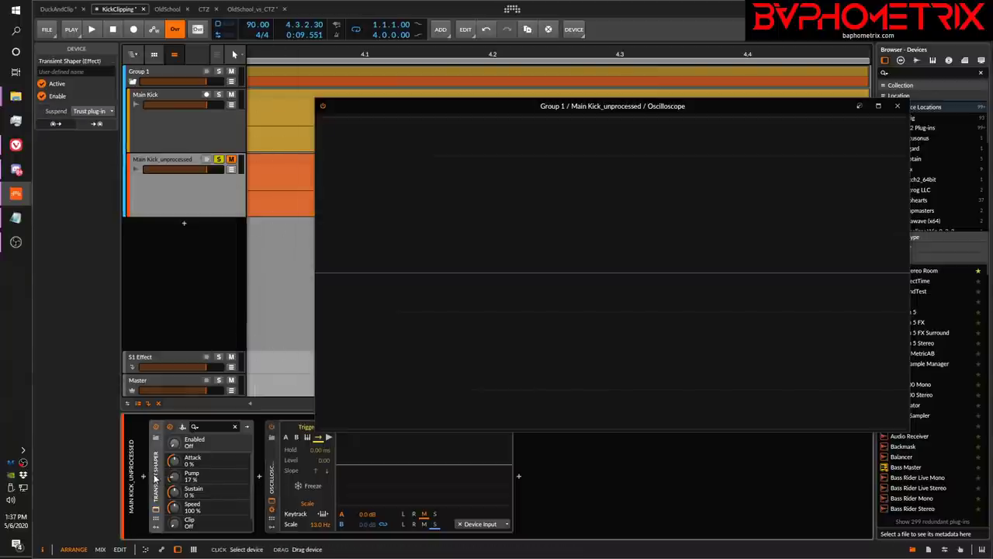
key("Delete")
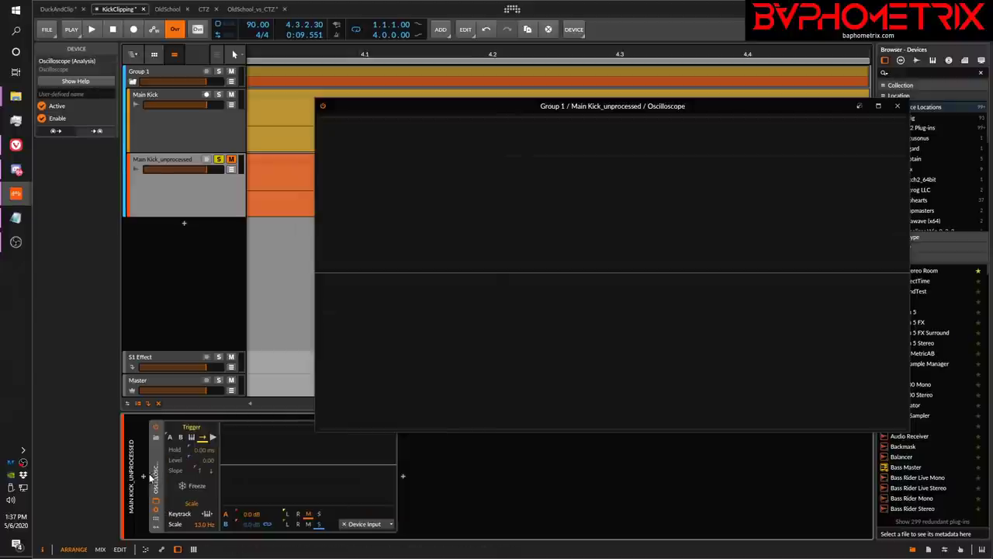
Step: Insert The Glue compressor ahead of the Oscilloscope on Main Kick_unprocessed and move its window clear of the Oscilloscope view
left_click(146, 480)
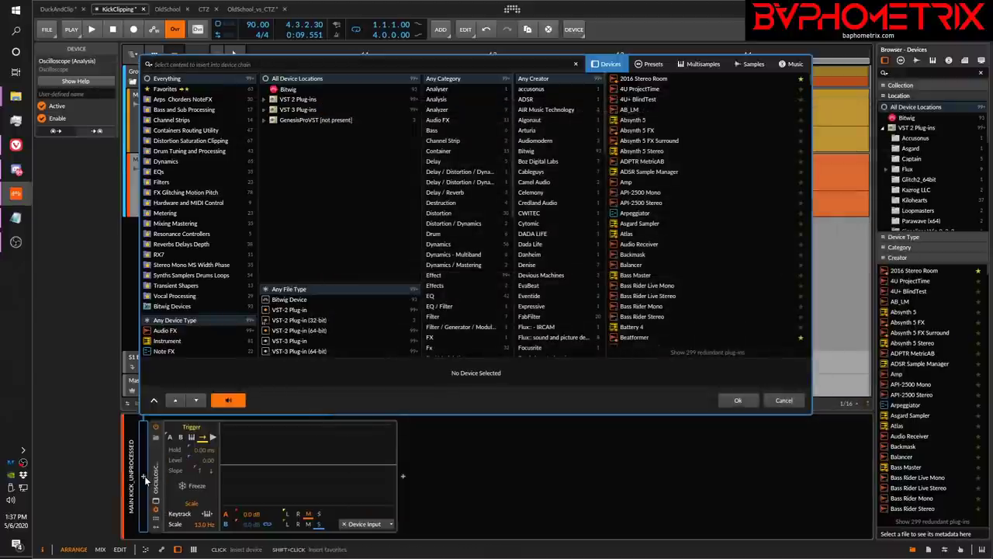
type("the")
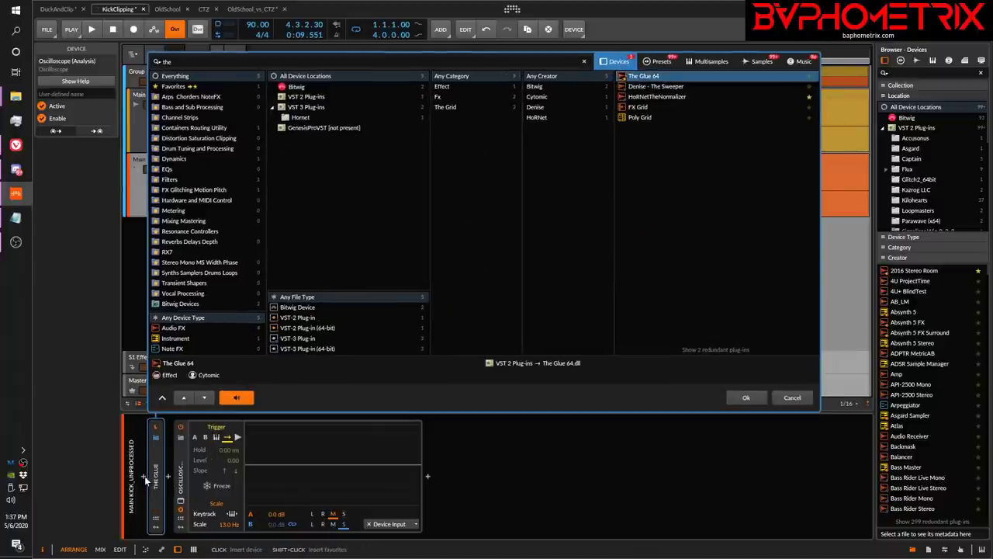
key("Return")
left_click_drag(535, 101, 260, 72)
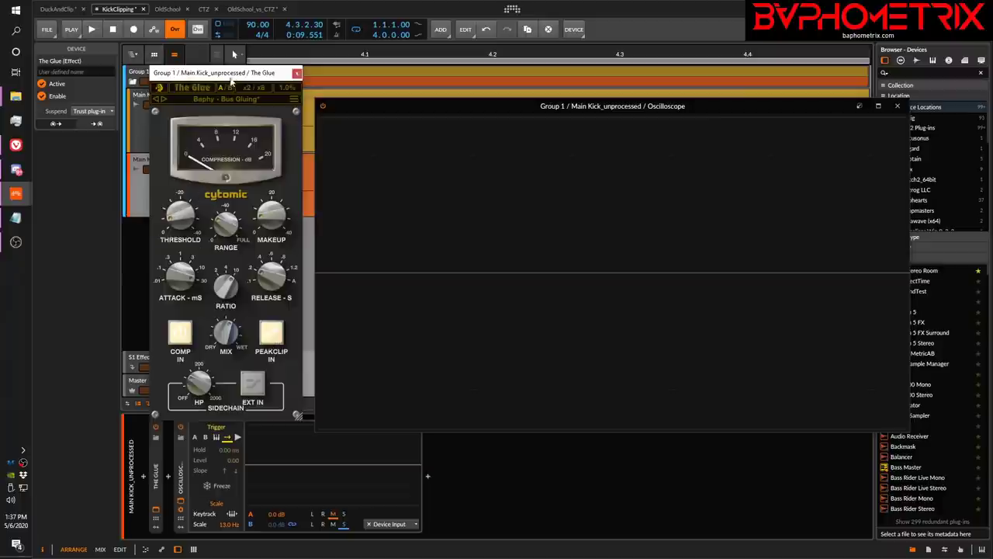
left_click_drag(232, 74, 186, 53)
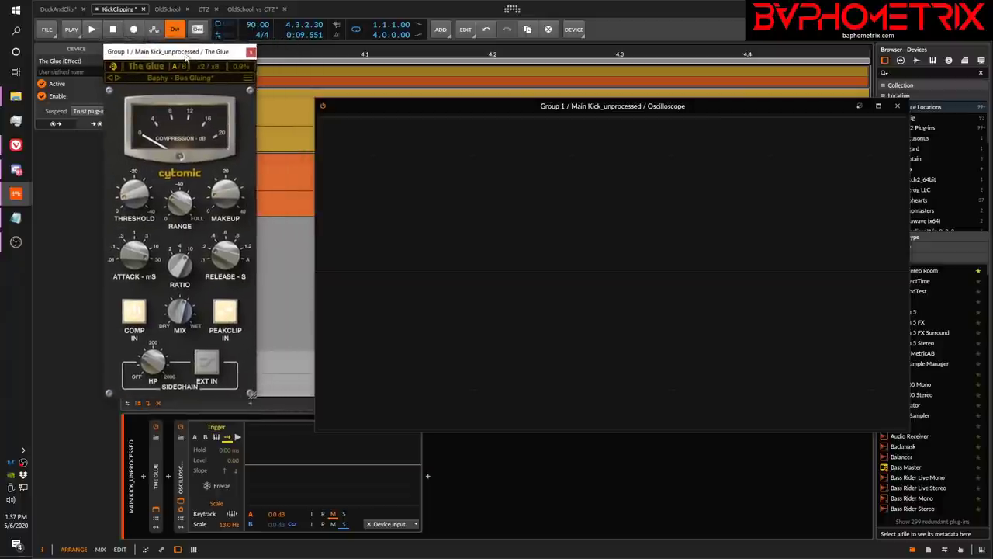
Step: Lower The Glue's Threshold while playing the unprocessed kick, and switch off both Comp In and Peakclip In
mouse_move(146, 202)
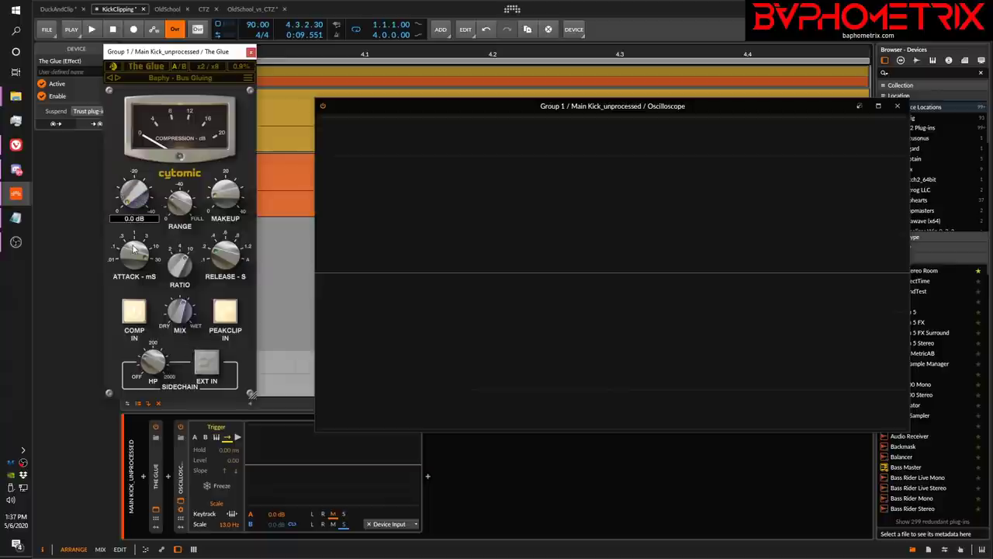
key("space")
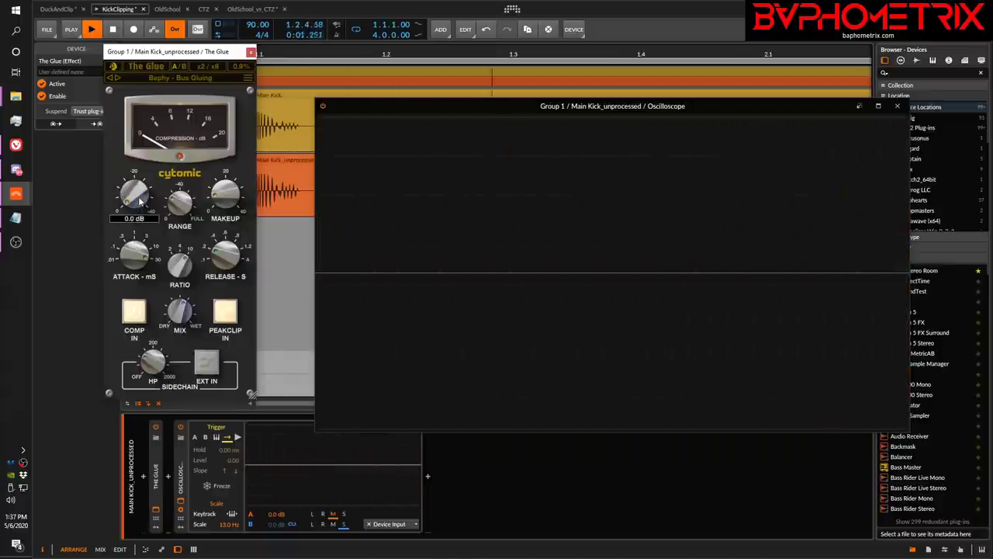
key("space")
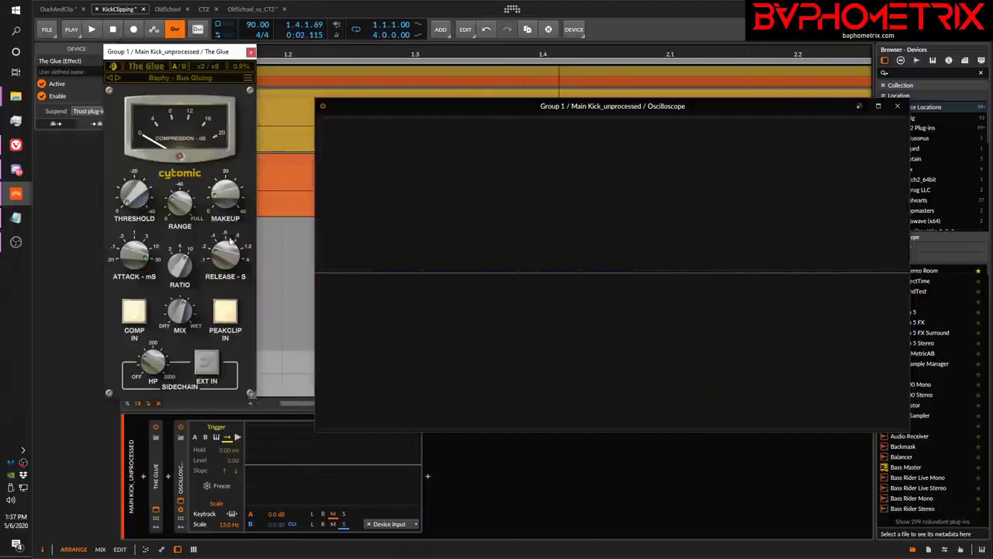
key("space")
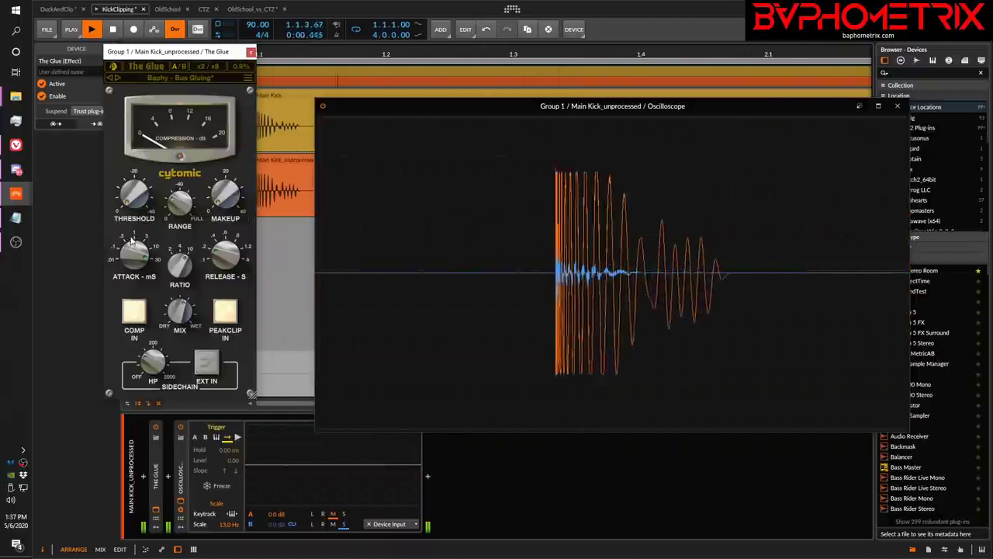
key("space")
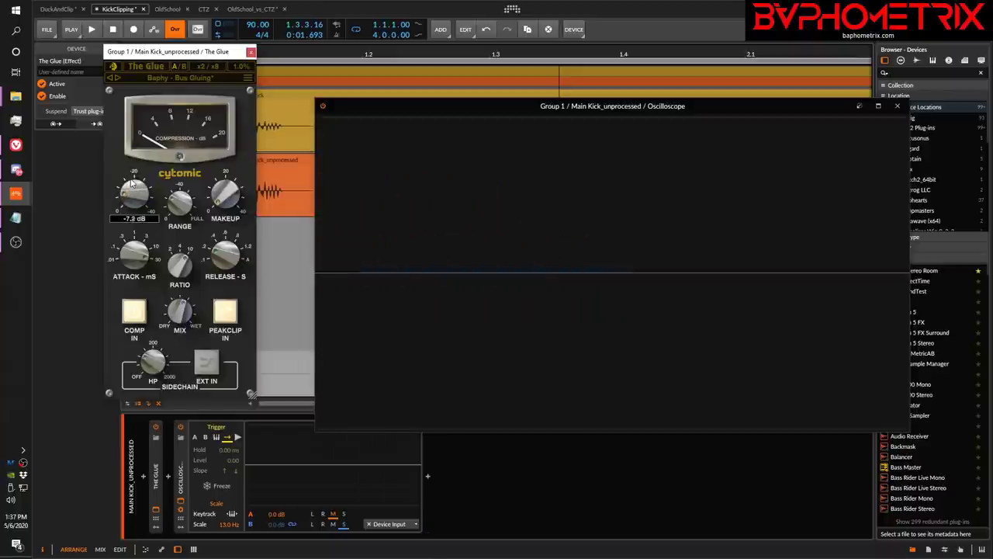
key("space")
left_click_drag(132, 184, 135, 153)
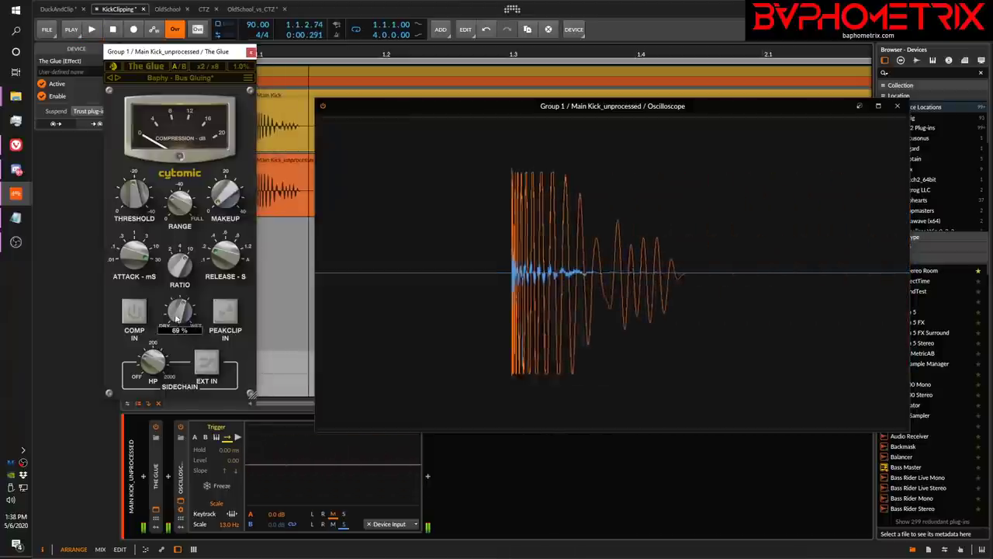
Step: Compare the kick during playback with The Glue's Comp In off and on, leaving the compression on
mouse_move(175, 208)
key("space")
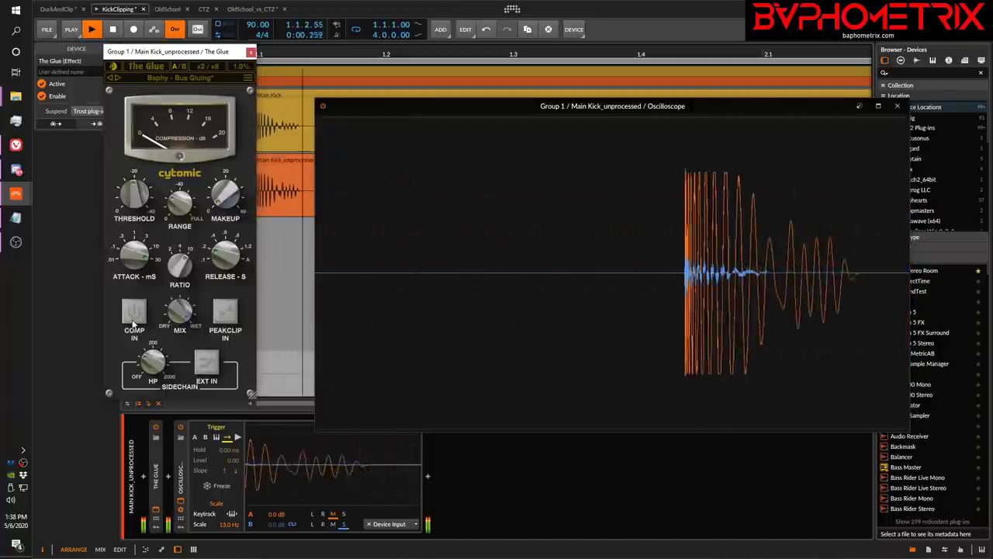
left_click(134, 319)
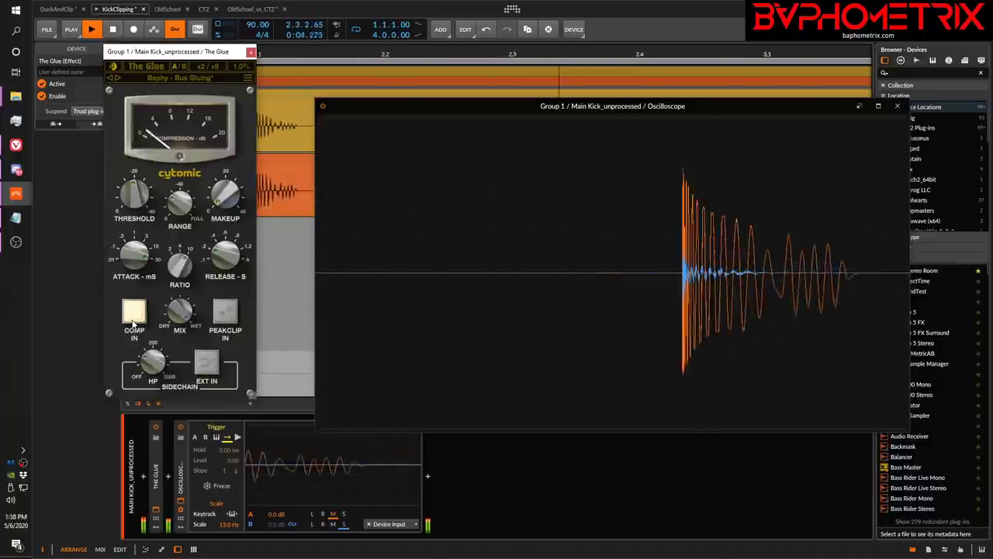
left_click(133, 318)
left_click(133, 319)
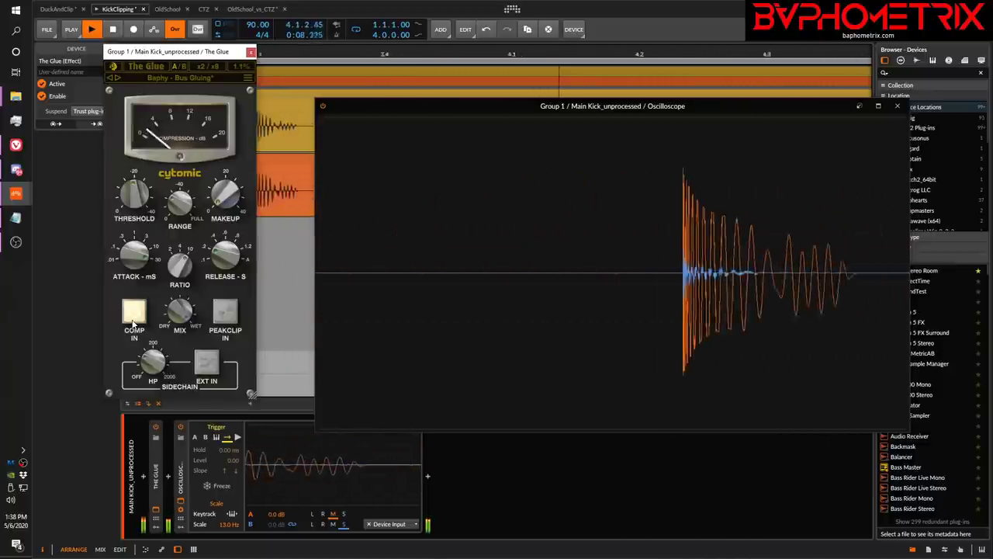
Step: Freeze the Oscilloscope on the compressed kick to examine its peaks, and close the Oscilloscope and The Glue windows
mouse_move(166, 353)
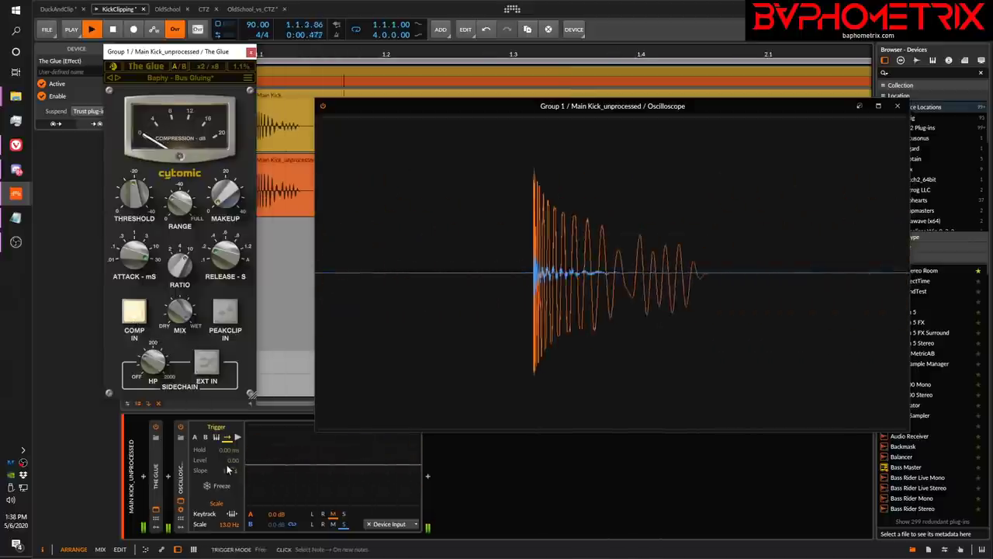
left_click(210, 488)
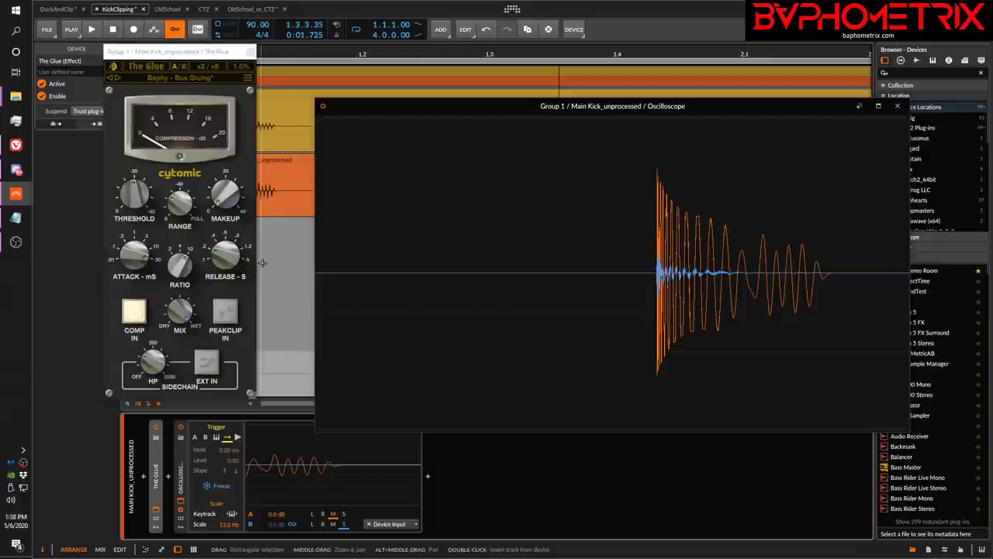
mouse_move(135, 179)
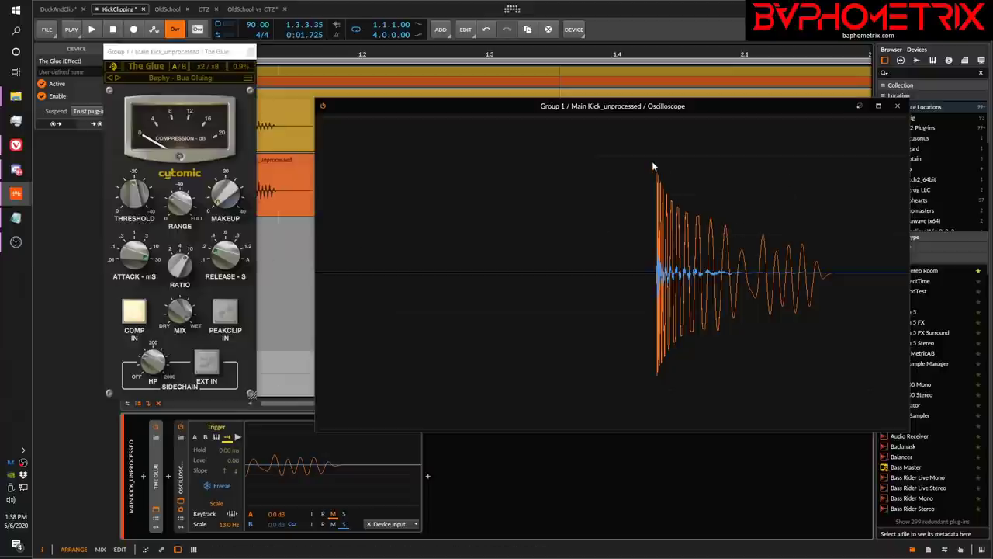
mouse_move(221, 212)
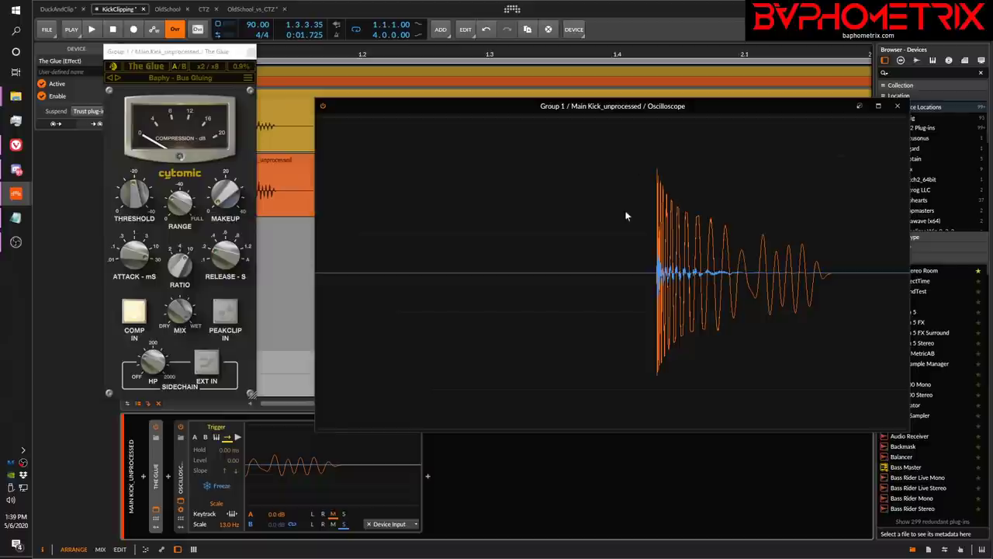
mouse_move(136, 195)
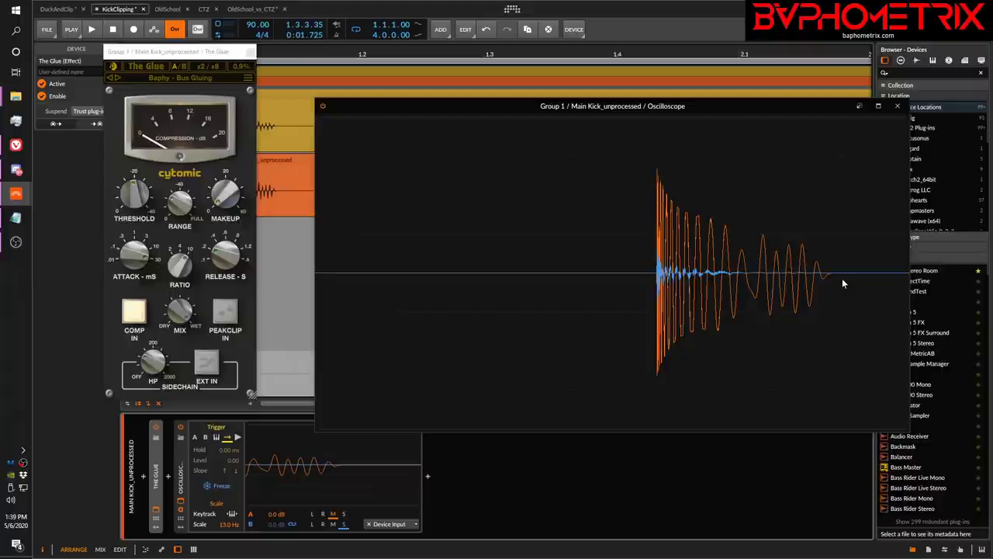
left_click(898, 107)
left_click(249, 52)
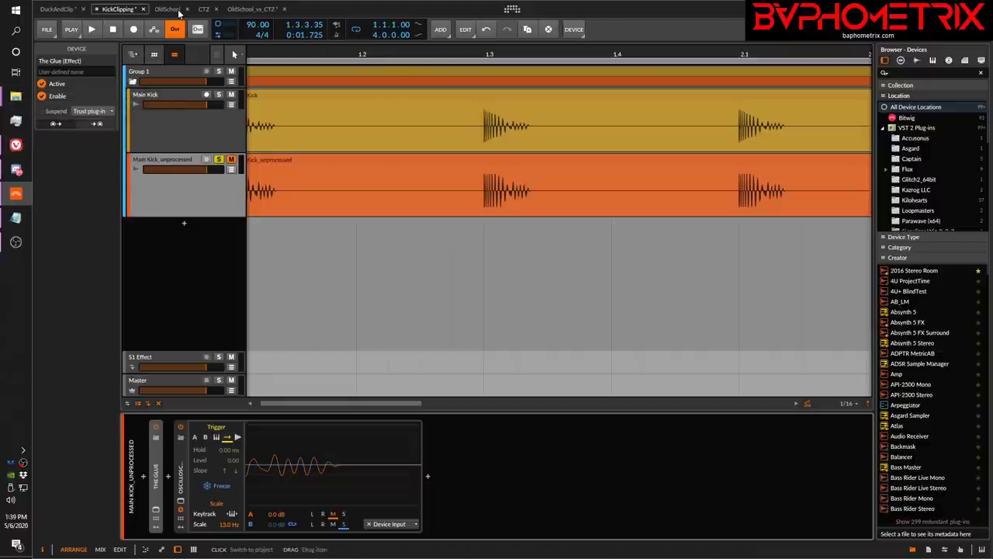
Step: Switch to the OldSchool project and activate its audio engine
left_click(250, 10)
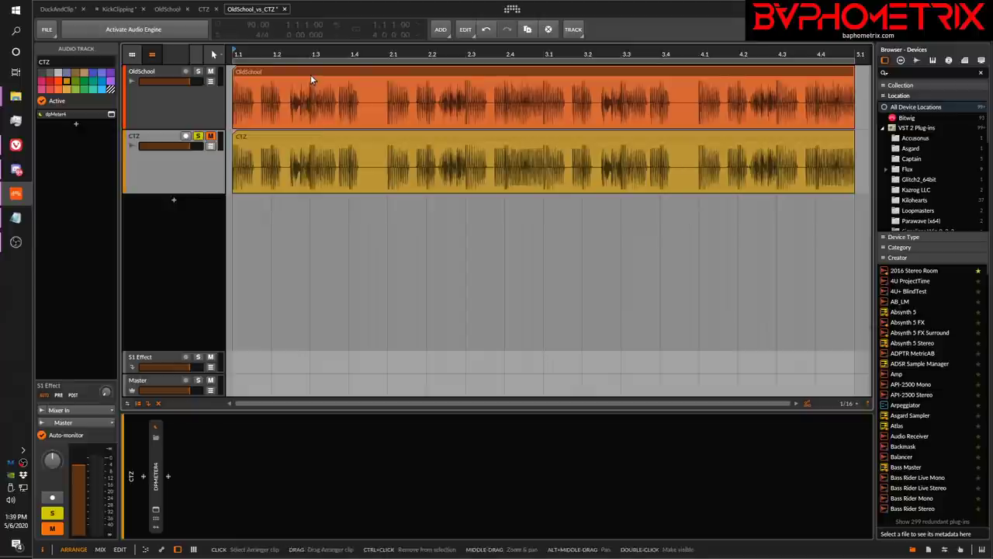
left_click(167, 10)
left_click(156, 30)
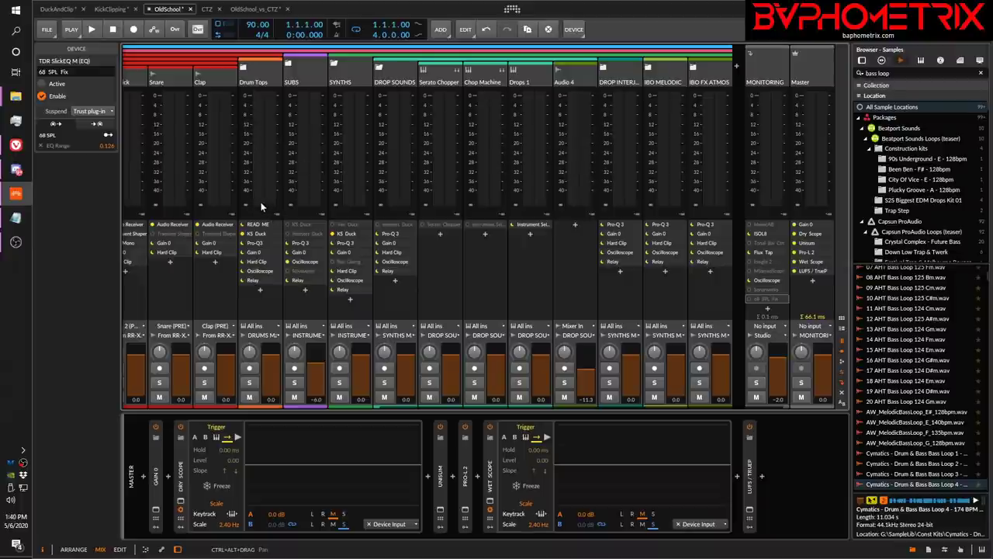
Step: Play the OldSchool mix and inspect the channel levels and devices across the mixer
scroll(276, 181, "left", 4)
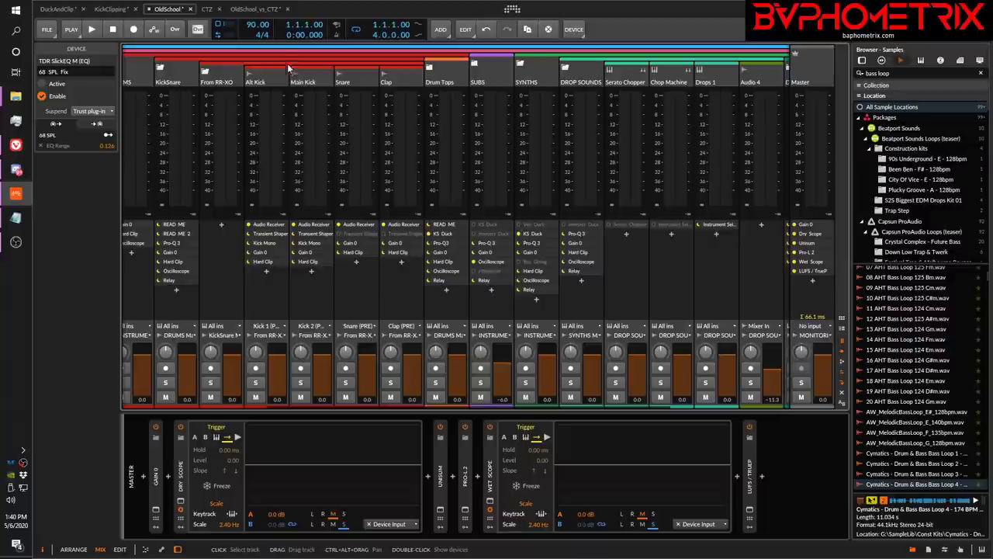
key("space")
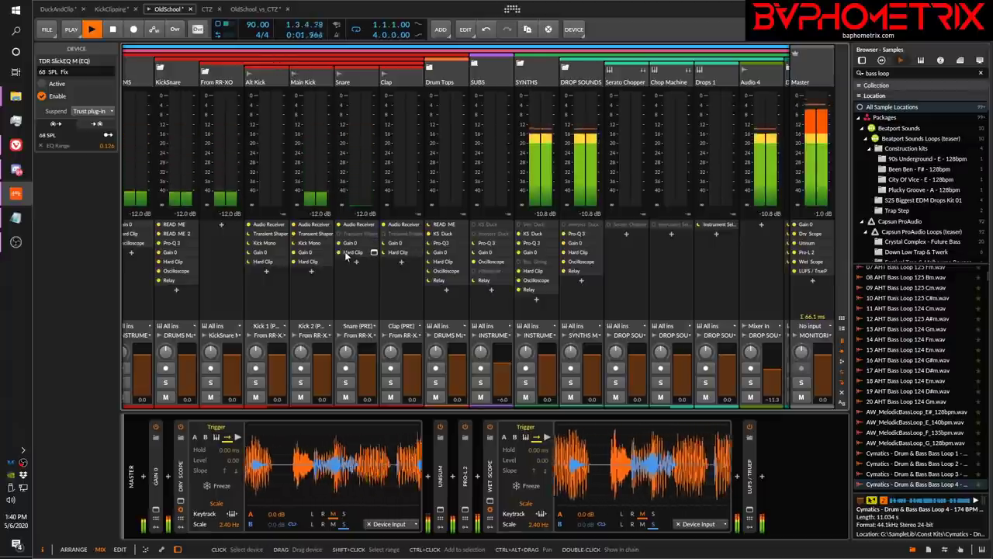
key("space")
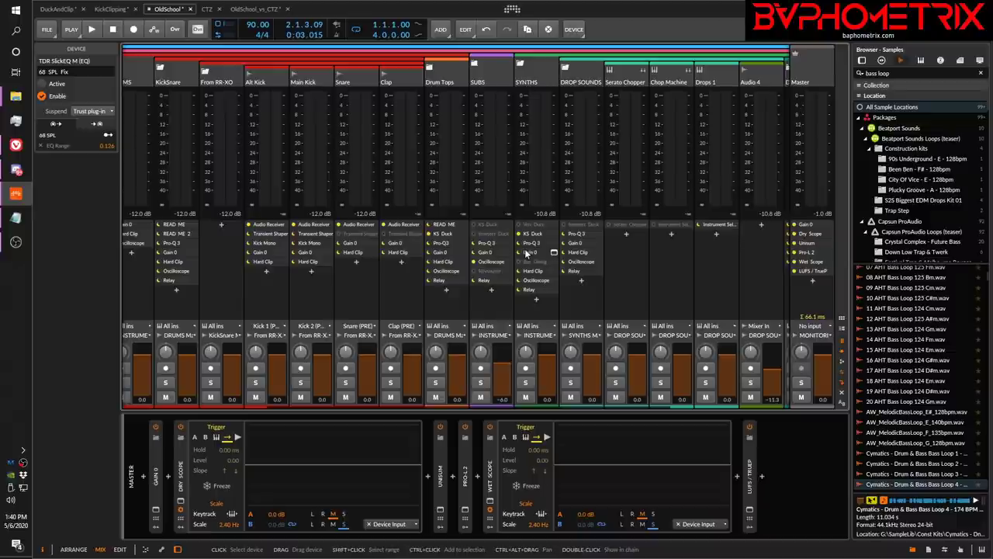
scroll(526, 252, "right", 3)
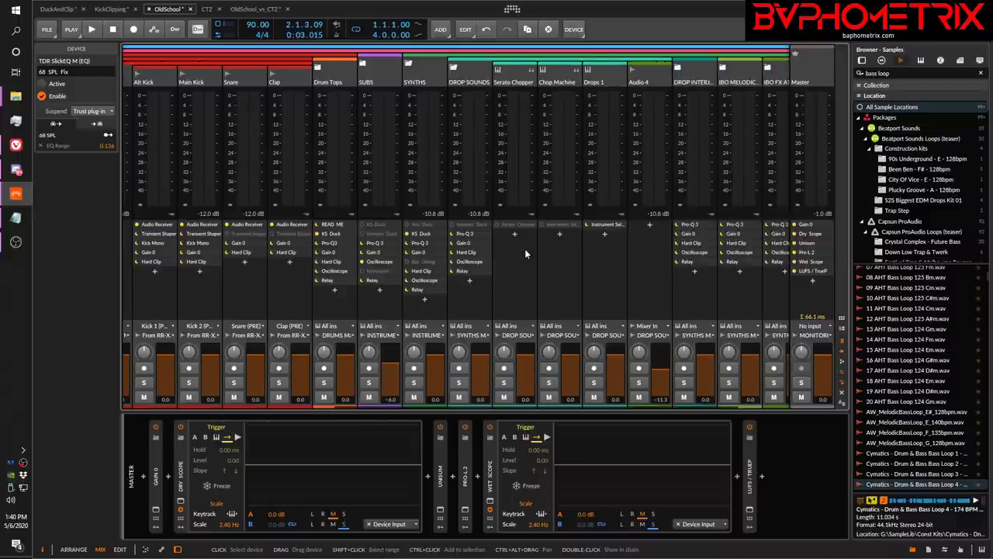
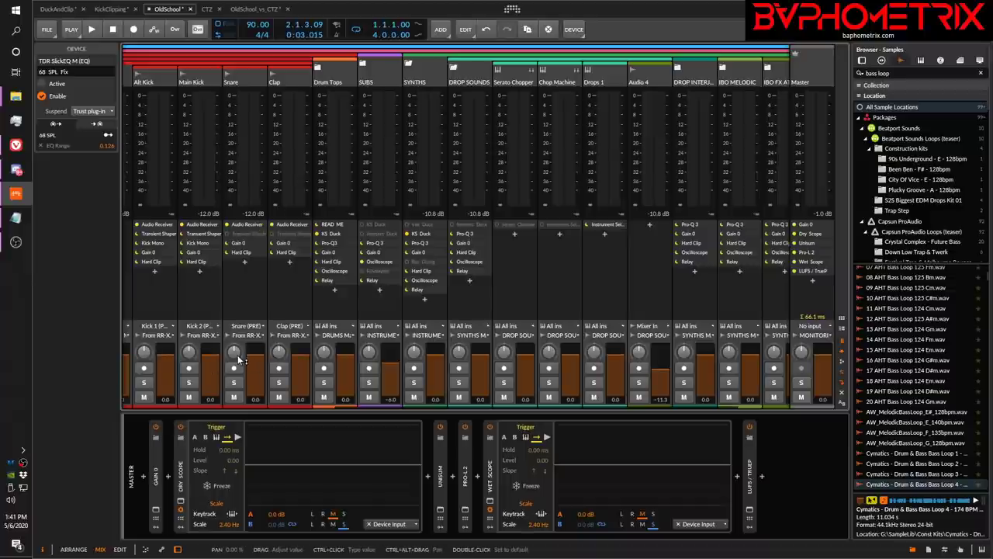
Step: Select the Audio 4 channel and play the mix to check its level against its lowered fader
left_click(651, 76)
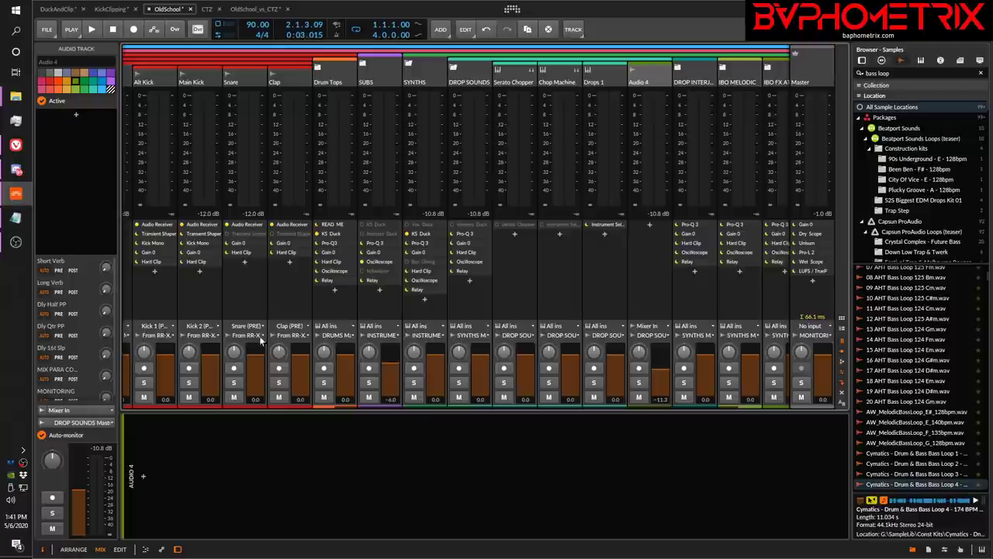
key("space")
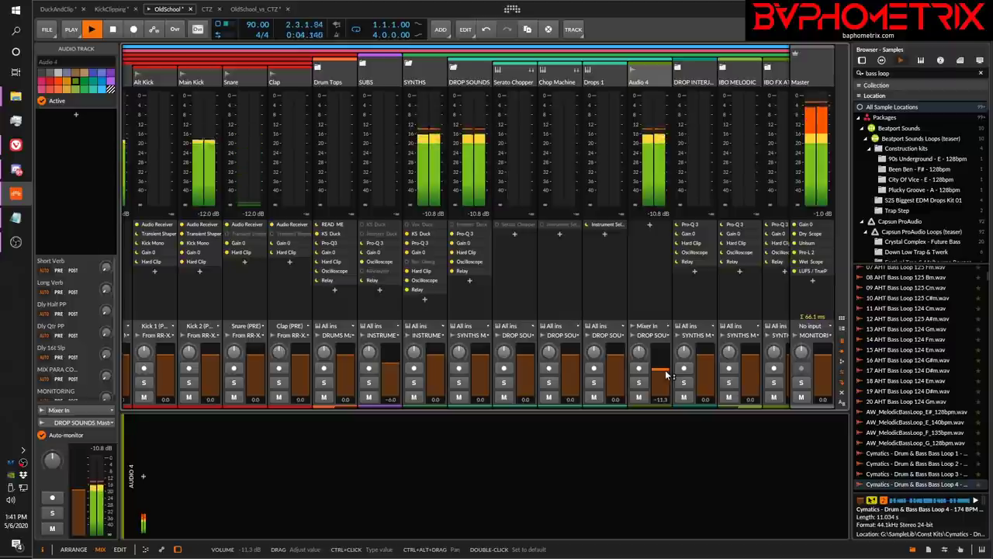
key("space")
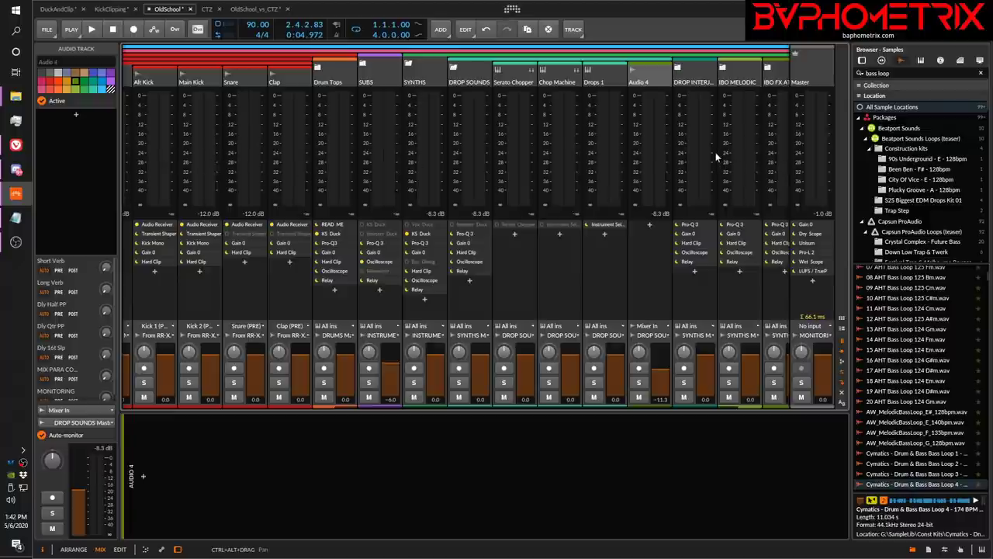
Step: Open the Unisum compressor on the Master channel and disable the Pro-L 2 limiter
left_click(818, 70)
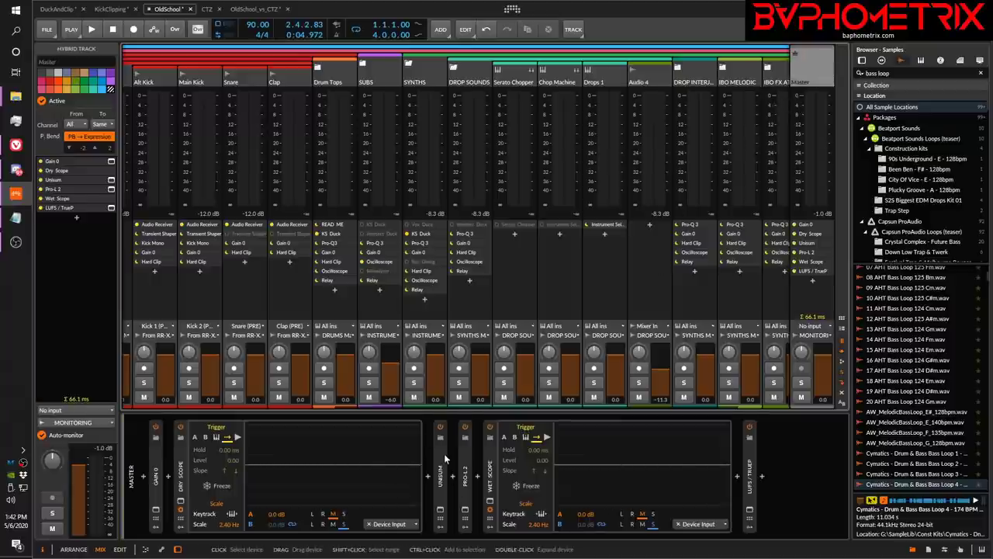
left_click(441, 511)
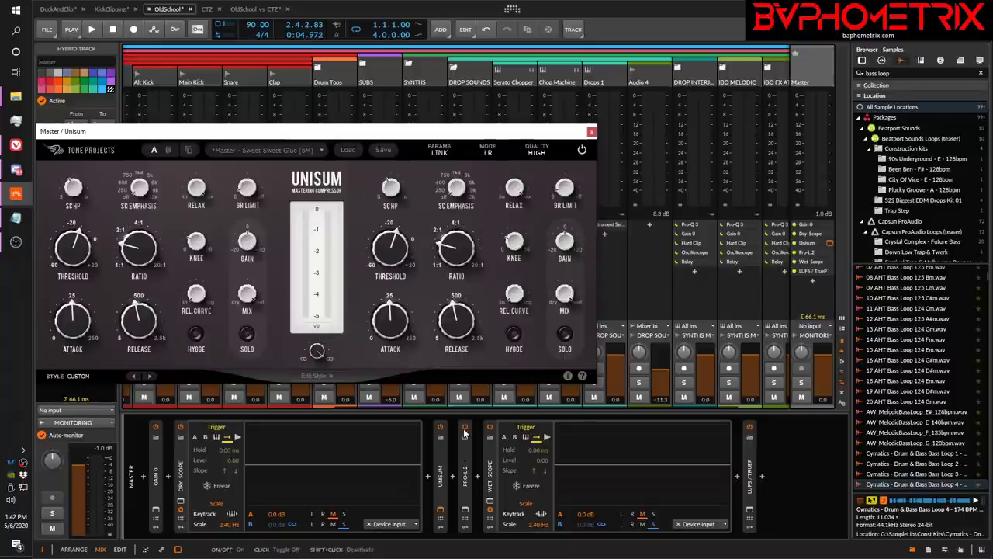
left_click(566, 396)
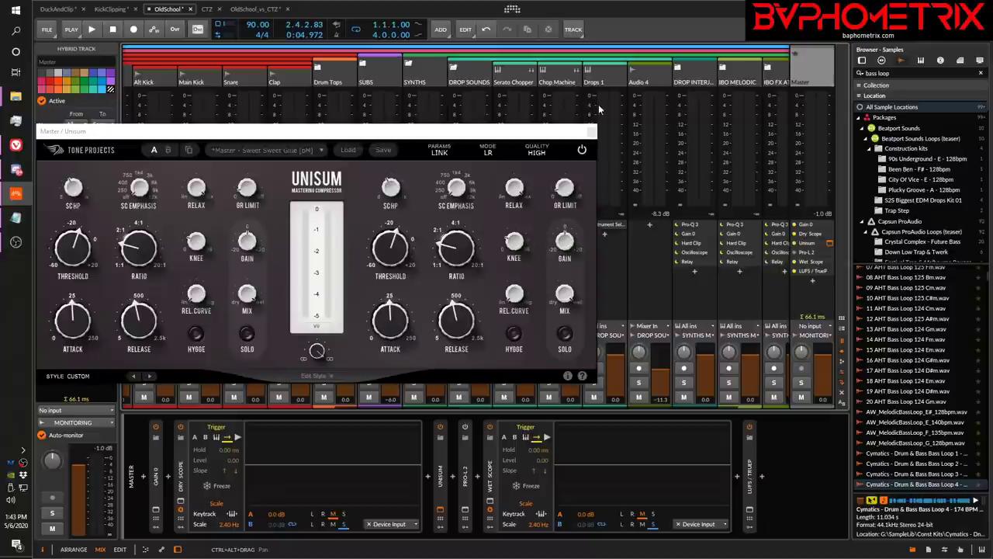
Step: Compare the master with Unisum bypassed and active during playback, leaving the compressor active
left_click(582, 151)
key("space")
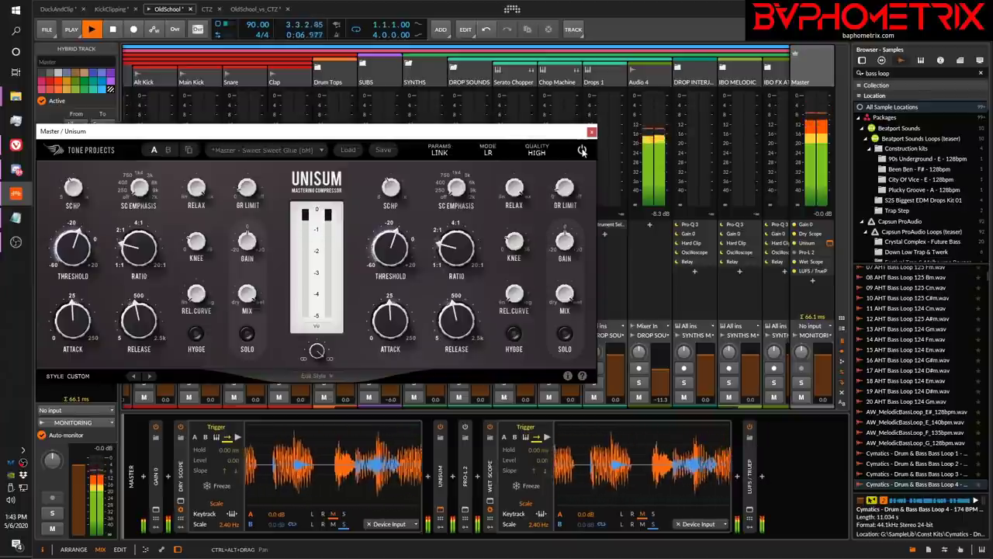
left_click(582, 152)
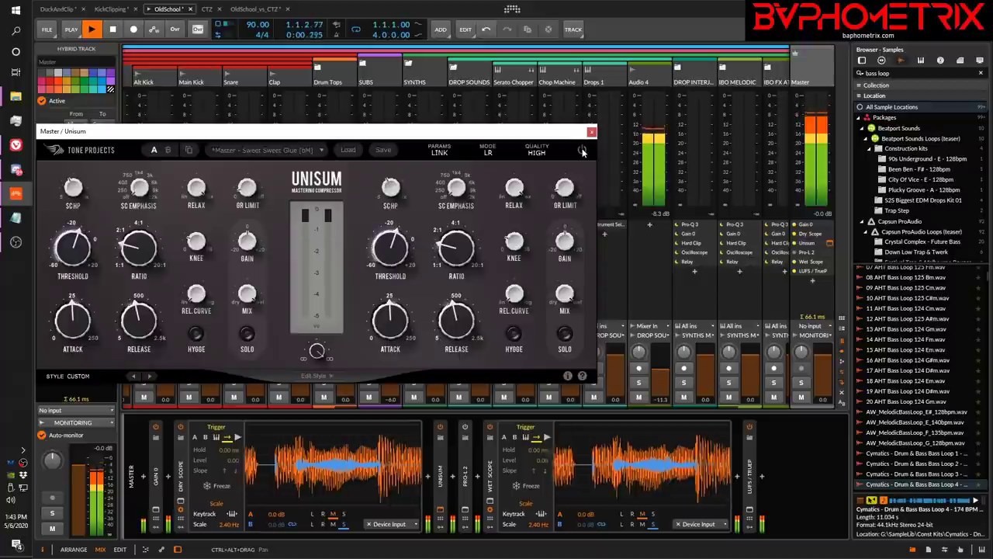
left_click(582, 151)
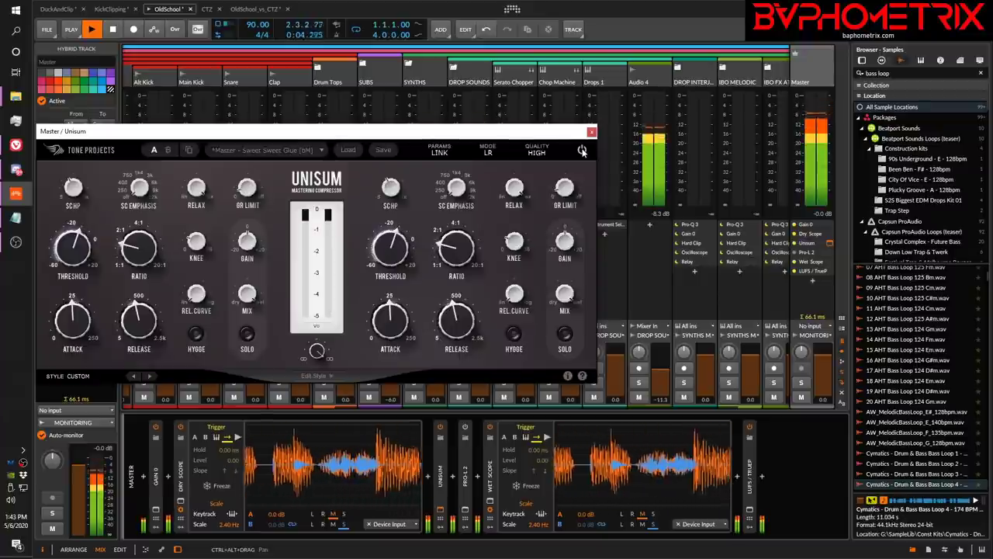
Step: Review Unisum's ratio and attack settings, and replay the OldSchool mix to compare the dry and wet scopes on the Master
key("space")
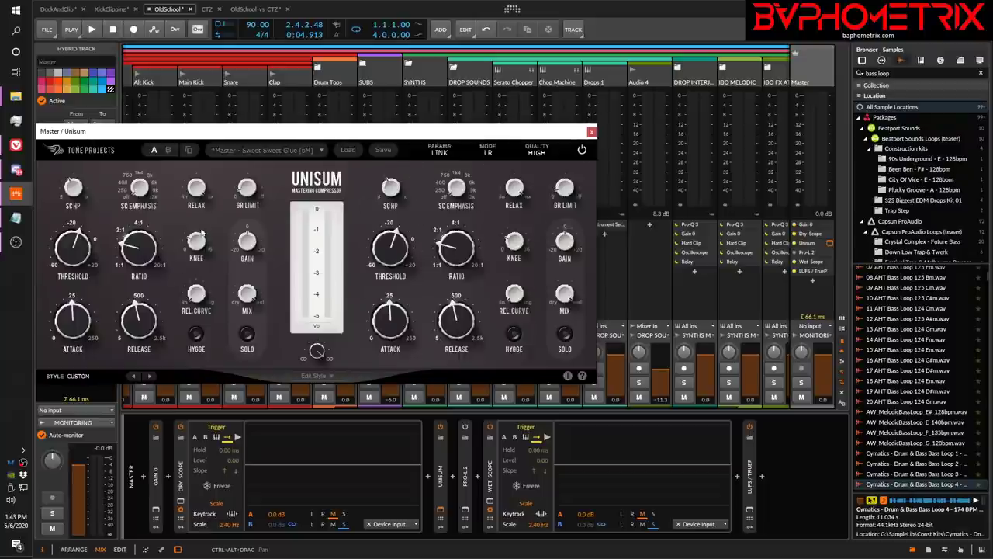
mouse_move(138, 255)
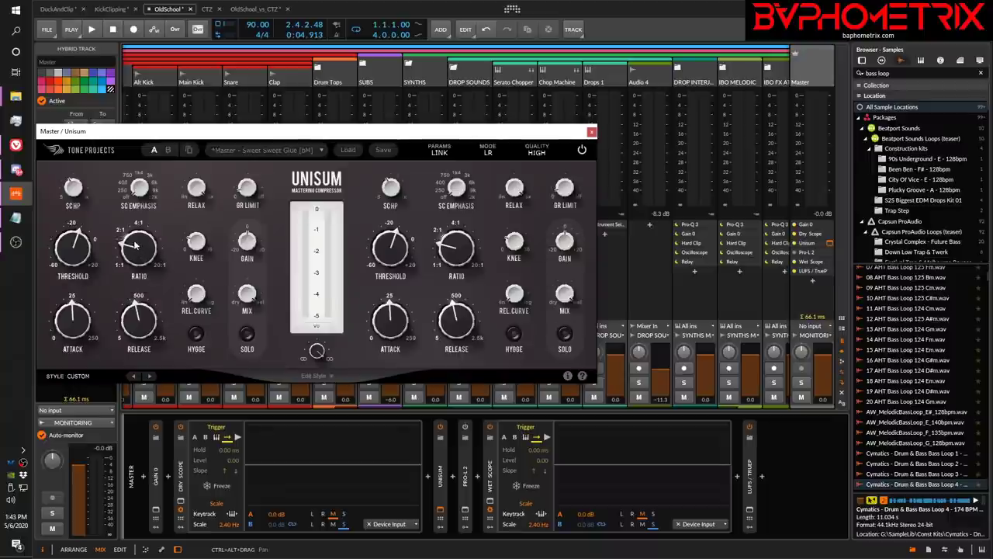
mouse_move(81, 318)
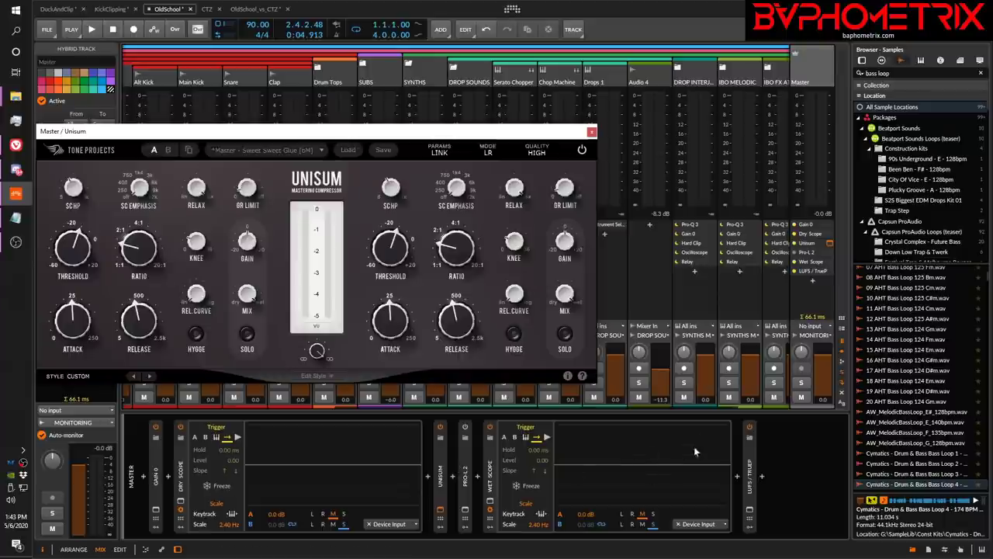
key("space")
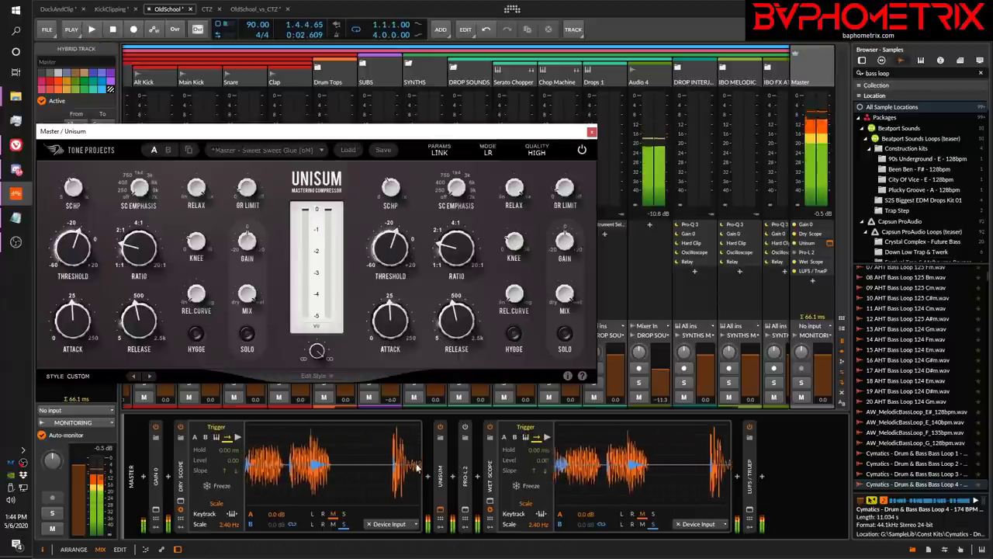
key("space")
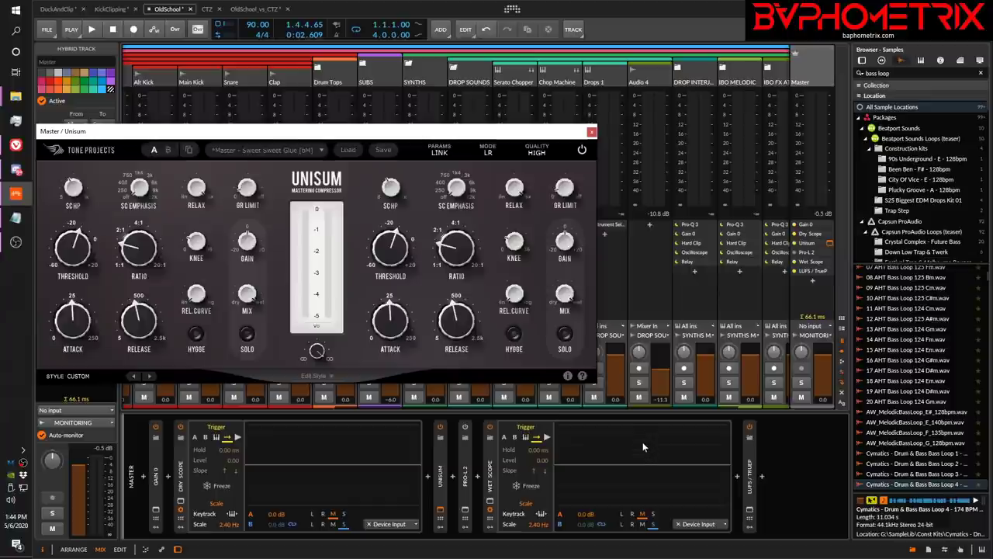
Step: Replay the mix with Unisum bypassed, switch the compressor back on and close its window
left_click(581, 151)
key("space")
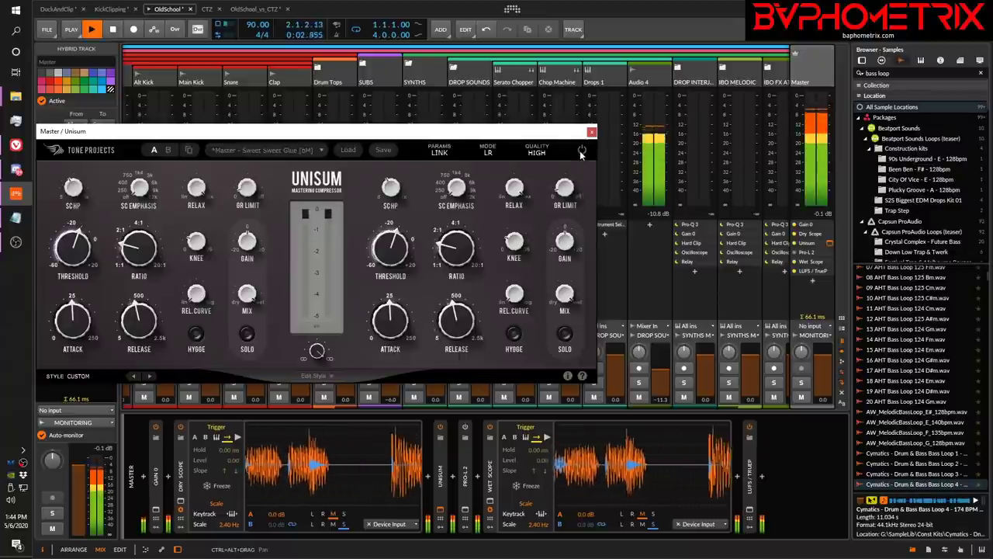
left_click(581, 151)
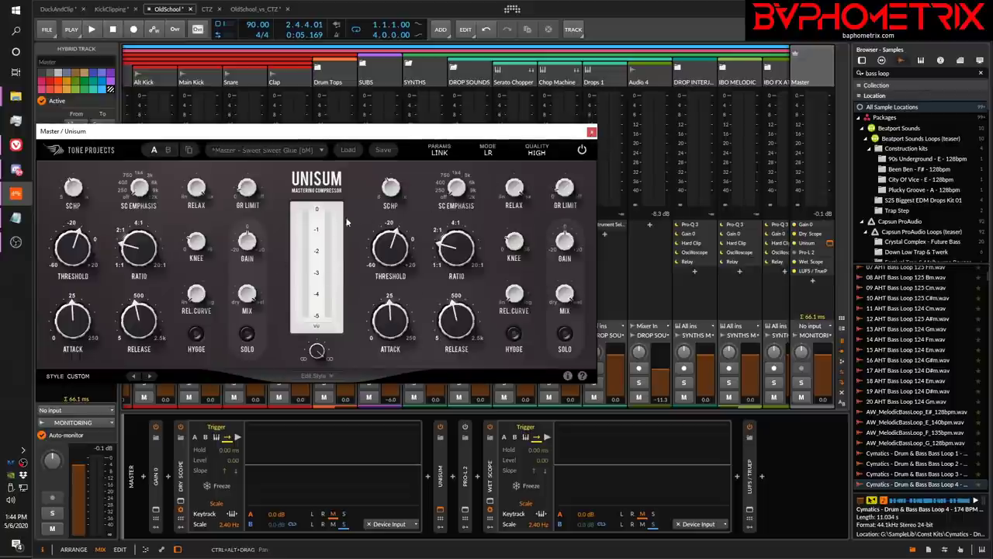
left_click(591, 132)
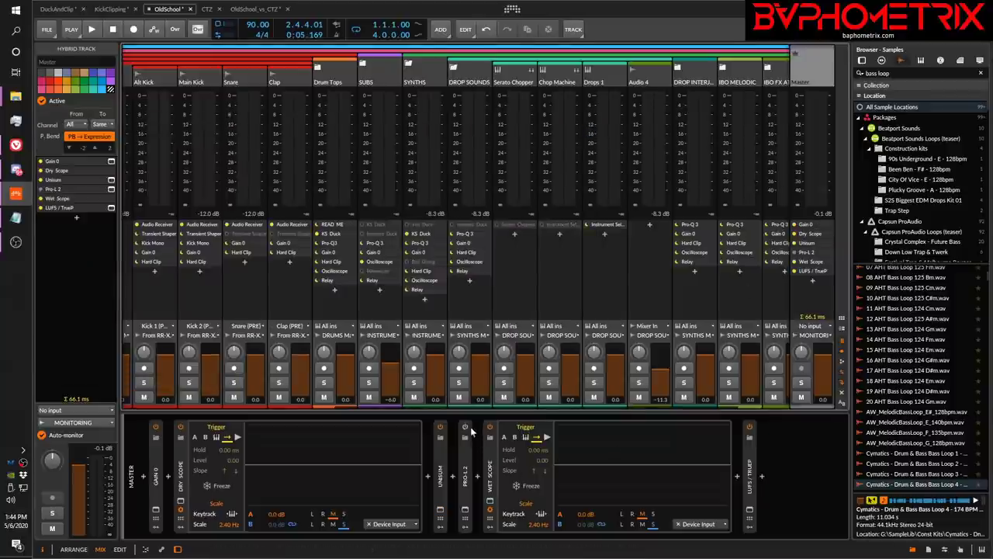
Step: Re-enable the Pro-L 2 limiter on the Master channel, open its window and play the mix briefly through it
left_click(466, 510)
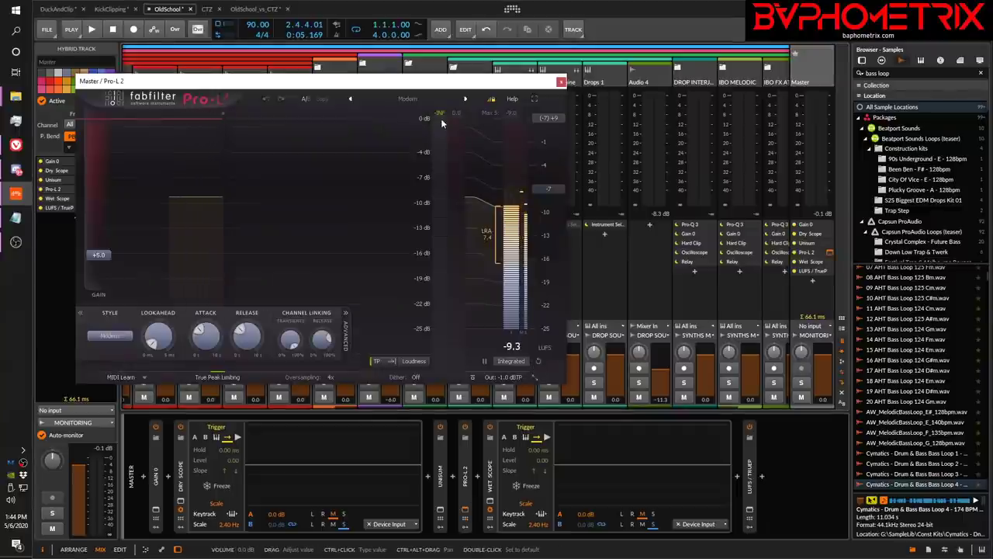
left_click_drag(428, 84, 405, 68)
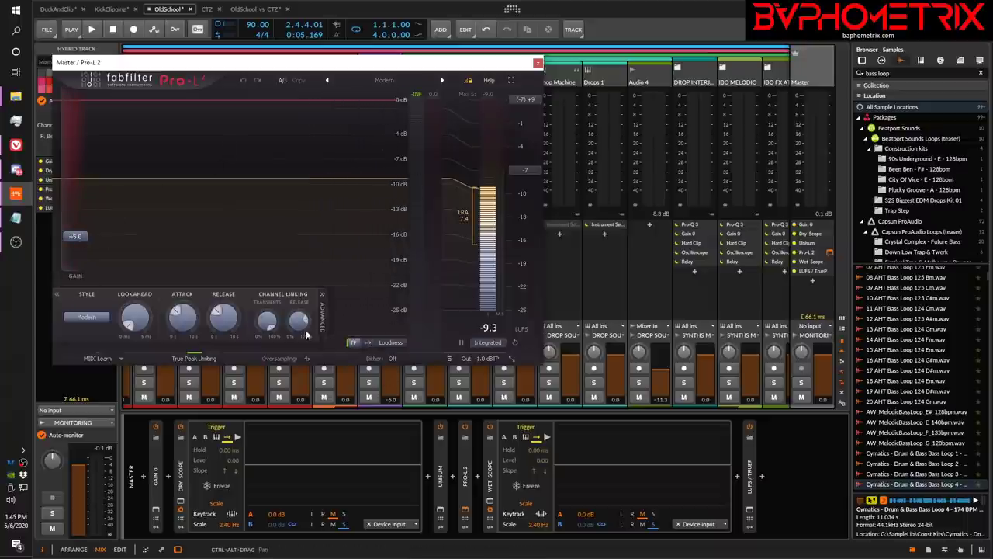
key("space")
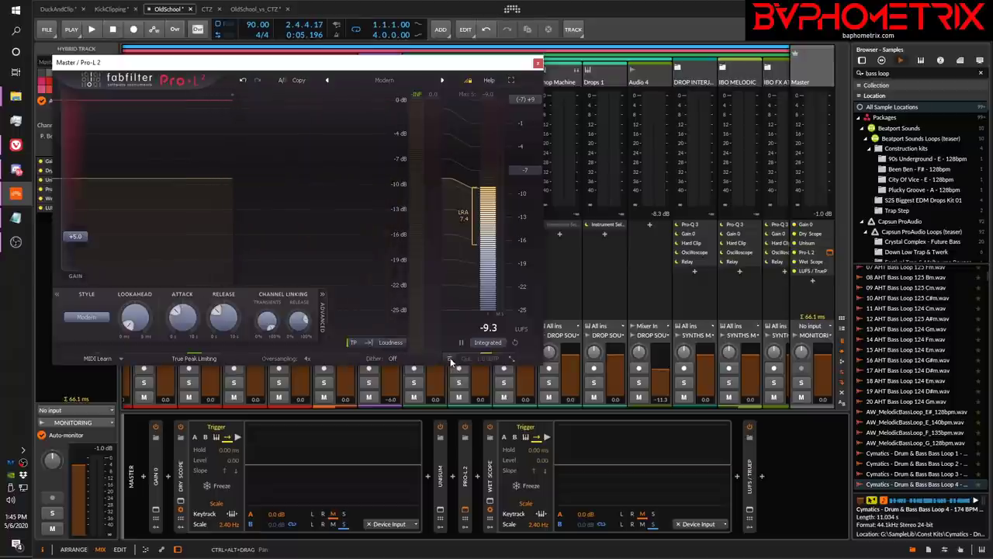
mouse_move(98, 245)
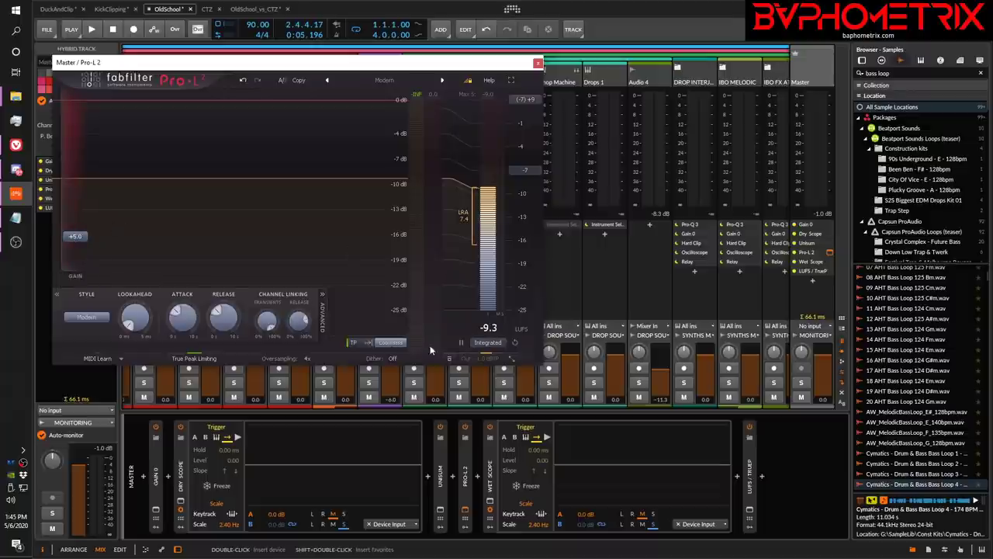
Step: Compare the master with Pro-L 2 bypassed and active during playback, leaving the limiter active
key("space")
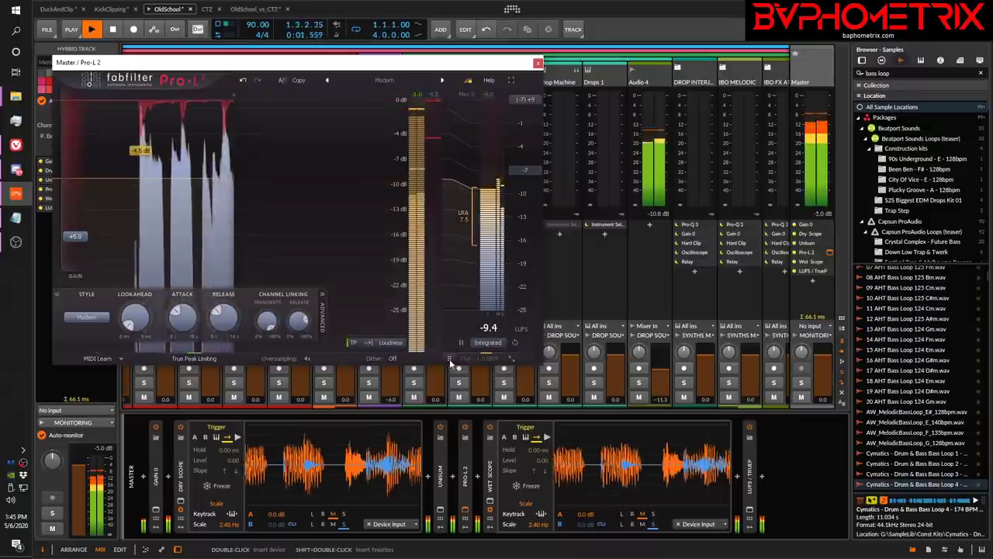
left_click(450, 360)
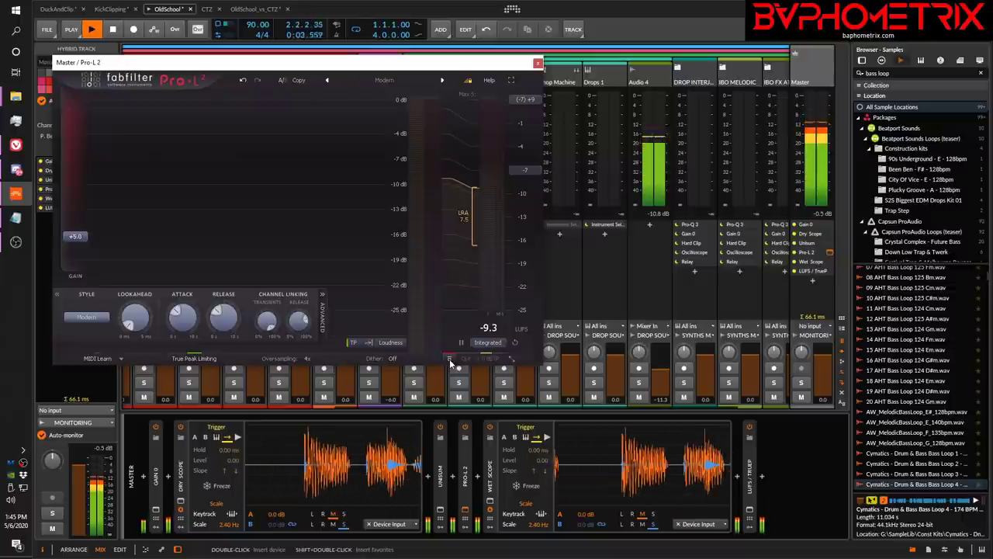
left_click(450, 362)
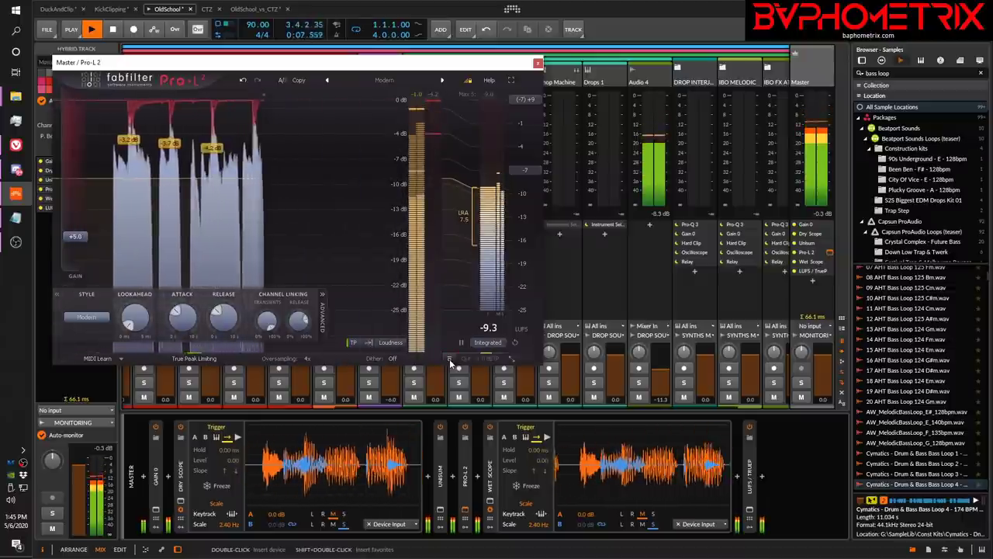
left_click(450, 361)
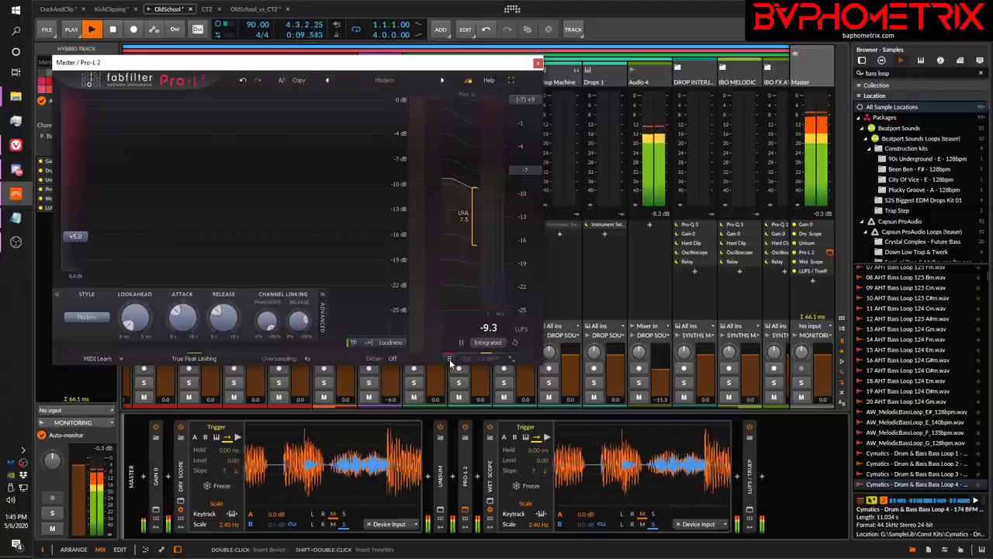
left_click(450, 362)
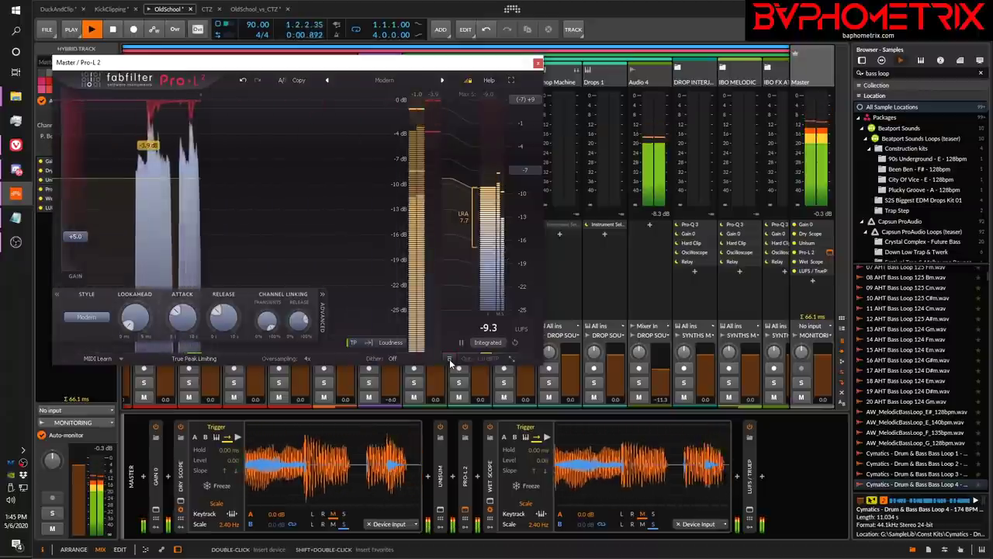
left_click(450, 361)
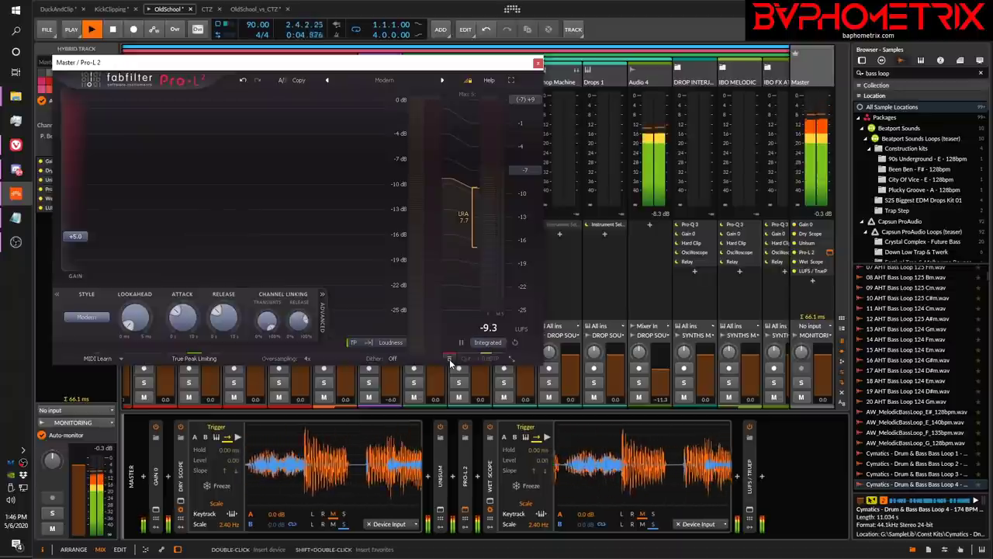
left_click(450, 361)
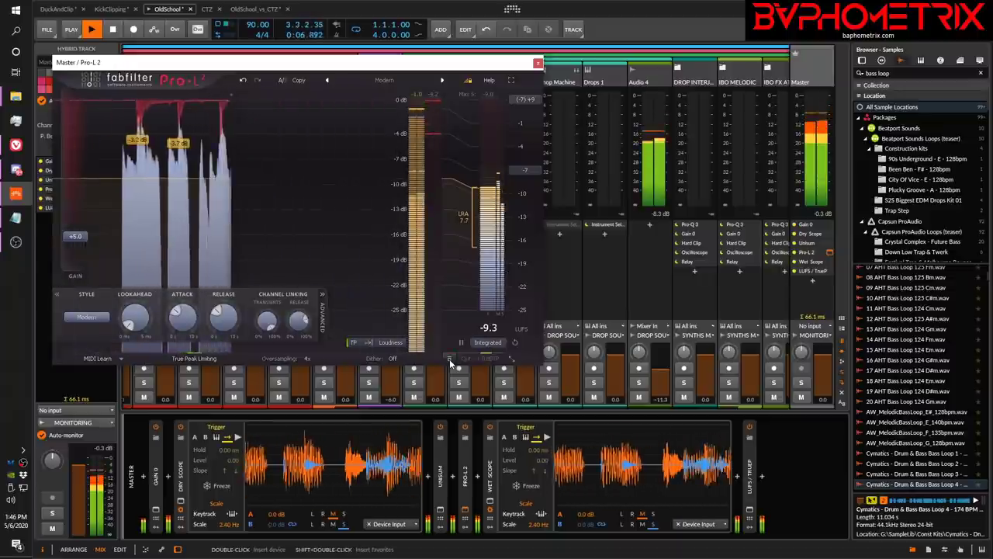
key("space")
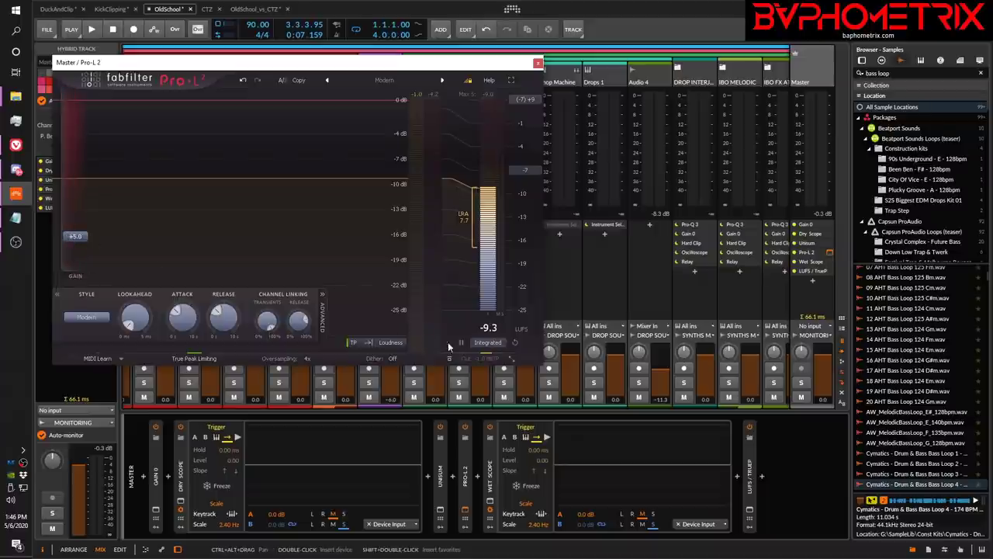
Step: Raise the Pro-L 2 gain to about +8.2 dB during playback and listen to the harder-limited mix
key("space")
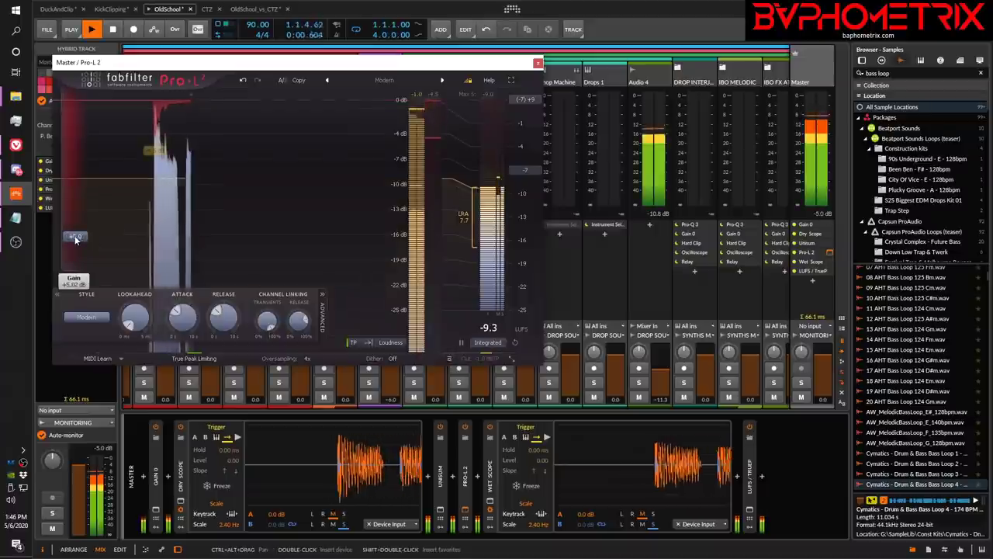
left_click_drag(76, 239, 77, 218)
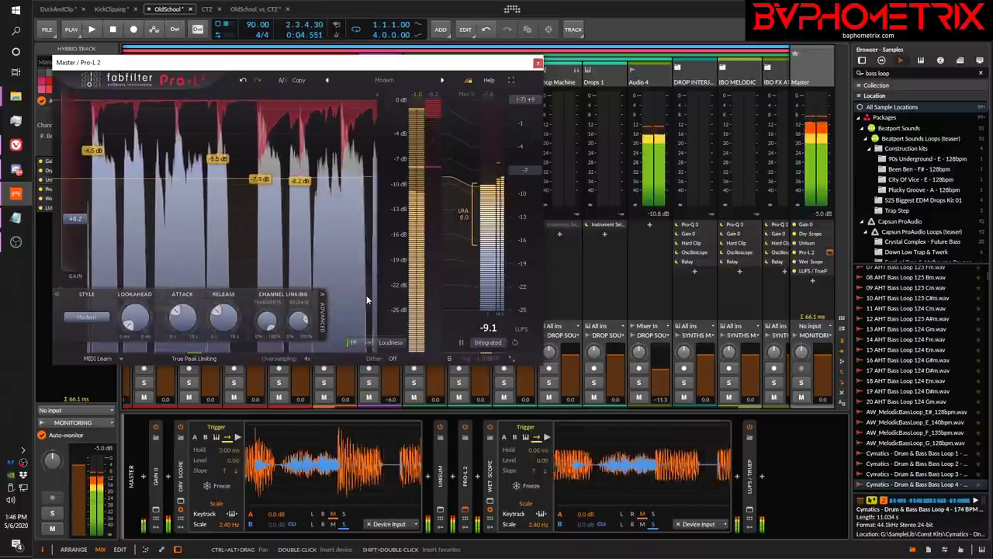
key("space")
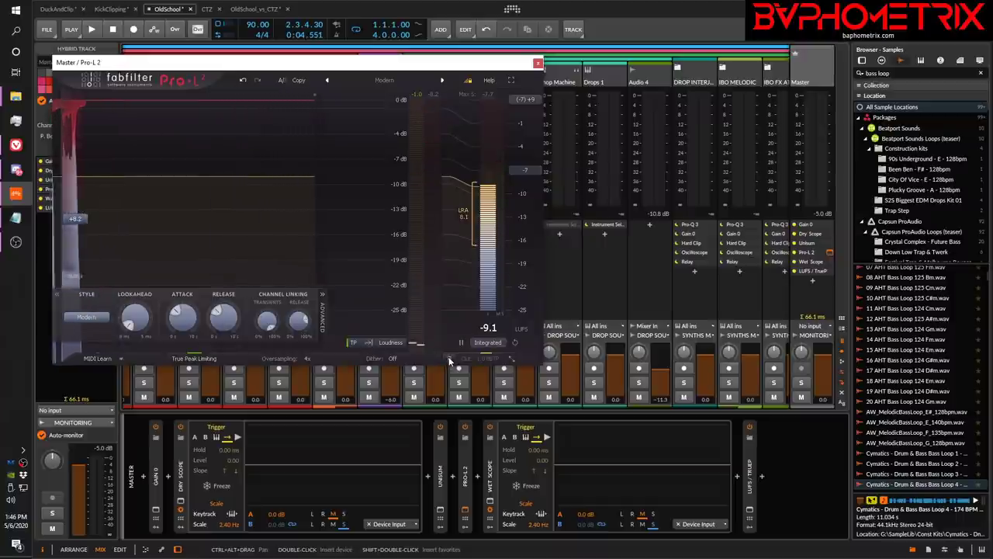
key("space")
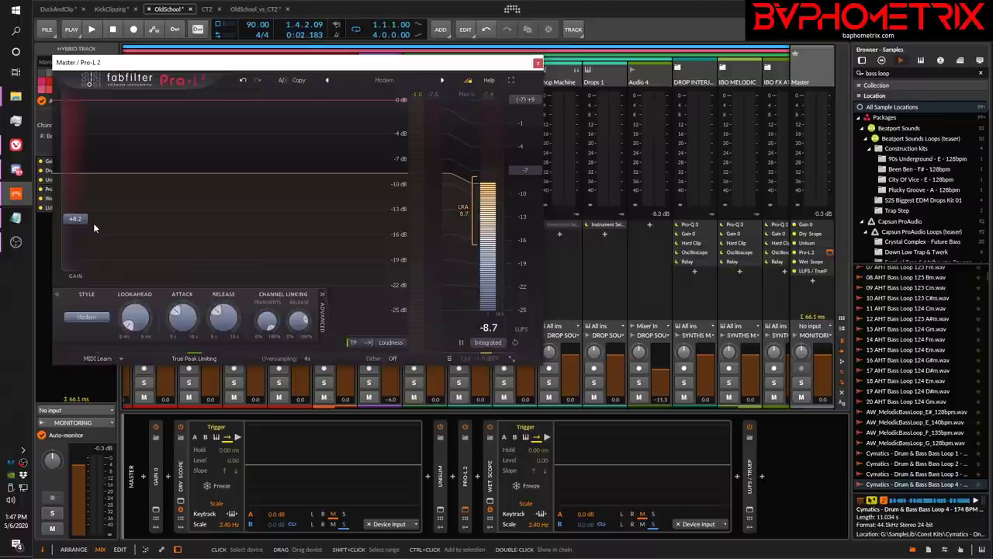
mouse_move(72, 224)
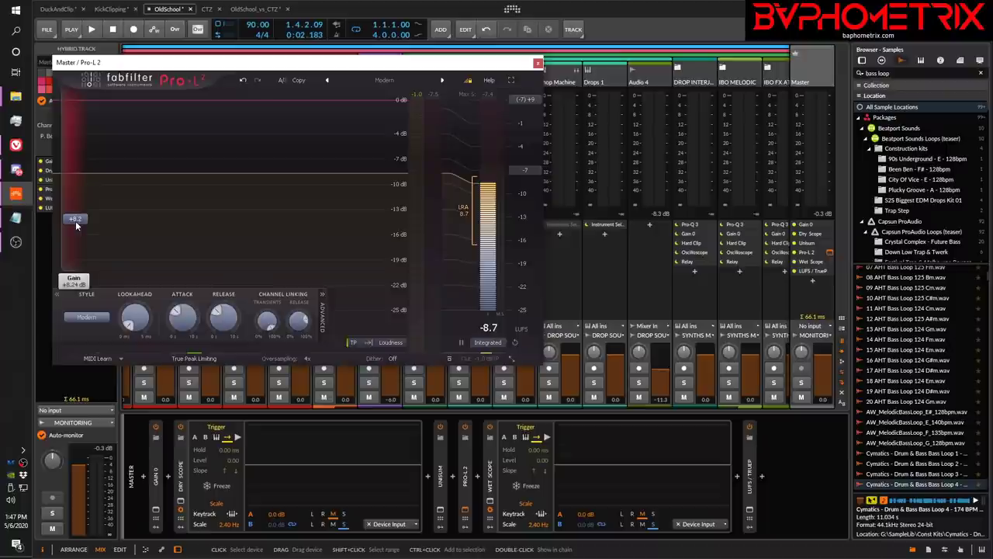
Step: Switch to the browser, view the Producer Tutorials playlist on YouTube for the clipper and mastering videos, and return to Bitwig Studio
left_click(15, 145)
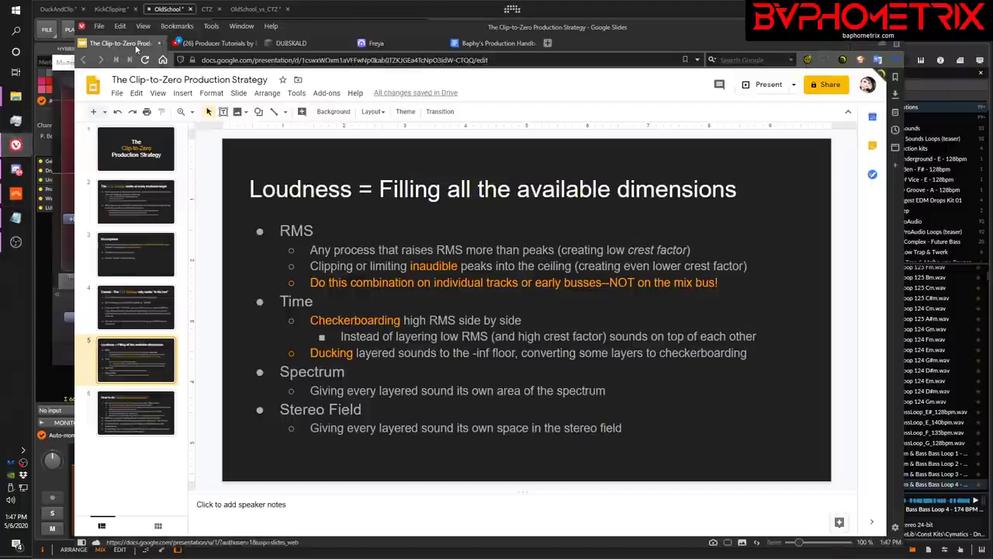
left_click(217, 43)
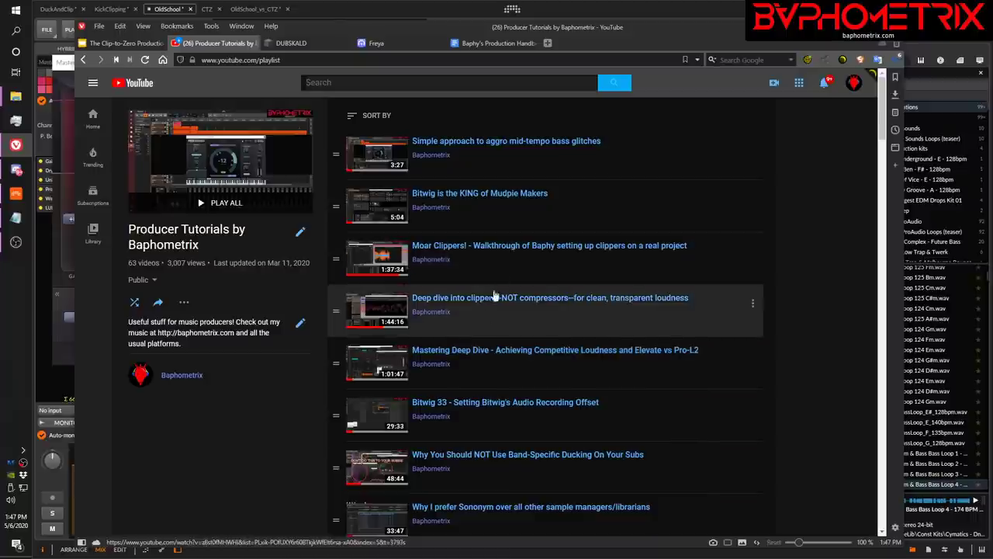
left_click(658, 10)
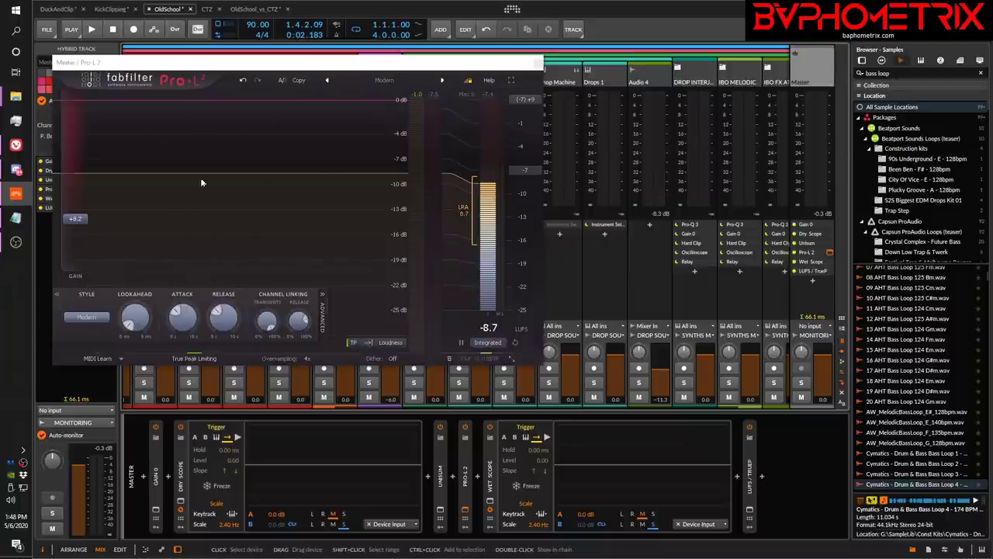
Step: Close the Pro-L 2 window, view the OldSchool_vs_CTZ project and switch to the CTZ project
left_click(537, 63)
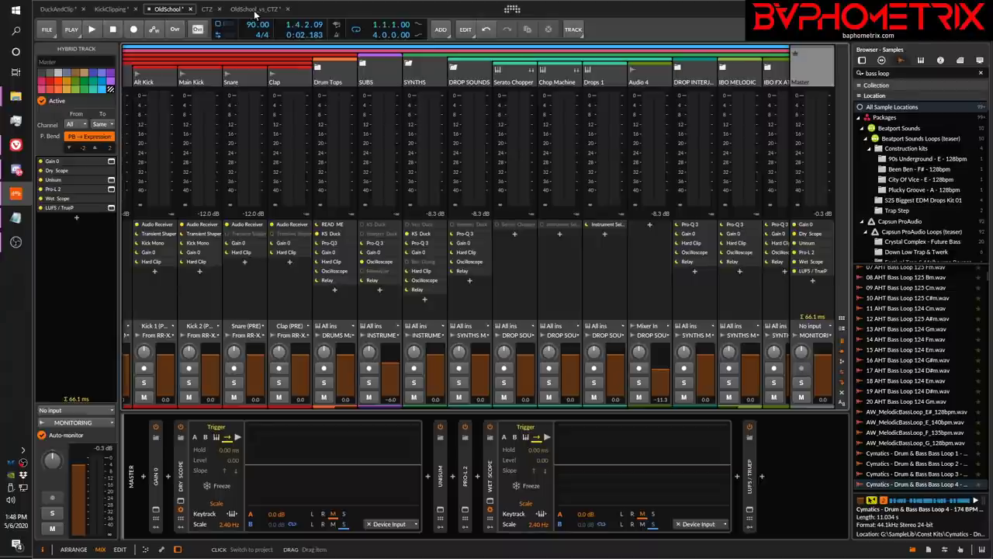
left_click(255, 10)
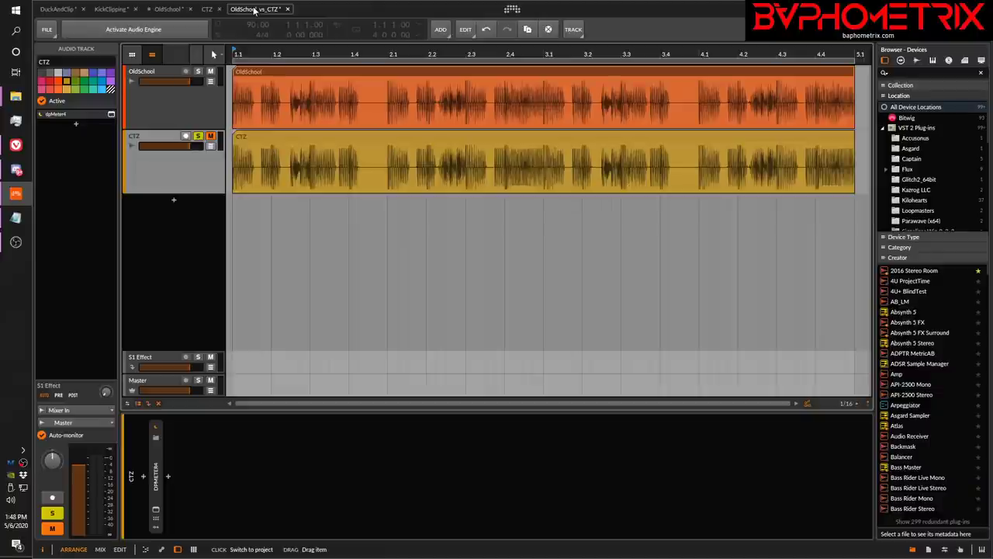
left_click(206, 10)
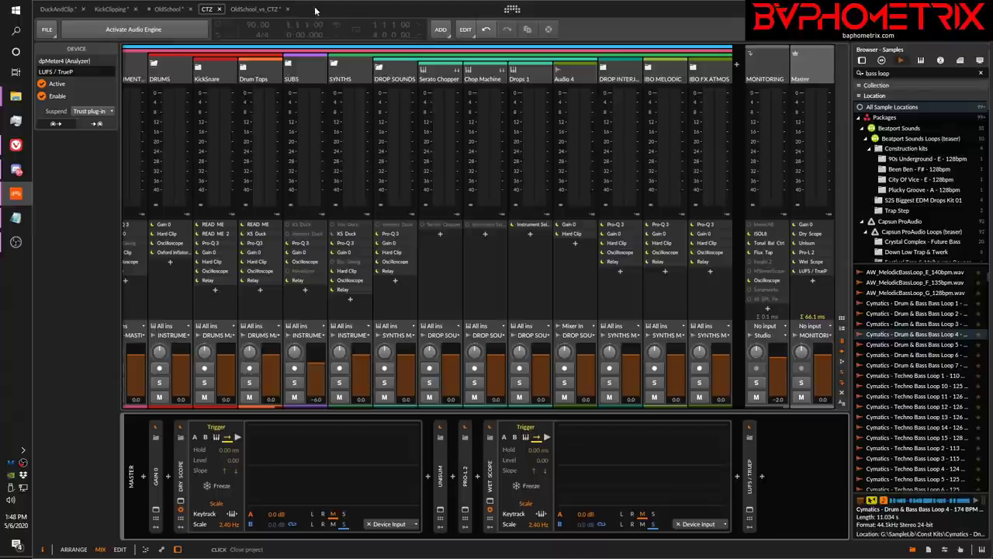
left_click(512, 9)
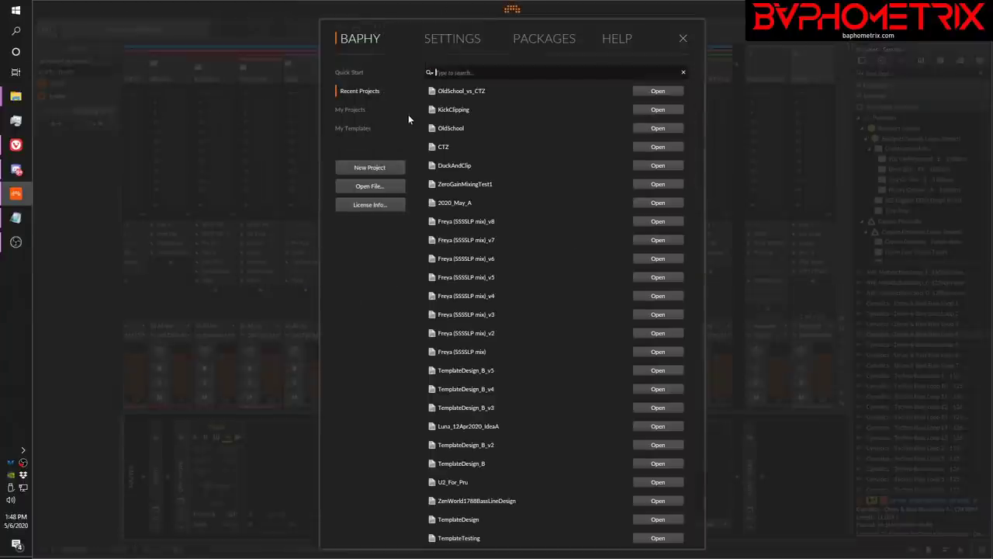
left_click(375, 130)
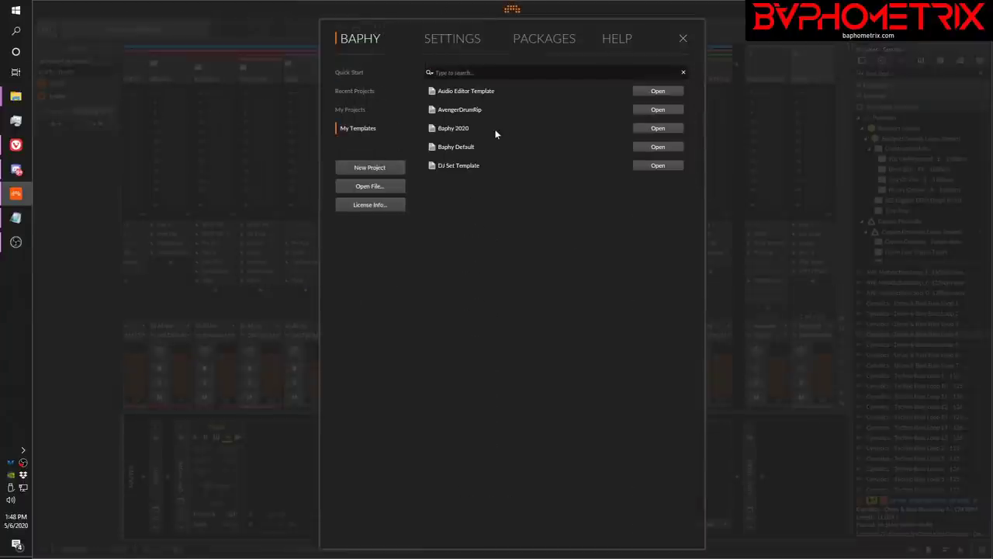
key("Escape")
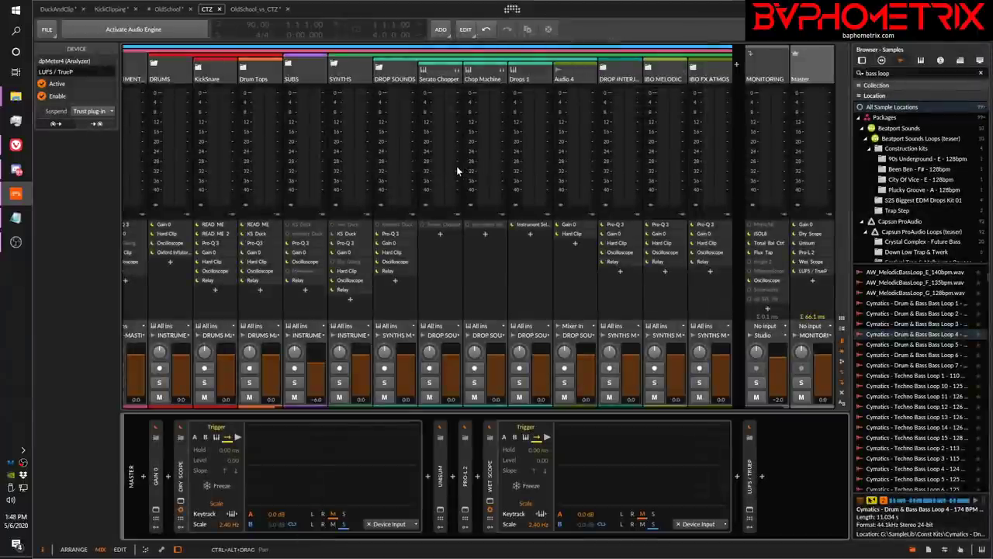
Step: Create a new project from the default template
key("ctrl+n")
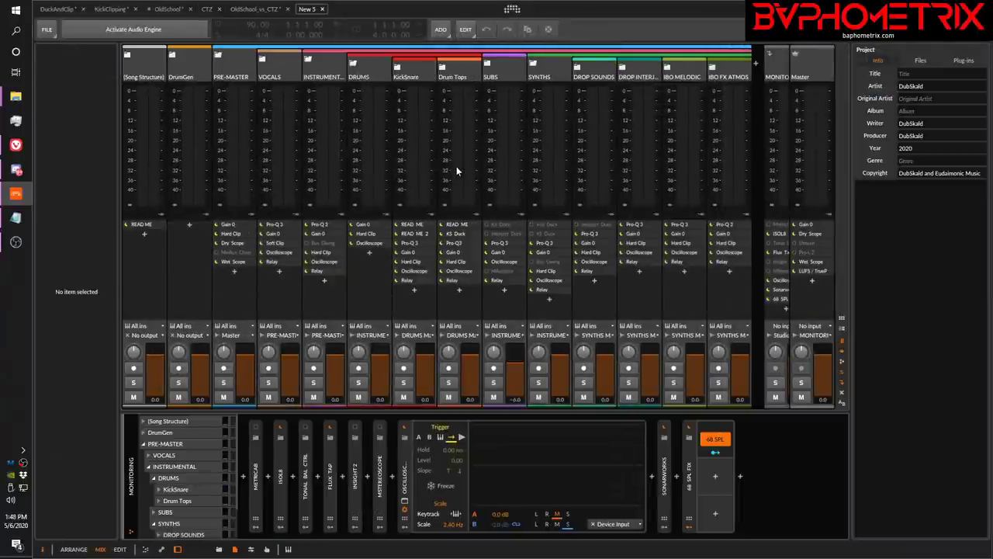
Step: Delete the 68 SPL Fix and Sonarworks devices from the MONITORING channel and activate the audio engine
left_click(756, 302)
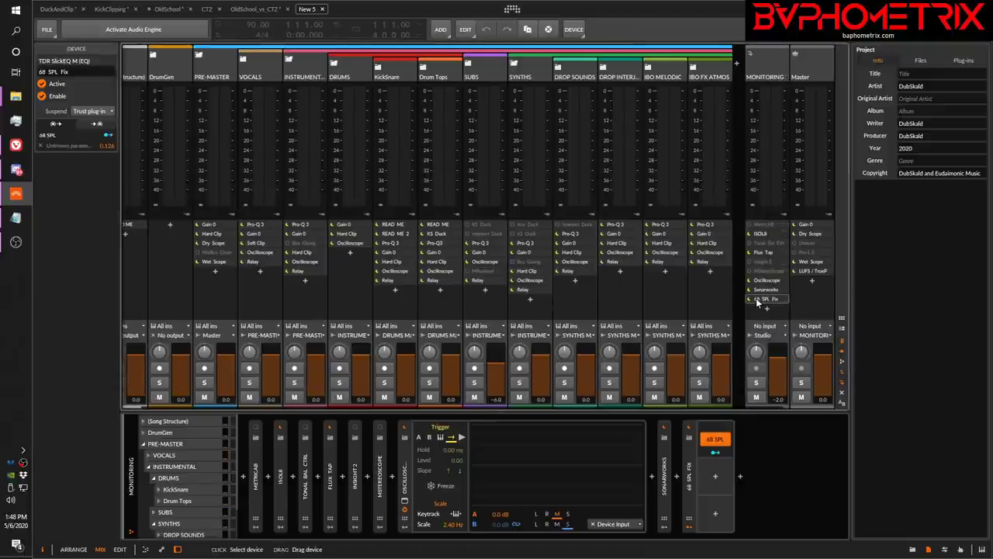
key("Delete")
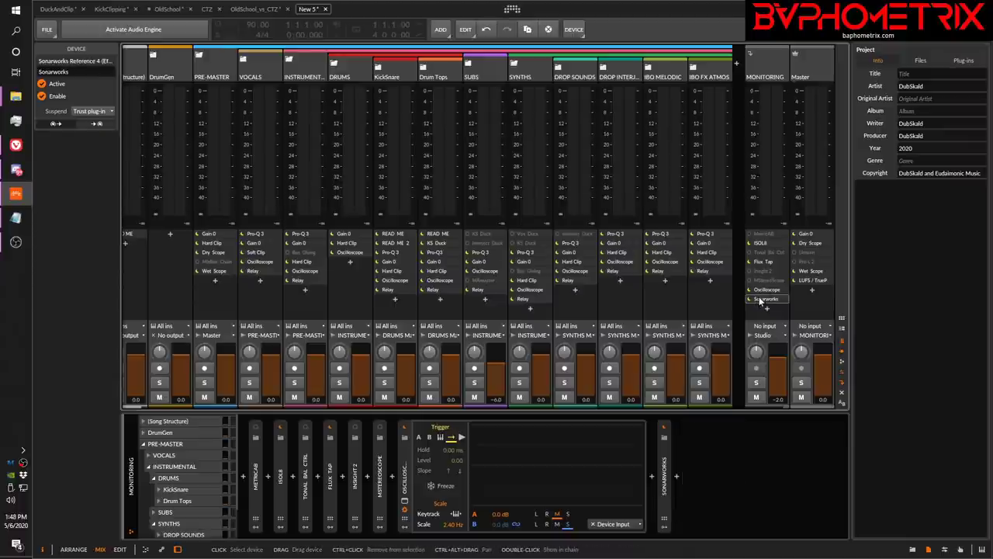
key("Delete")
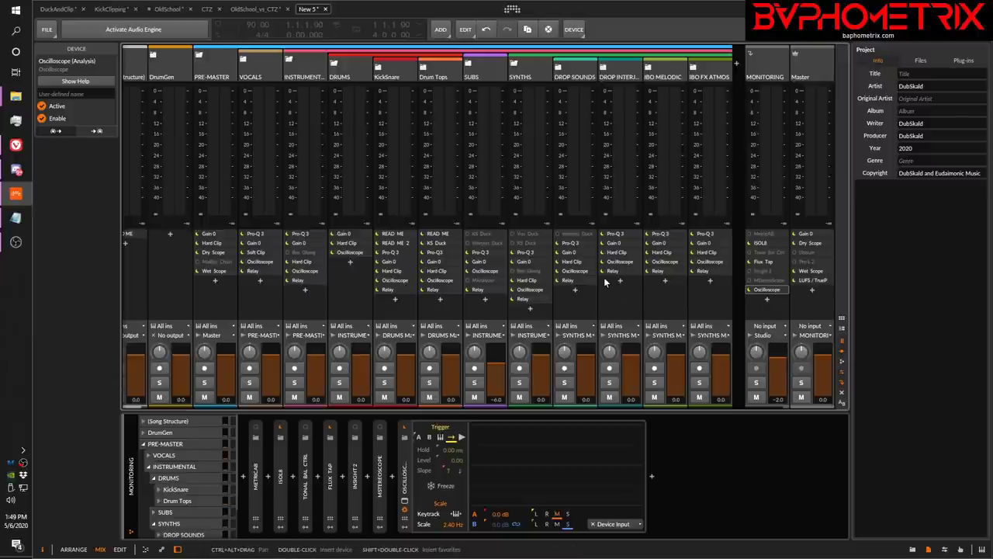
scroll(605, 282, "left", 1)
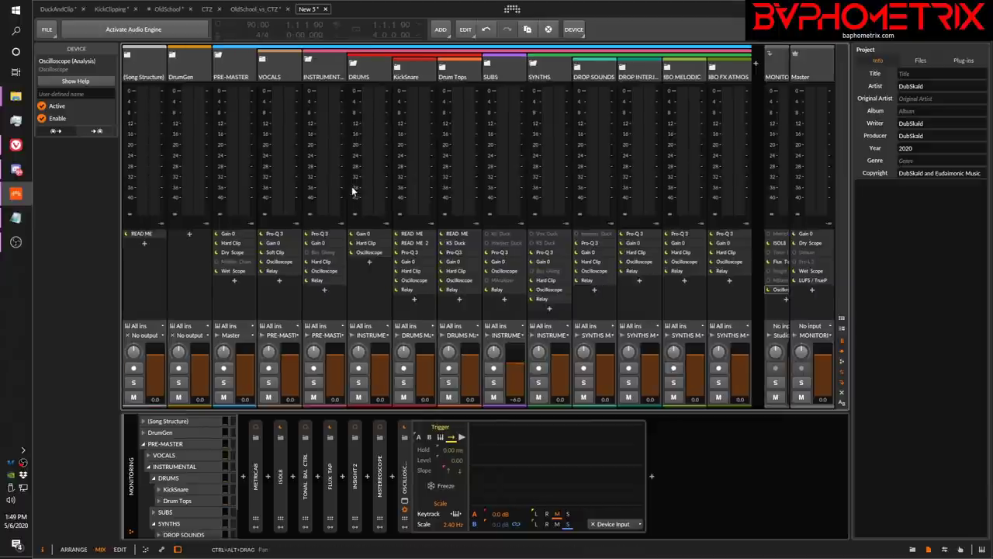
left_click(176, 34)
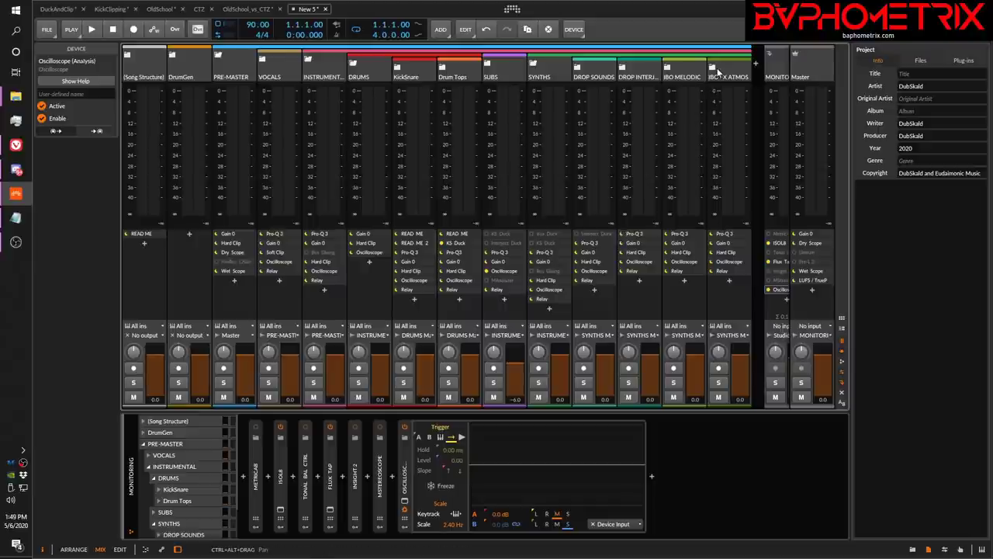
Step: Collapse the SYNTHS and DRUMS groups in the mixer, briefly expanding SYNTHS to view its child buses
left_click(534, 62)
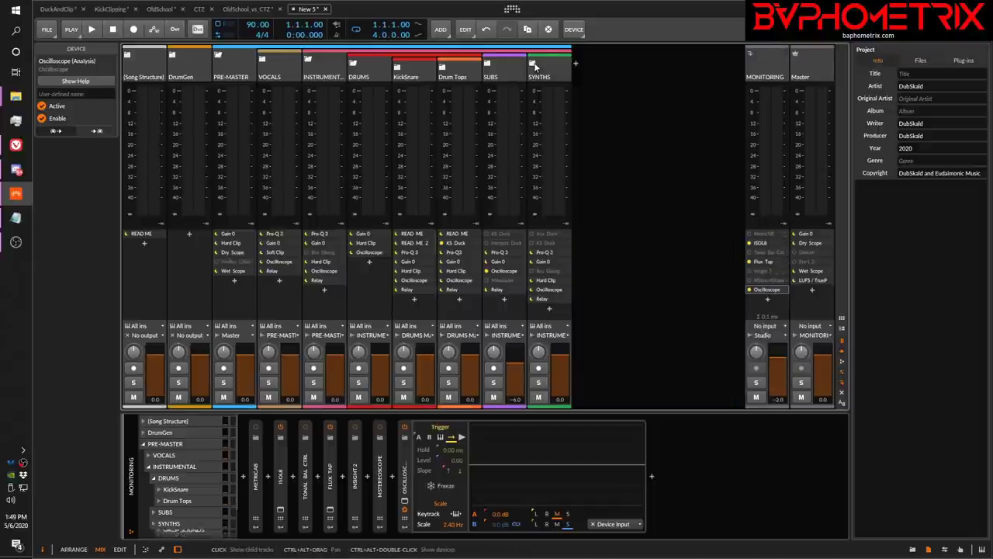
left_click(380, 69)
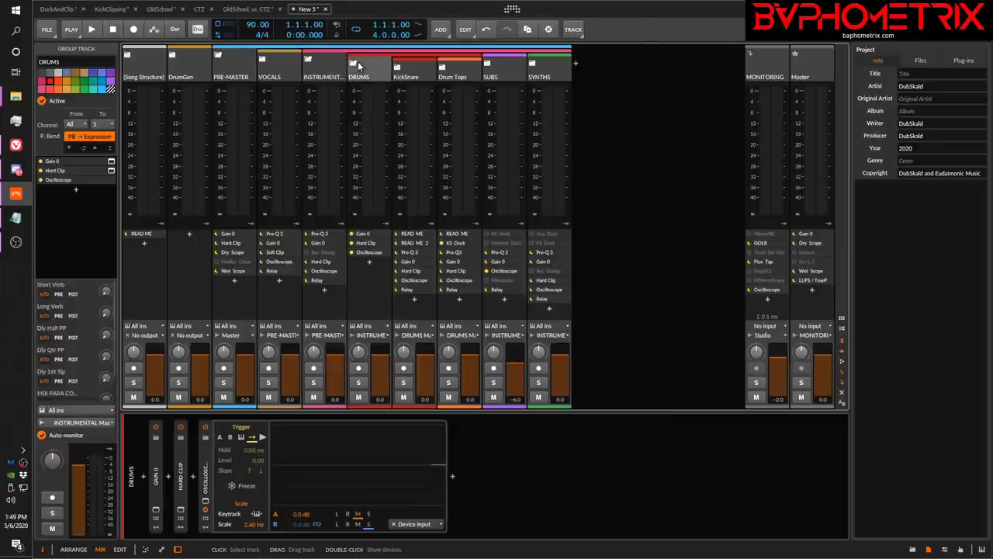
left_click(355, 66)
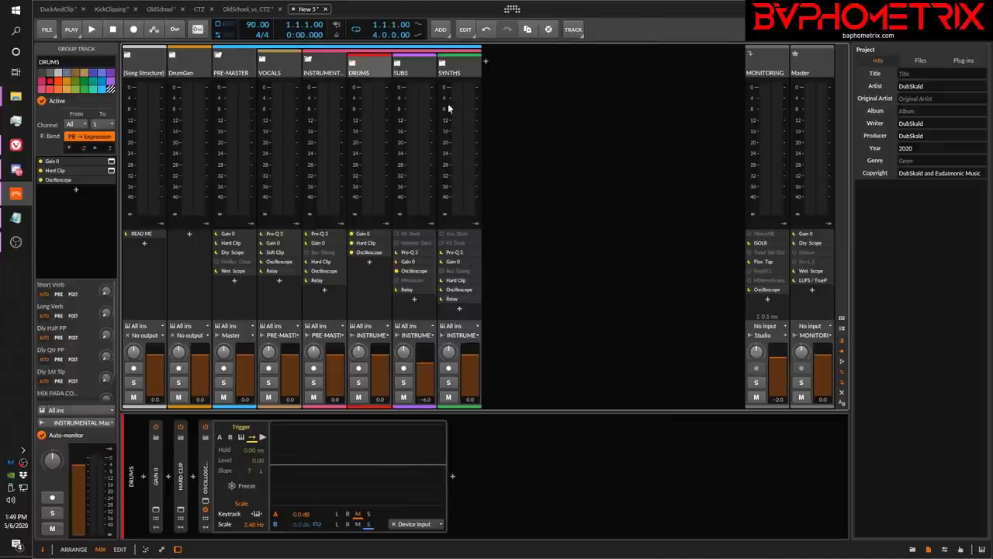
left_click(444, 65)
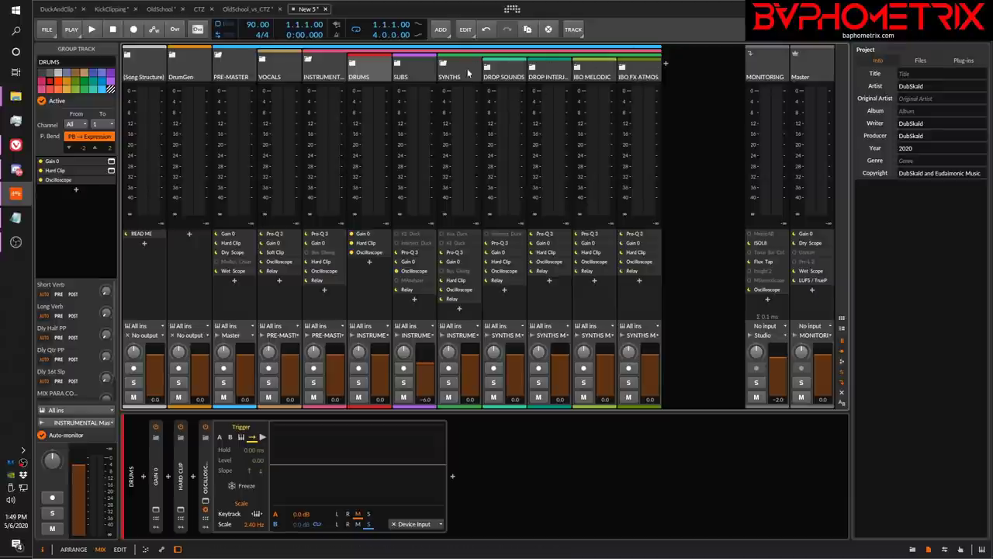
left_click(444, 64)
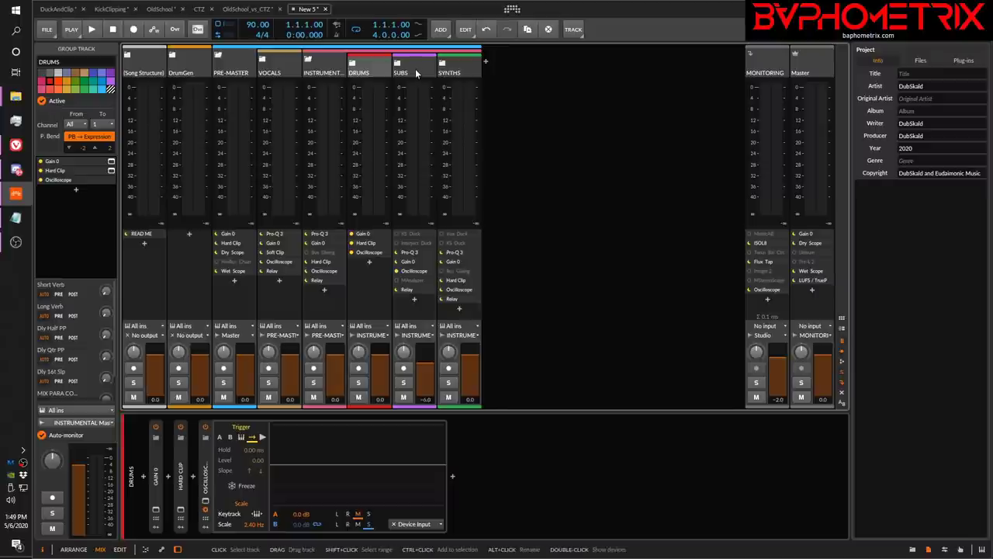
Step: Collapse the INSTRUMENTAL and PRE-MASTER groups and view the devices nested inside the PRE-MASTER mixbus chain
left_click(310, 60)
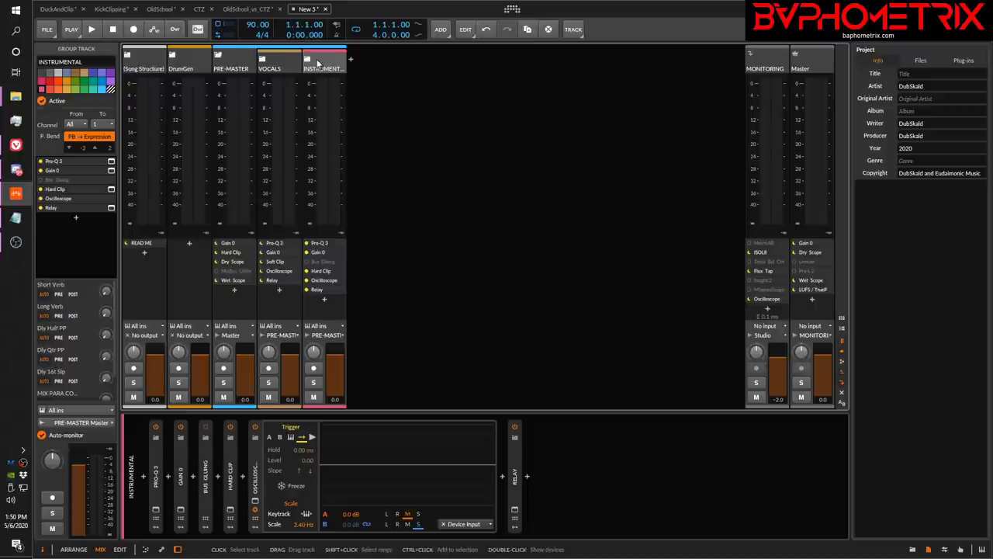
left_click(218, 56)
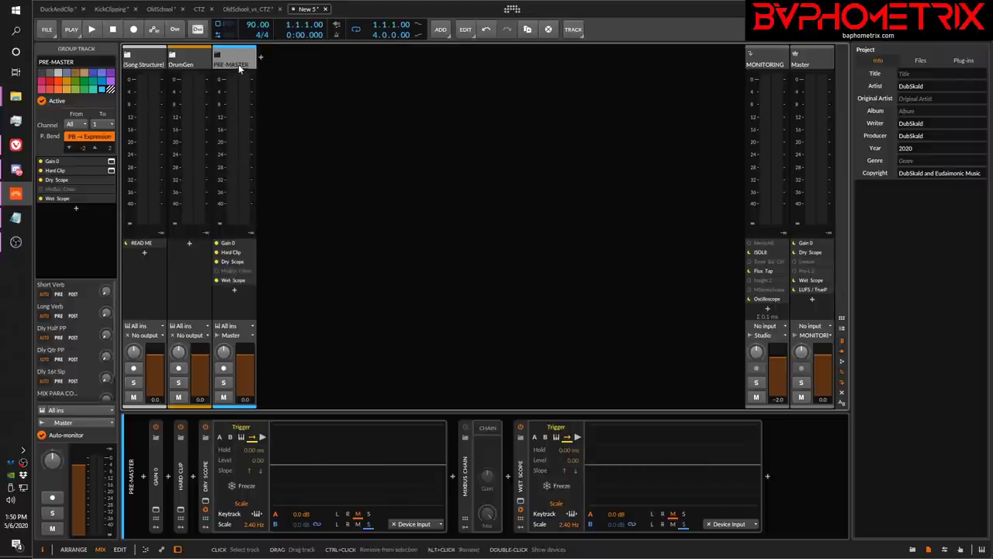
left_click(488, 432)
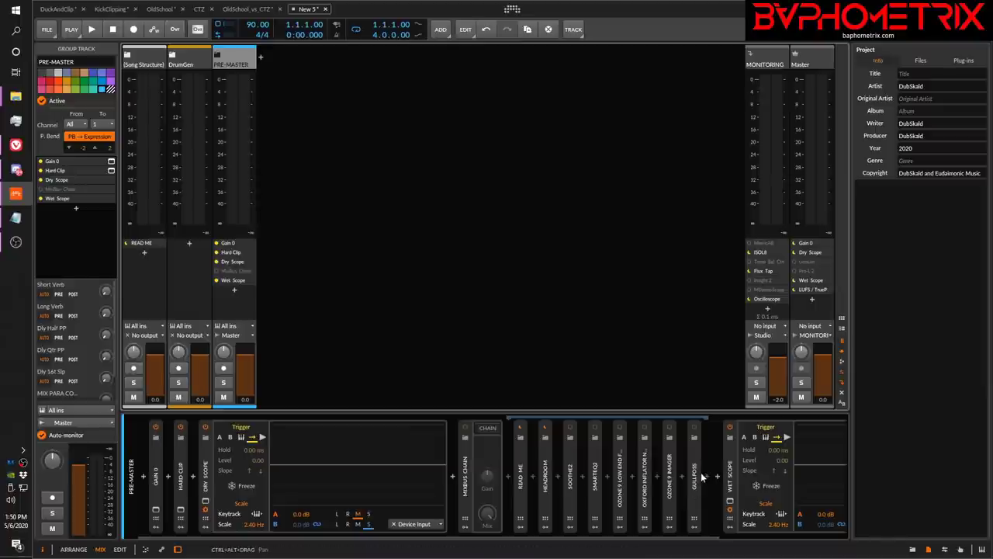
left_click(487, 427)
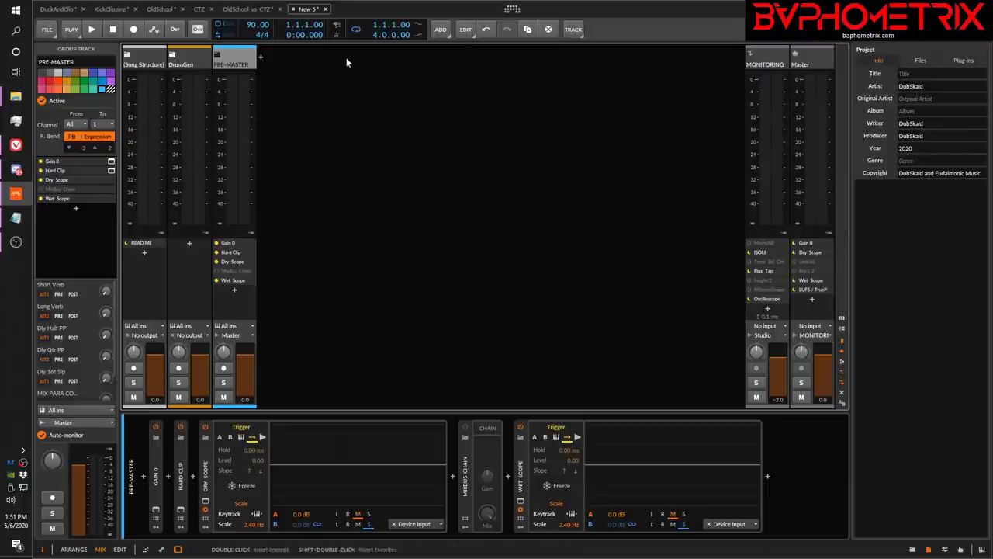
Step: Expand the PRE-MASTER, INSTRUMENTAL, DRUMS and DrumGen groups and select the DG RR-XO track to show its devices
left_click(218, 54)
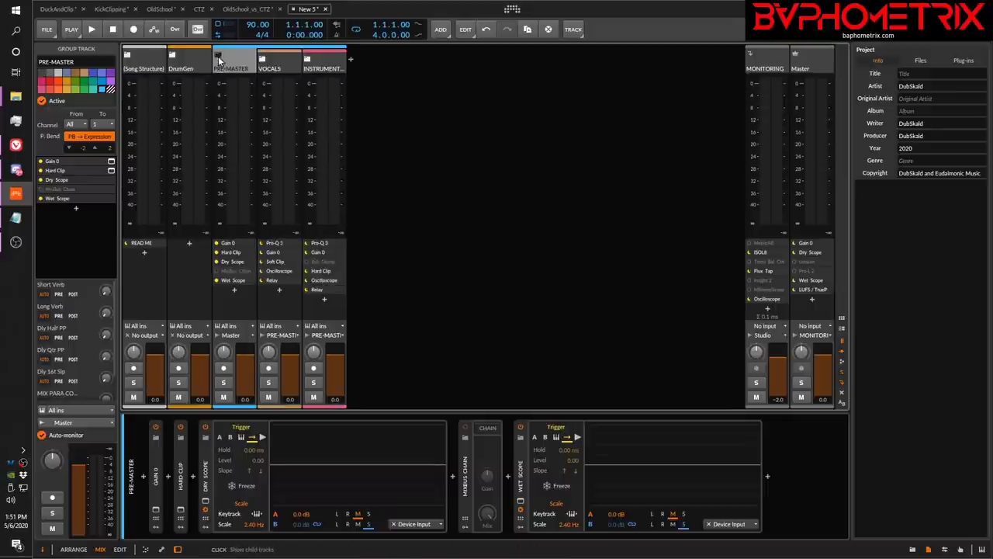
left_click(307, 59)
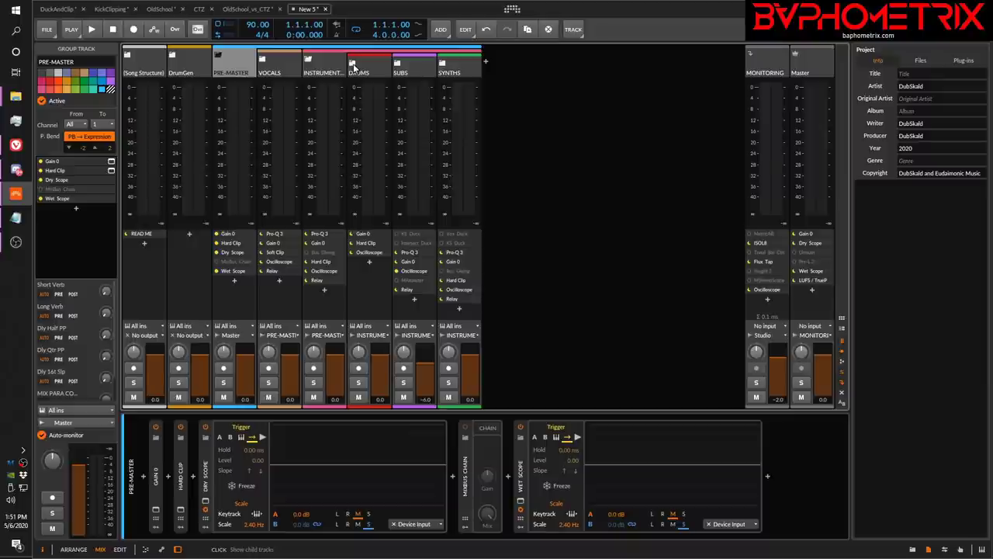
left_click(353, 66)
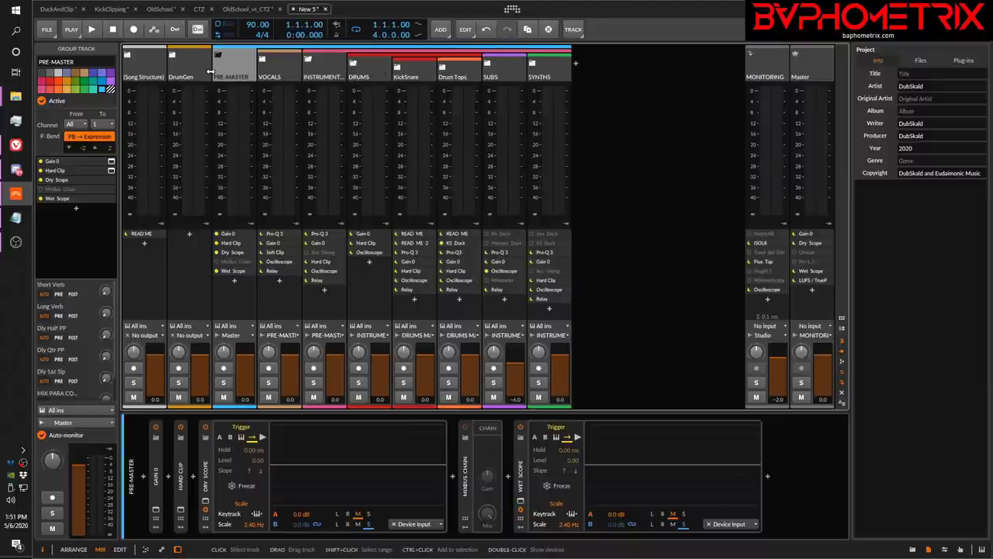
left_click(172, 56)
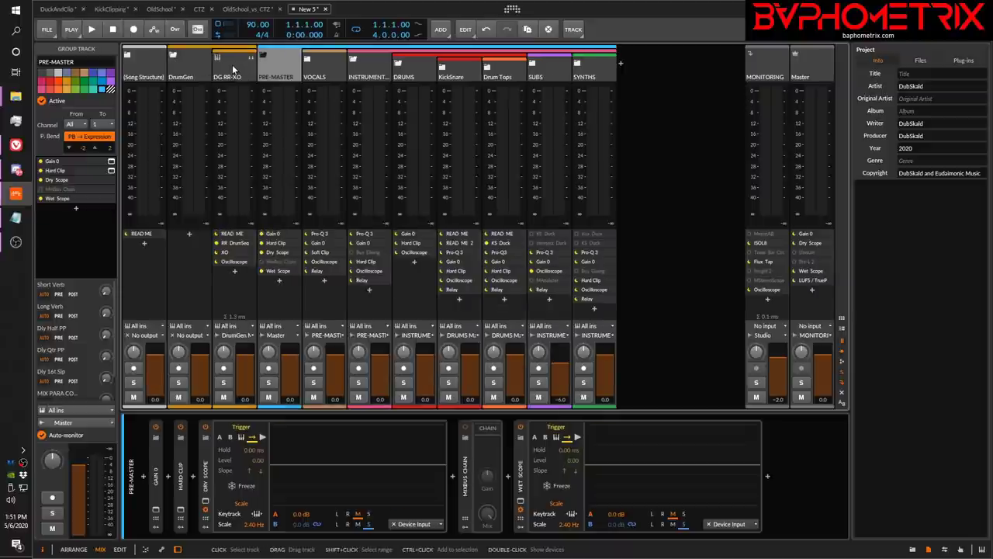
left_click(232, 70)
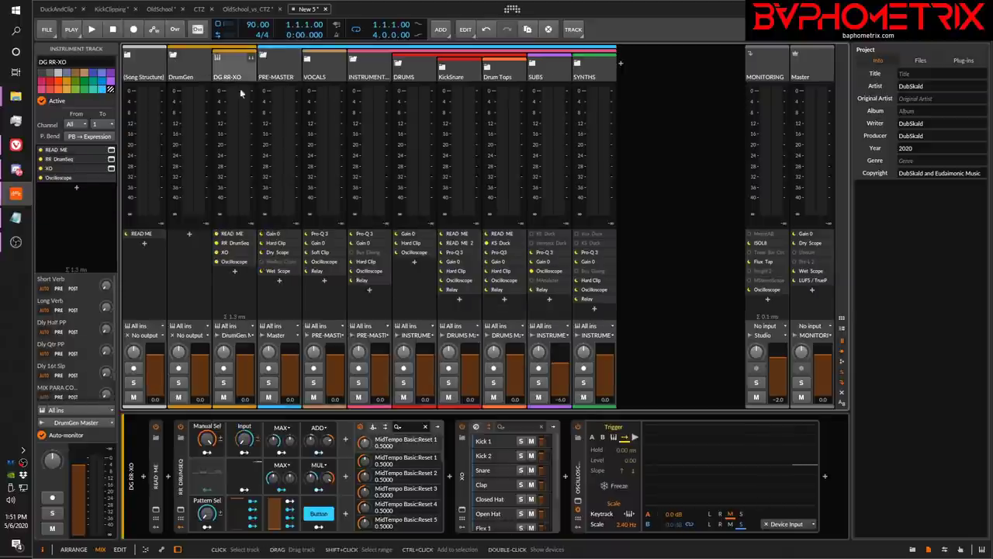
Step: View the RR DrumSeq pattern in its plug-in window alongside the Manual Sel control, and close the window
left_click(181, 512)
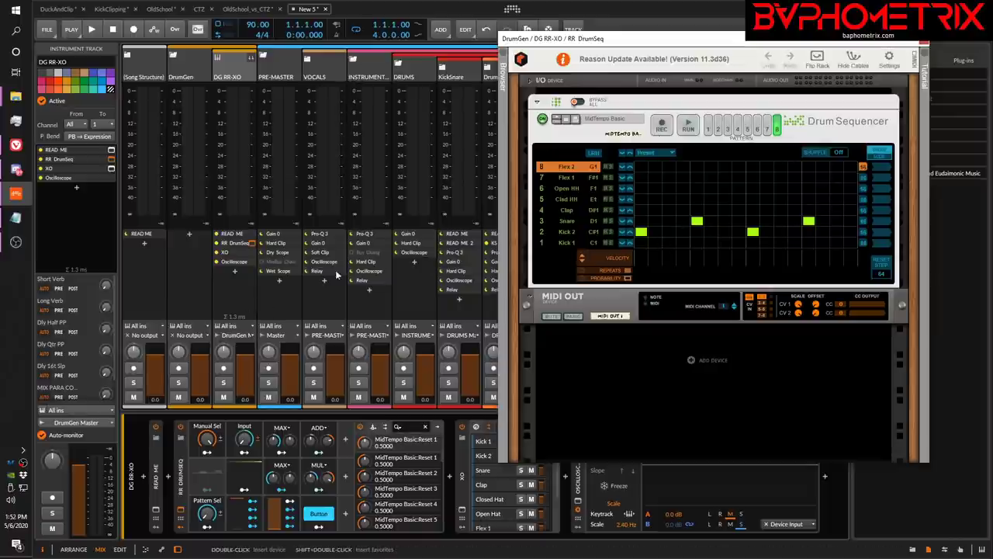
left_click_drag(205, 440, 206, 439)
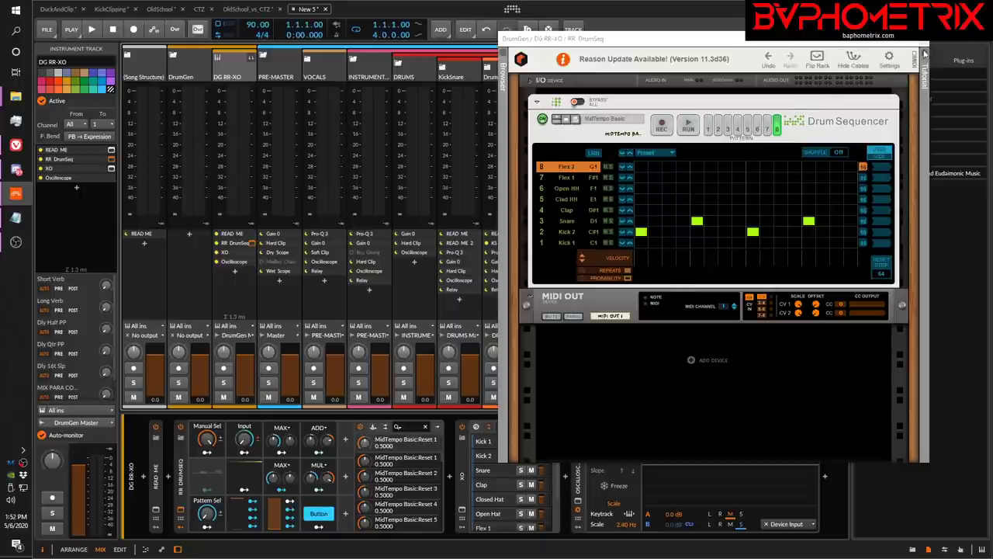
left_click(927, 44)
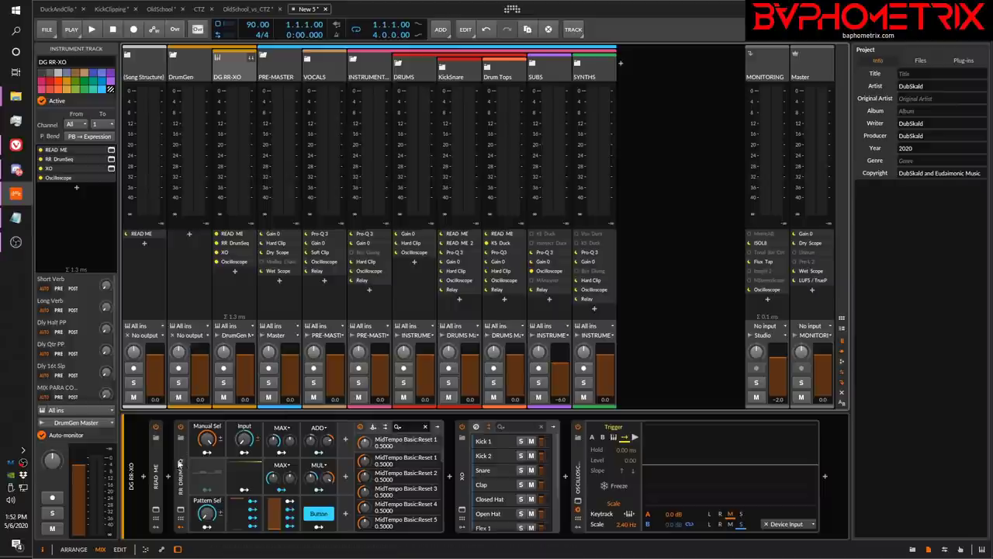
Step: Open the XO plug-in, view its sample space, search filters and edit page, and close its window
left_click(461, 511)
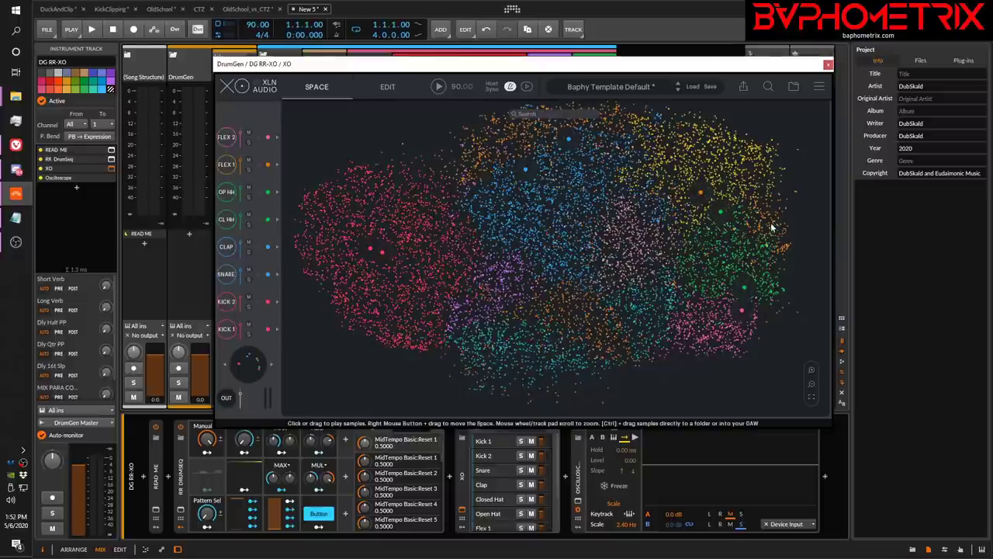
left_click(768, 86)
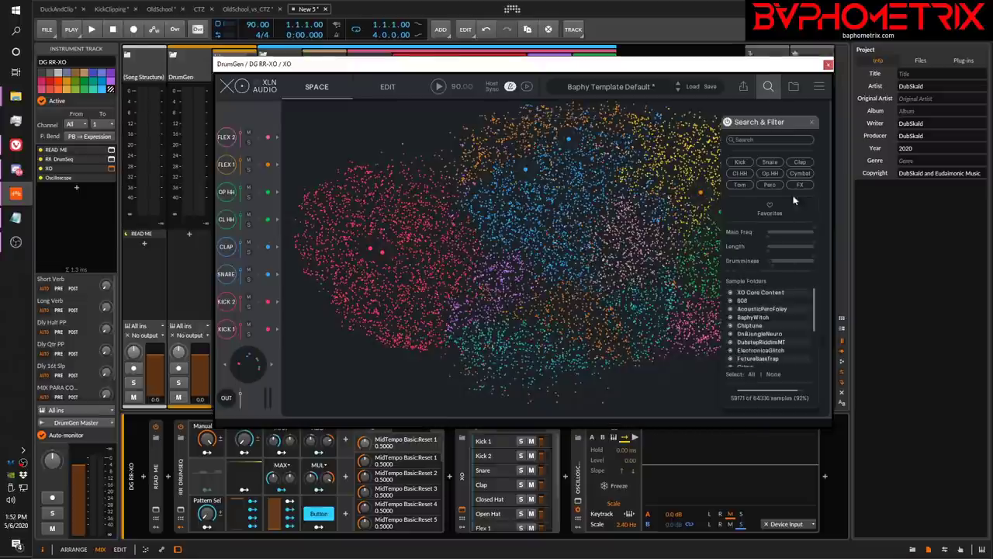
left_click(768, 86)
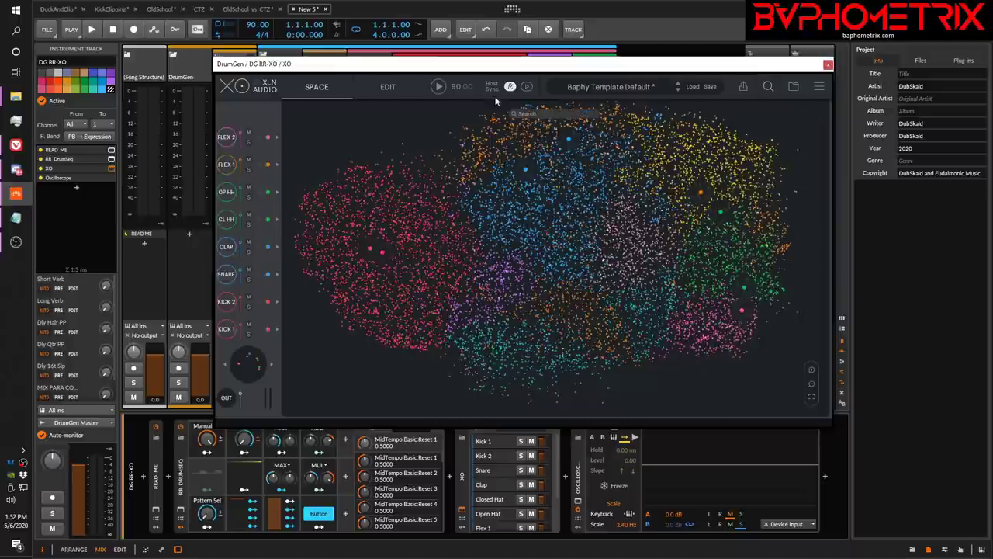
left_click(388, 87)
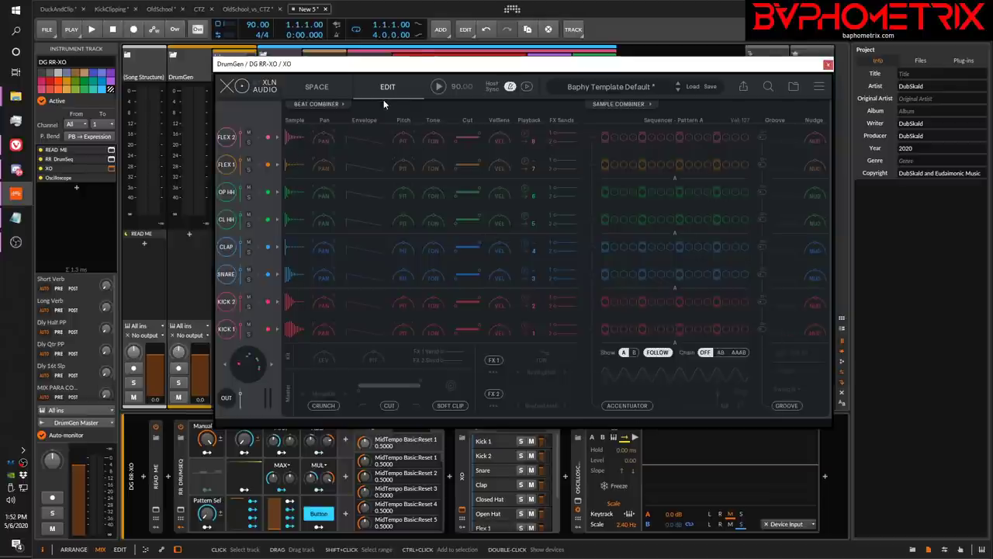
left_click(329, 91)
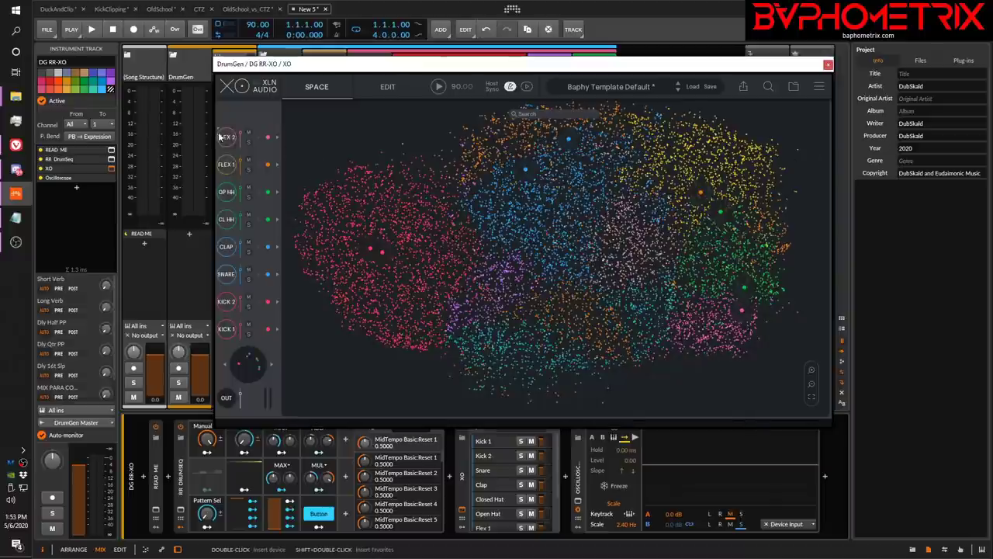
left_click(828, 66)
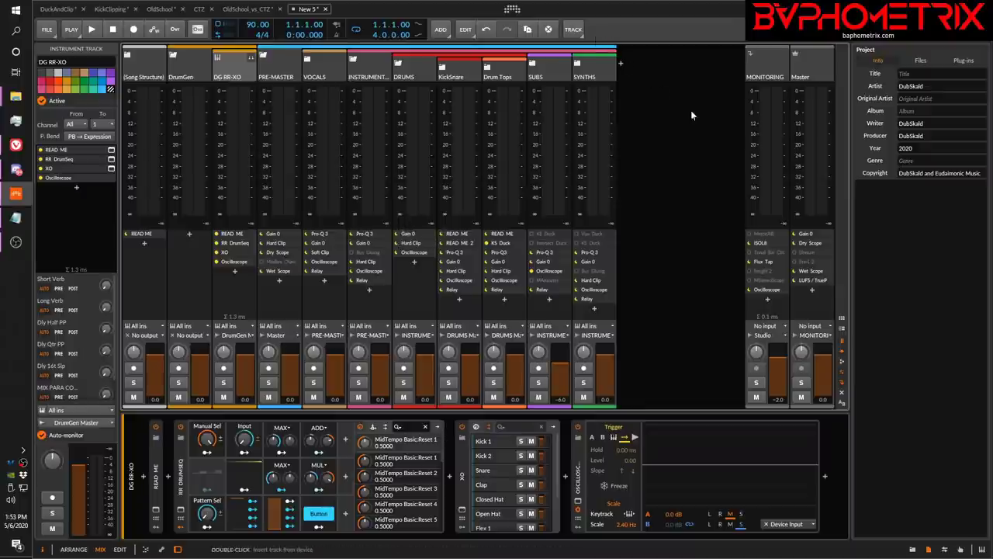
Step: Play the generated drum pattern, expand the KickSnare group and play again to check the individual drum channel levels
key("space")
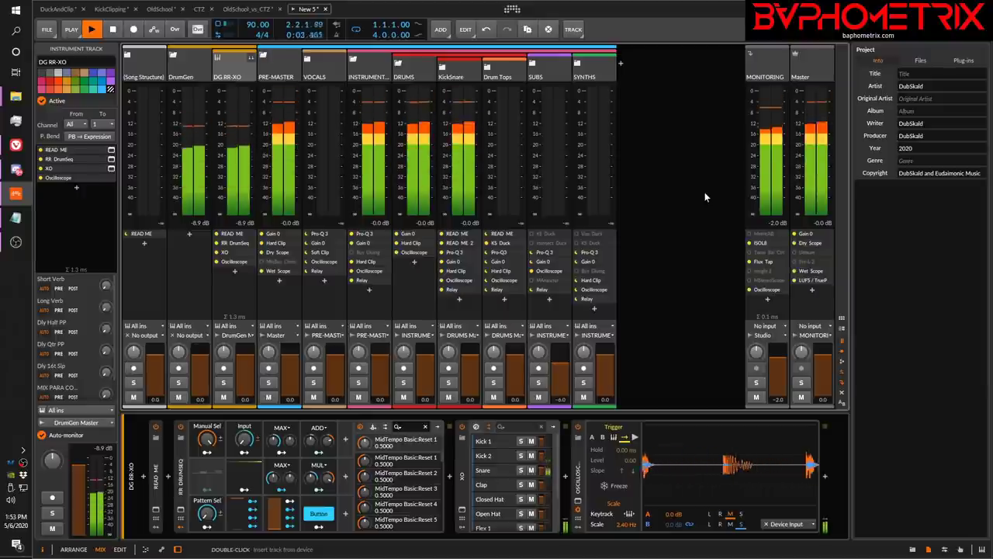
key("space")
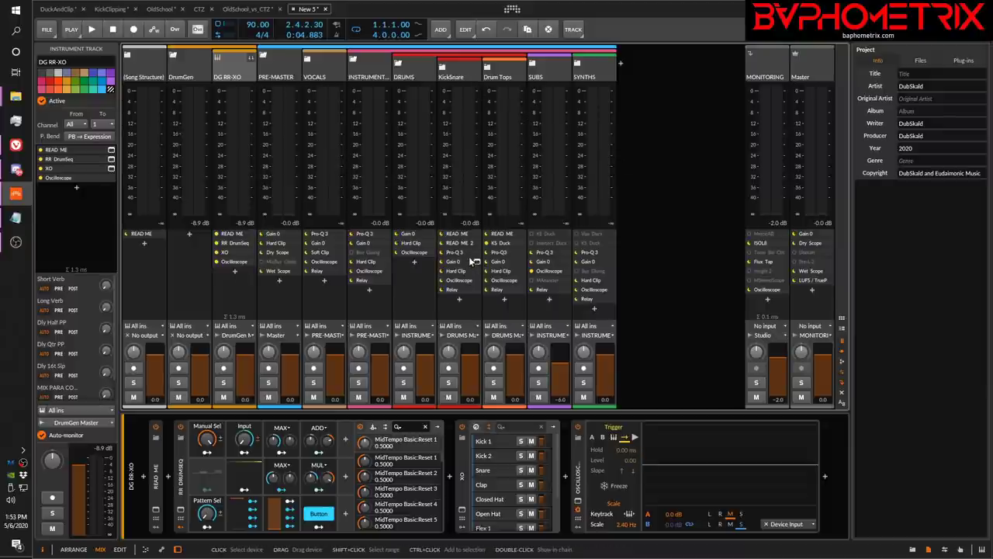
left_click(442, 68)
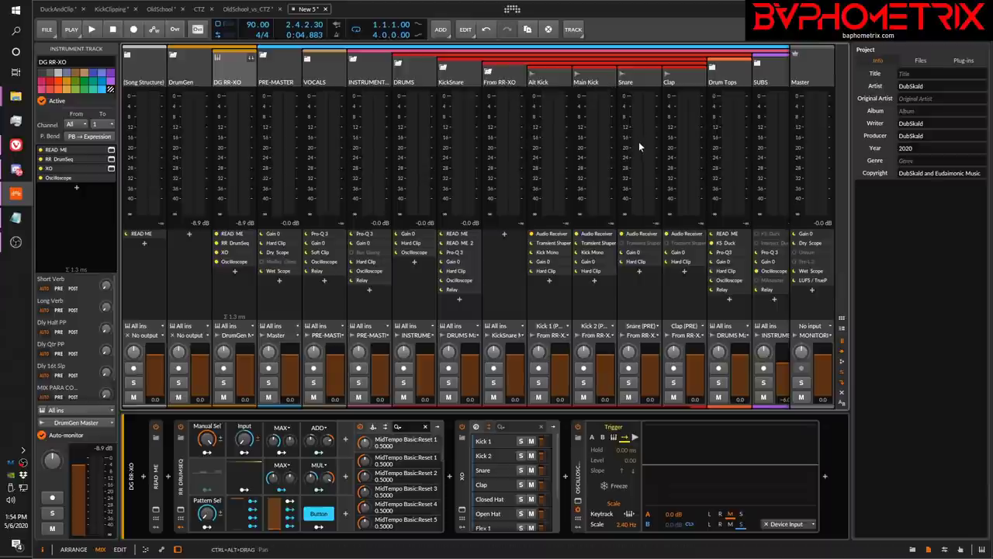
key("space")
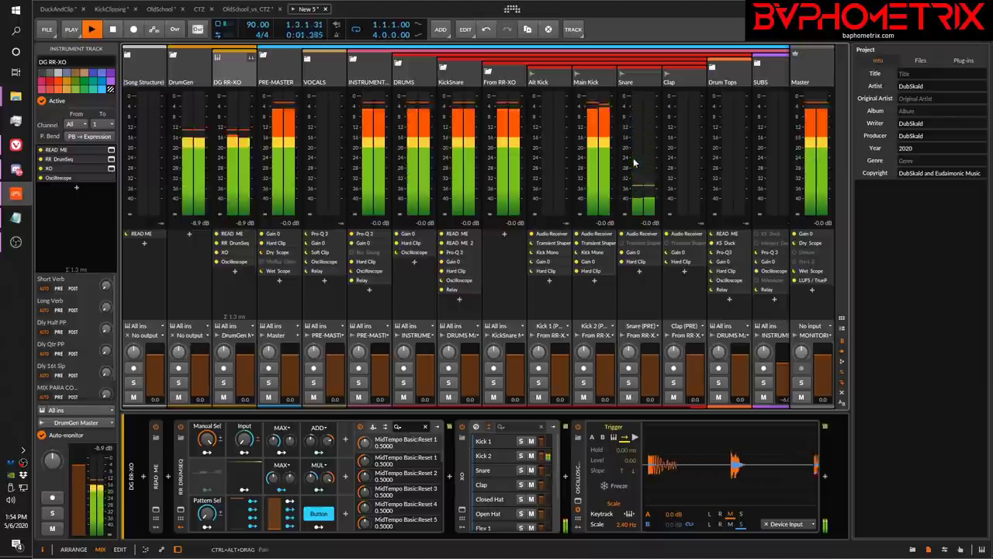
key("space")
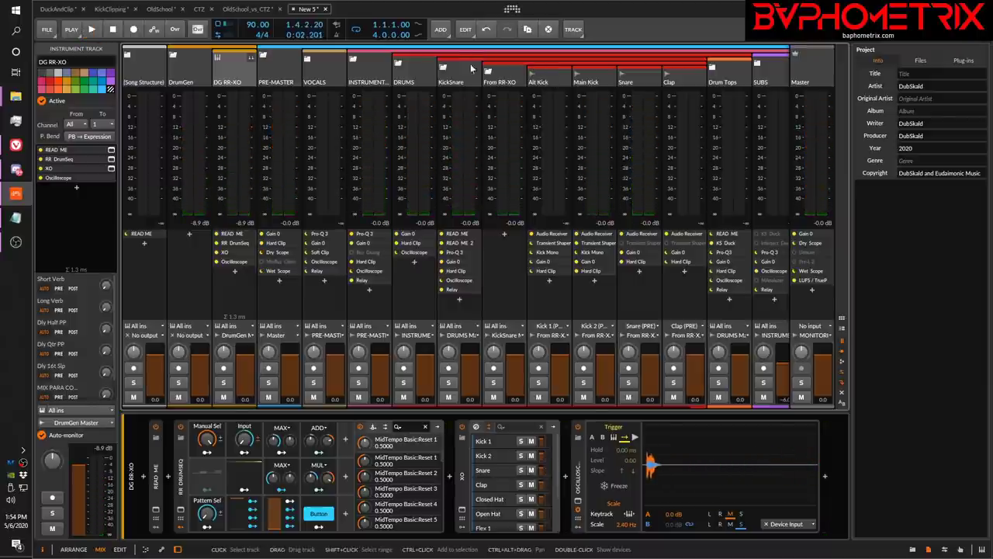
Step: Select the DRUMS group and play the pattern to examine its waveform on the group's Oscilloscope
left_click(413, 78)
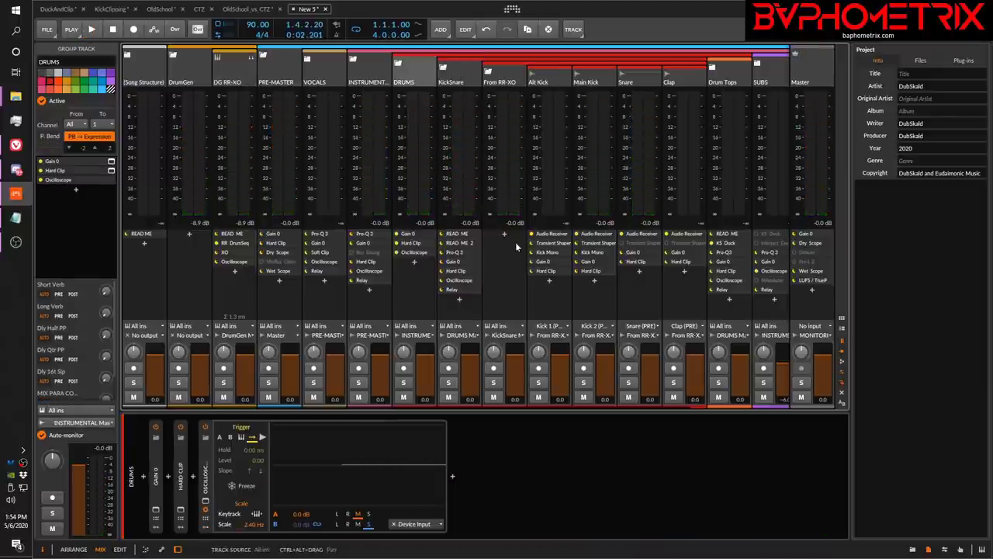
key("space")
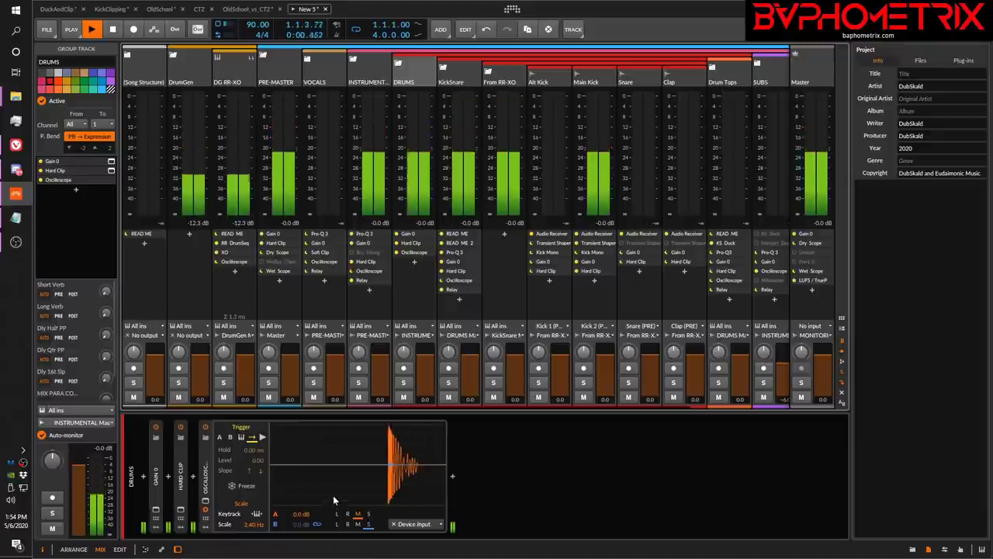
key("space")
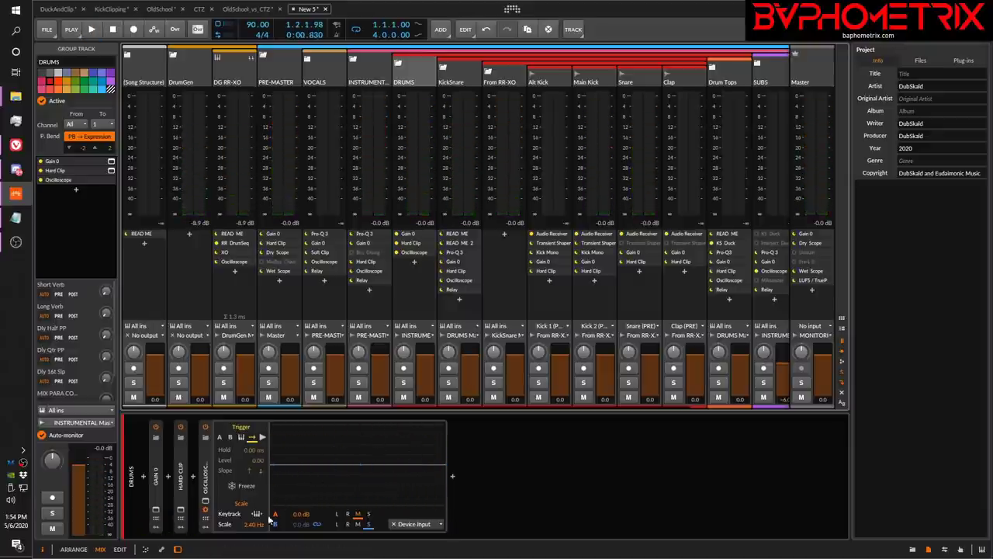
key("space")
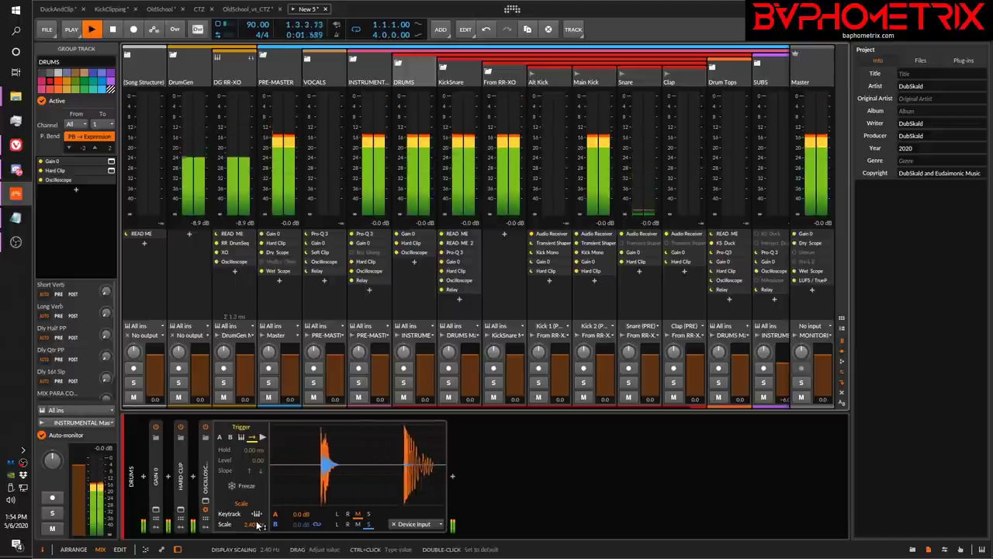
key("space")
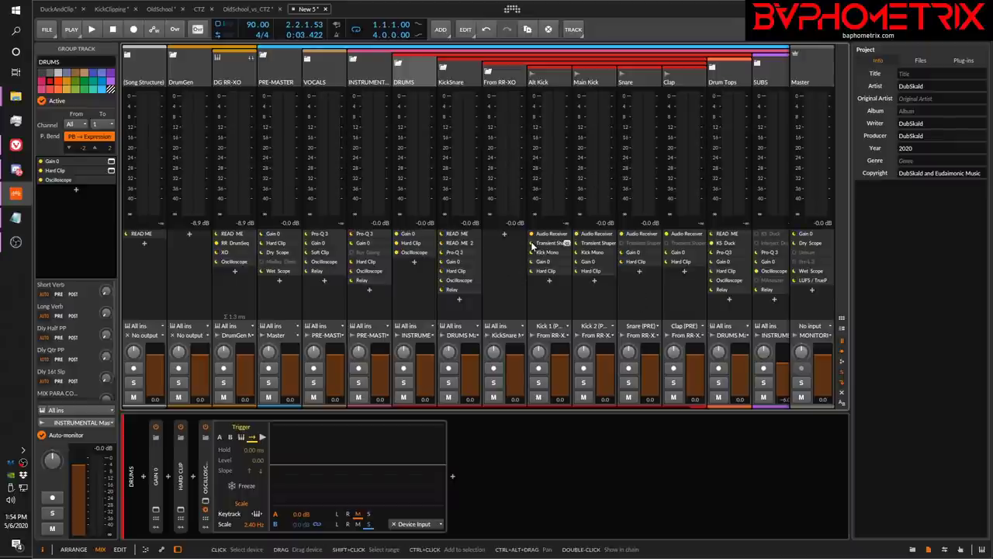
Step: Bypass the Transient Shapers on Alt Kick and Main Kick, play the pattern without them, and re-enable both
left_click(567, 245)
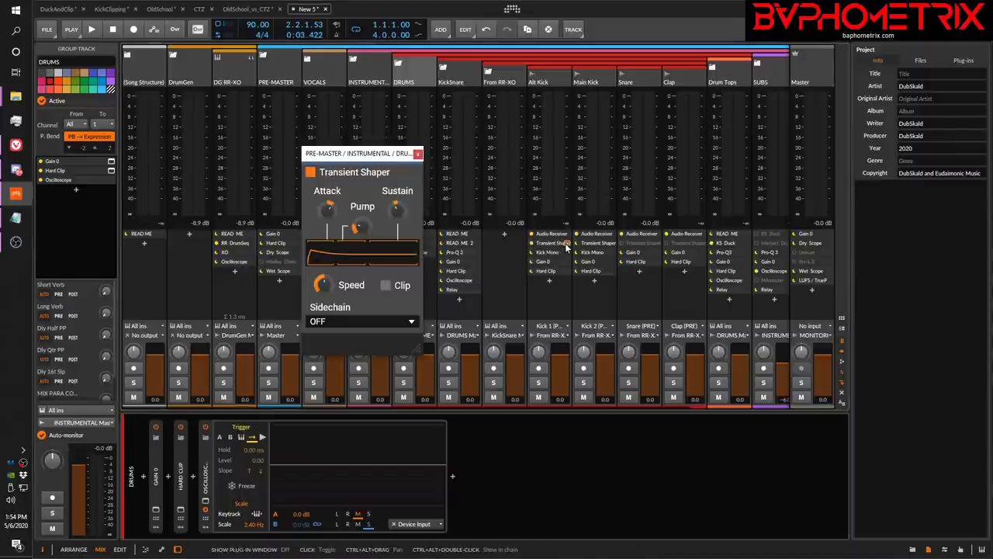
left_click(566, 245)
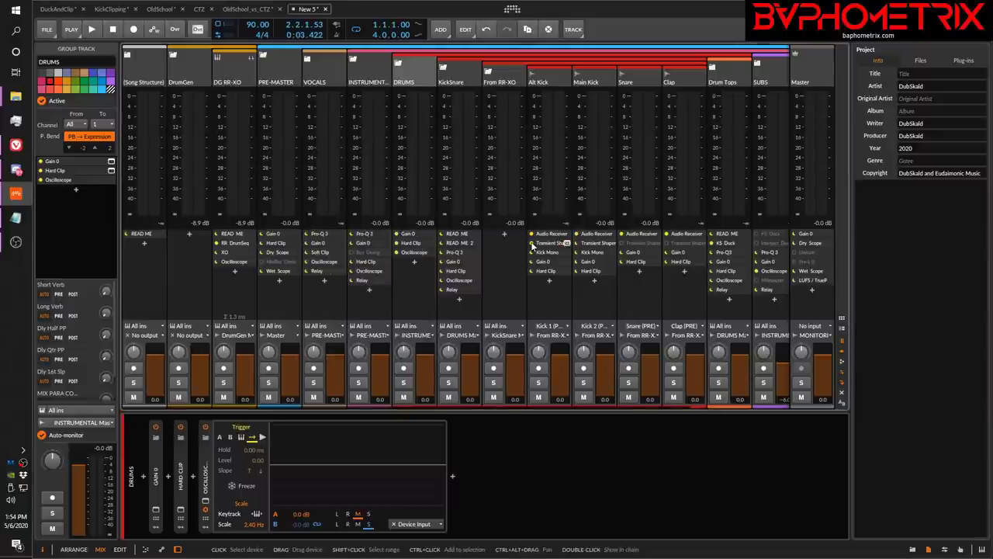
left_click(556, 249)
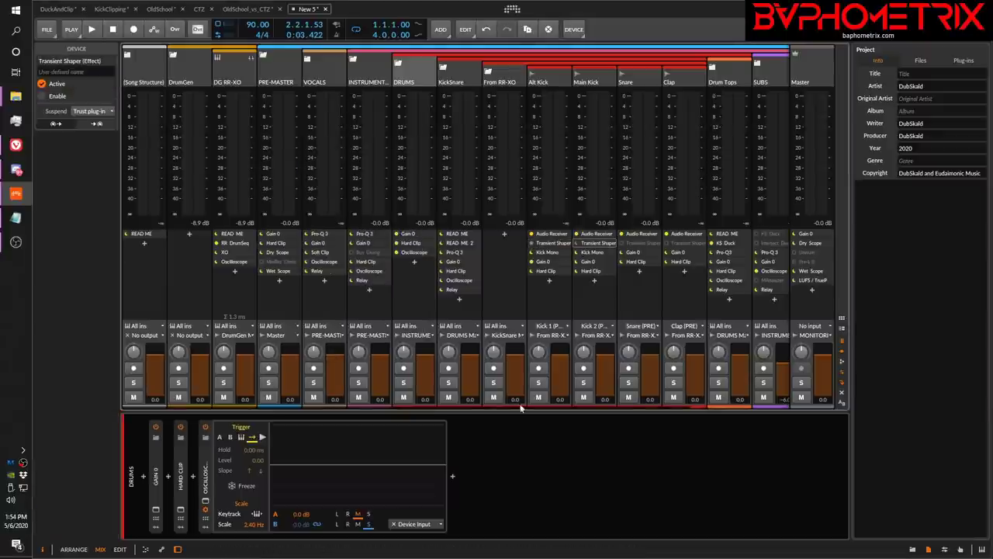
key("space")
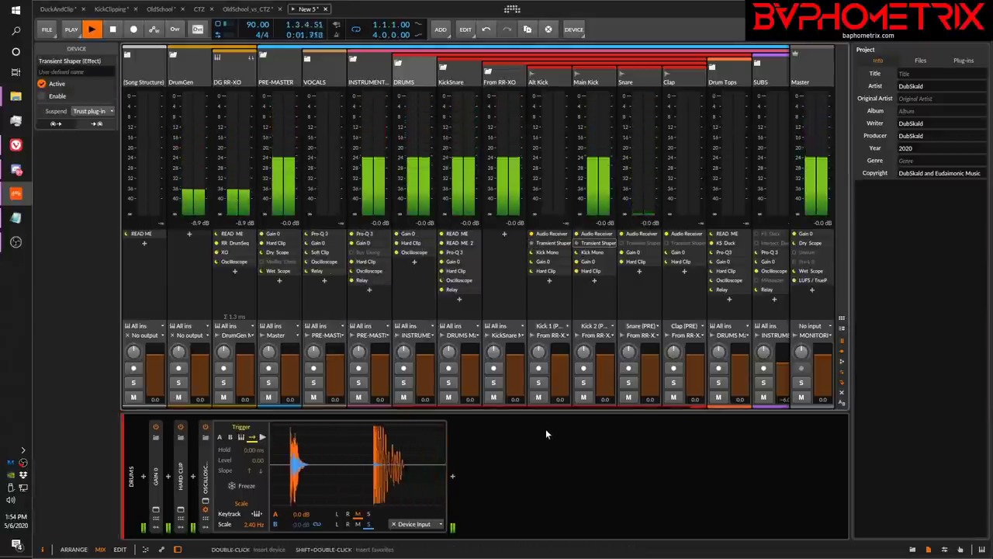
key("space")
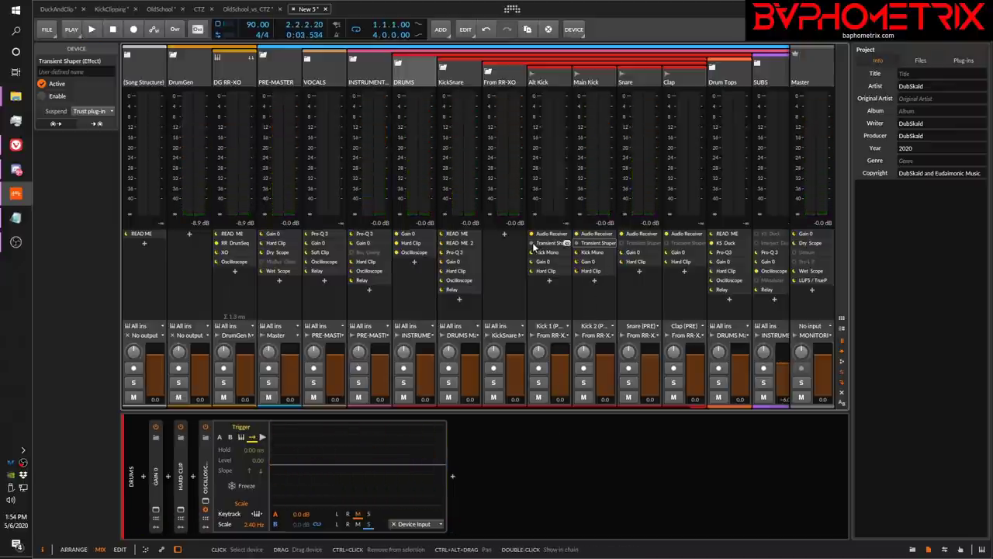
left_click(532, 244)
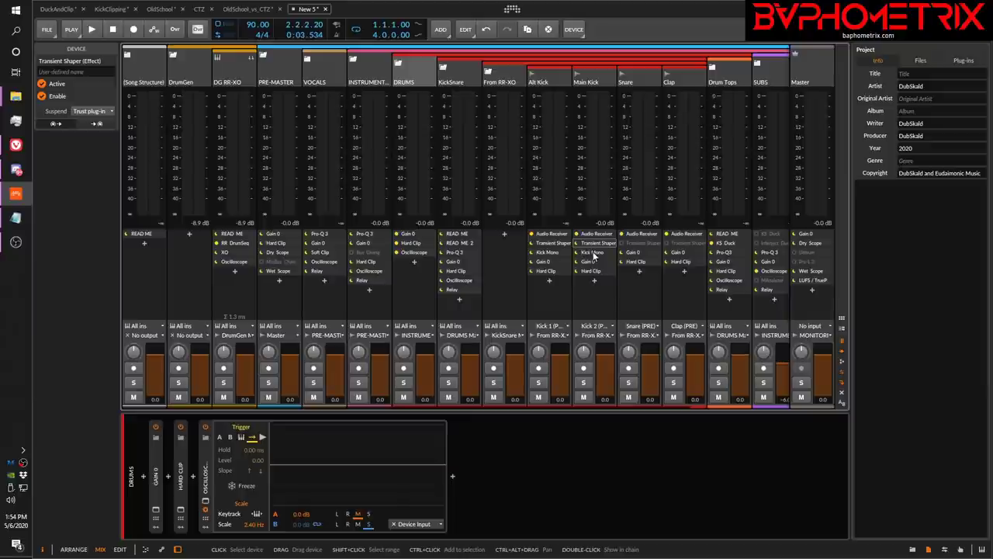
Step: Show the Main Kick track's device chain and play the pattern to check the kick's peak level
left_click(592, 252)
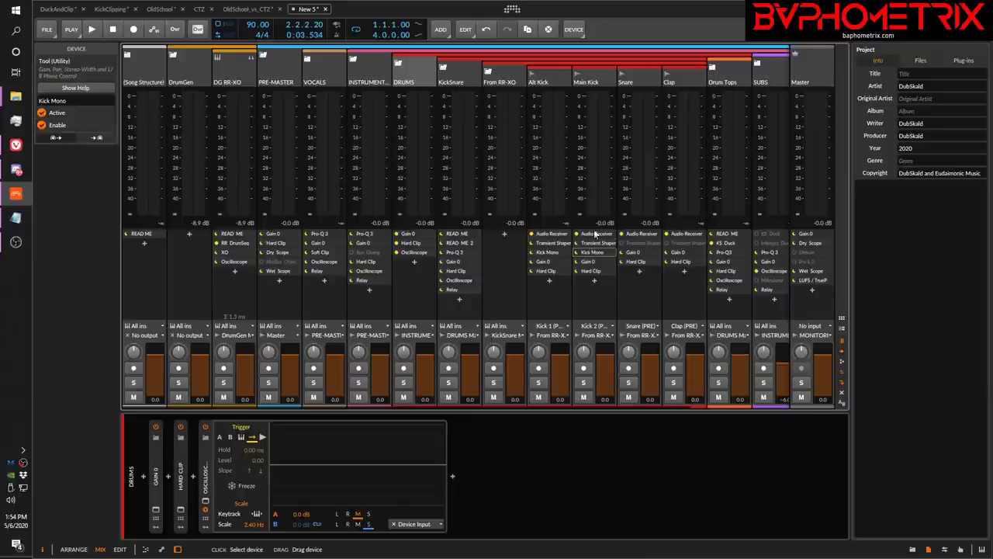
left_click(605, 70)
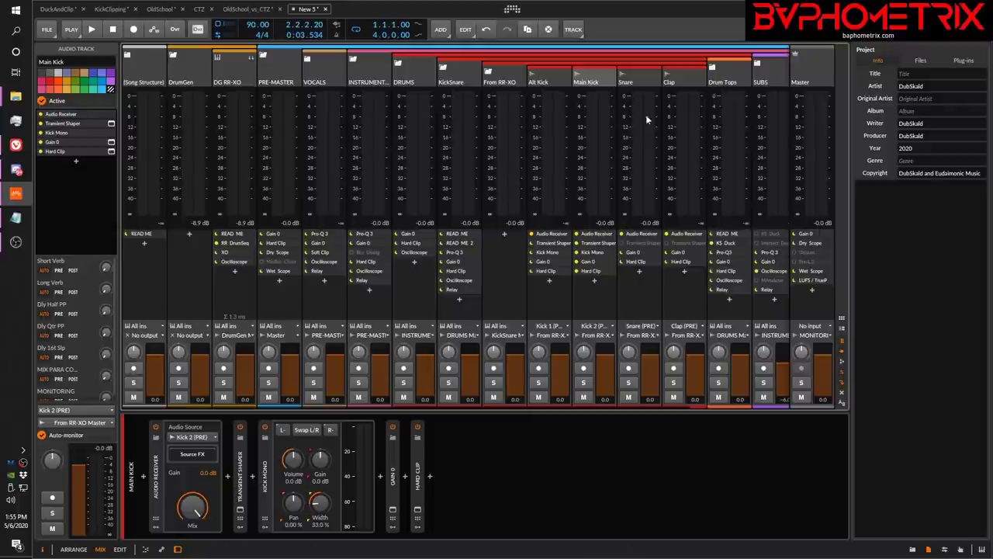
key("space")
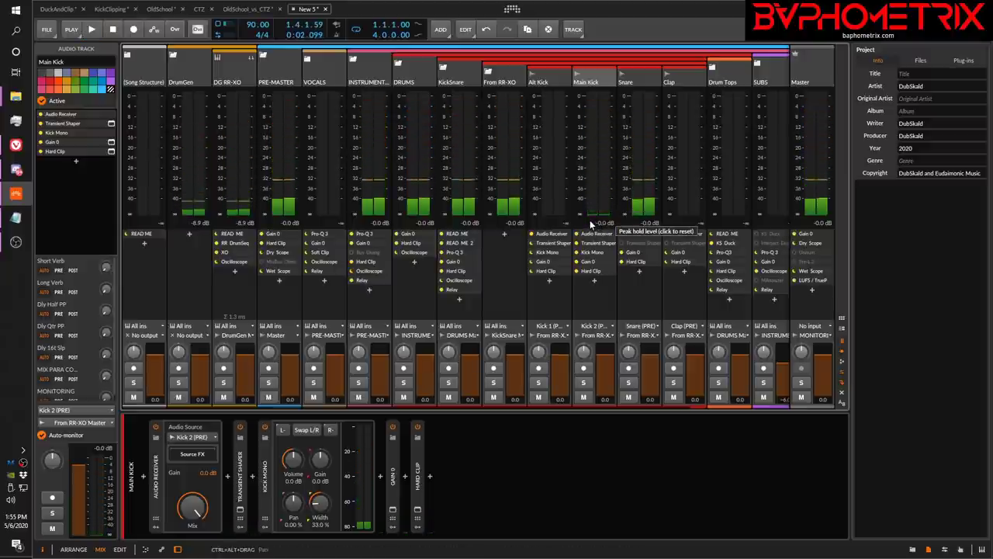
left_click(591, 225)
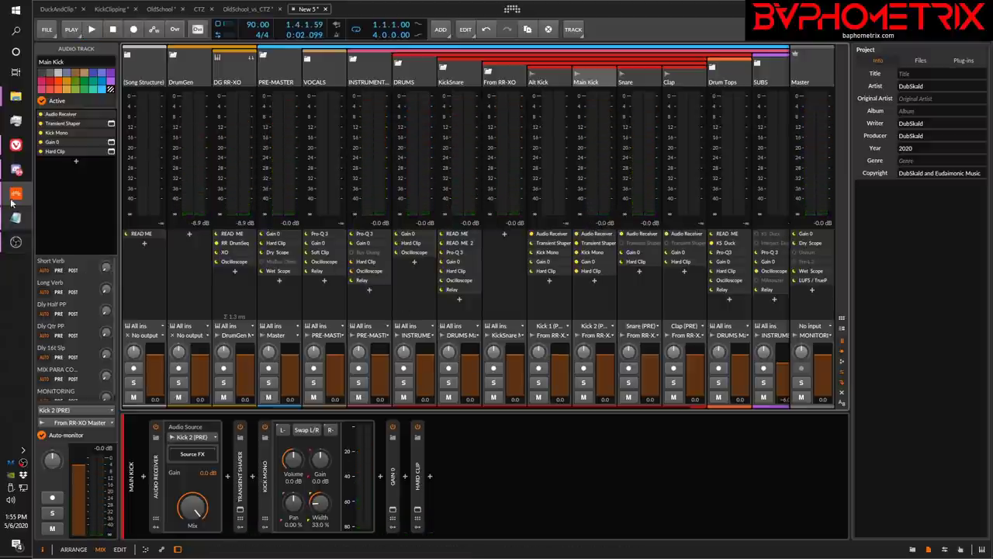
Step: Switch to the web browser and show the "How to do Clip-to-Zero production" slide of the strategy presentation
left_click(16, 144)
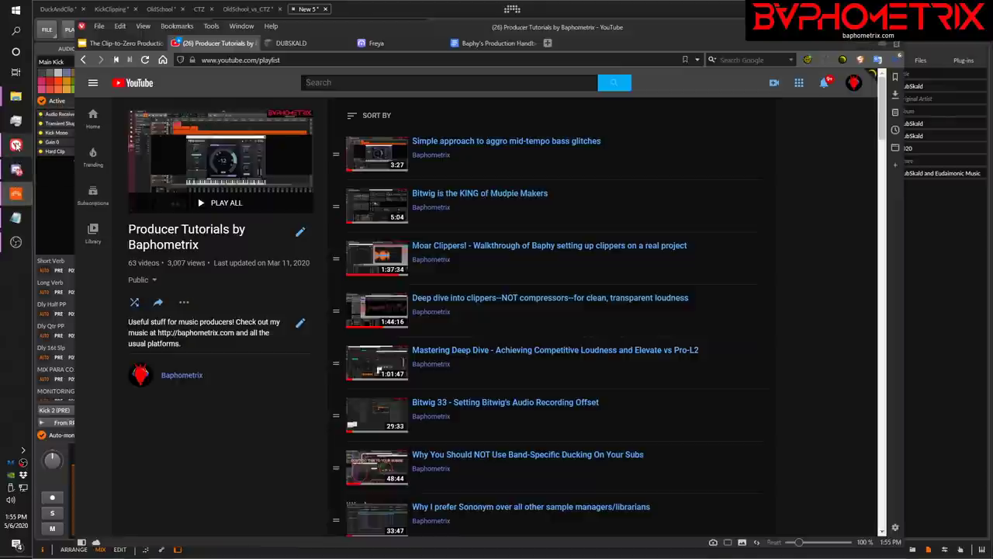
left_click(138, 43)
left_click(126, 412)
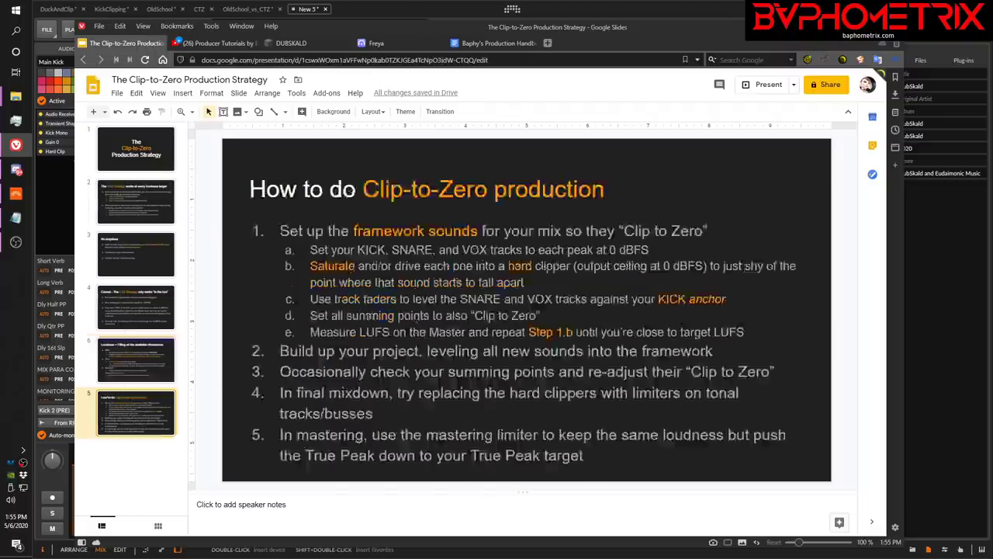
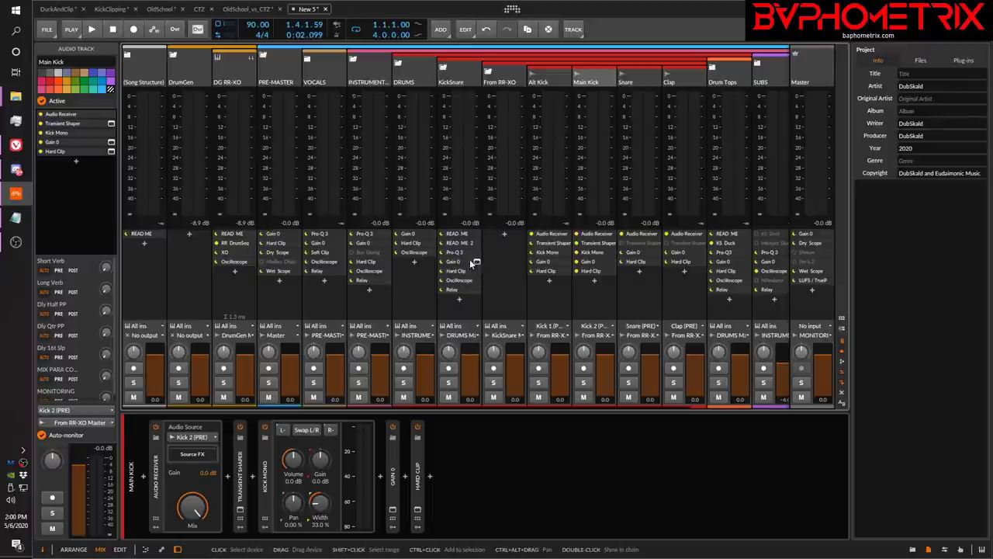
Step: Collapse and re-expand the From RR-XO group, and set the pre-gain of the Main Kick's Gain 0 device to 0.0
left_click(489, 74)
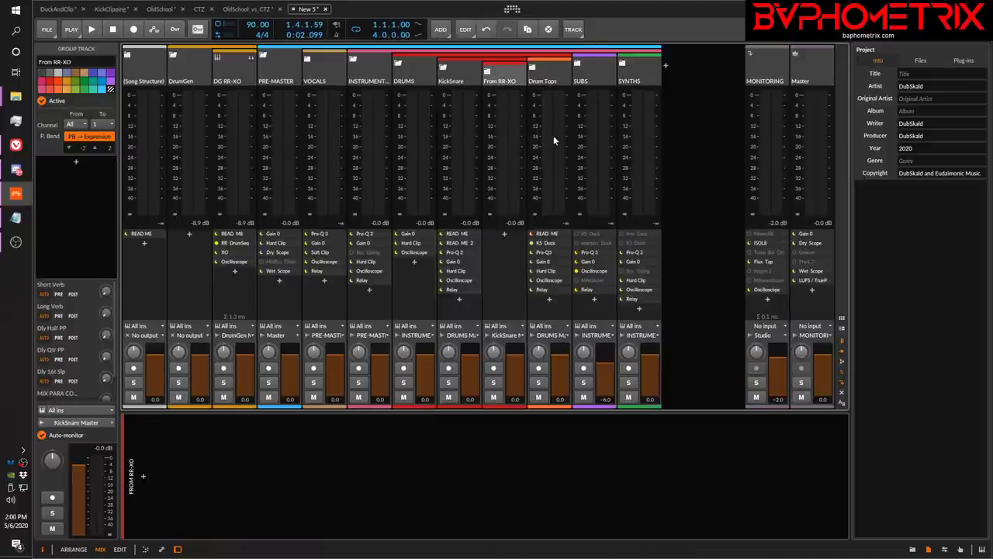
left_click(487, 72)
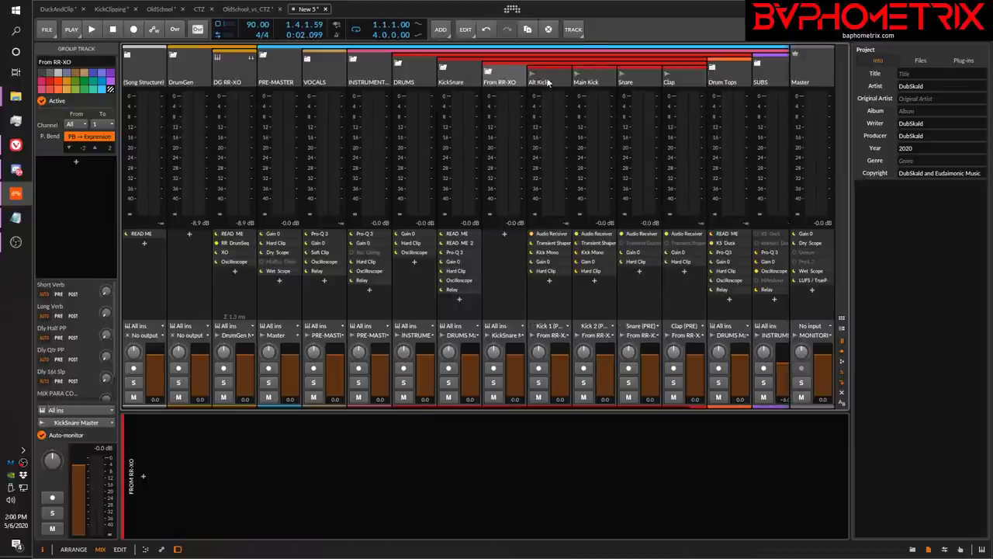
scroll(589, 225, "right", 3)
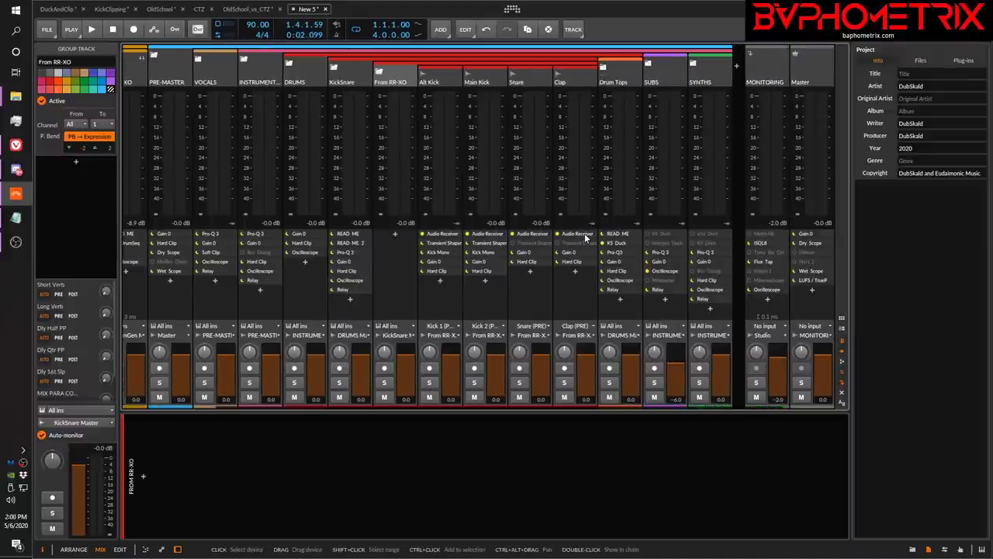
left_click(503, 262)
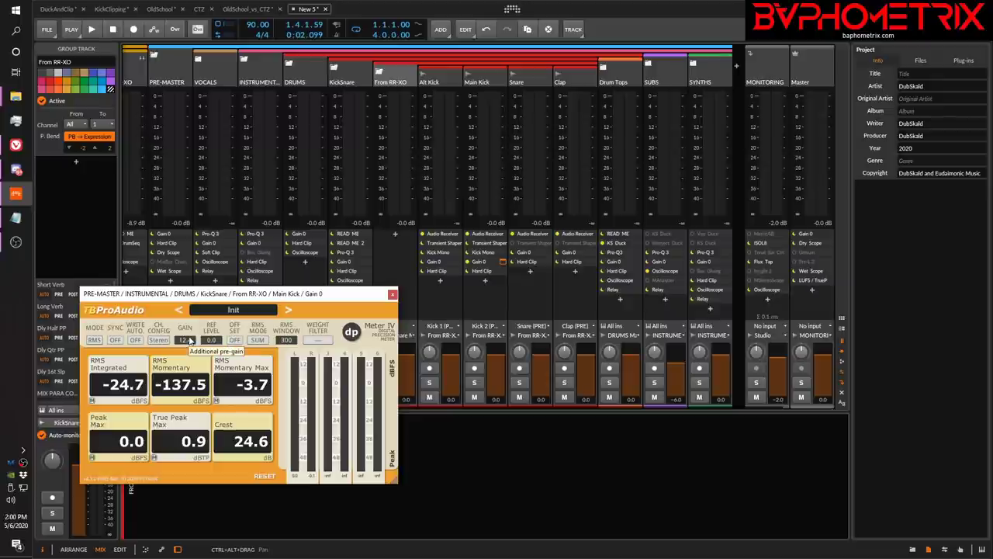
left_click_drag(190, 342, 174, 355)
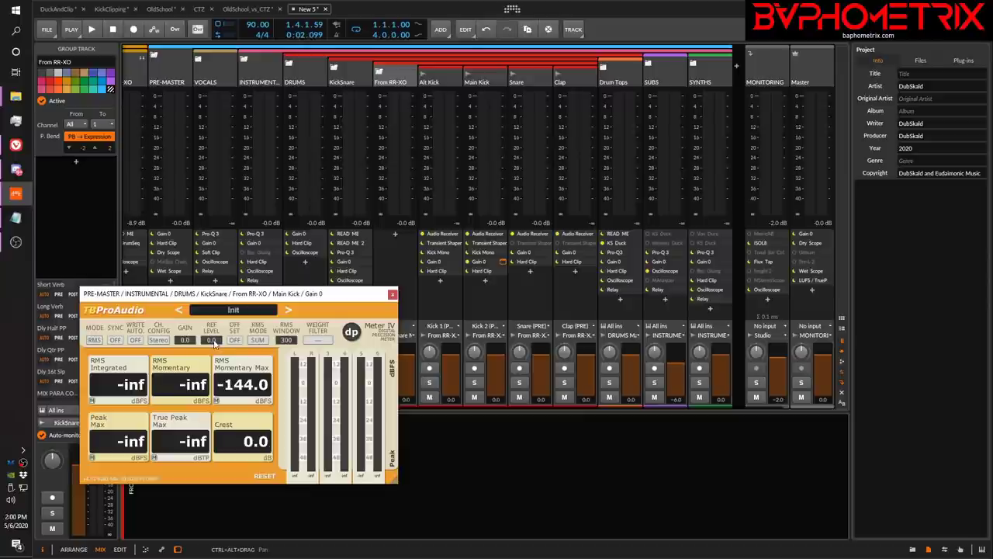
Step: Open the Gain 0 plug-in window of the Snare track, leaving its Hard Clip window closed
left_click(547, 264)
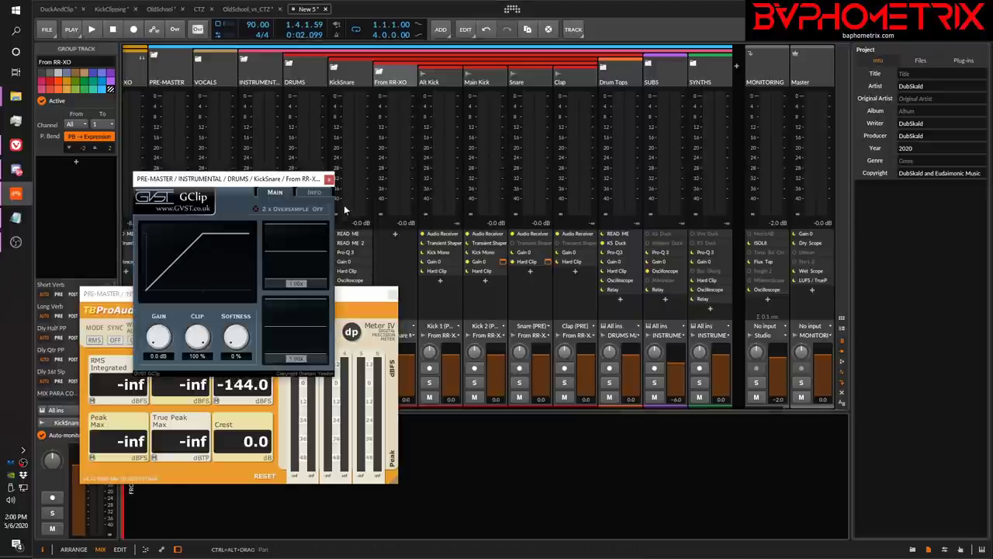
left_click(329, 179)
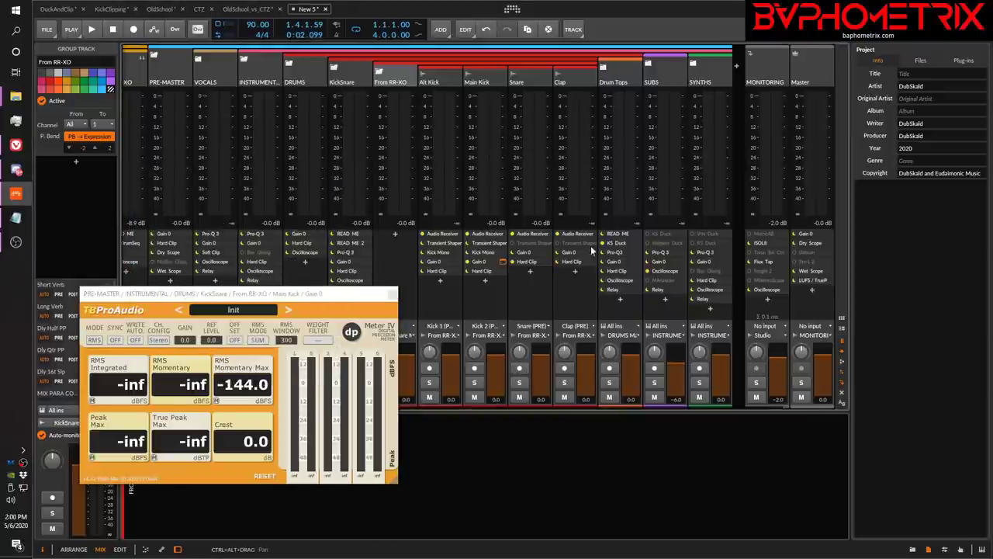
left_click(547, 247)
left_click(546, 250)
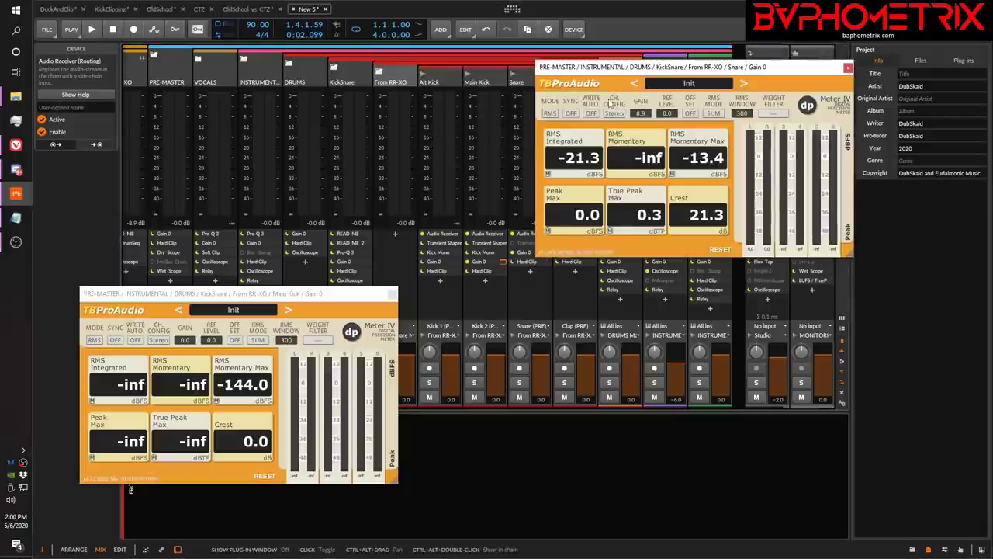
Step: Reset the Snare Gain meter to 0.0 dB gain and play the loop to measure fresh peaks on both the Main Kick and Snare meters
left_click_drag(631, 71, 554, 316)
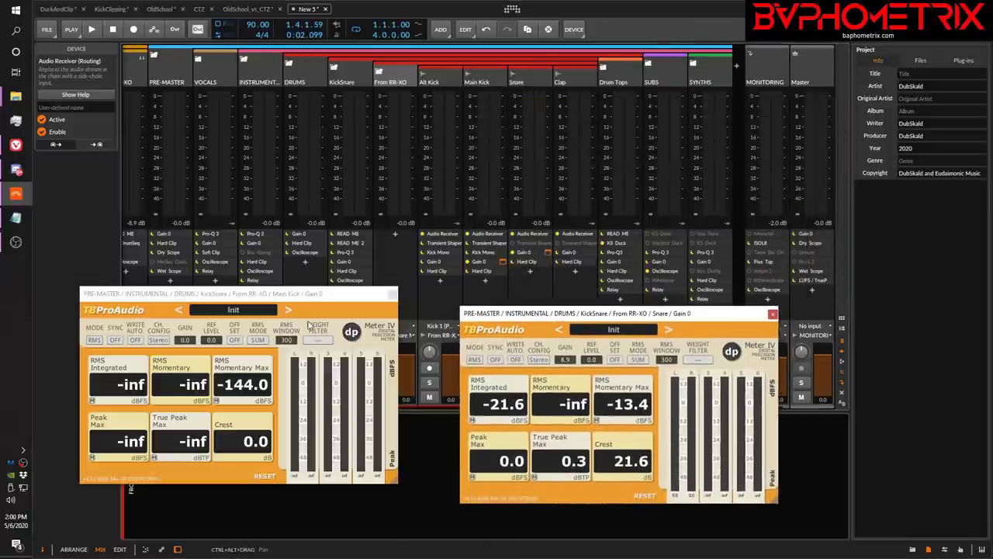
double_click(567, 361)
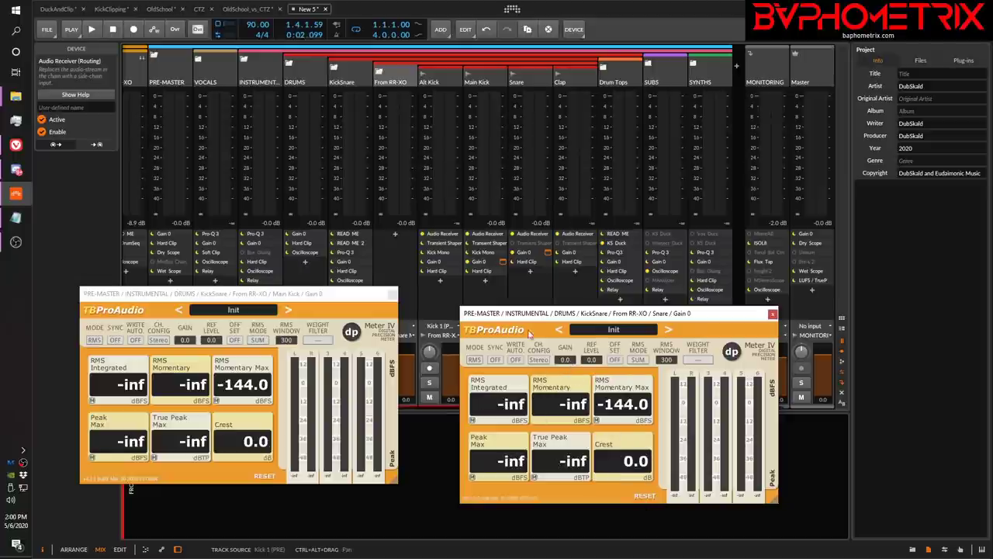
key("space")
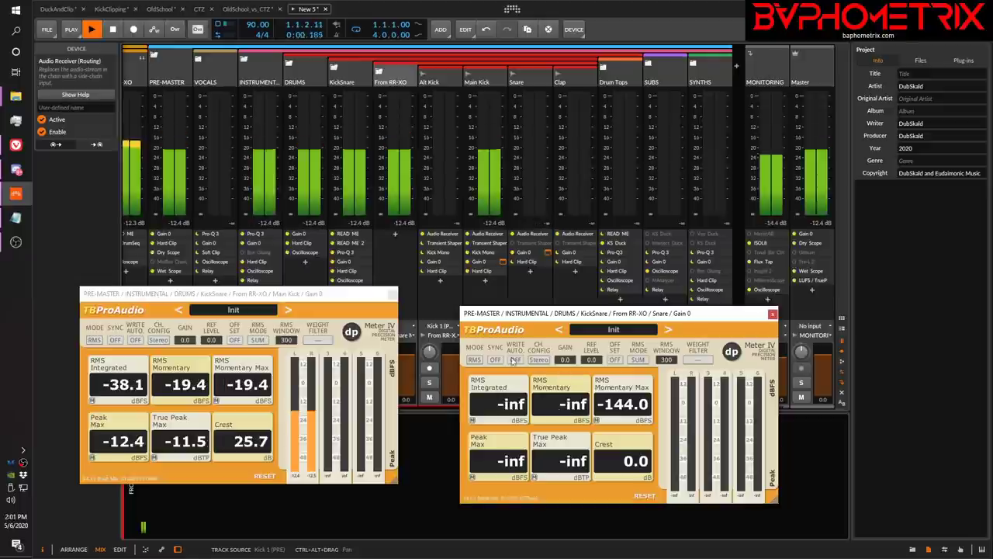
left_click(264, 477)
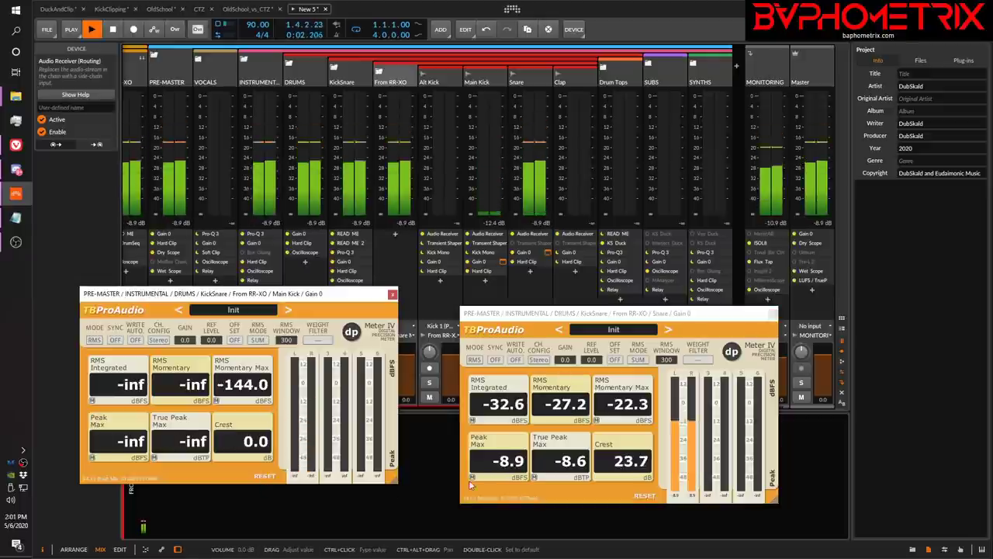
left_click(644, 495)
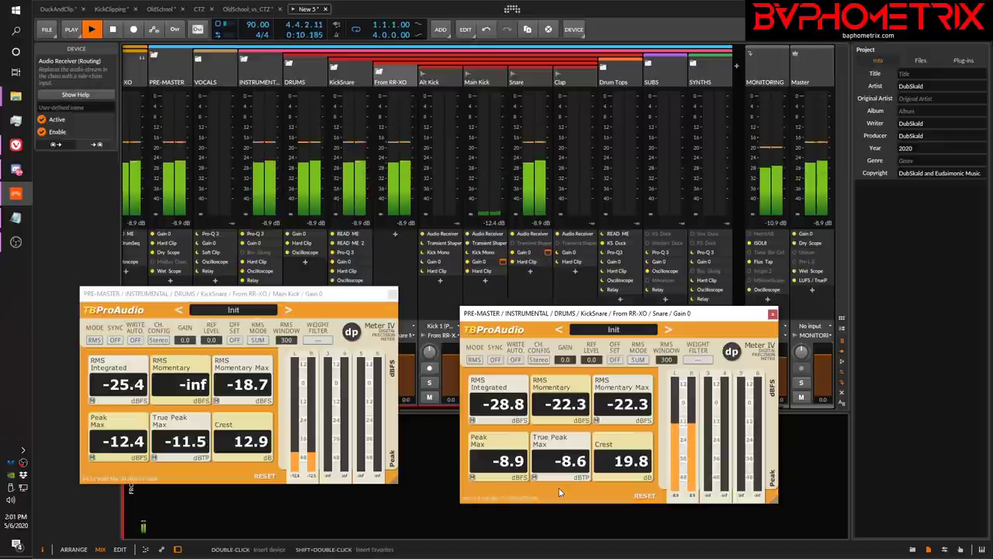
key("space")
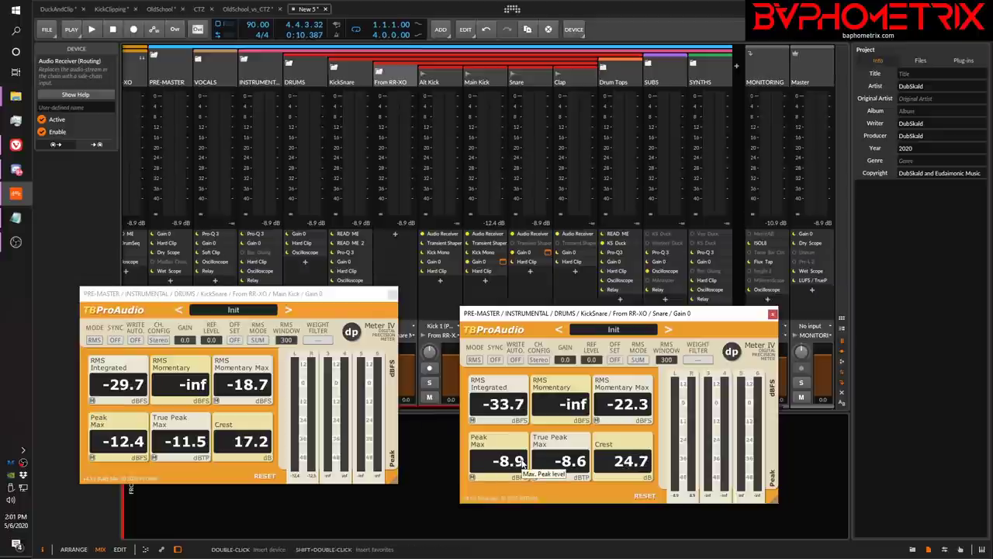
Step: Match the maximum peaks of Main Kick and Snare to 0 dBFS, with gains of 12.4 dB and 8.9 dB, and check them in playback
left_click(91, 458)
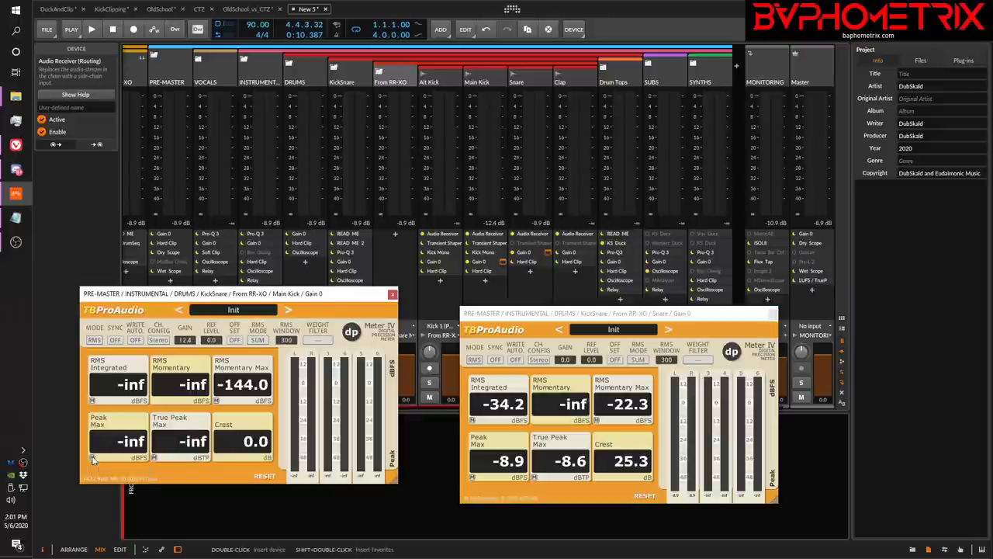
left_click(472, 477)
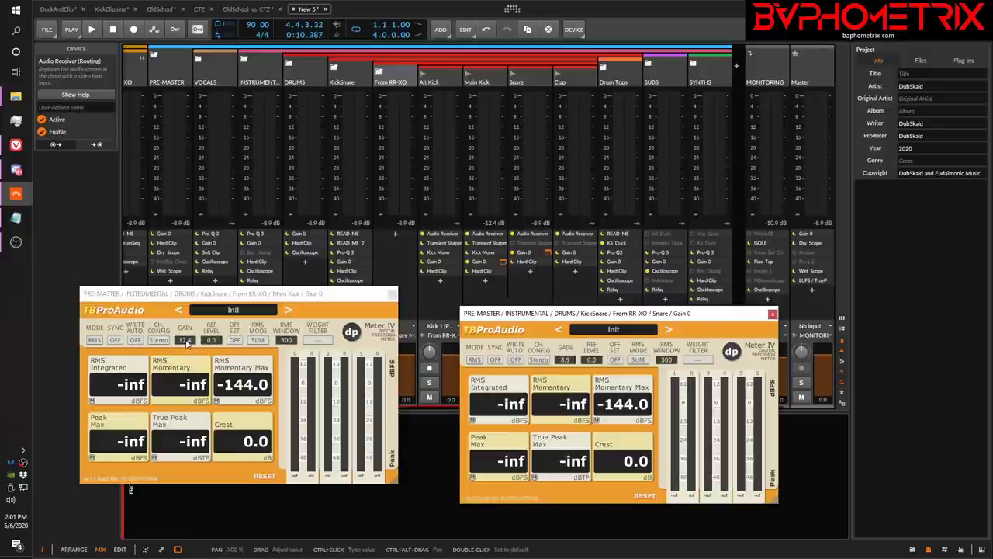
key("space")
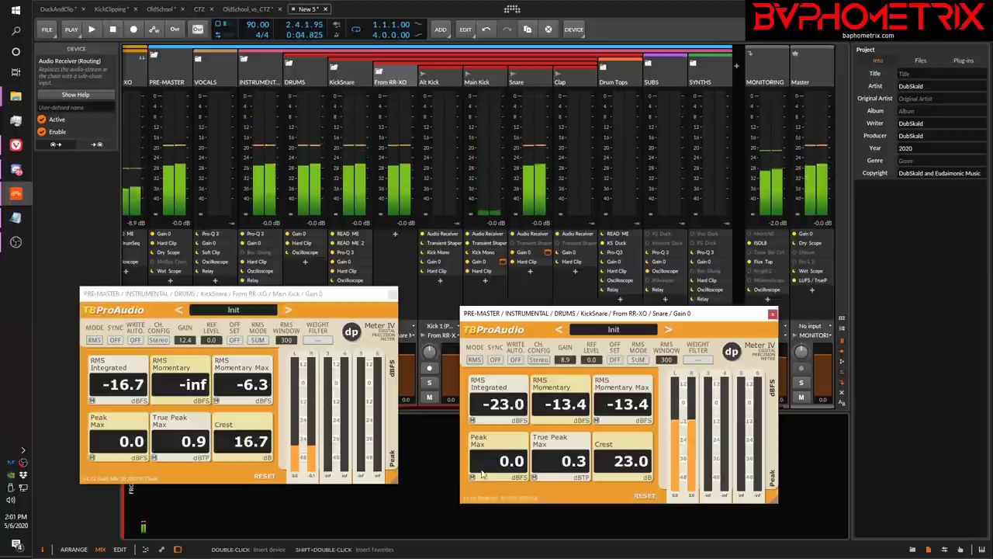
key("space")
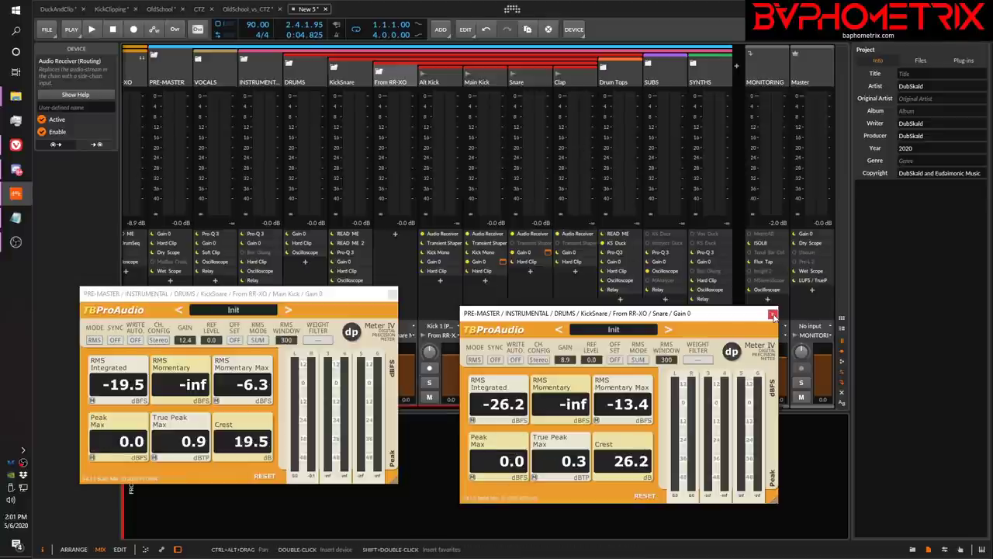
Step: Close both Gain meter windows and arrange the Hard Clip plug-in windows of Main Kick and Snare side by side
left_click(772, 314)
left_click(396, 295)
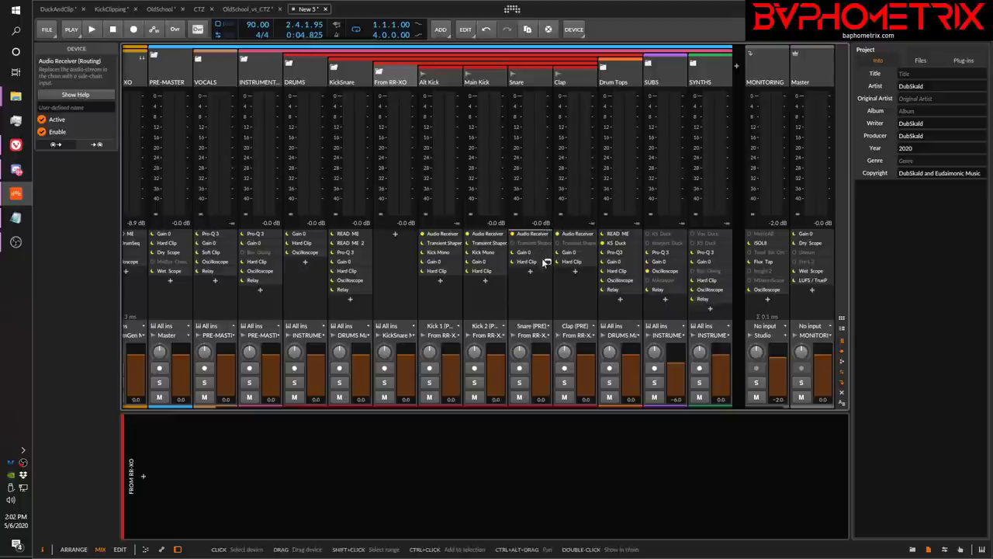
left_click(503, 271)
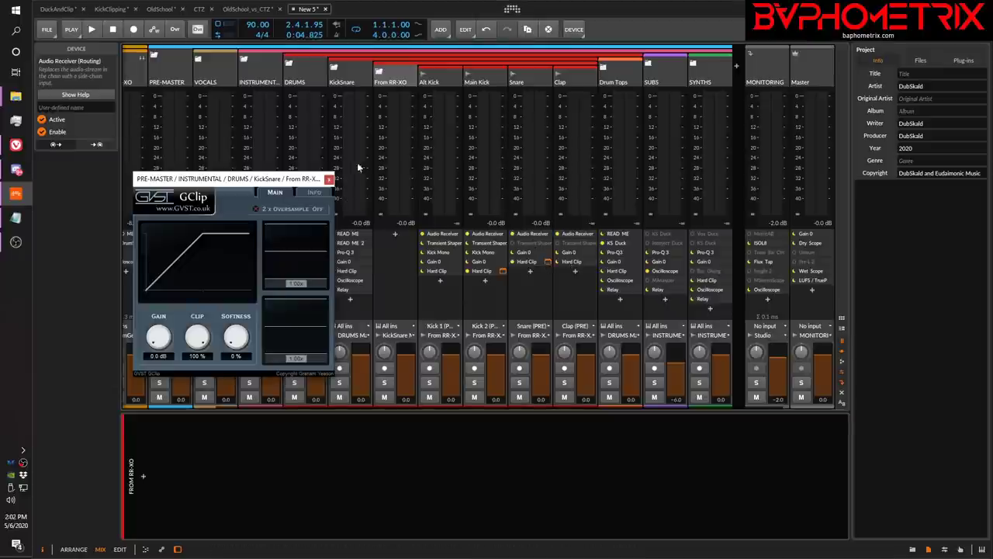
left_click_drag(293, 184, 601, 312)
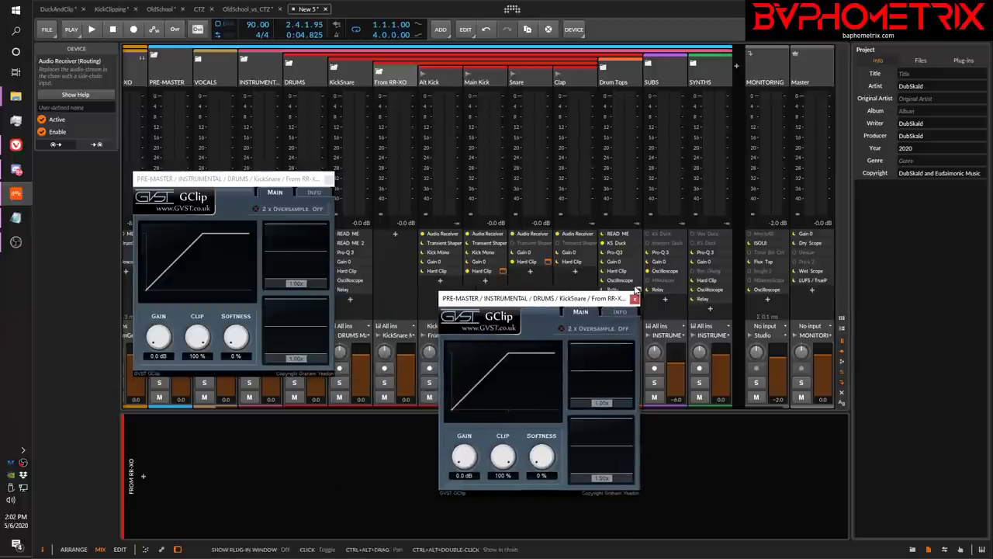
left_click(634, 298)
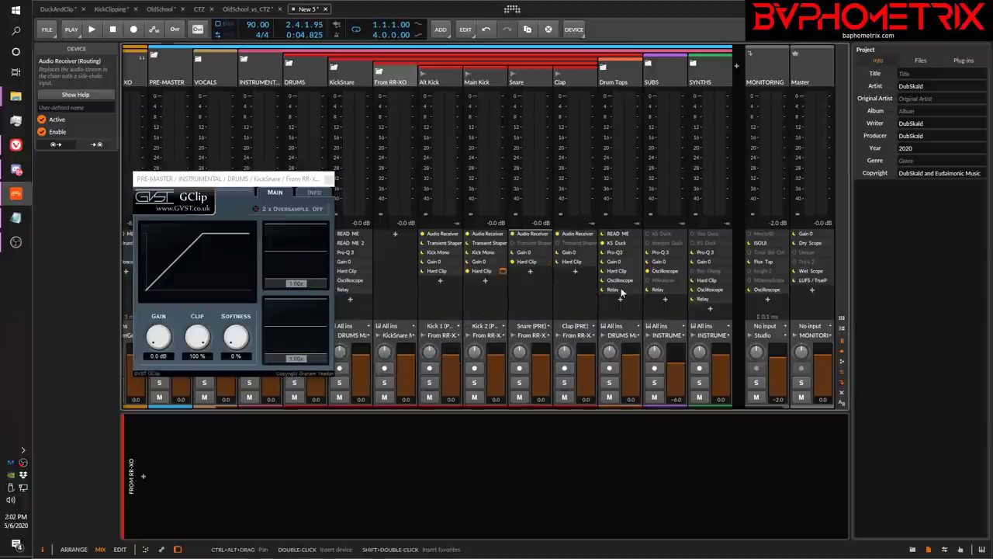
left_click(547, 262)
double_click(547, 262)
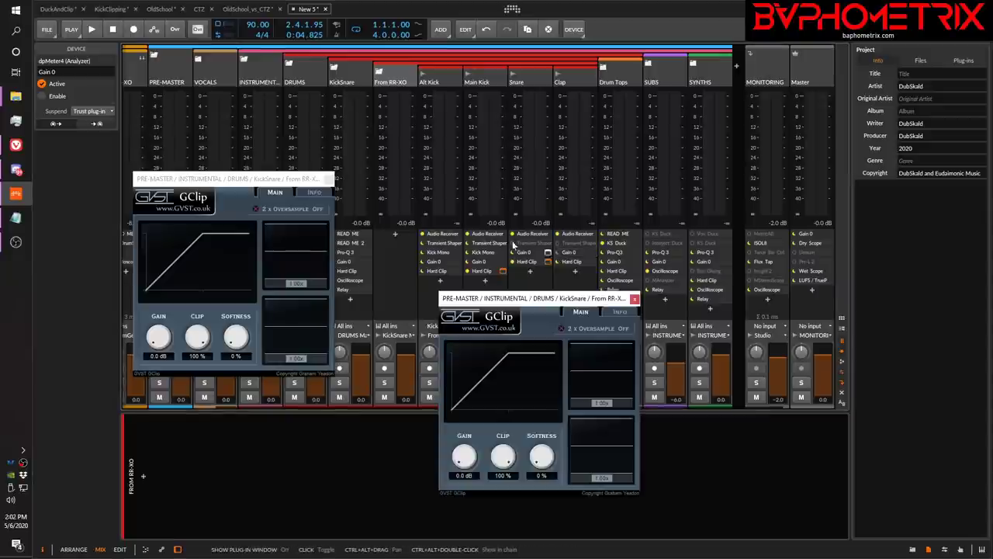
left_click_drag(518, 293, 697, 190)
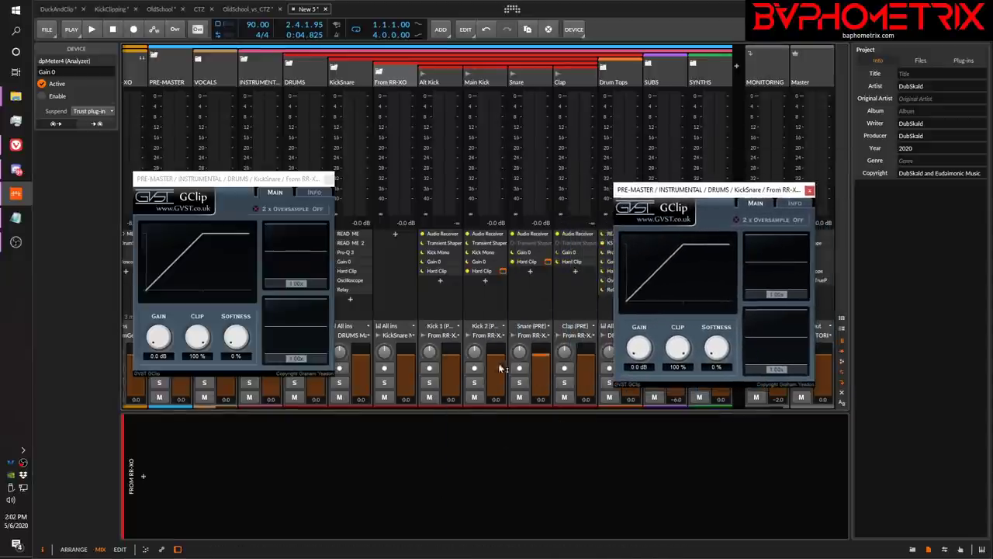
left_click_drag(237, 180, 345, 258)
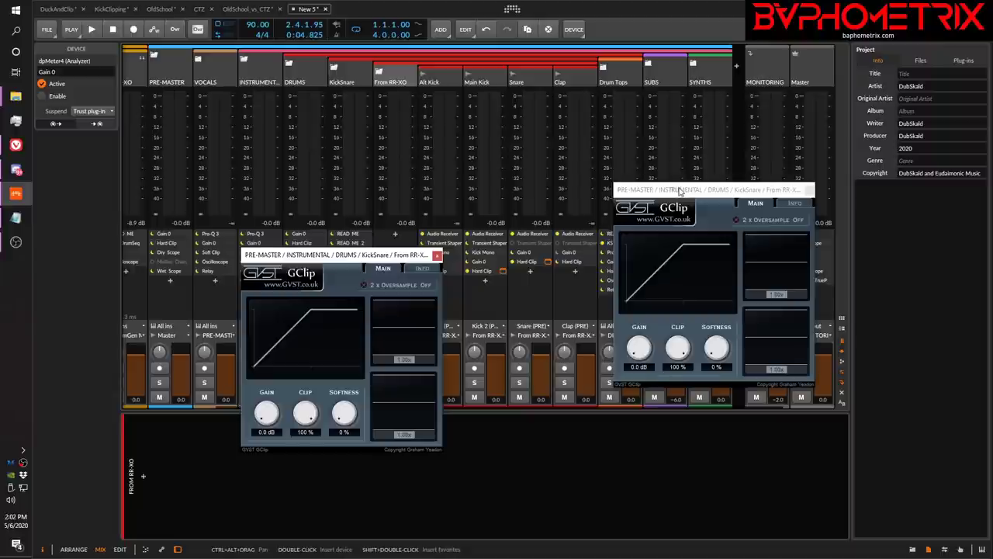
left_click_drag(679, 191, 575, 255)
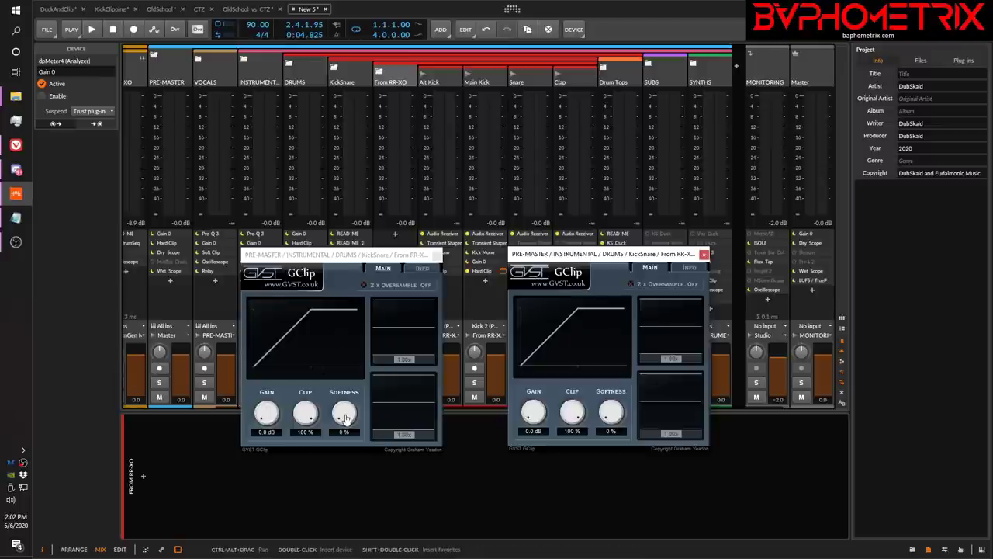
left_click_drag(340, 413, 326, 447)
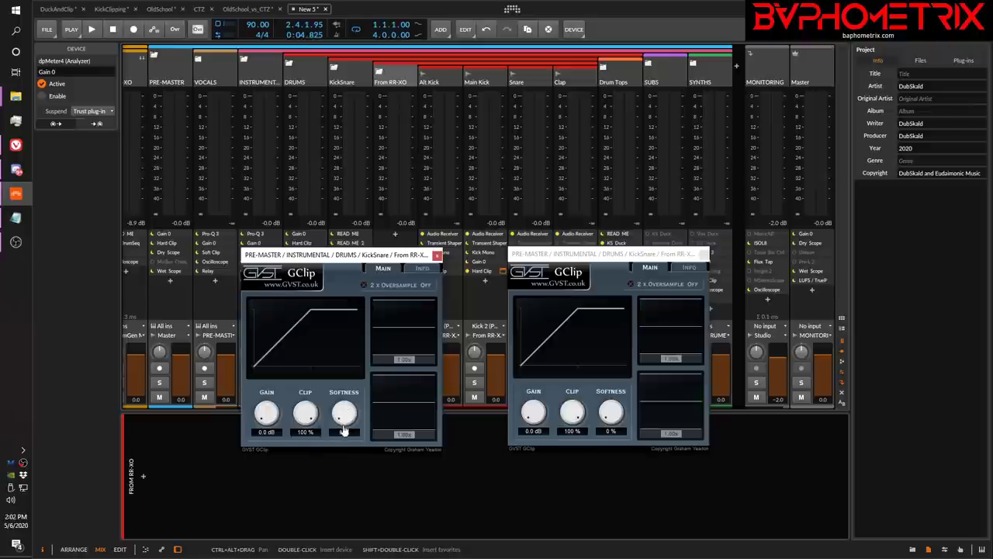
left_click_drag(306, 414, 327, 377)
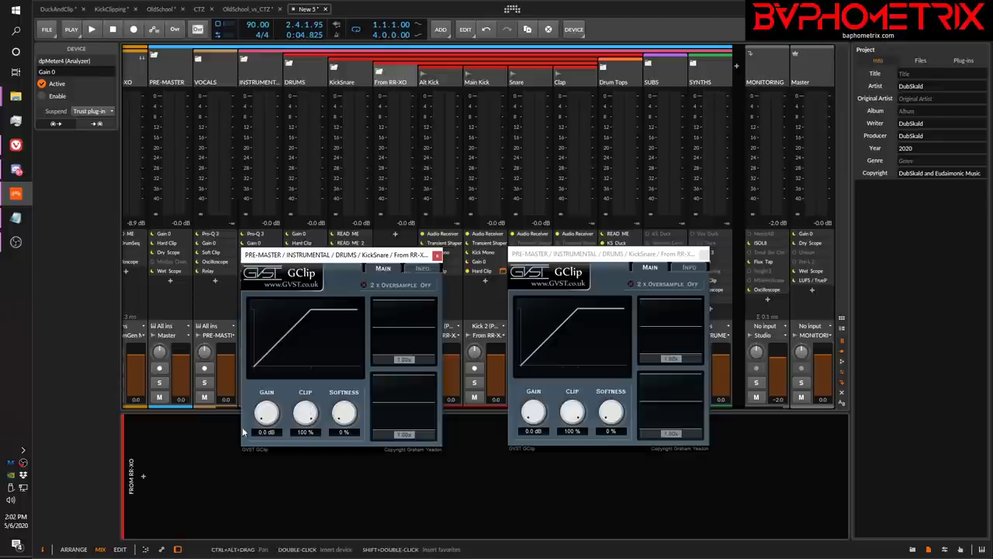
left_click_drag(263, 425, 246, 463)
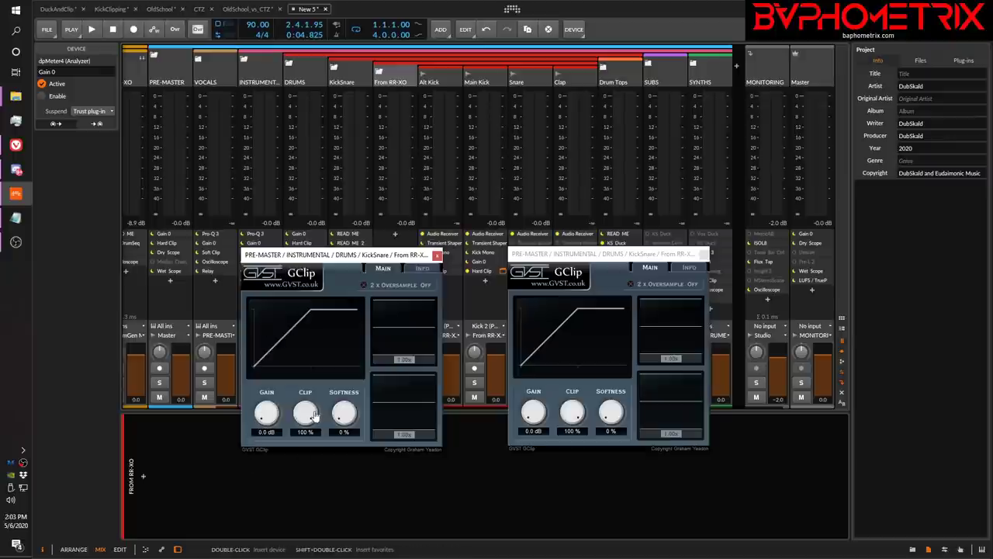
left_click_drag(311, 413, 318, 351)
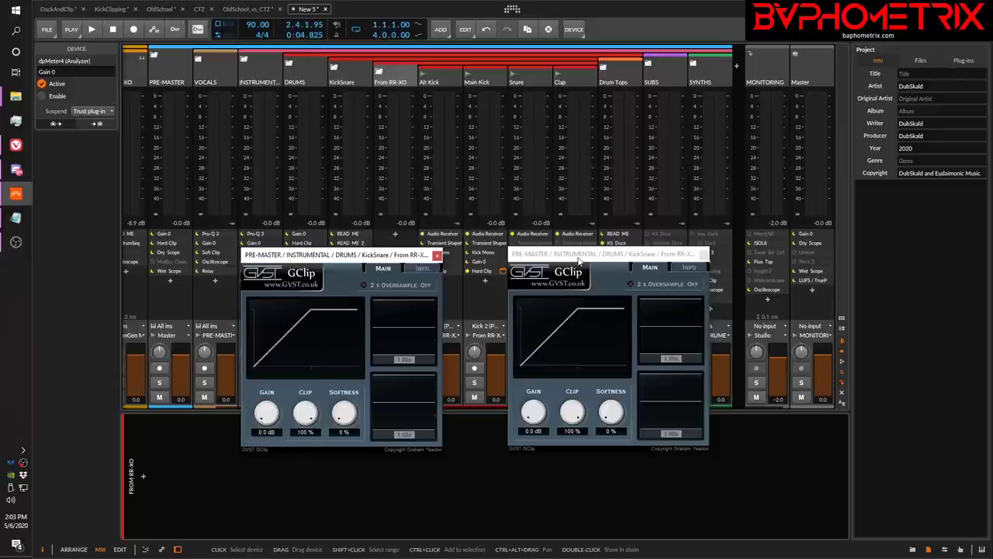
Step: Lower the scale of all four waveform displays in the two Hard Clip windows, with the input displays at 0.73x and 0.77x
left_click_drag(578, 260, 607, 262)
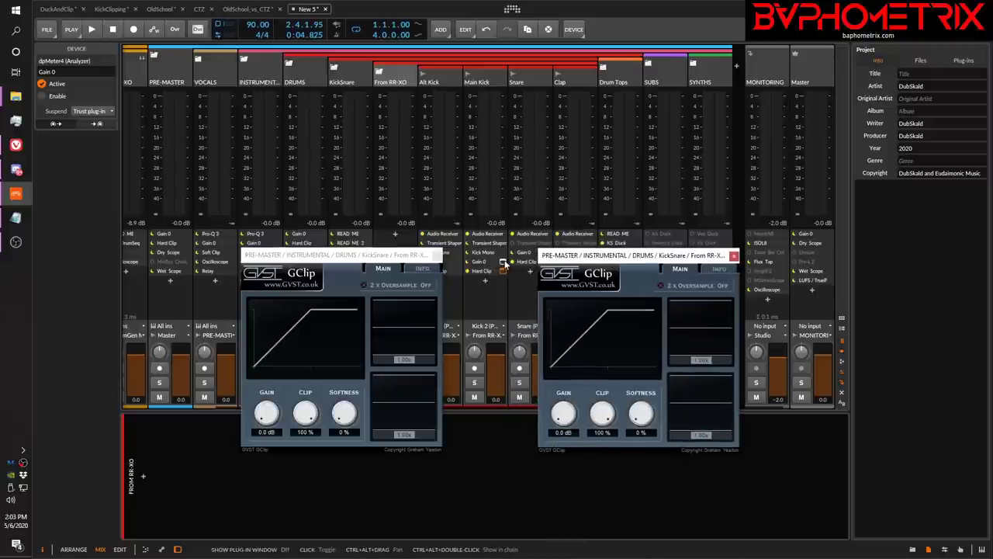
mouse_move(266, 415)
left_mouse_down()
mouse_move(266, 402)
mouse_move(266, 432)
left_mouse_up()
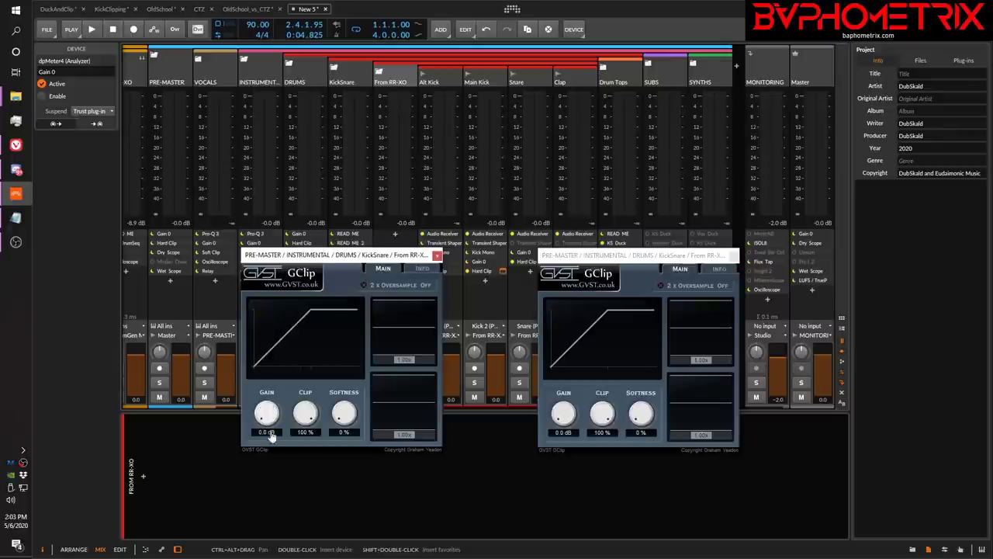
scroll(408, 363, "up", 5)
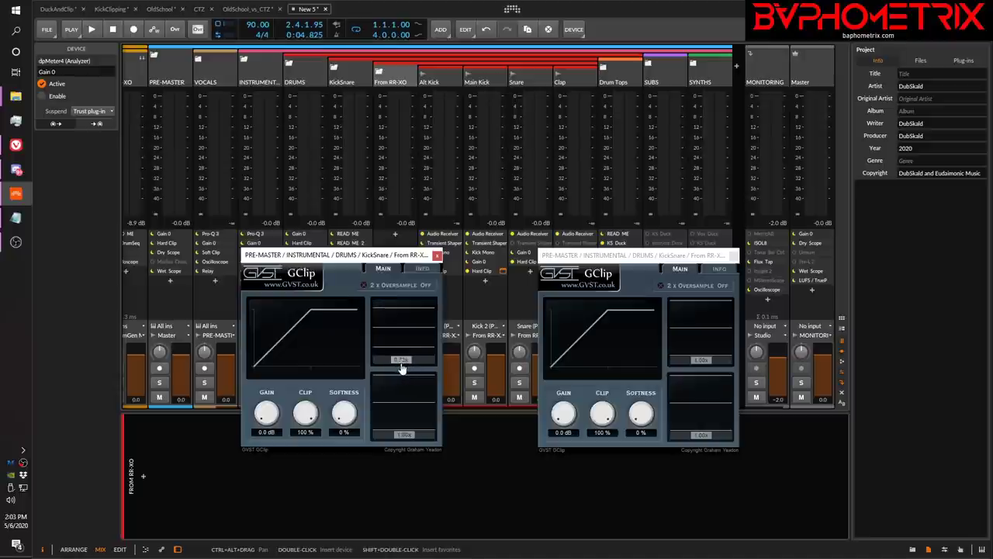
left_click_drag(405, 438, 401, 439)
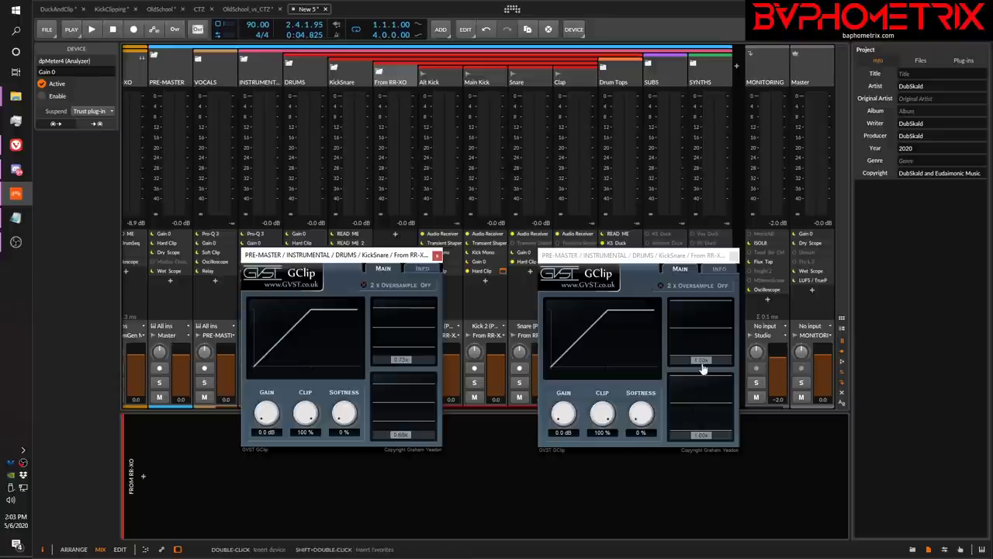
left_click_drag(703, 365, 700, 369)
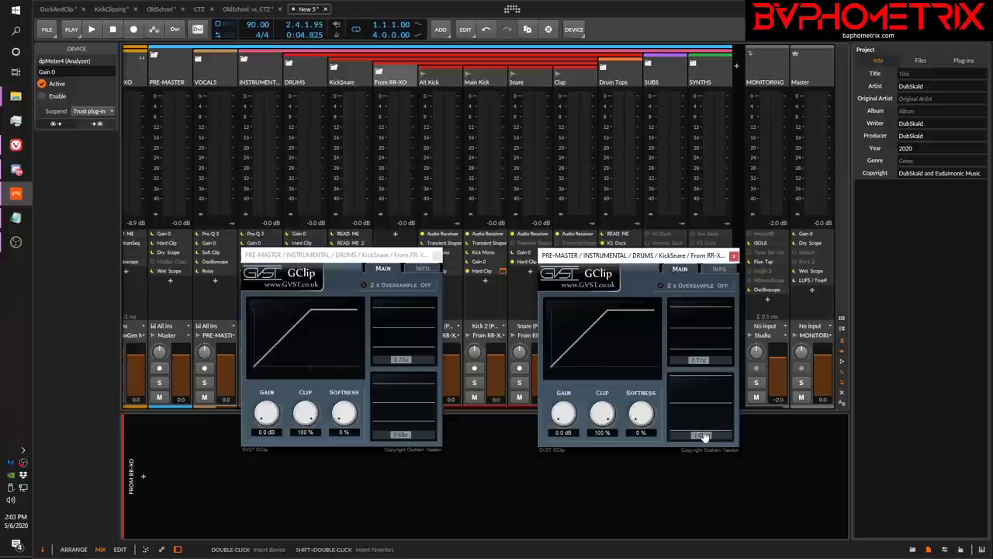
left_click_drag(703, 439, 698, 439)
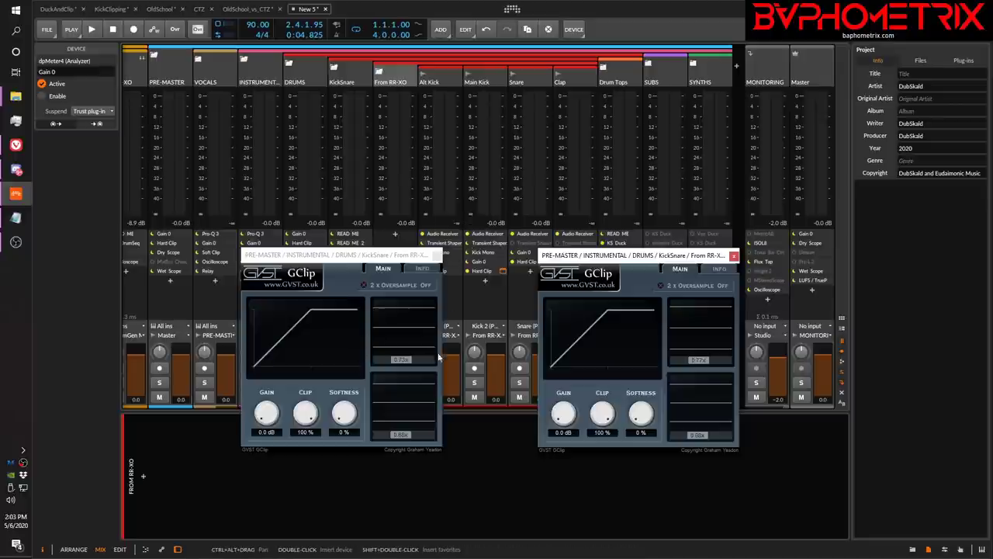
Step: Solo the Main Kick track and raise its Hard Clip gain to 5.6 dB during playback
key("space")
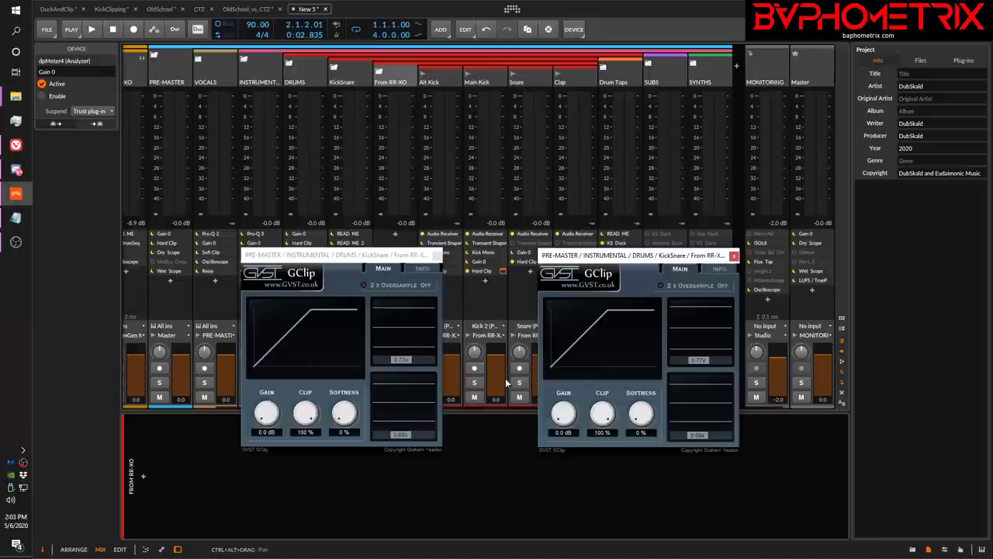
left_click(476, 383)
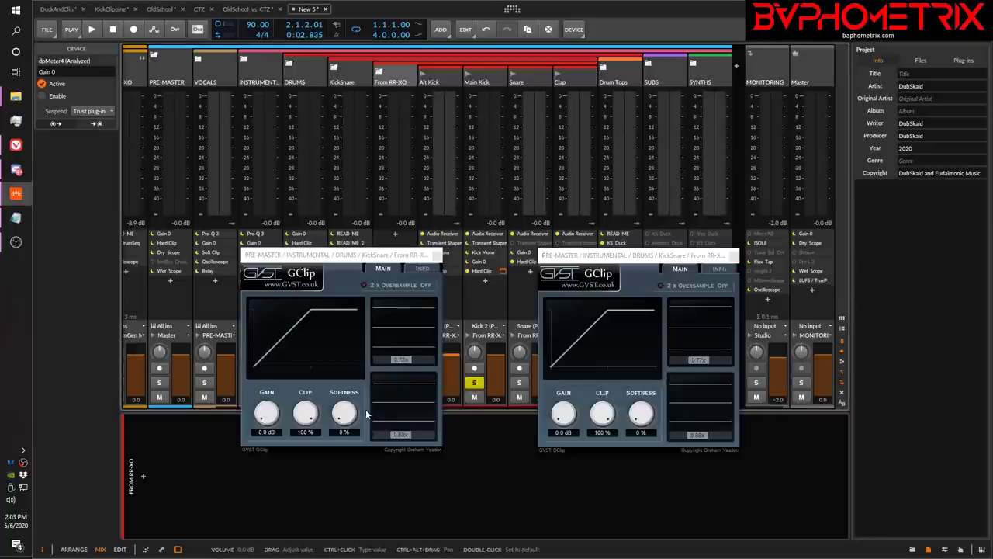
key("space")
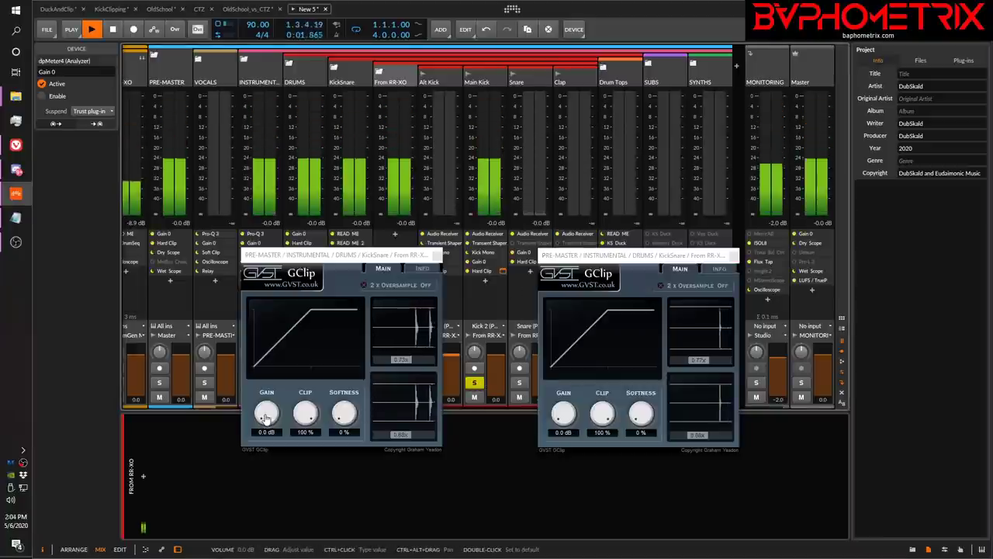
left_click_drag(266, 417, 267, 395)
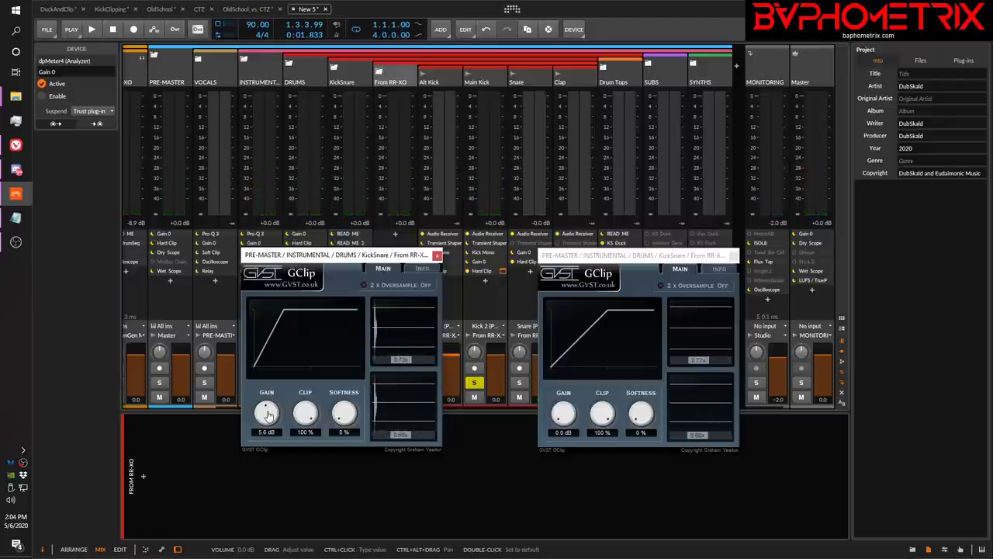
Step: Play the clipped Main Kick and bypass its Hard Clip to compare against the unclipped sound
key("space")
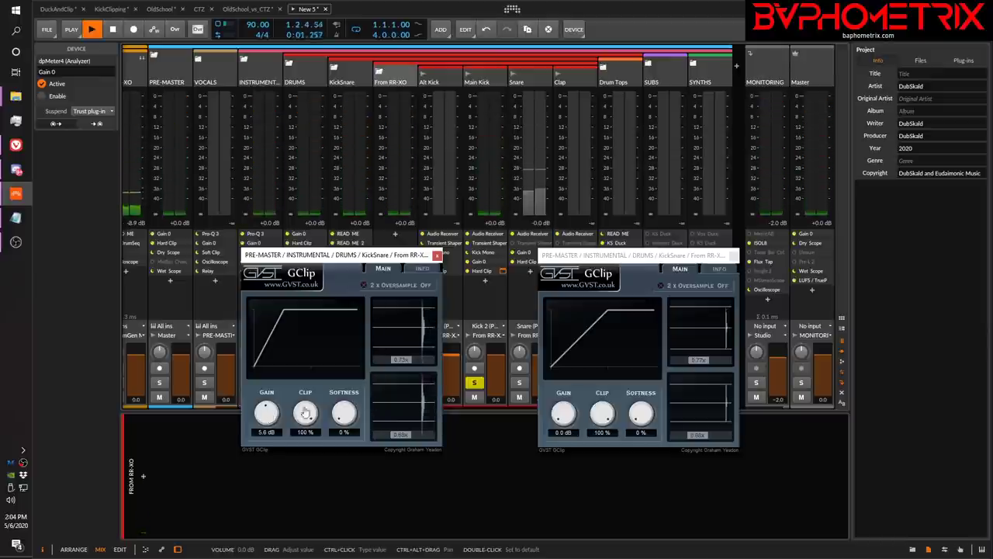
key("space")
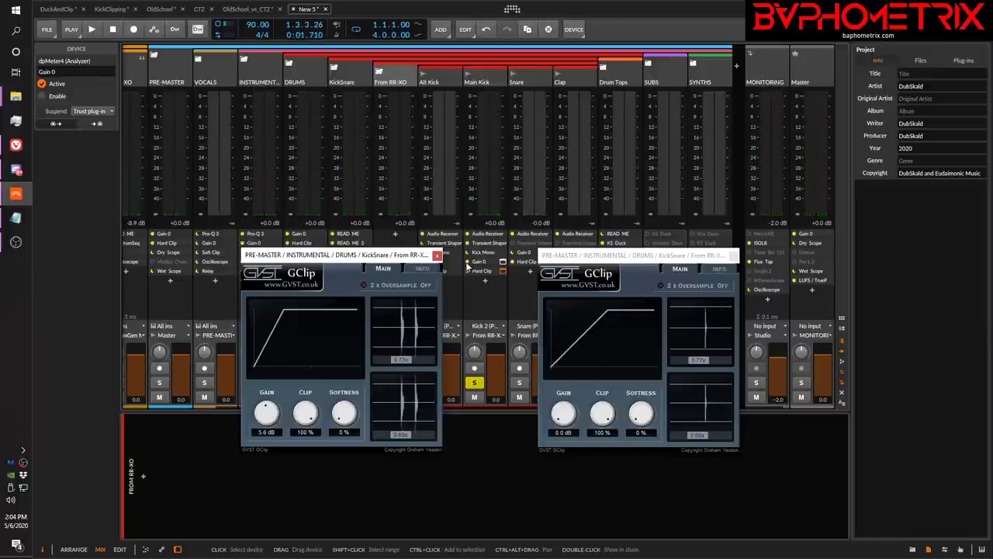
left_click(469, 271)
key("space")
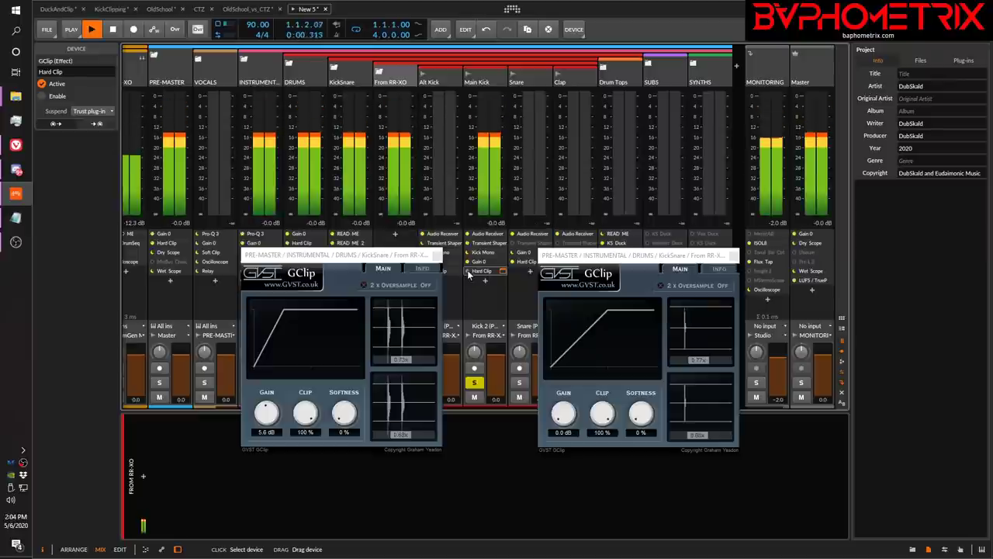
Step: Reset the Main Kick's Hard Clip gain to 0.0 dB with playback stopped, and spread the two Hard Clip windows apart
key("space")
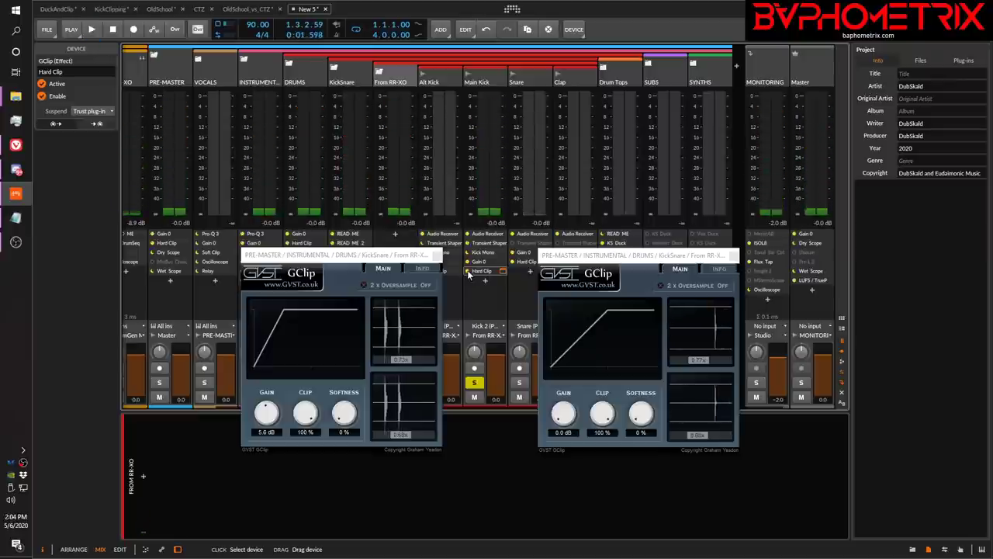
key("space")
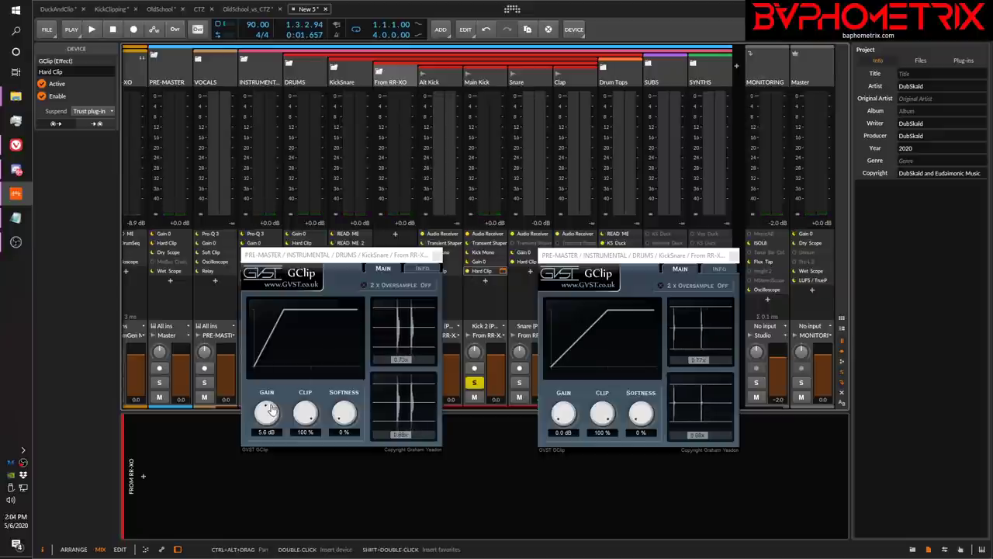
left_click_drag(268, 412, 268, 485)
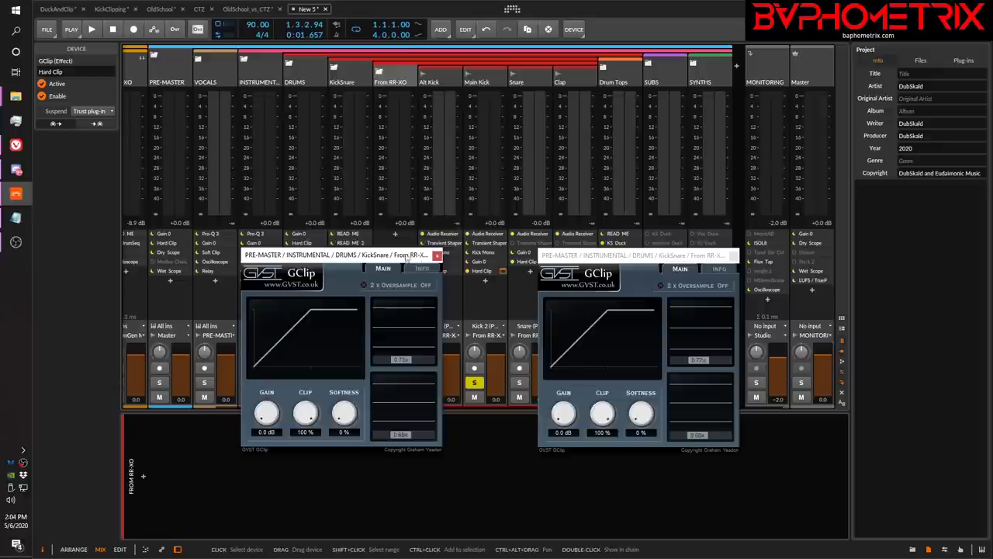
left_click_drag(400, 261, 347, 256)
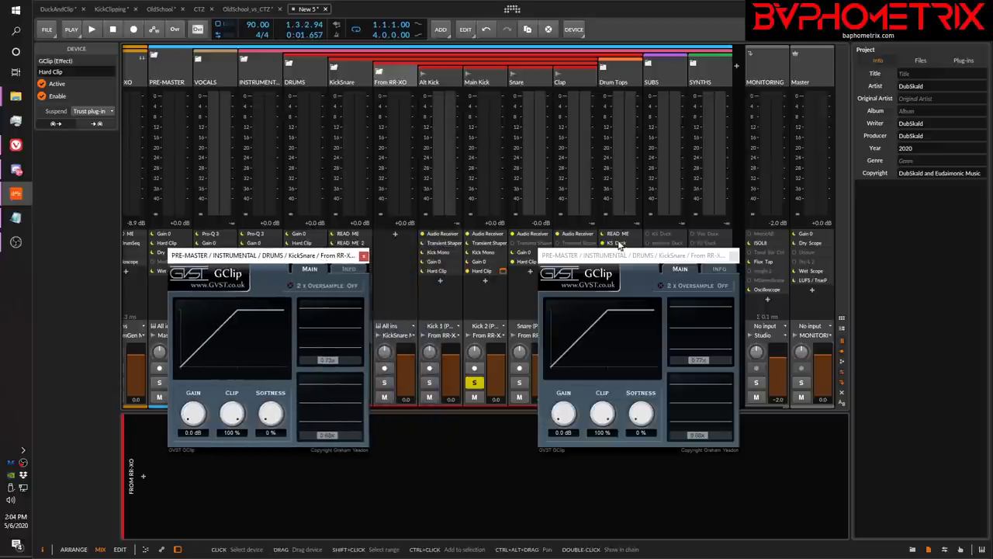
left_click_drag(621, 256, 714, 257)
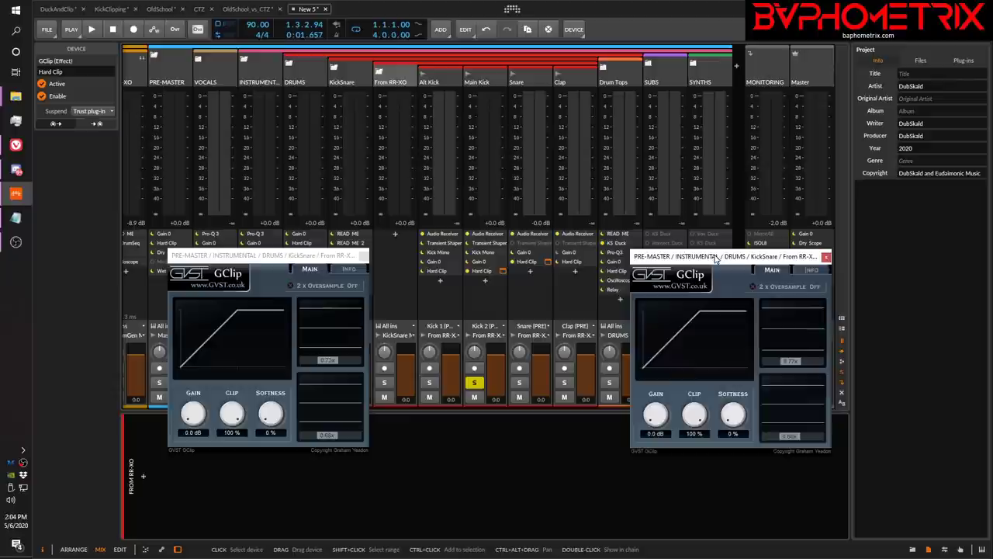
Step: Insert an AB_LM plug-in after the Hard Clip on the Main Kick track and close its window
left_click(485, 280)
type("ab")
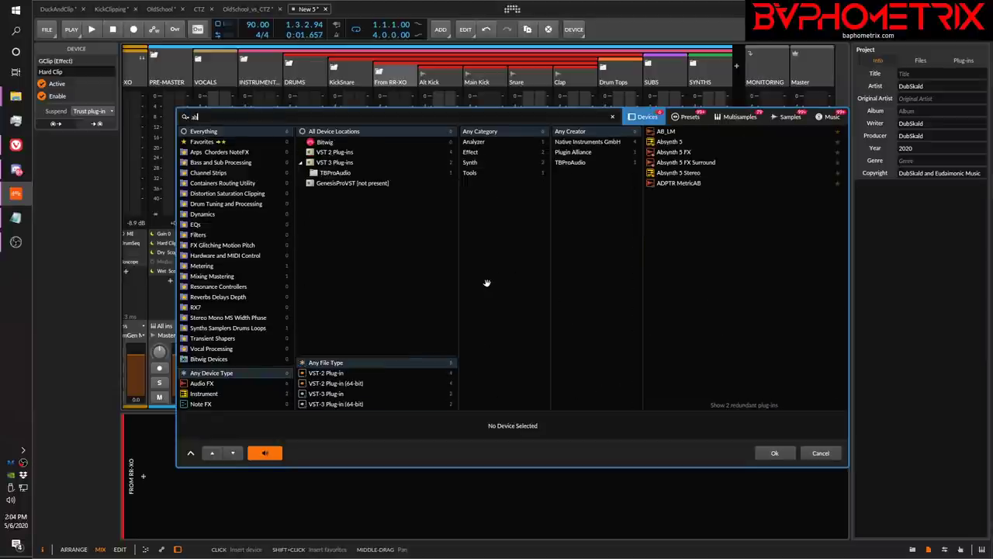
key("Down")
key("Return")
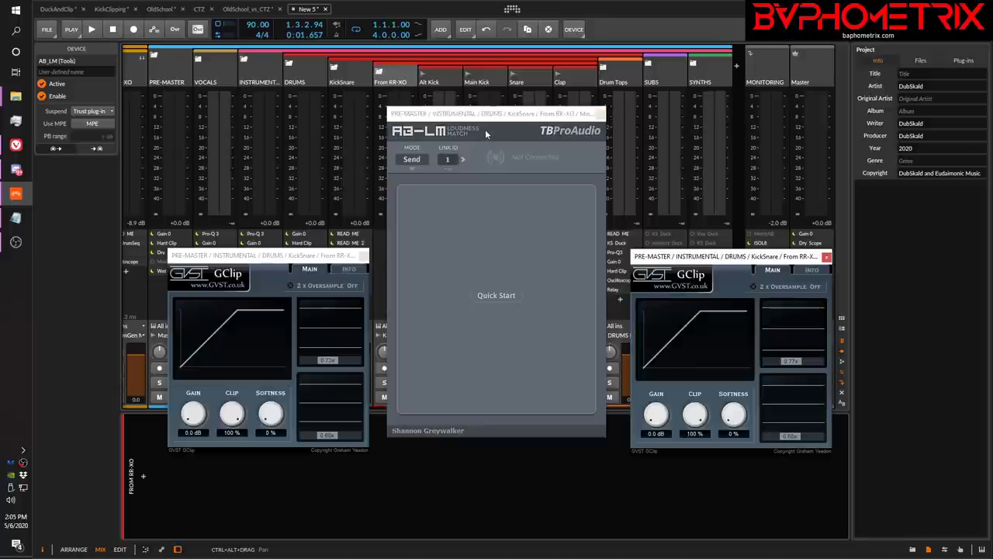
left_click(600, 115)
left_click(485, 290)
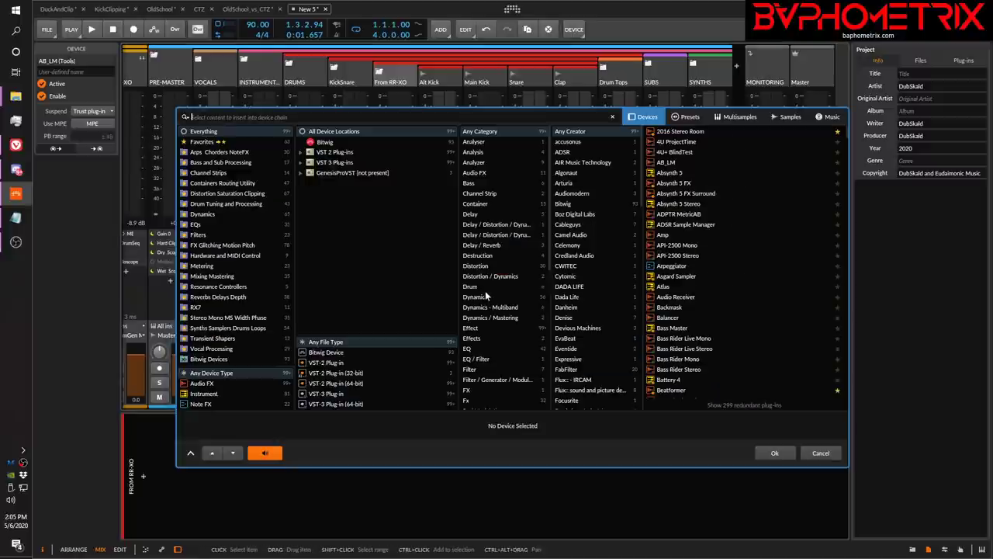
type("ab")
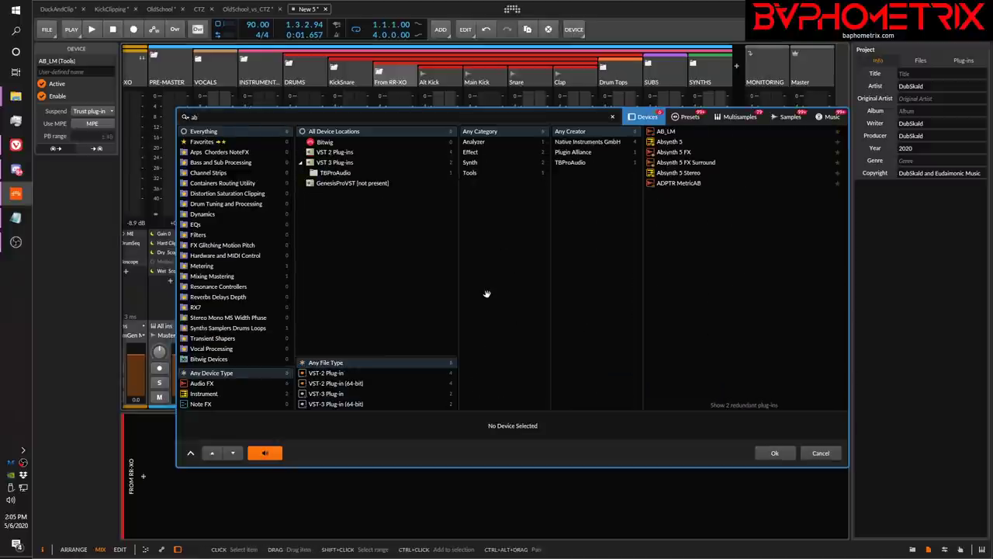
key("Down")
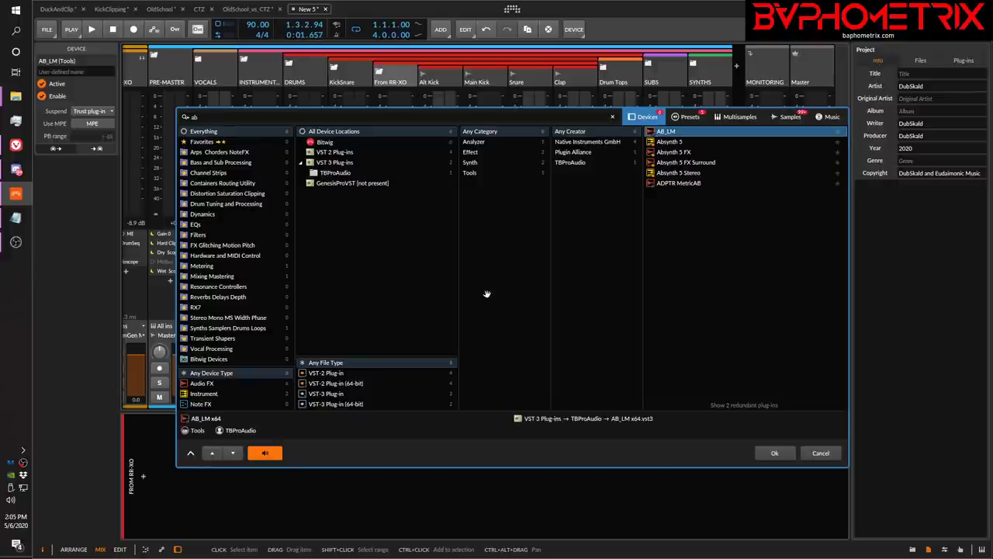
key("Return")
left_click_drag(465, 113, 636, 147)
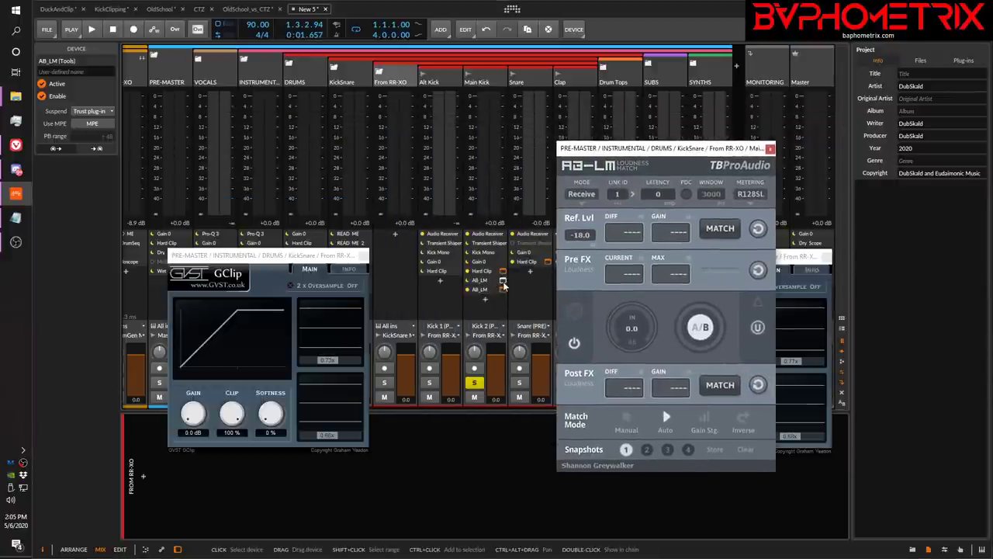
Step: Check the first AB_LM's Send window and move that plug-in ahead of the Hard Clip in the Main Kick's chain
left_click(504, 281)
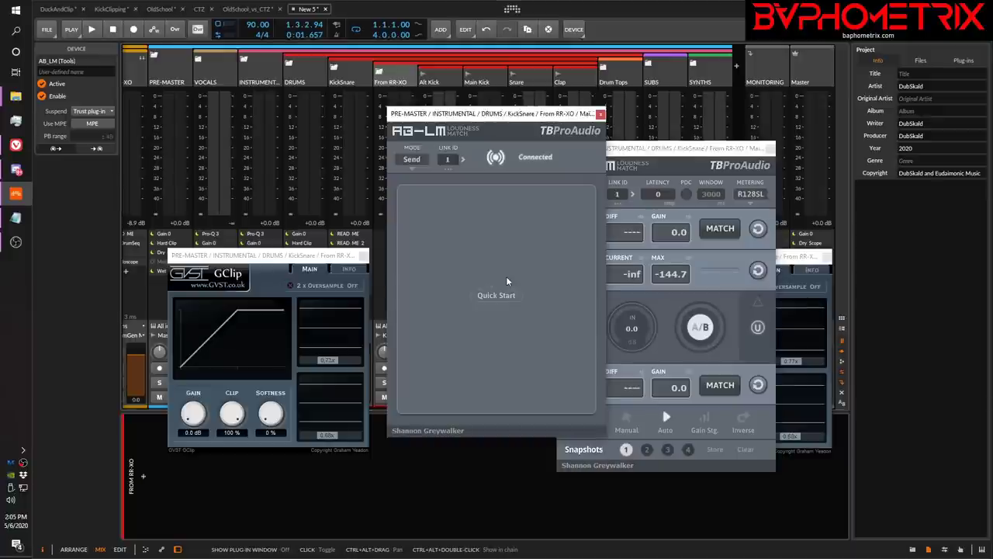
left_click(601, 114)
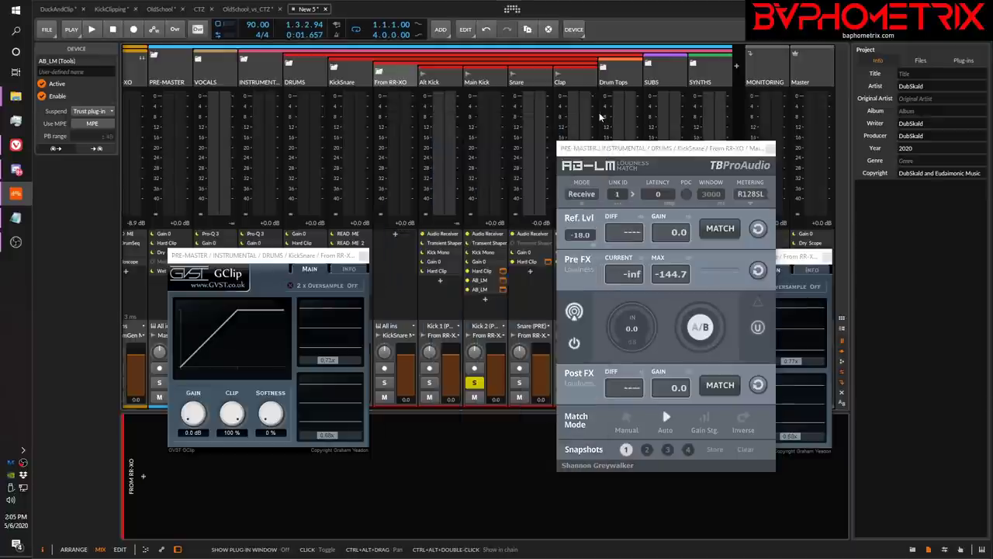
left_click_drag(484, 281, 481, 269)
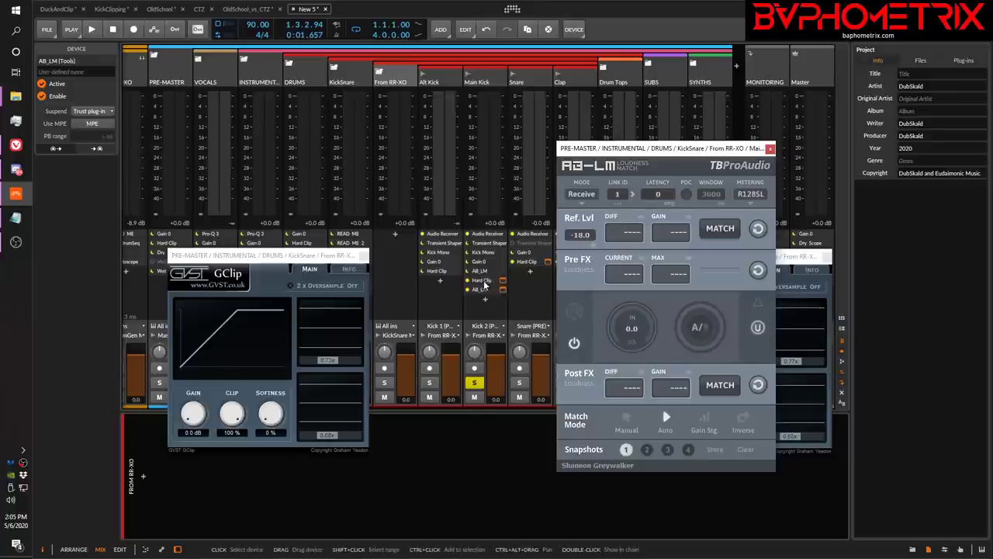
Step: Try the receiving AB_LM's A/B switch and sweep the Main Kick's Hard Clip gain during playback, settling on 2.0 dB
left_click(700, 327)
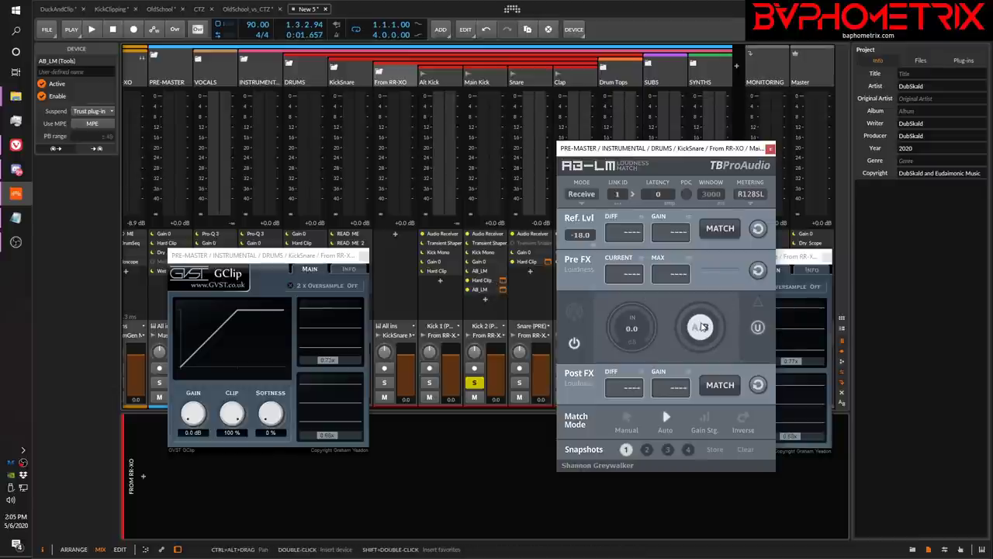
left_click(703, 322)
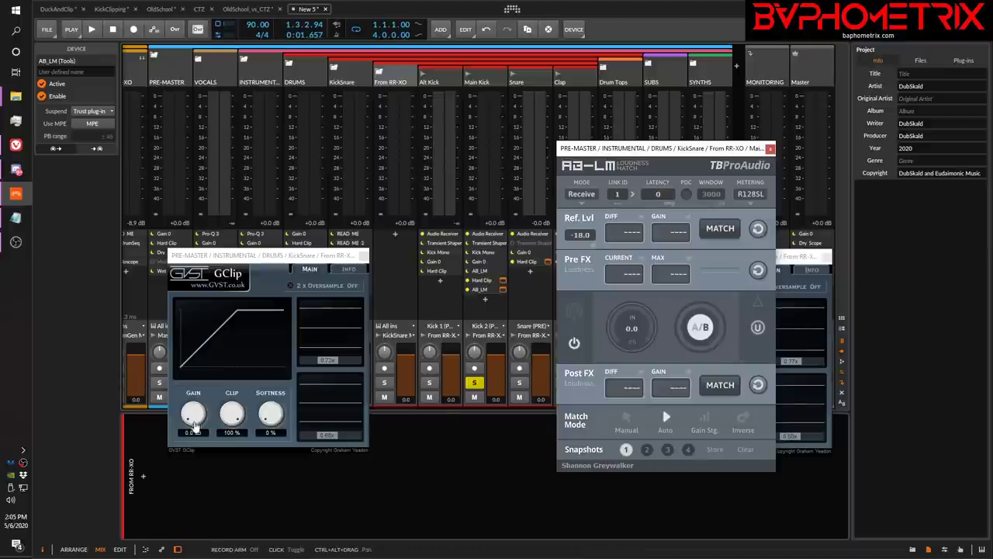
mouse_move(194, 419)
left_mouse_down()
mouse_move(195, 387)
mouse_move(198, 419)
left_mouse_up()
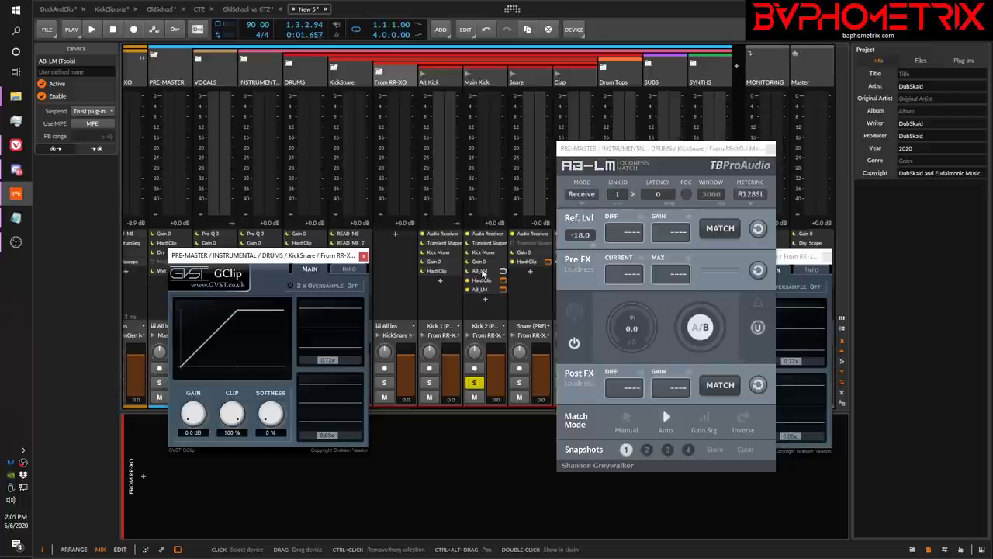
key("space")
left_click_drag(188, 419, 221, 426)
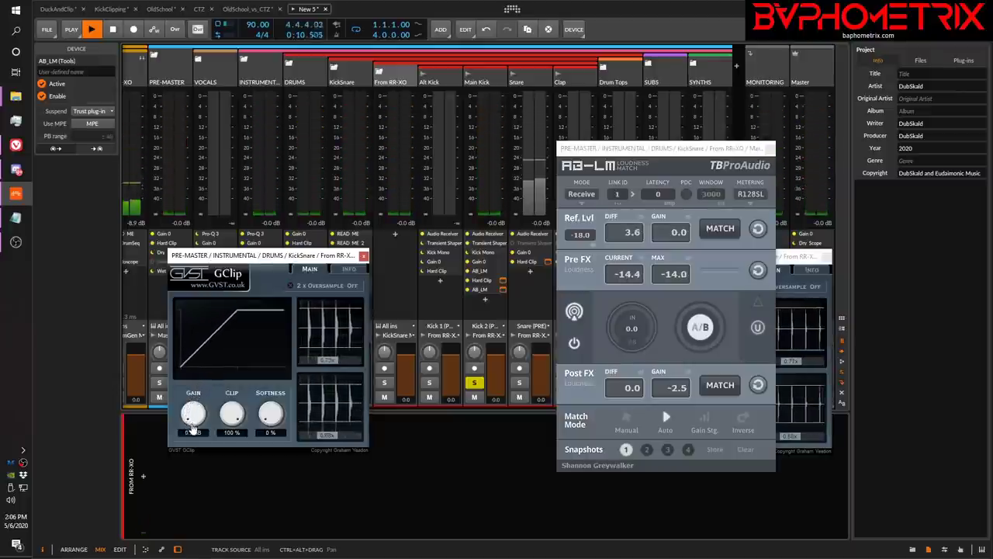
key("space")
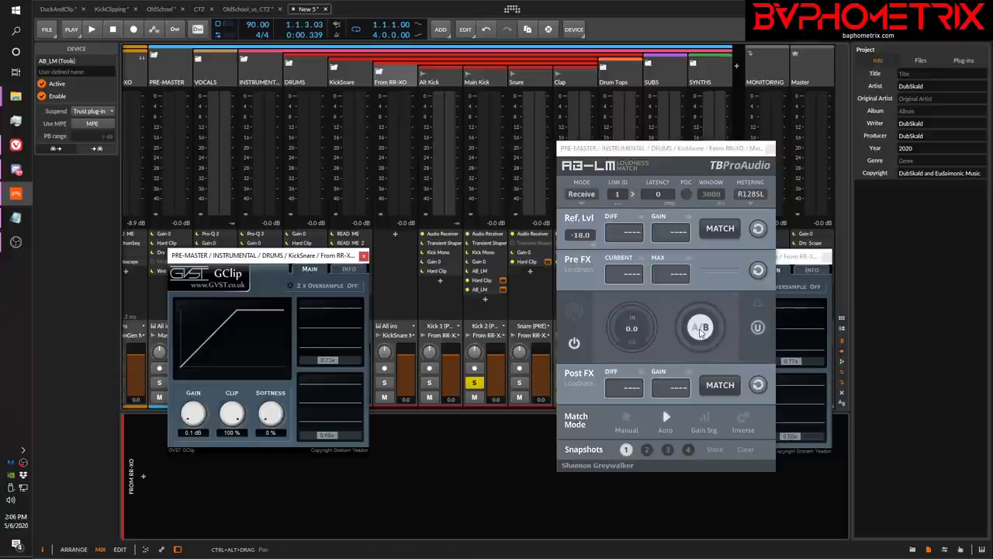
key("space")
mouse_move(206, 430)
left_mouse_down()
mouse_move(196, 415)
mouse_move(193, 432)
mouse_move(193, 420)
left_mouse_up()
key("space")
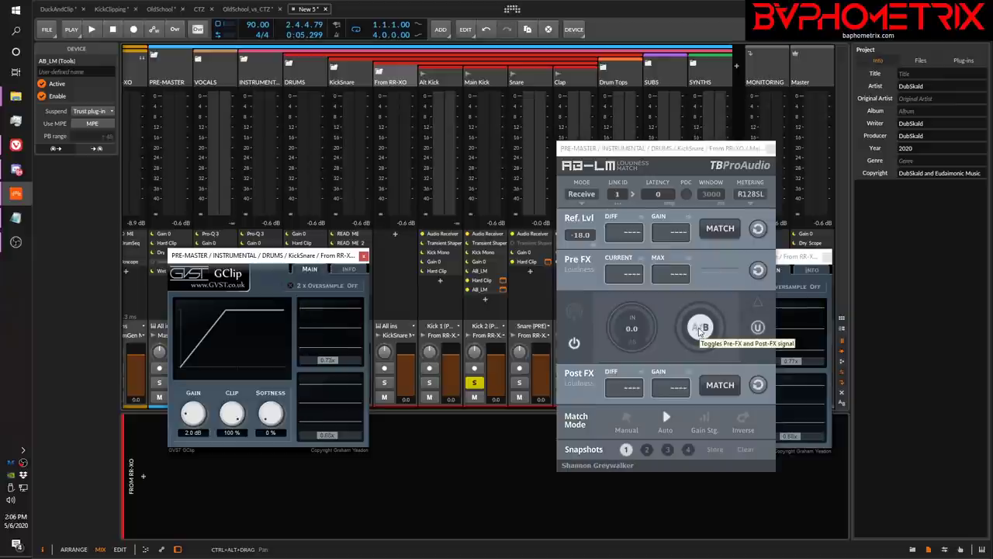
Step: Compare the loudness-matched pre-FX and post-FX Main Kick signals during playback by toggling A/B in the receiving AB_LM
left_click(702, 329)
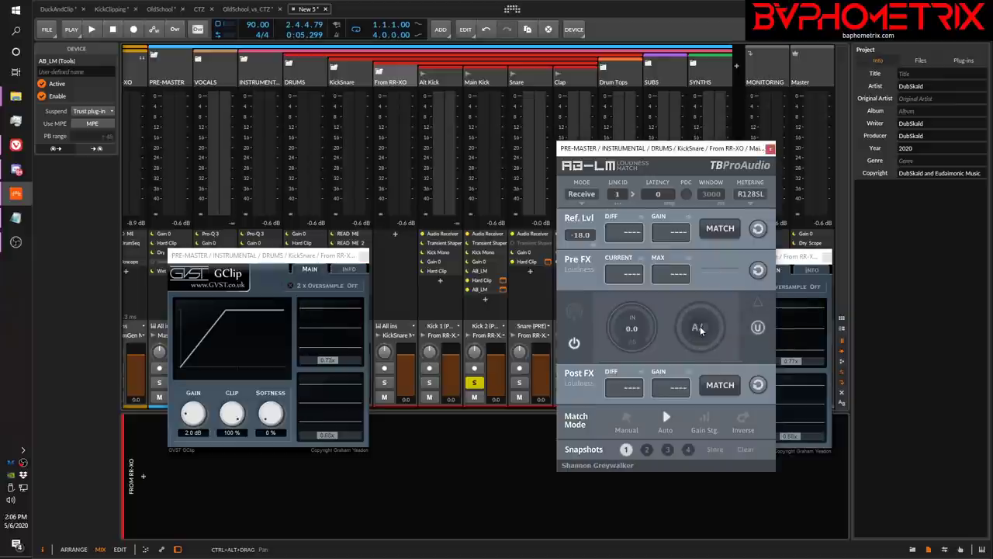
key("space")
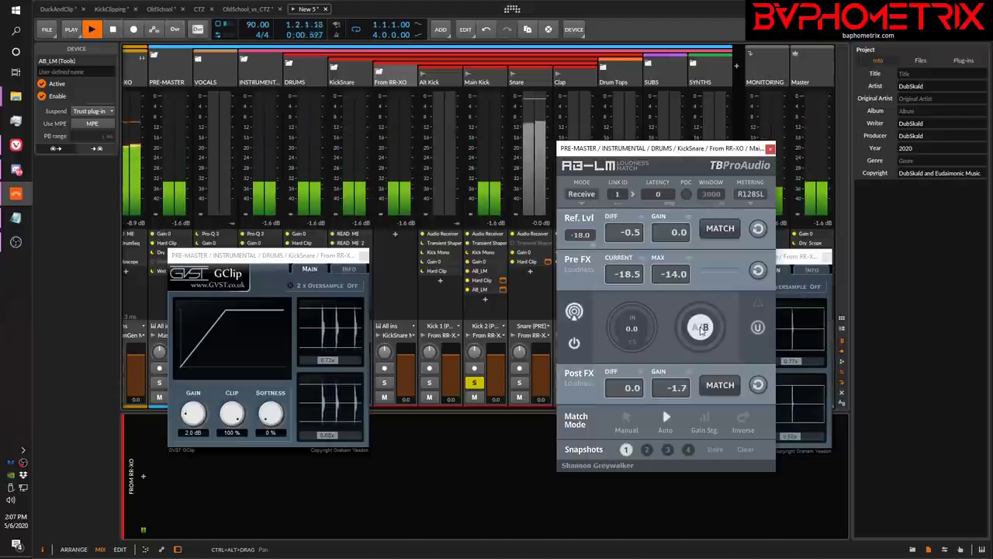
left_click(700, 329)
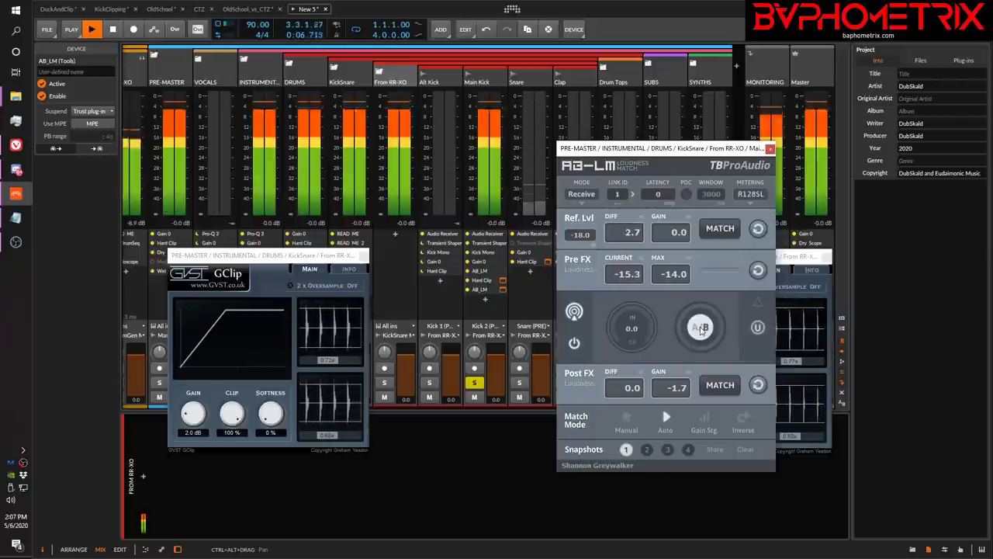
left_click(700, 328)
left_click(699, 328)
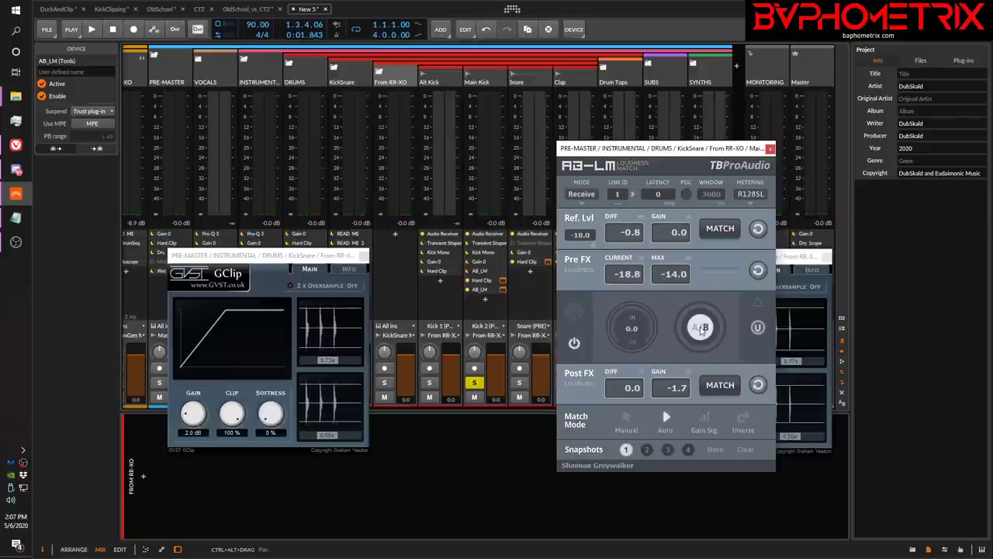
key("space")
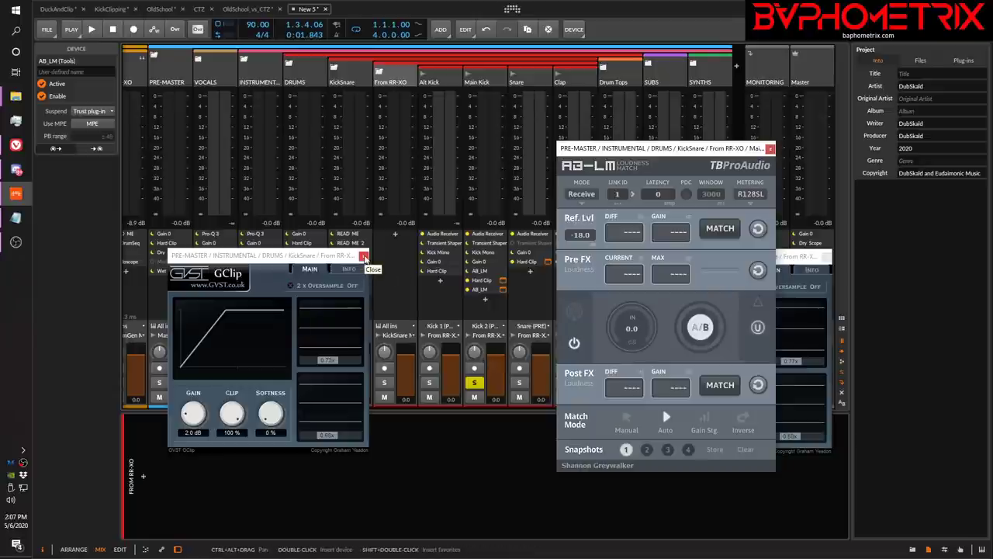
Step: Close the Main Kick's Hard Clip and AB_LM windows and play the track briefly to check its peak level
left_click(364, 257)
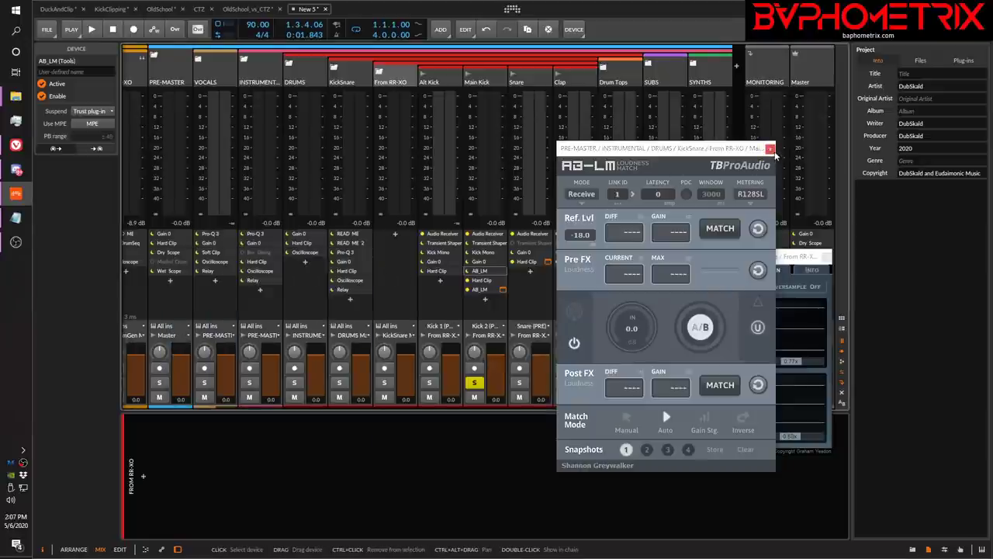
left_click(771, 149)
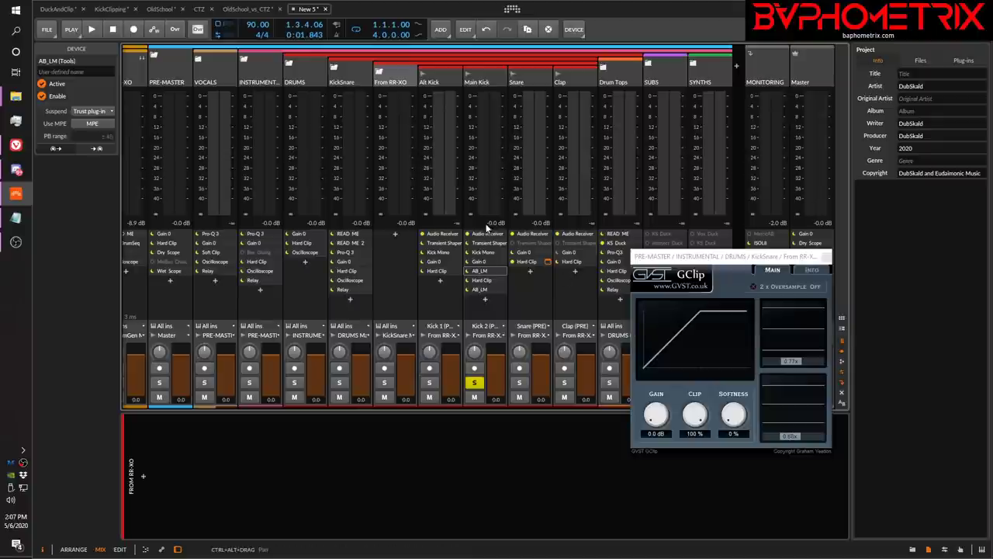
key("space")
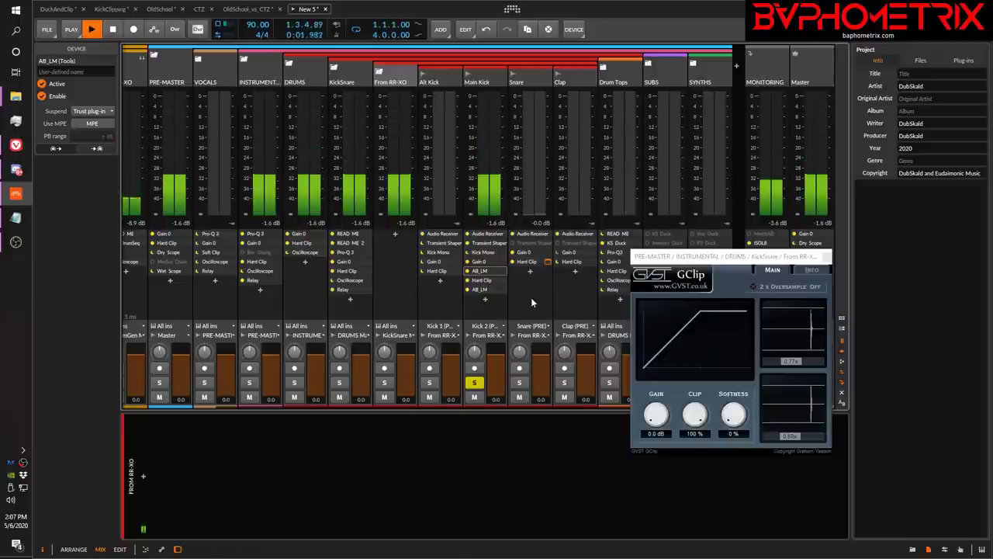
key("space")
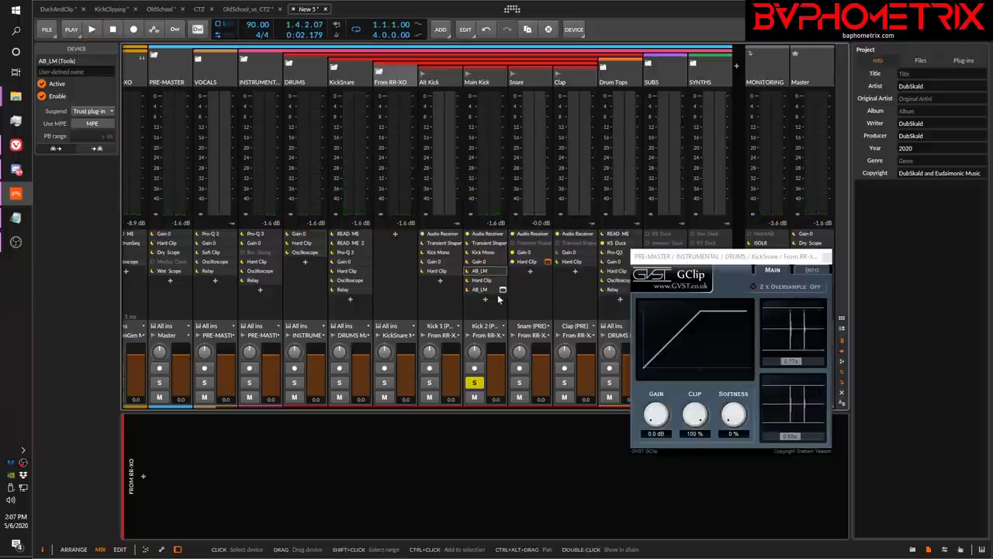
Step: Open the Main Kick's receiving AB_LM, switch its processing off and play the clipped kick without loudness matching
left_click(503, 290)
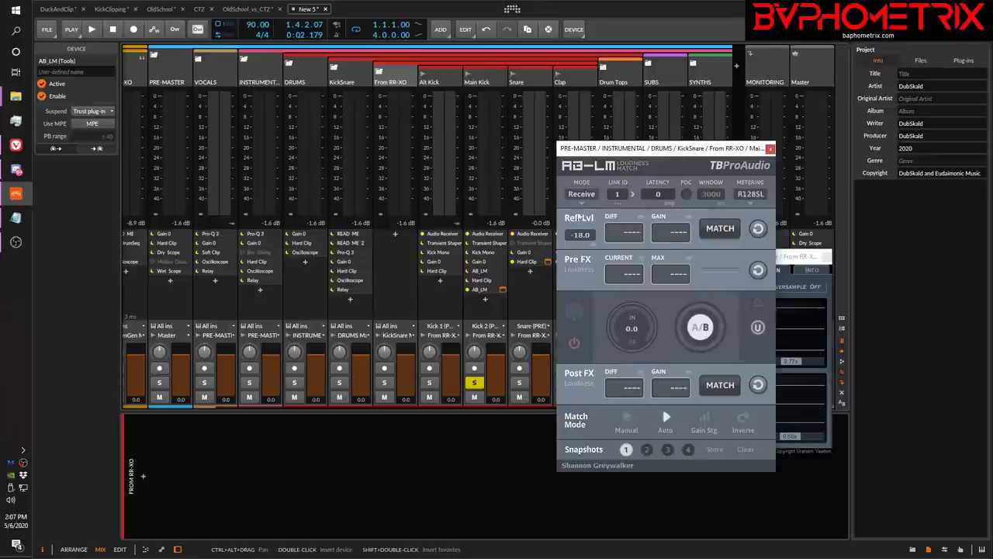
key("space")
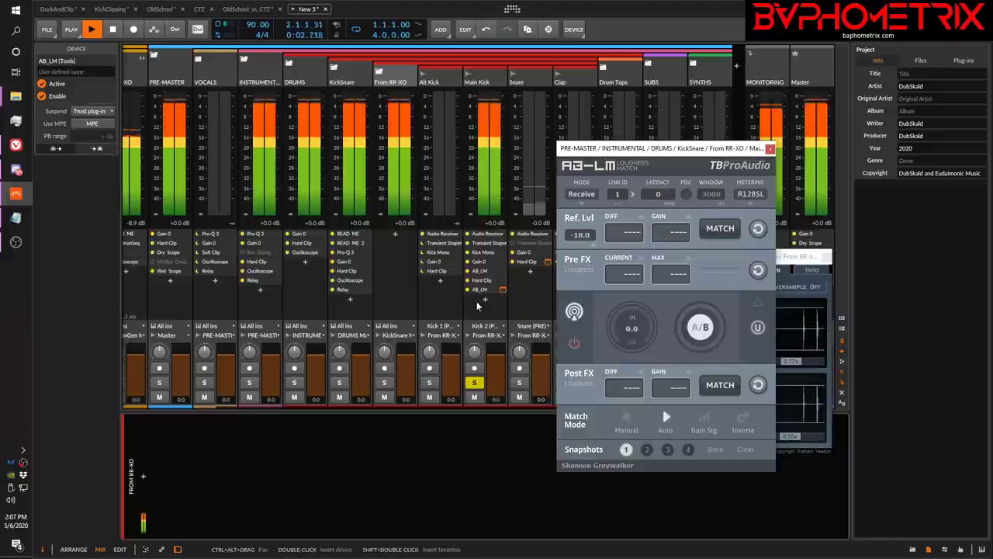
key("space")
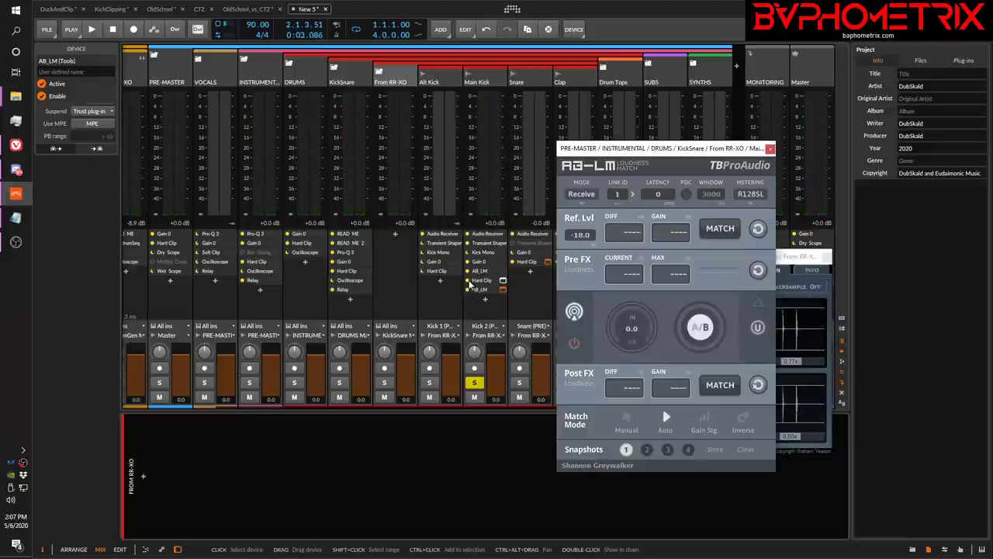
Step: Bypass the Main Kick's Hard Clip, play the unclipped kick to check its peak level, and close the AB_LM window
left_click(468, 282)
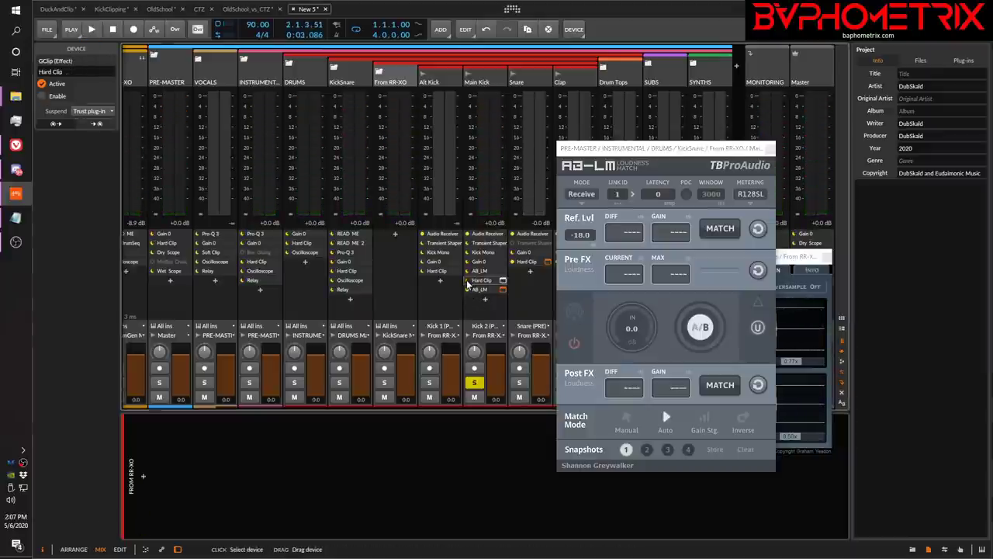
key("space")
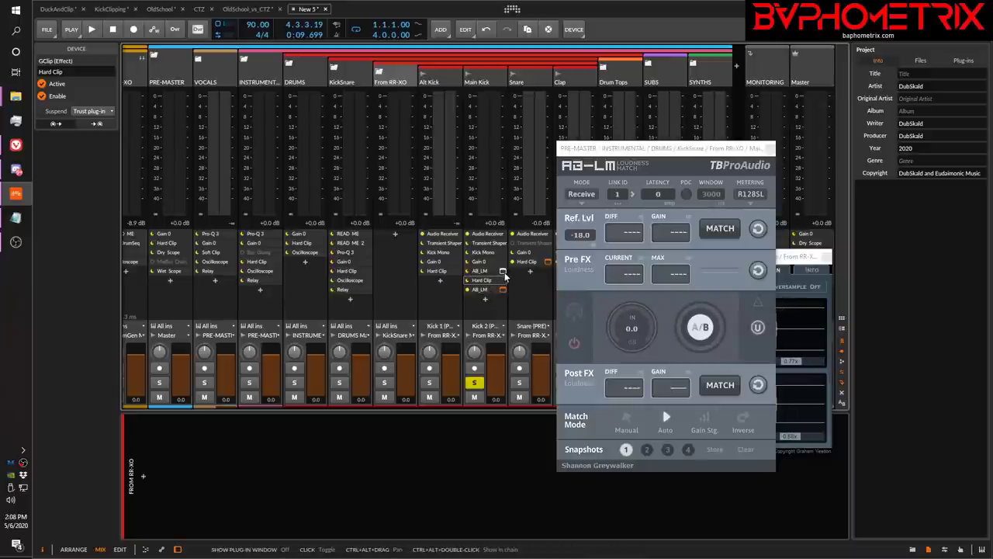
left_click(770, 150)
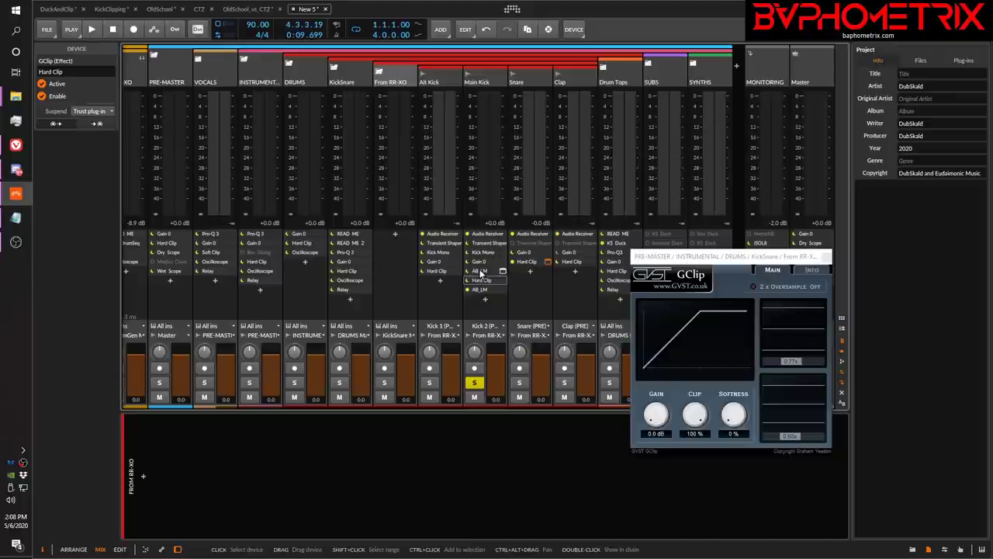
Step: Move both AB_LM devices from the Main Kick to the Snare, one before and one after its Hard Clip
left_click(481, 271)
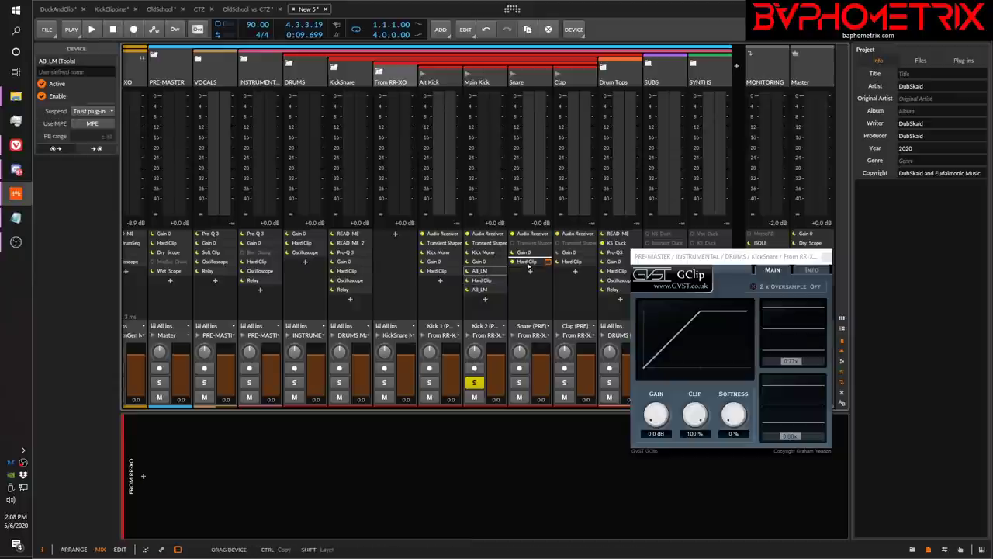
left_click_drag(530, 263, 530, 267)
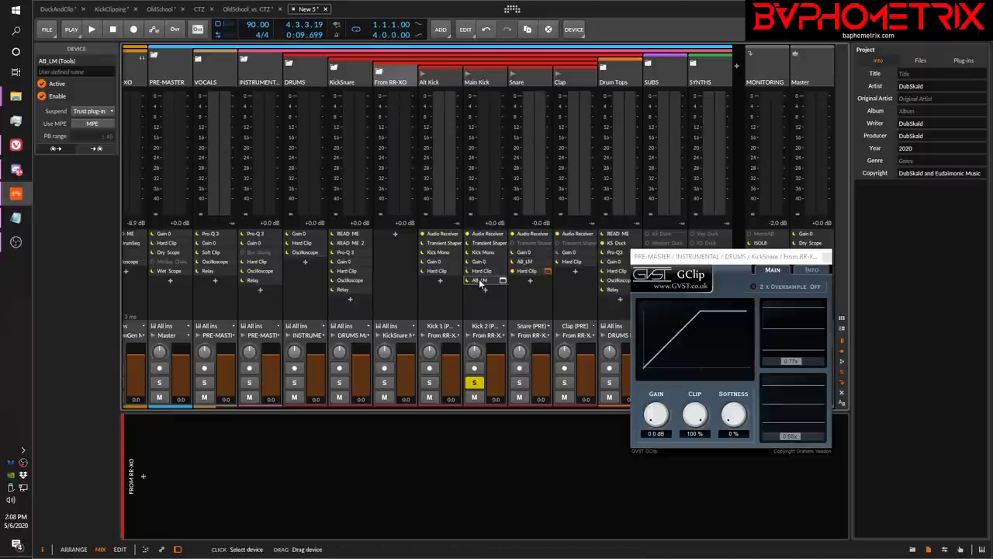
left_click_drag(521, 284, 548, 273)
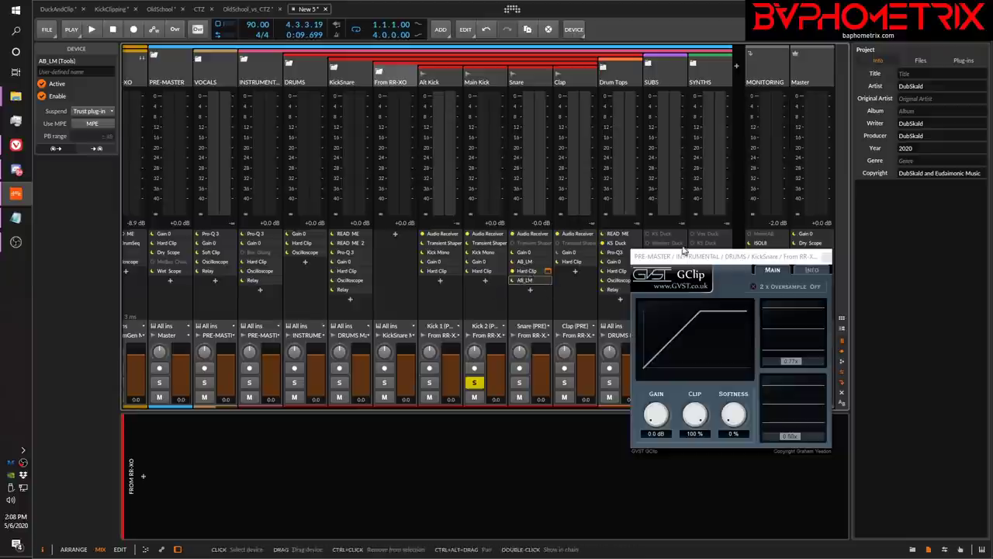
Step: Open the Snare's receiving AB_LM alongside its Hard Clip window and play the track briefly
left_click_drag(667, 259, 232, 225)
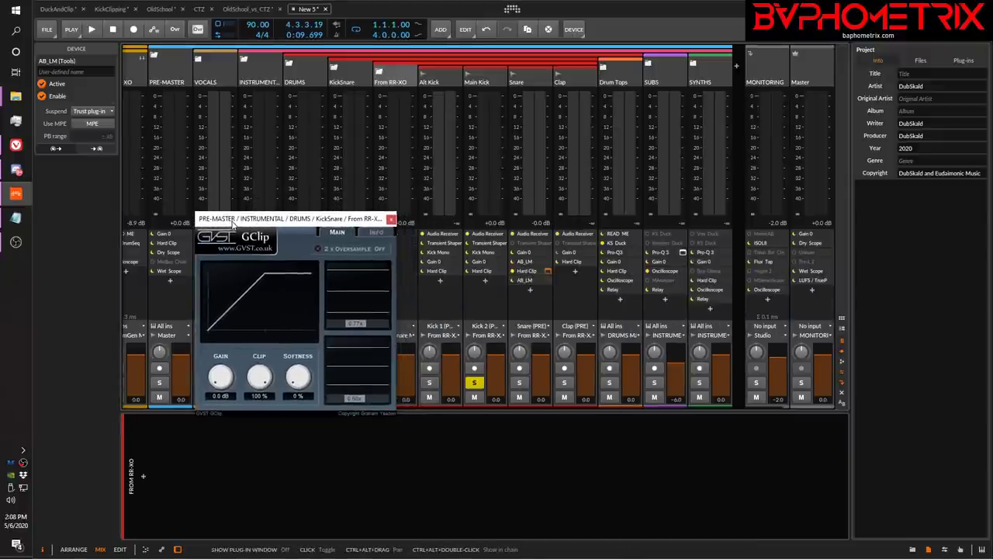
left_click(548, 271)
left_click_drag(665, 154, 719, 165)
key("space")
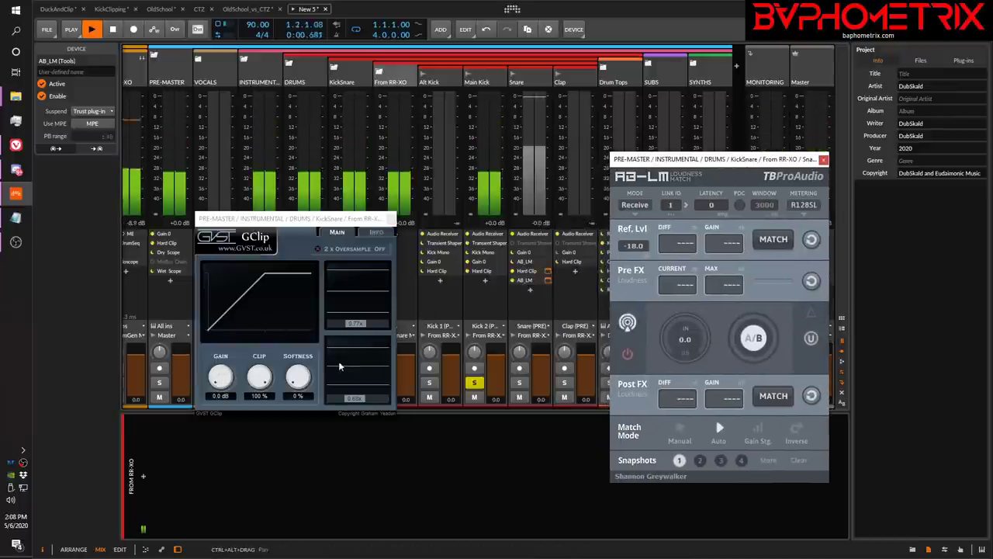
key("space")
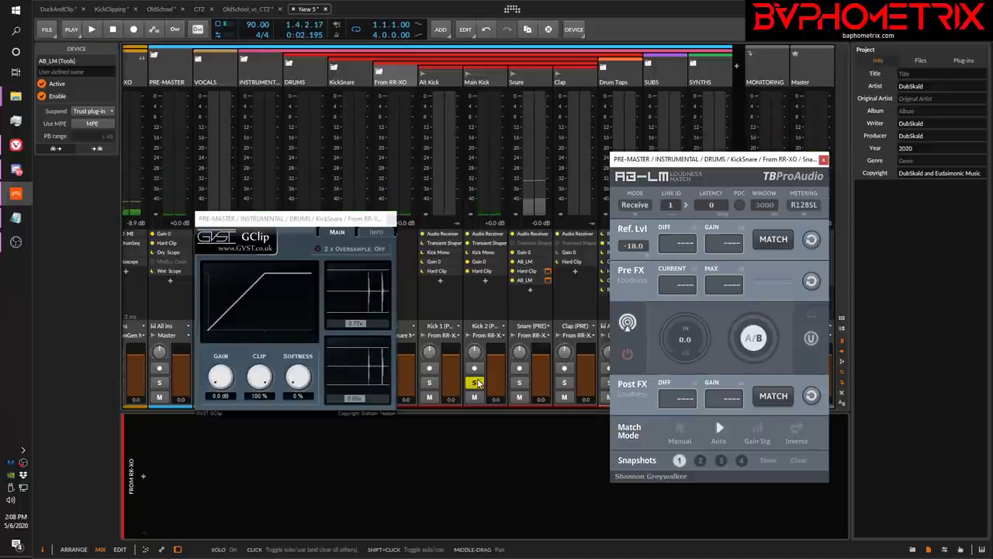
Step: Solo the Snare, start playback and set the gain of its Hard Clip to 2.0 dB
left_click(519, 382)
key("space")
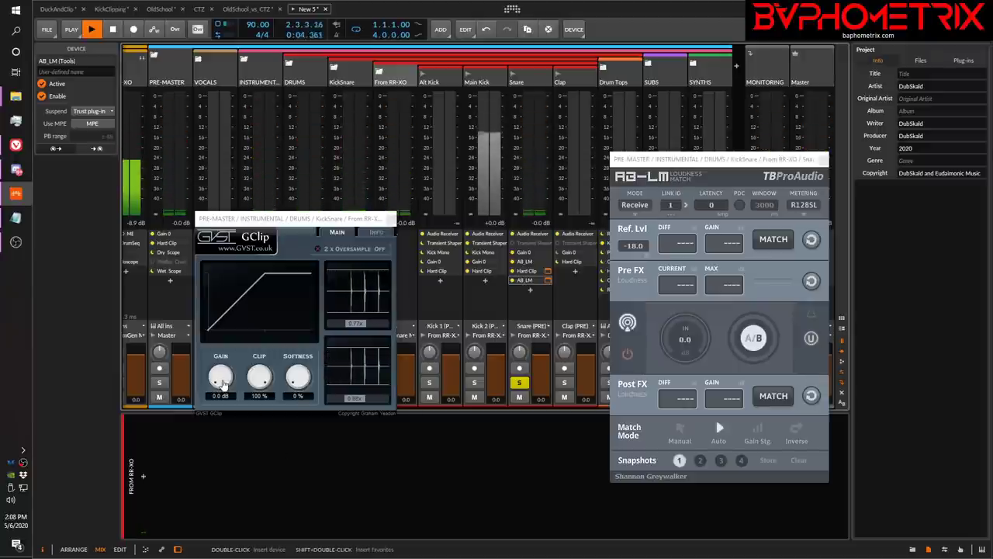
left_click_drag(223, 383, 226, 371)
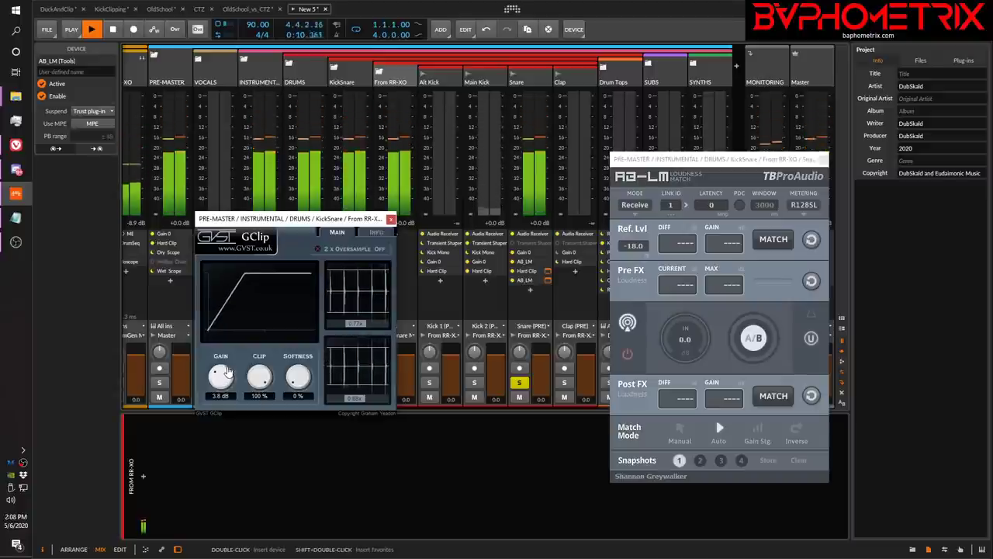
mouse_move(223, 378)
left_mouse_down()
mouse_move(230, 360)
mouse_move(225, 378)
left_mouse_up()
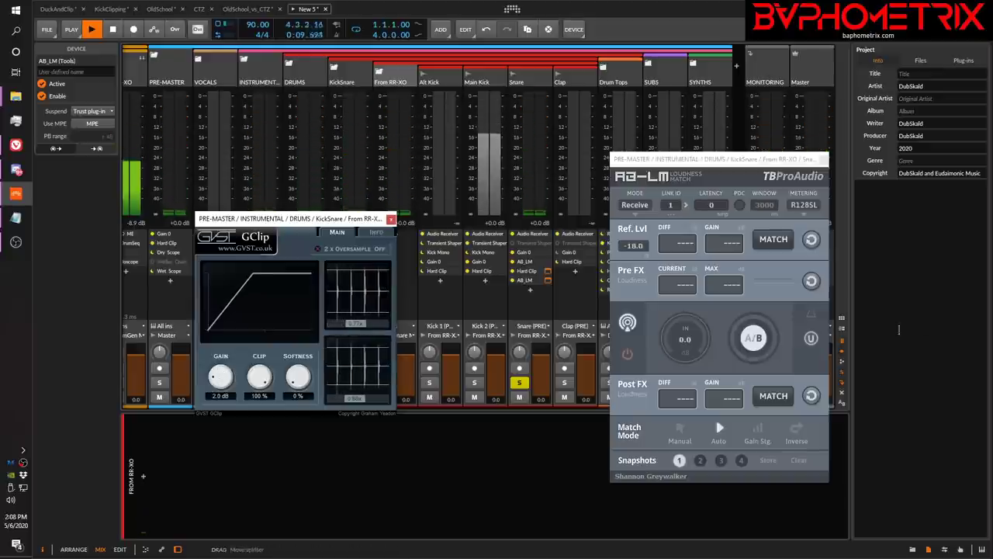
Step: Compare the pre-FX and post-FX Snare signals during playback by toggling A/B in the receiving AB_LM, and stop playback
left_click(752, 342)
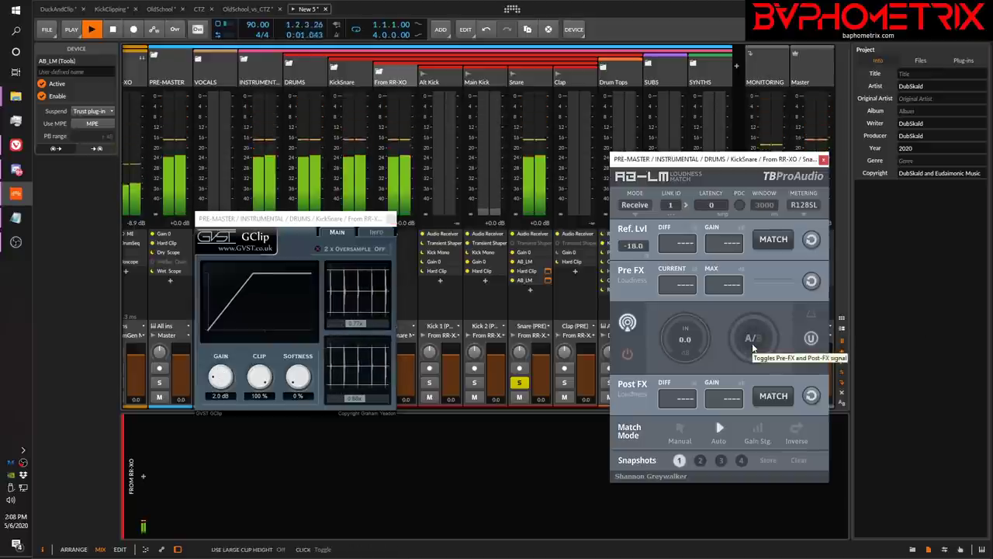
left_click(752, 346)
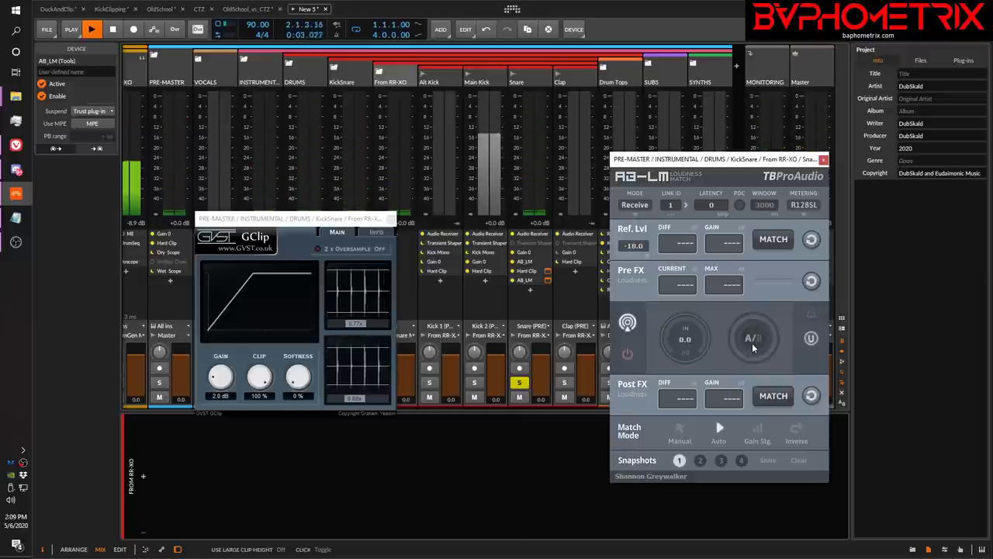
left_click(752, 347)
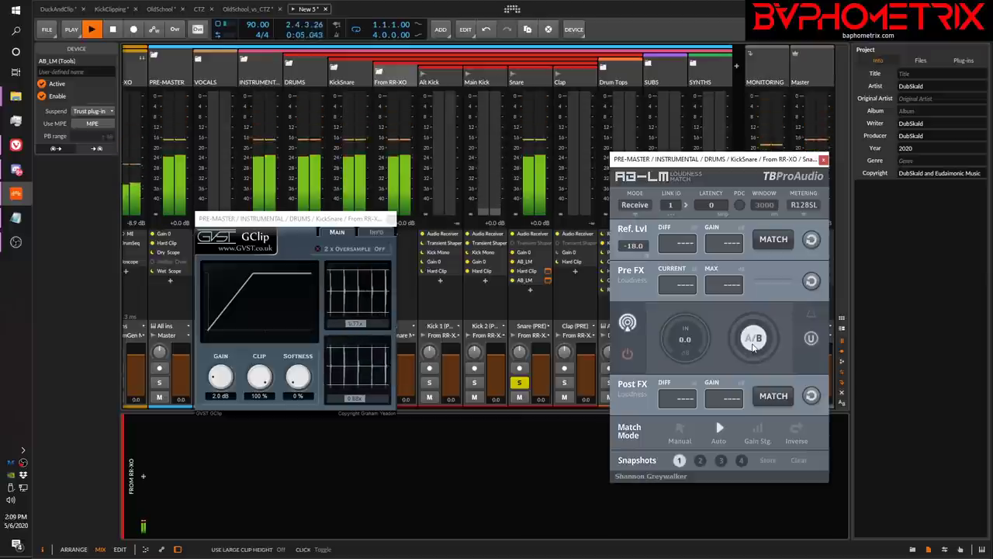
left_click(752, 347)
left_click(752, 347)
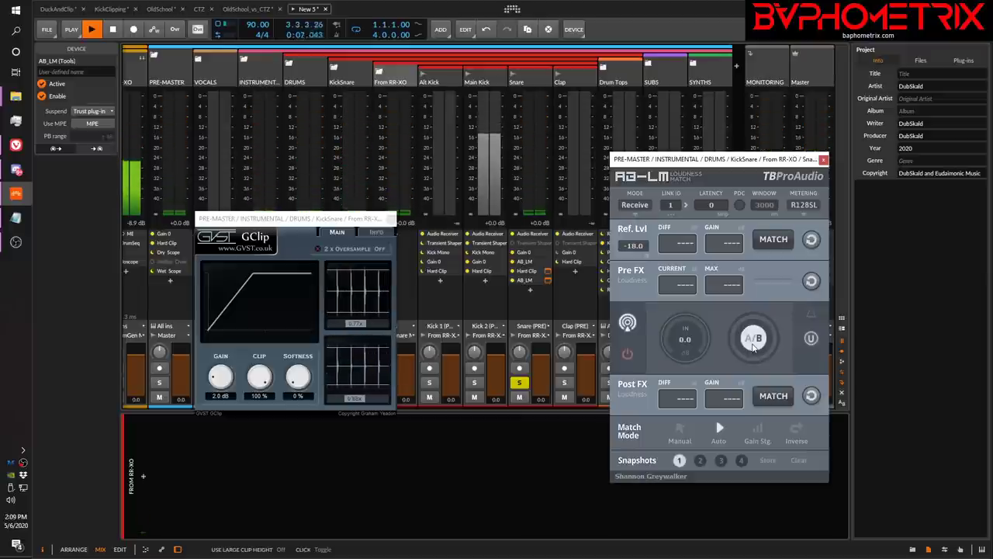
key("space")
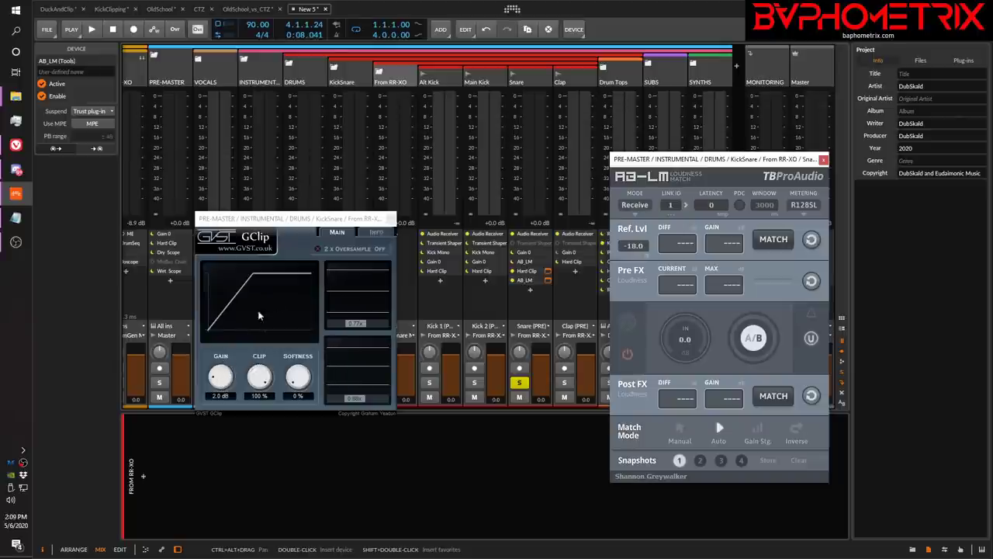
Step: Close the plug-in windows, delete both AB_LM devices from the Snare and unsolo the track
left_click(393, 219)
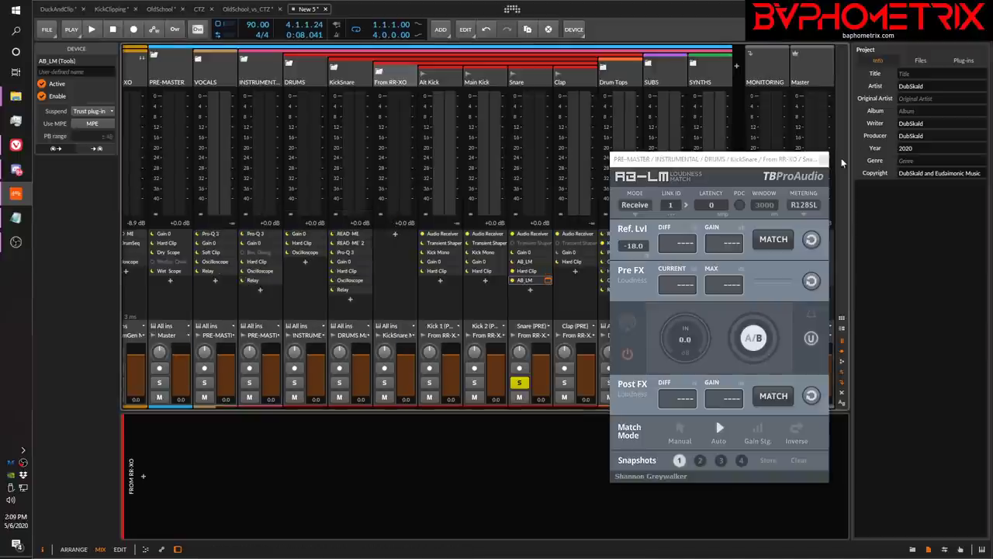
left_click(824, 161)
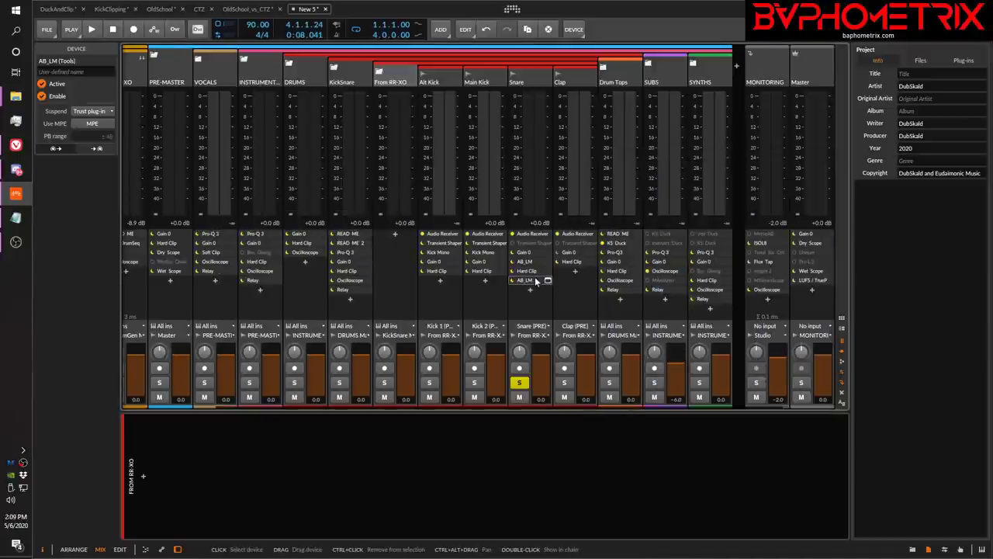
key("Delete")
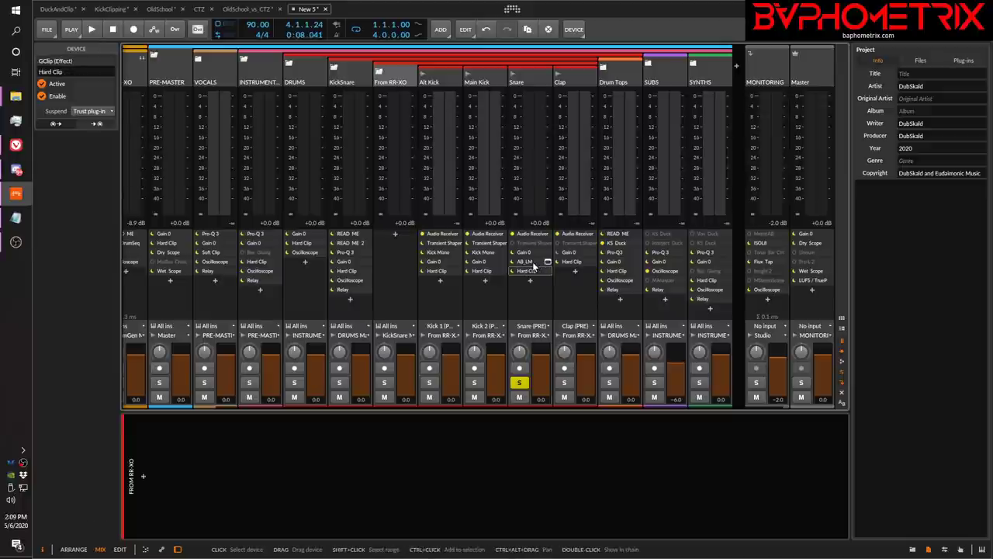
left_click(532, 261)
key("Delete")
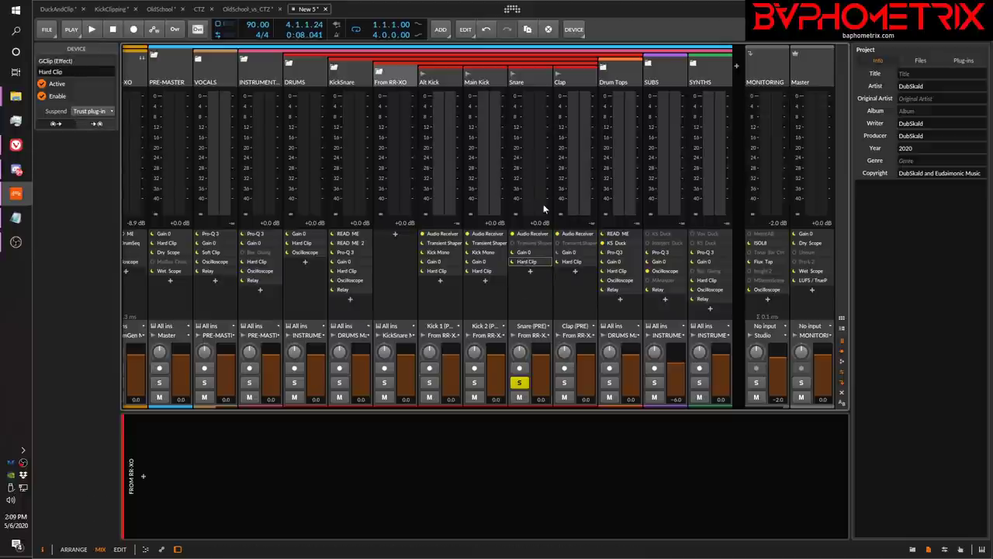
left_click(520, 383)
Step: Play the unsoloed drums and check the level of the KickSnare Master in its Gain 0 meter
key("space")
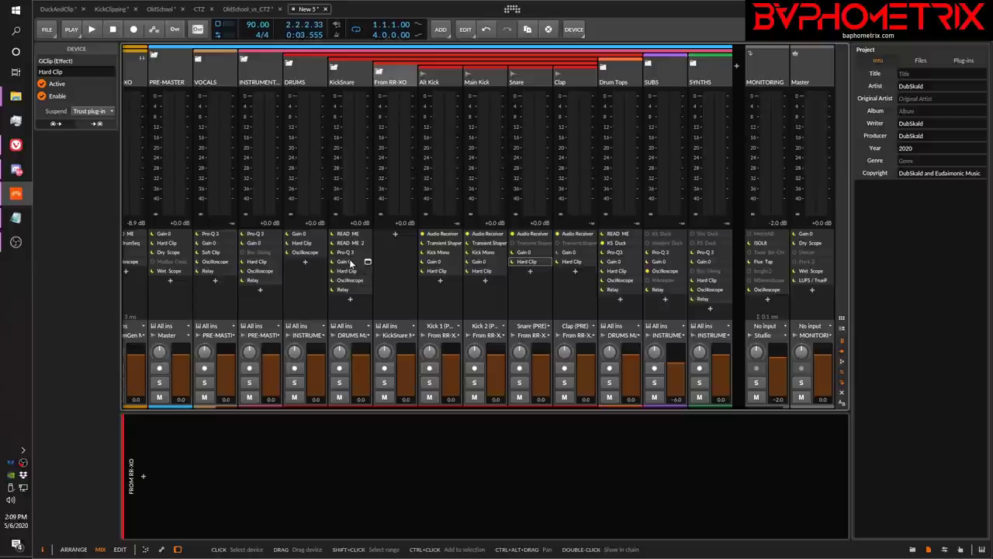
left_click(368, 263)
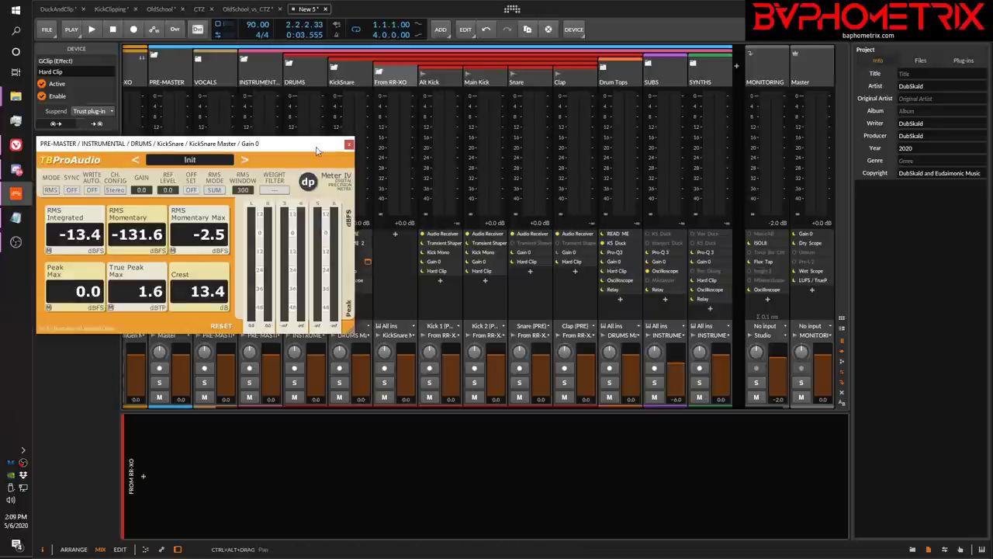
left_click_drag(316, 149, 402, 292)
key("space")
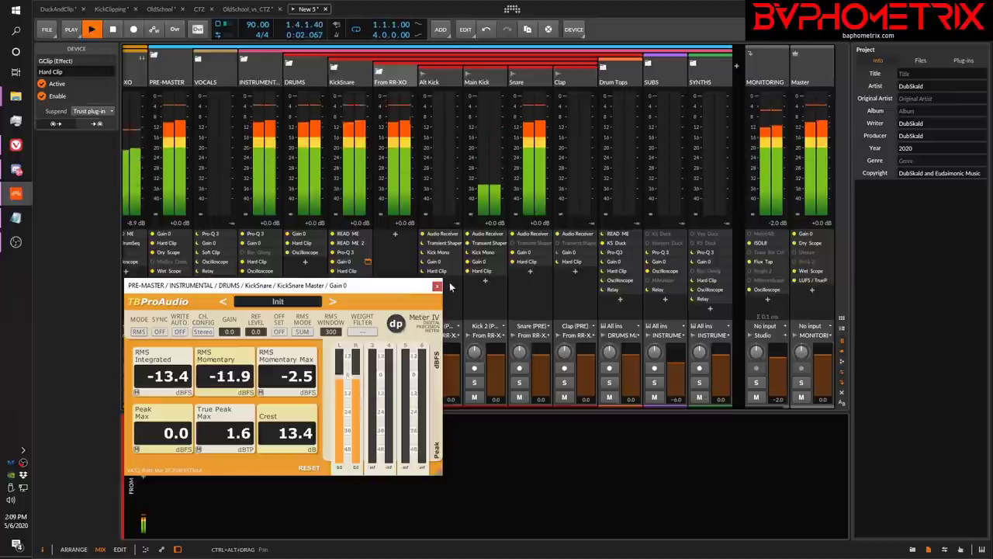
left_click(437, 285)
key("space")
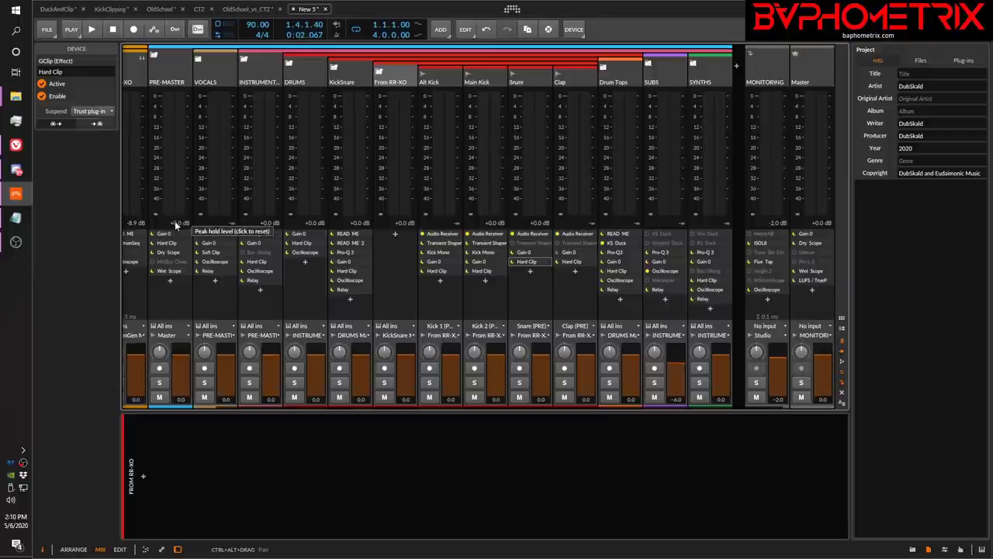
Step: Collapse the KickSnare and DRUMS groups and add an audio track after Drops 1 in the DROP SOUNDS group under SYNTHS
left_click(335, 73)
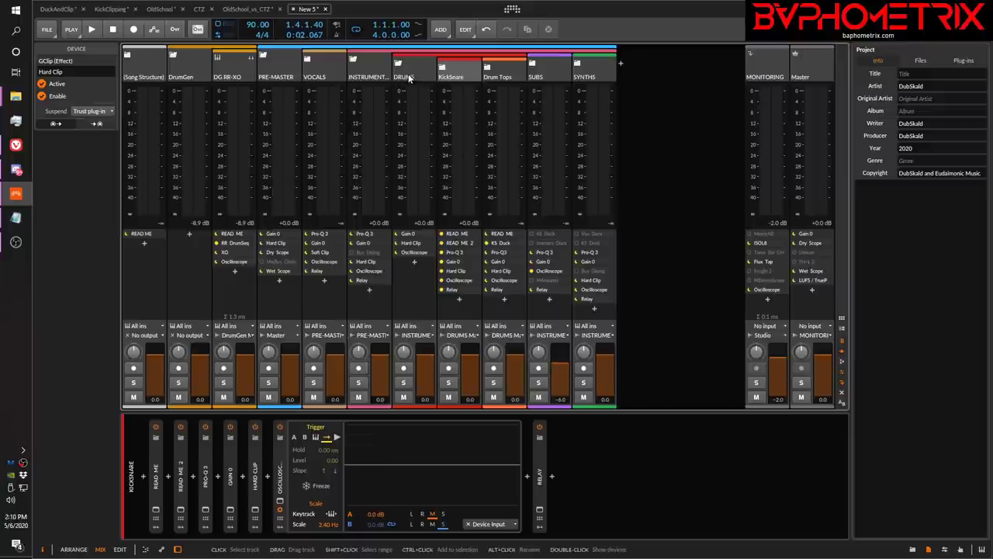
left_click(397, 65)
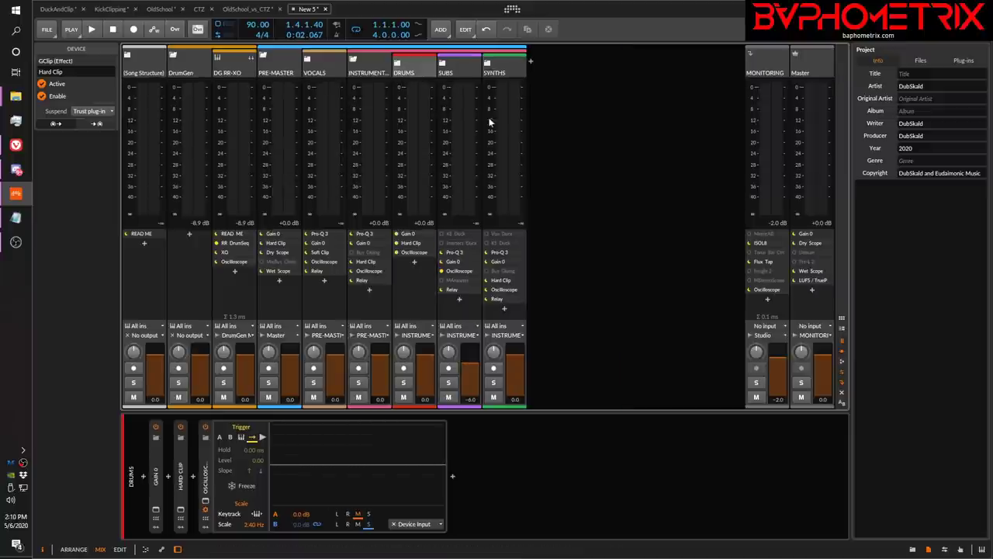
left_click(487, 63)
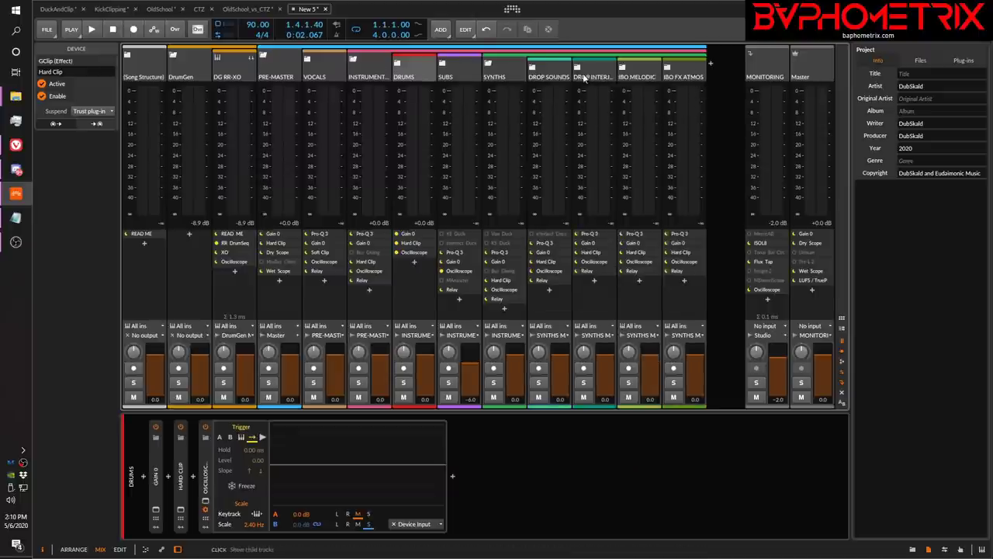
left_click(533, 69)
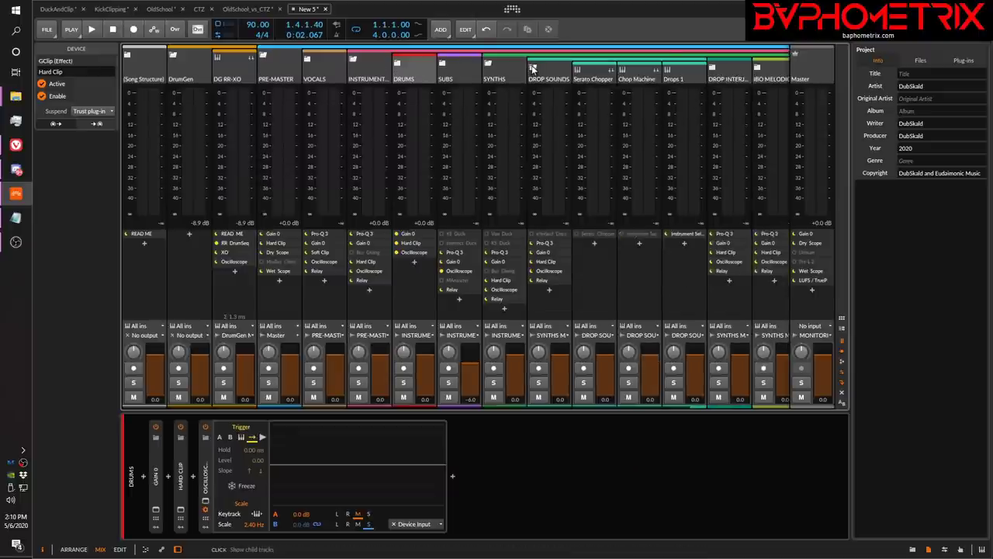
left_click(689, 75)
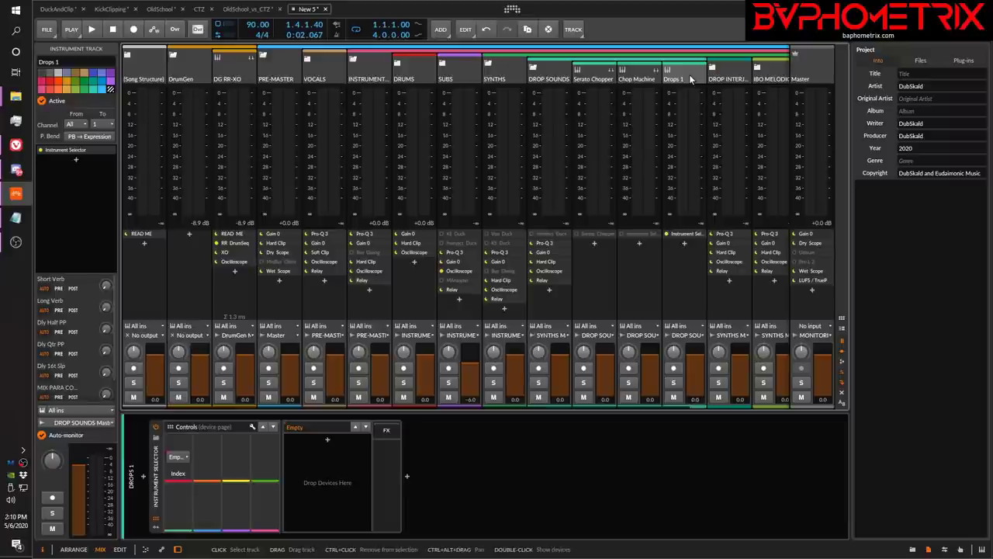
key("ctrl+t")
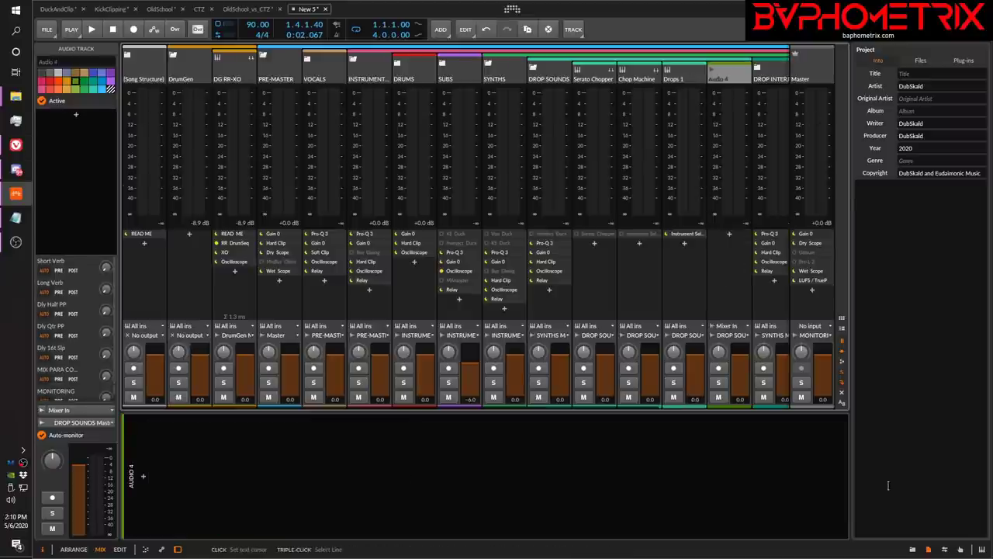
Step: Search the sample browser for "bass loop" and audition Cymatics - Drum & Bass Bass Loop 4 at a reduced preview volume
left_click(916, 551)
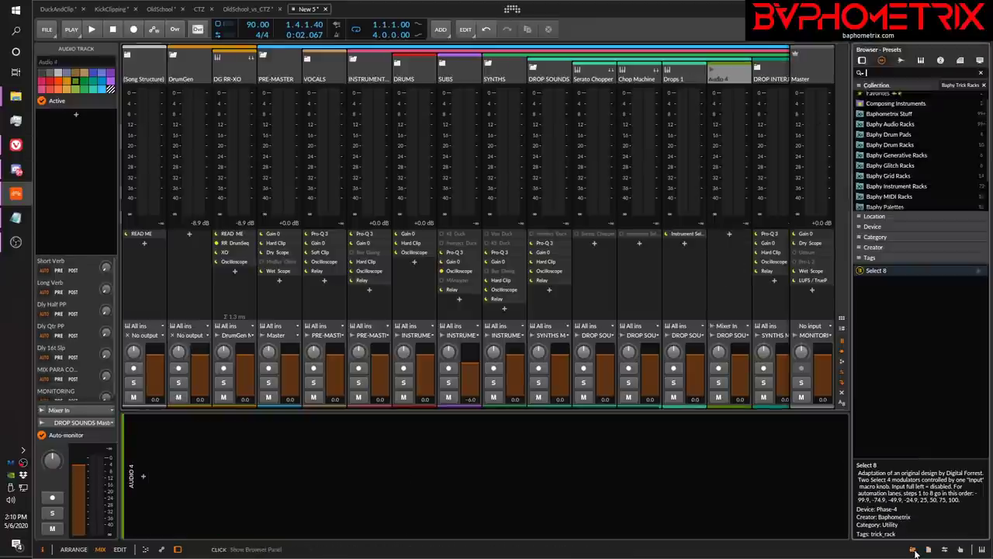
left_click(900, 60)
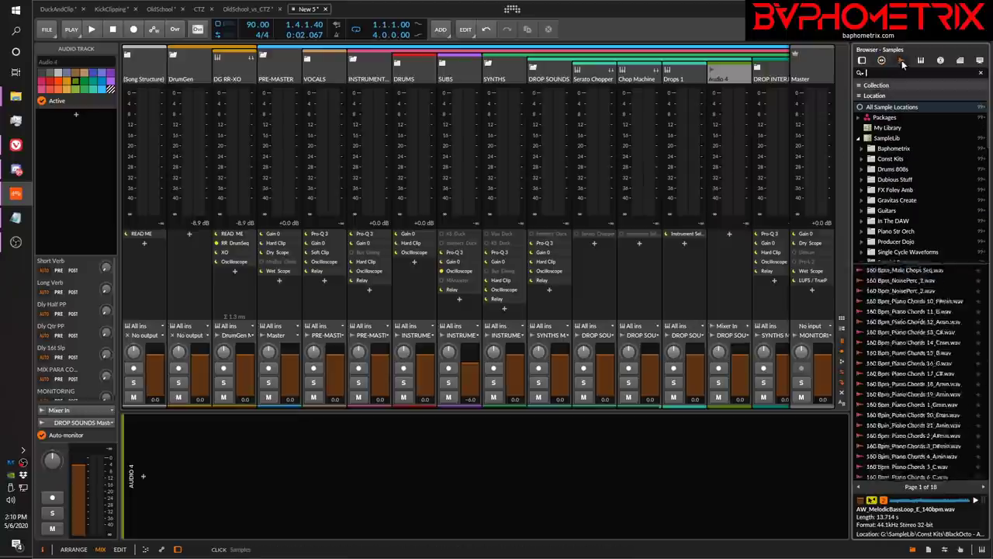
left_click(892, 73)
type("bass loop")
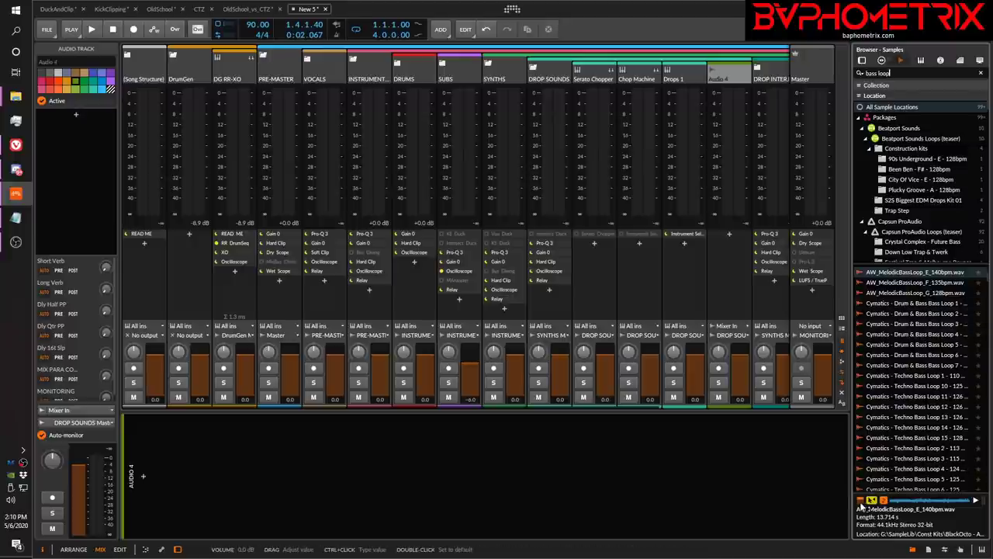
left_click_drag(859, 504, 859, 515)
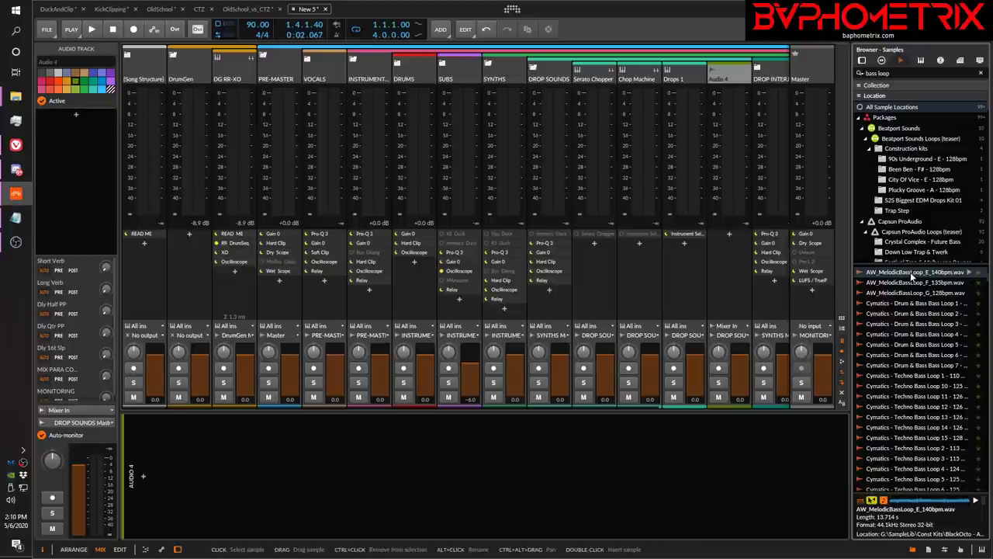
left_click(918, 340)
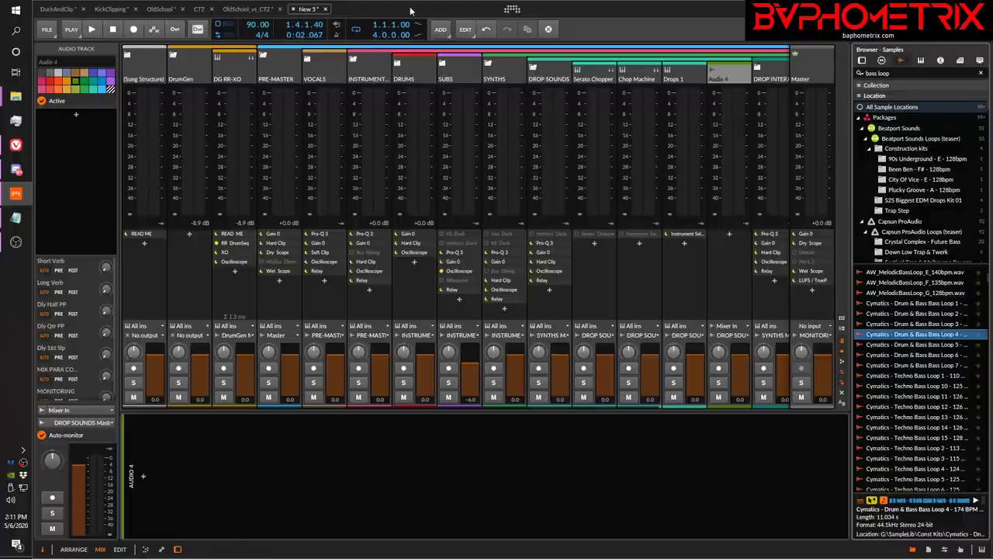
Step: Place Cymatics - Drum & Bass Bass Loop 4 in the new audio track's Scene 1 slot in the clip launcher
key("alt+1")
scroll(297, 175, "down", 1)
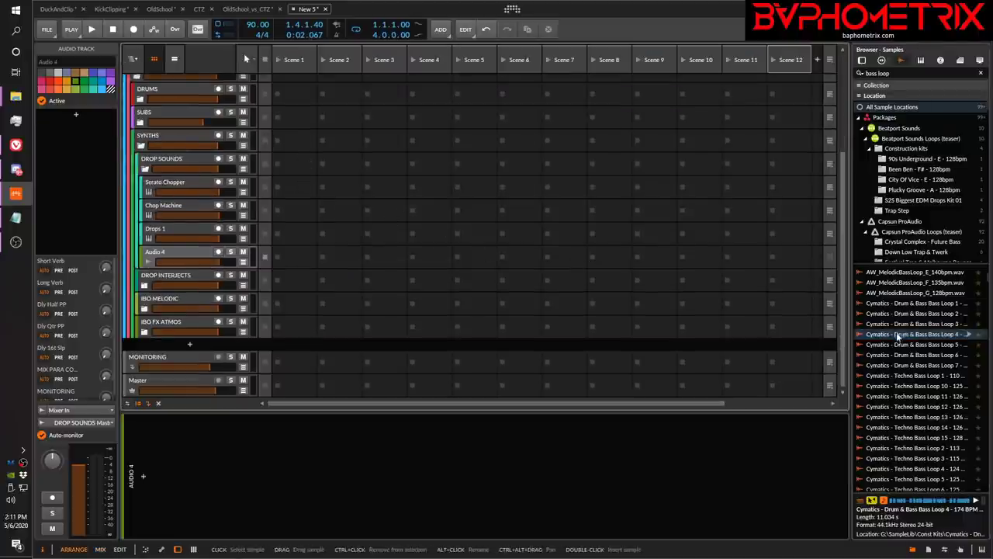
left_click_drag(896, 333, 296, 258)
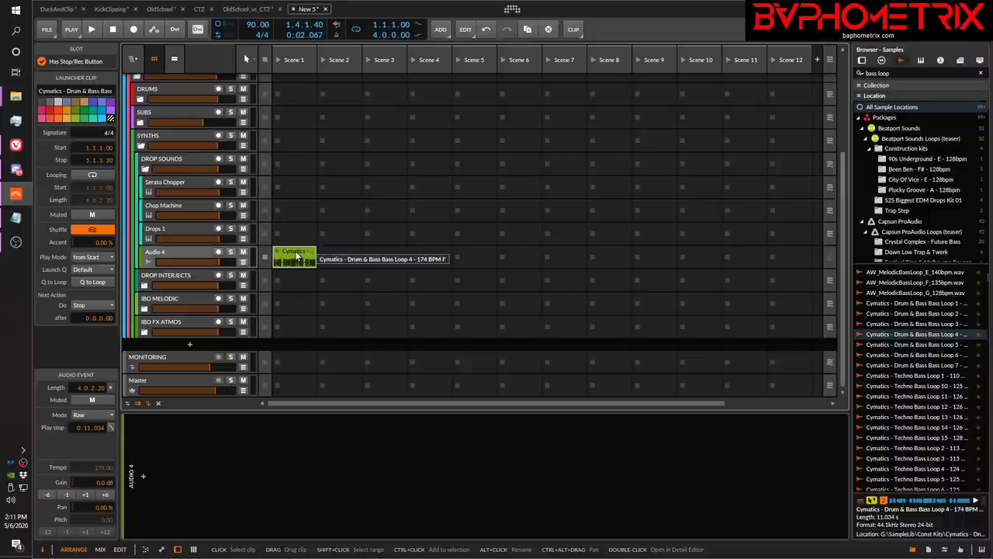
Step: Set the bass loop clip's stretch mode to Elastique Pro and its original tempo to 87
left_click(109, 416)
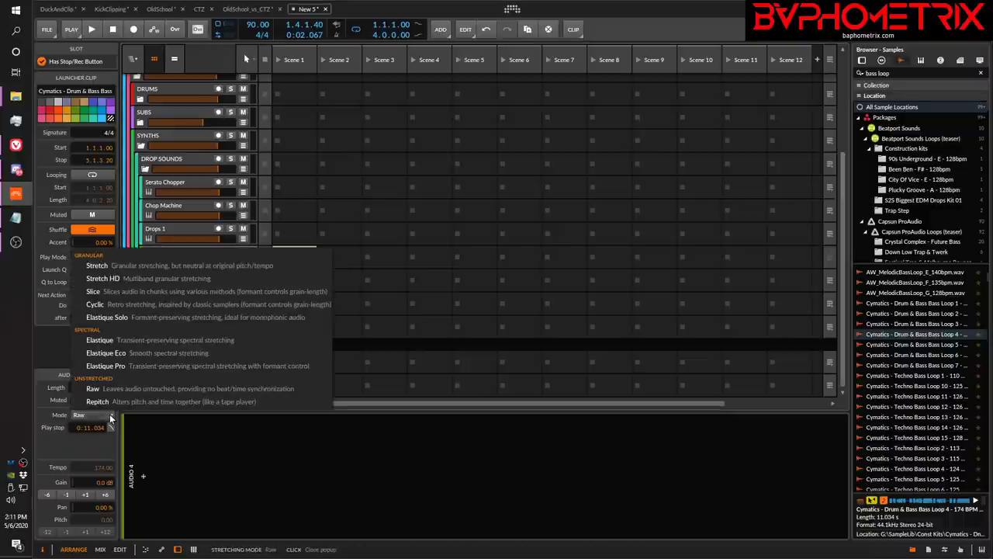
left_click(122, 370)
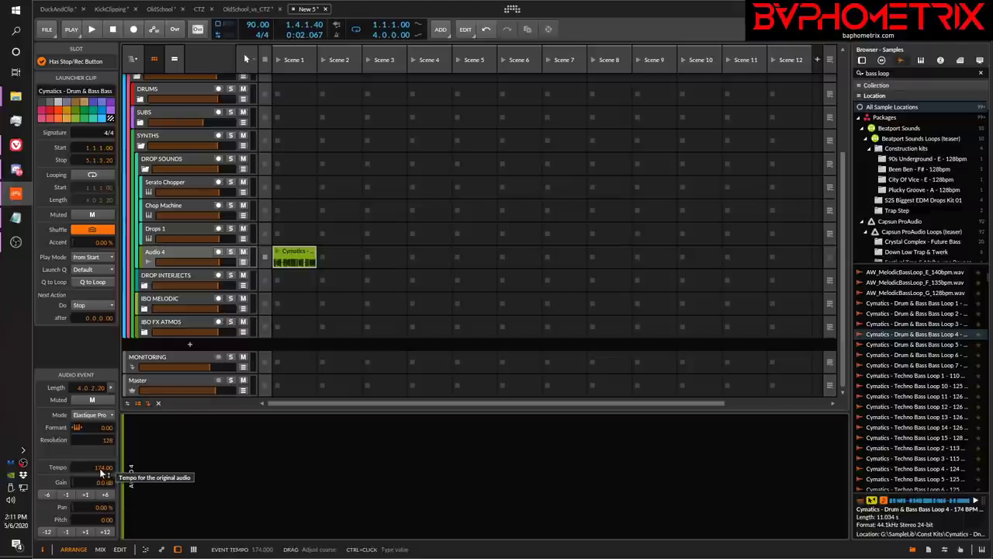
double_click(101, 468)
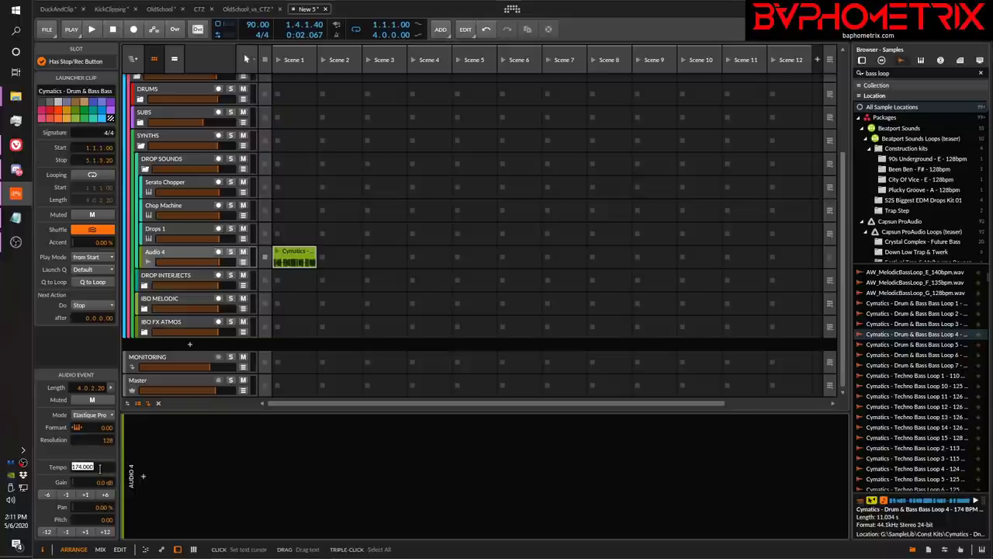
type("87")
key("Return")
Step: Enable looping on the bass loop clip with a loop length of 2 bars
left_click(92, 175)
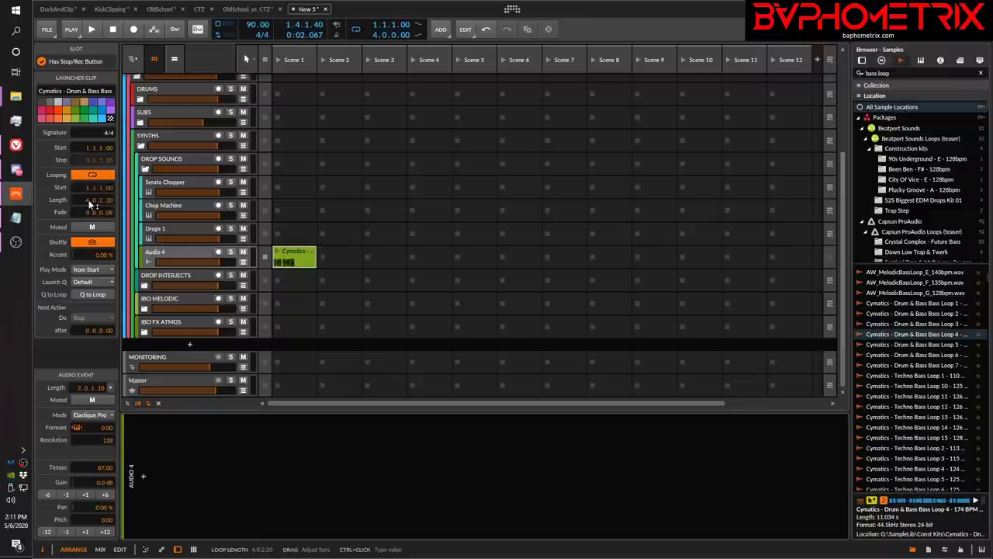
left_click_drag(96, 205, 91, 204)
double_click(91, 204)
type("2")
key("Return")
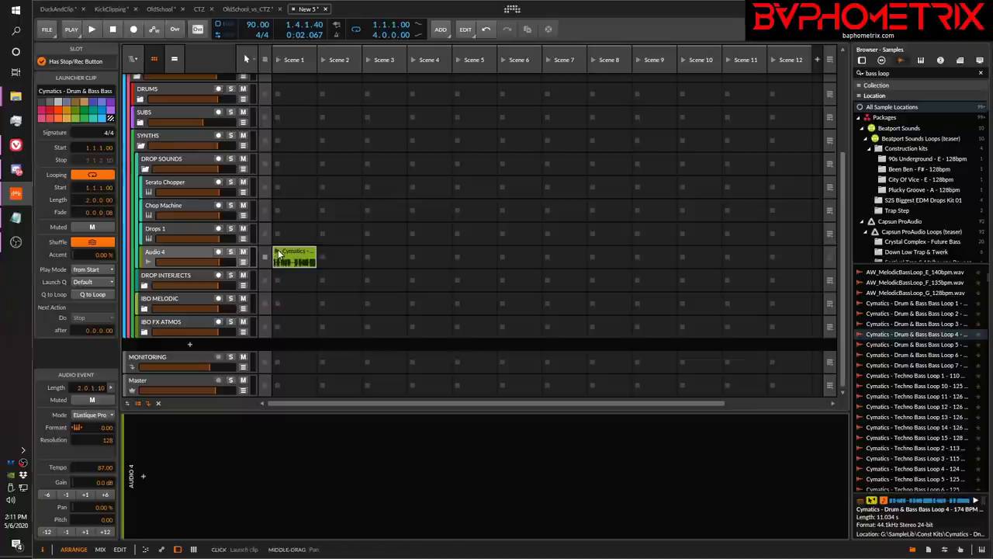
Step: Launch the bass loop clip and check Audio 4's level in the mixer, stopping playback when done
left_click(277, 255)
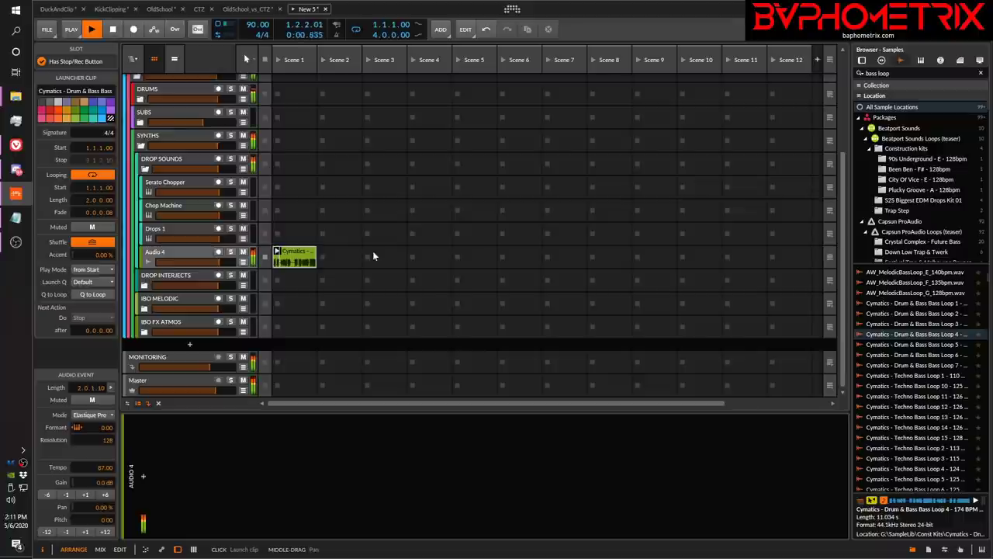
key("alt+2")
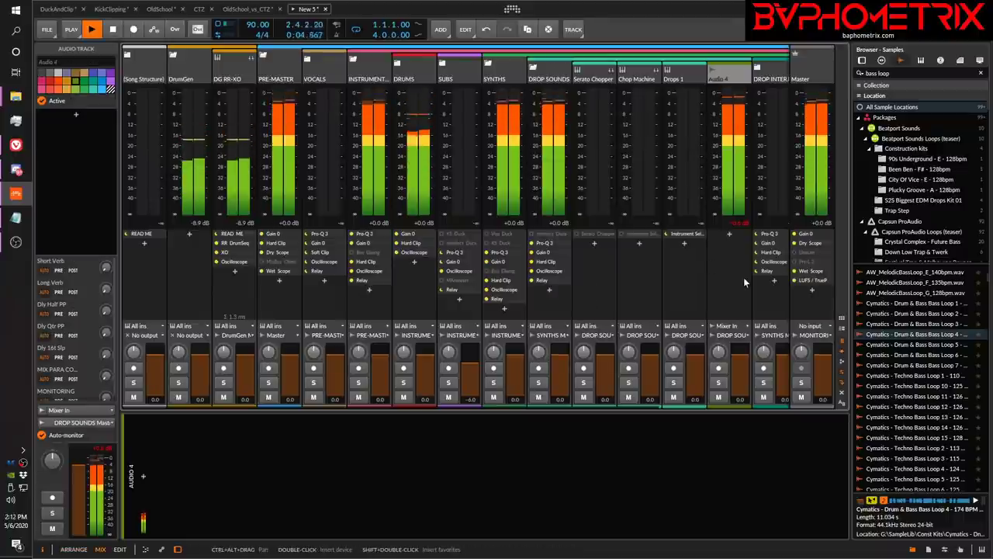
key("space")
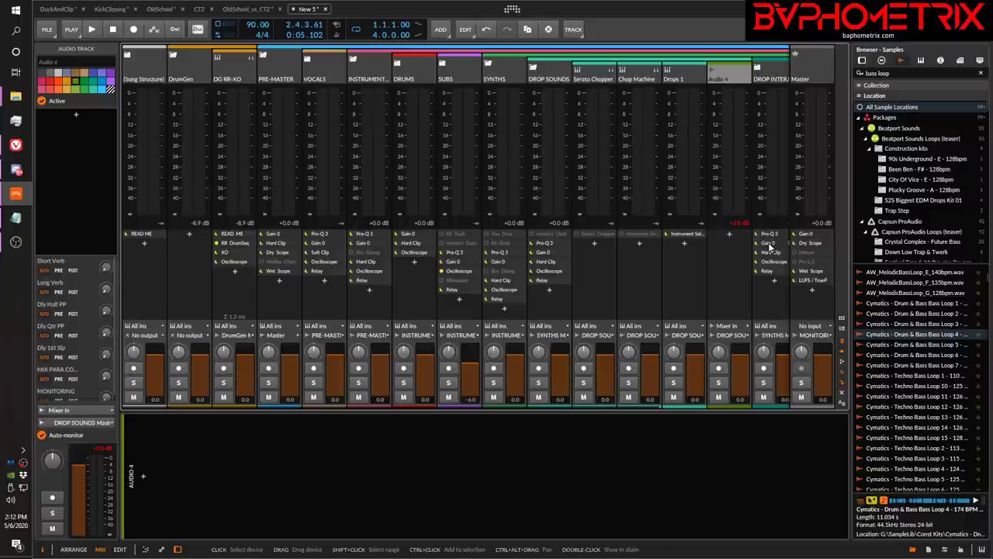
Step: Copy the Hard Clip device from DROP INTERJECTS to Audio 4 and delete the stray Pro-Q 3 copies from Audio 4
left_click_drag(769, 245, 736, 250)
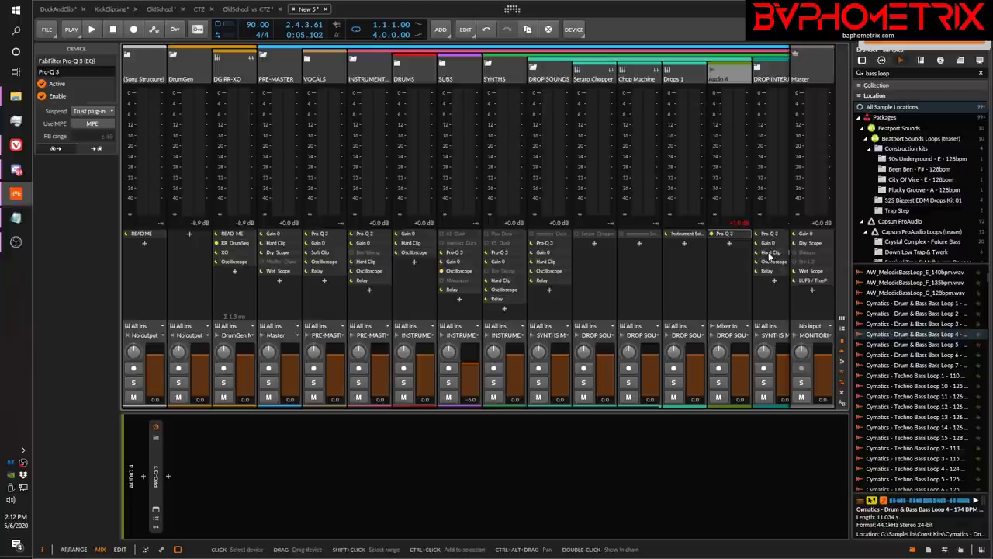
left_click(767, 253, "ctrl")
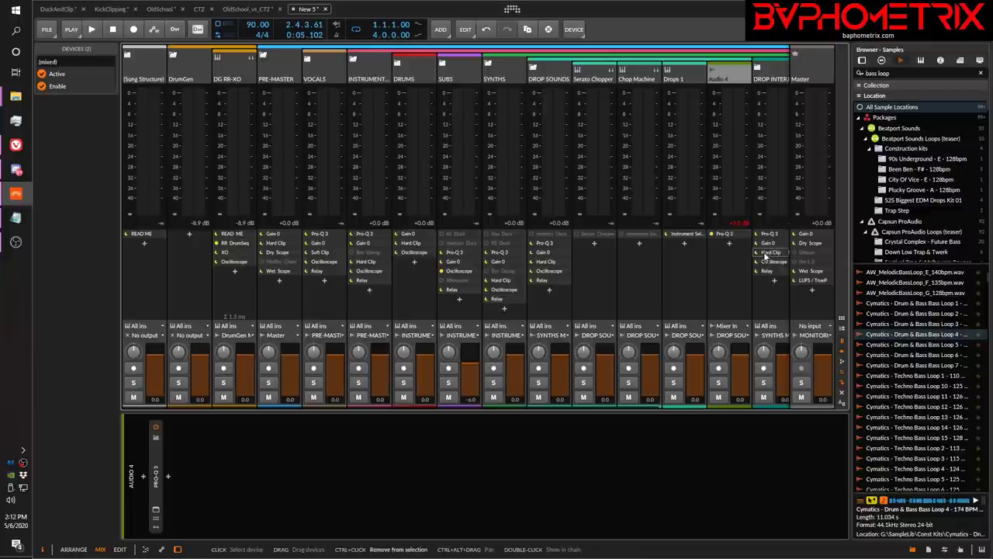
left_click_drag(765, 256, 727, 249)
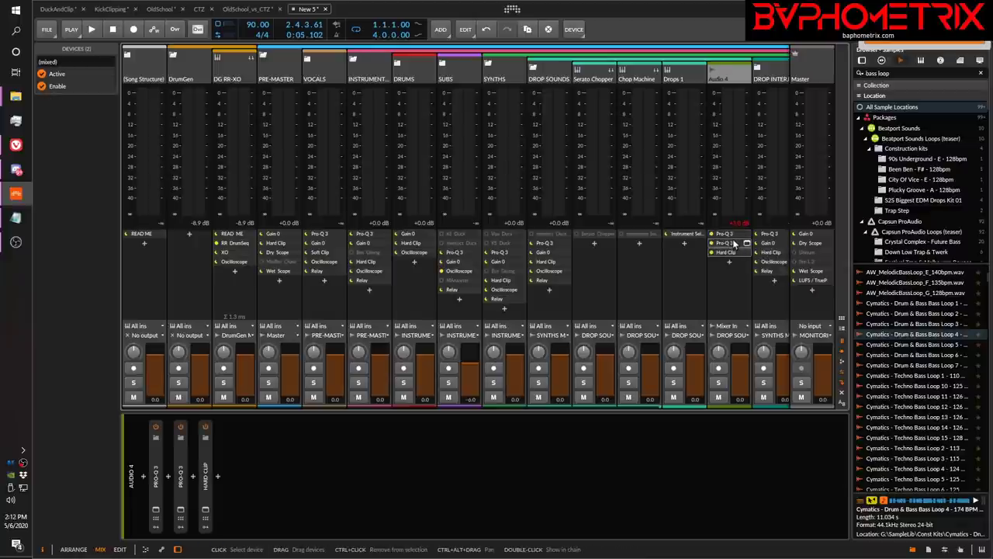
left_click(733, 243)
key("Delete")
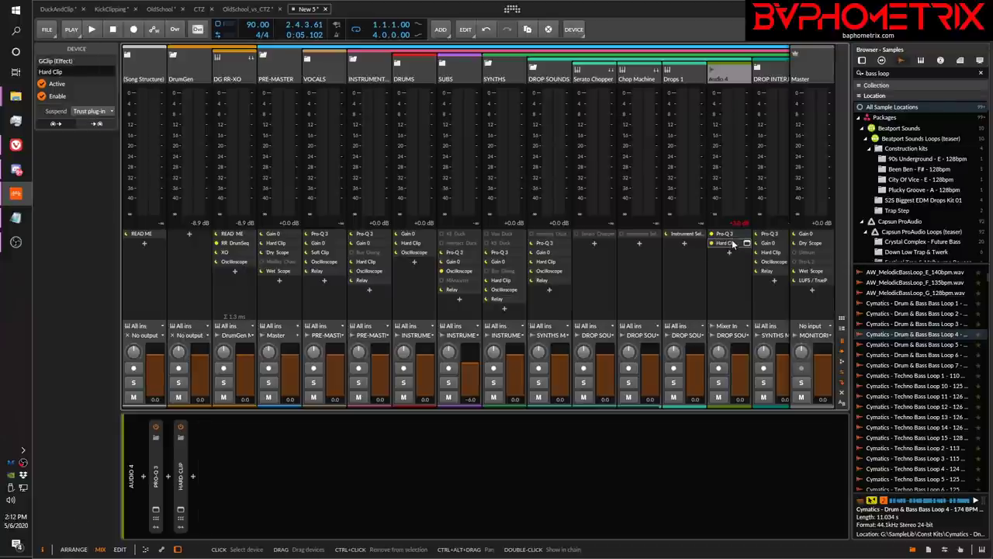
left_click(733, 234)
key("Delete")
Step: Copy the Gain 0 meter from DROP INTERJECTS to Audio 4 ahead of Hard Clip and open its window
left_click(768, 244)
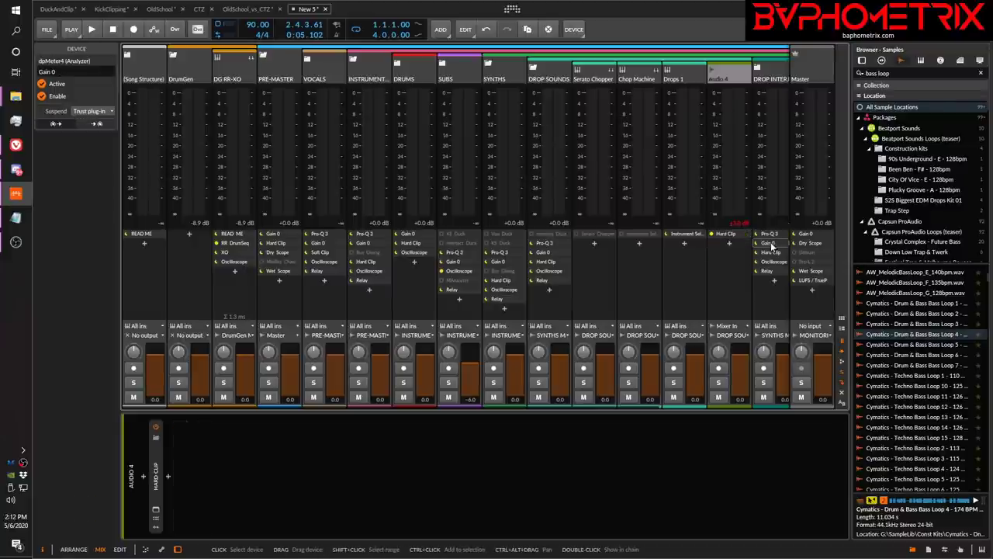
left_click_drag(770, 247, 740, 236)
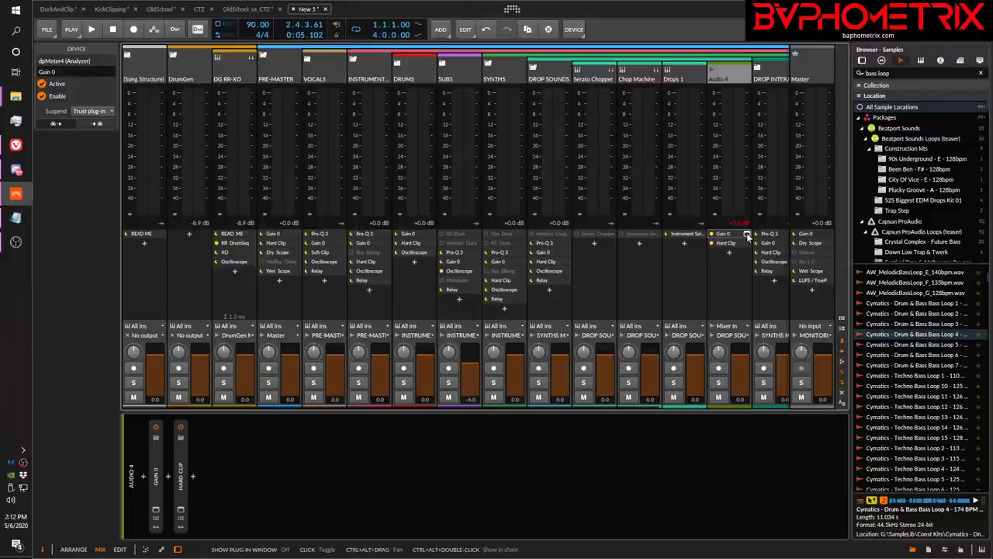
left_click(747, 234)
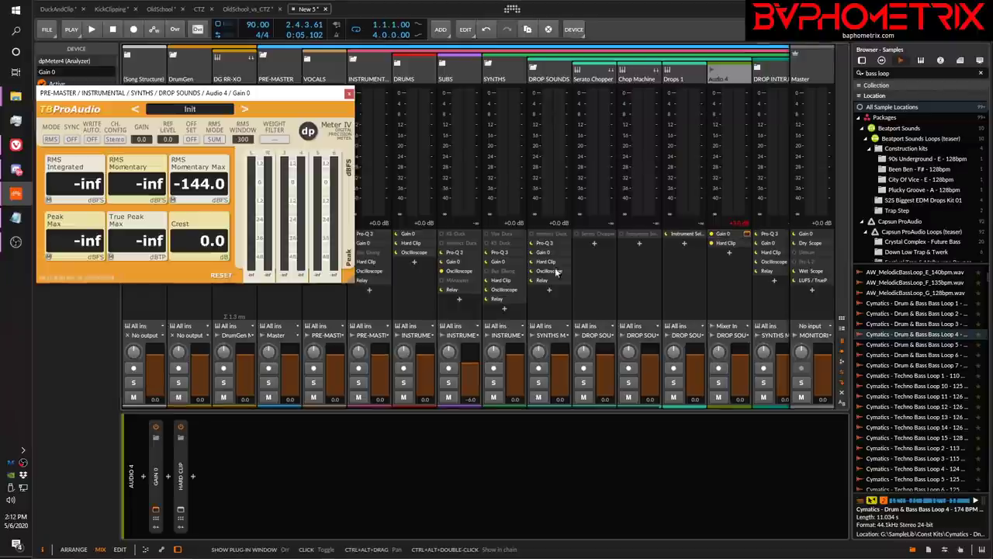
left_click_drag(250, 92, 404, 160)
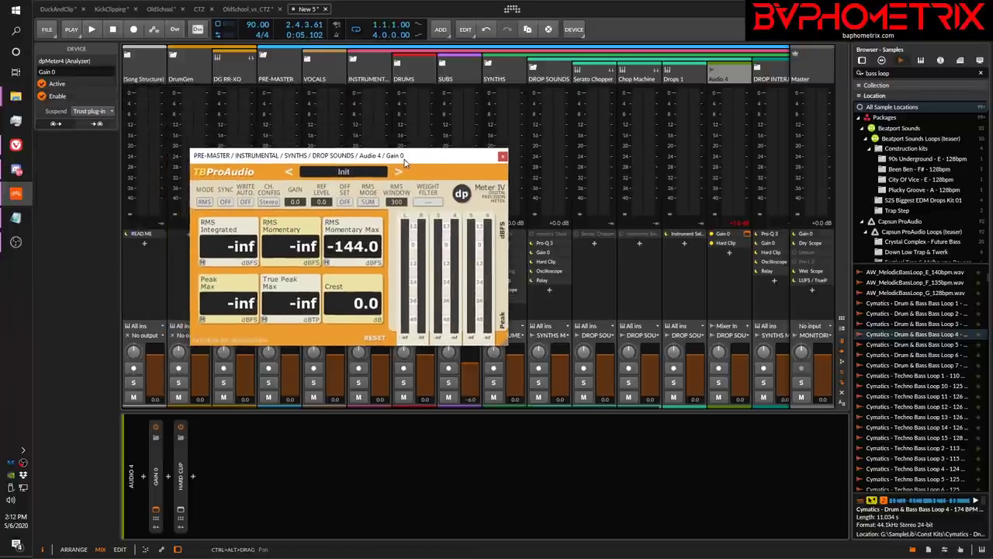
Step: Solo Audio 4, measure the playing loop in Gain 0 and match its peak level to the 0.0 reference level
left_click(718, 382)
key("space")
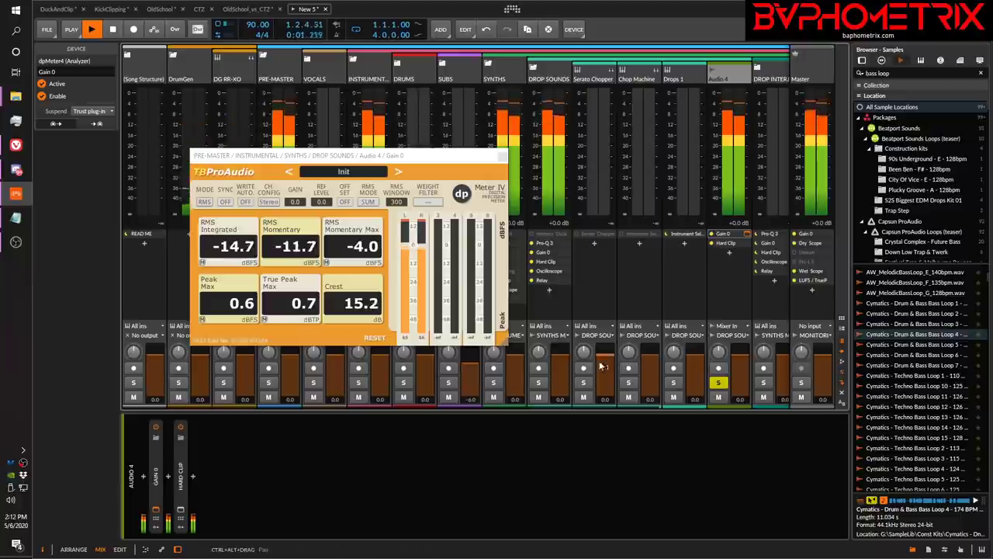
left_click(328, 340)
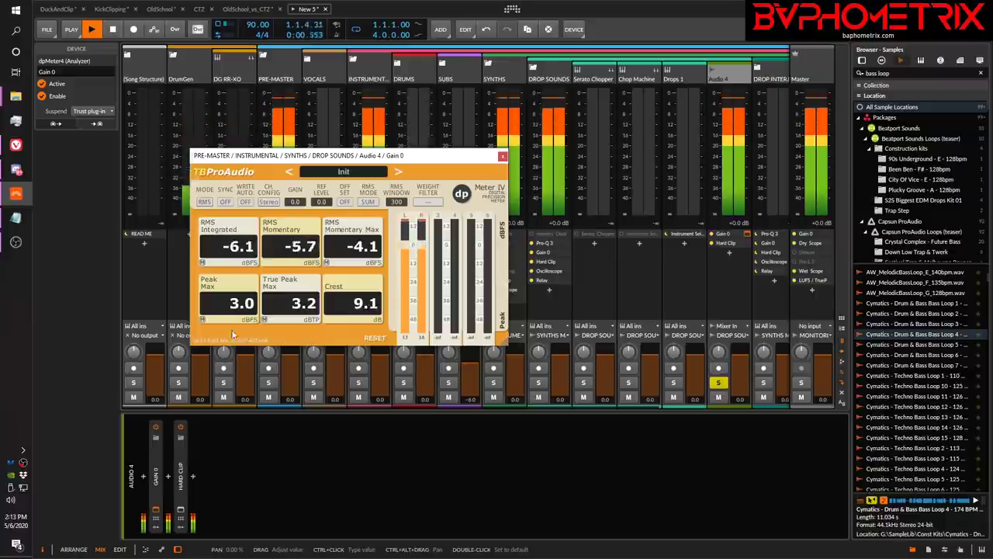
key("space")
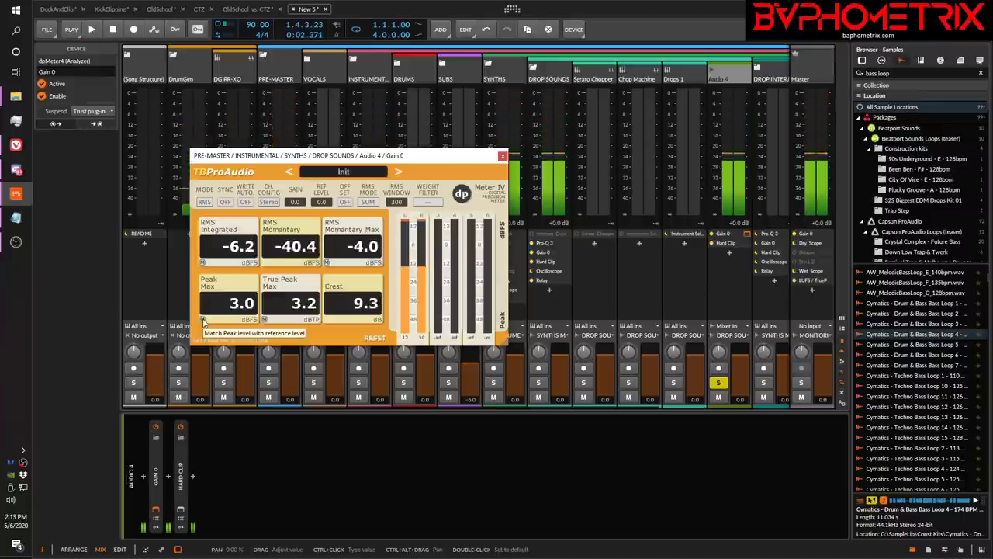
left_click(202, 319)
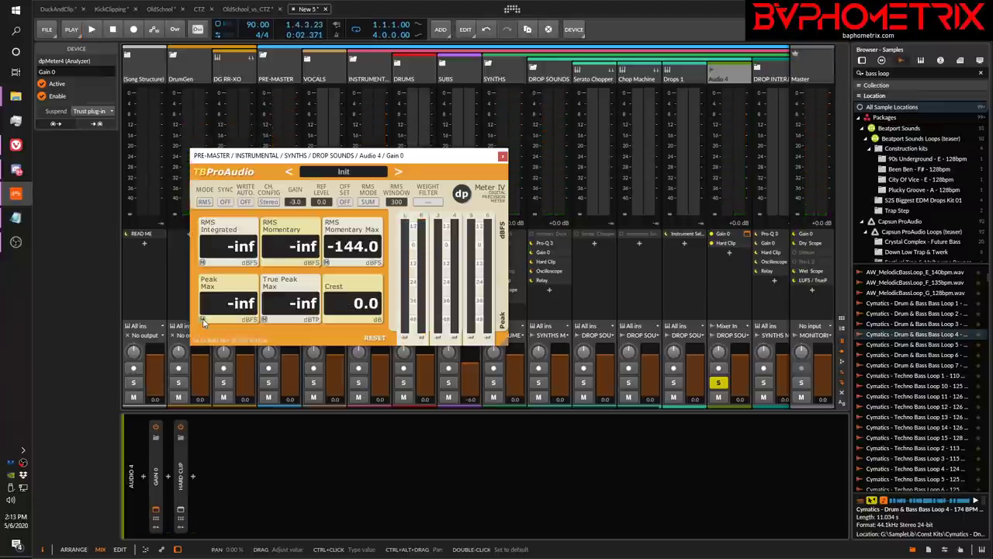
left_click(501, 157)
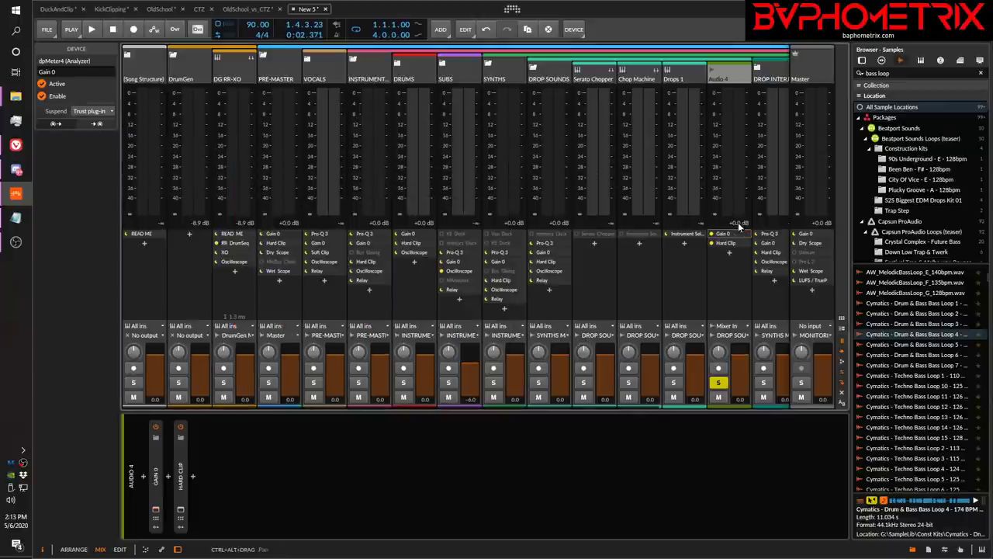
Step: Play the soloed bass loop to check Audio 4's level and inspect the settings of its Hard Clip
key("space")
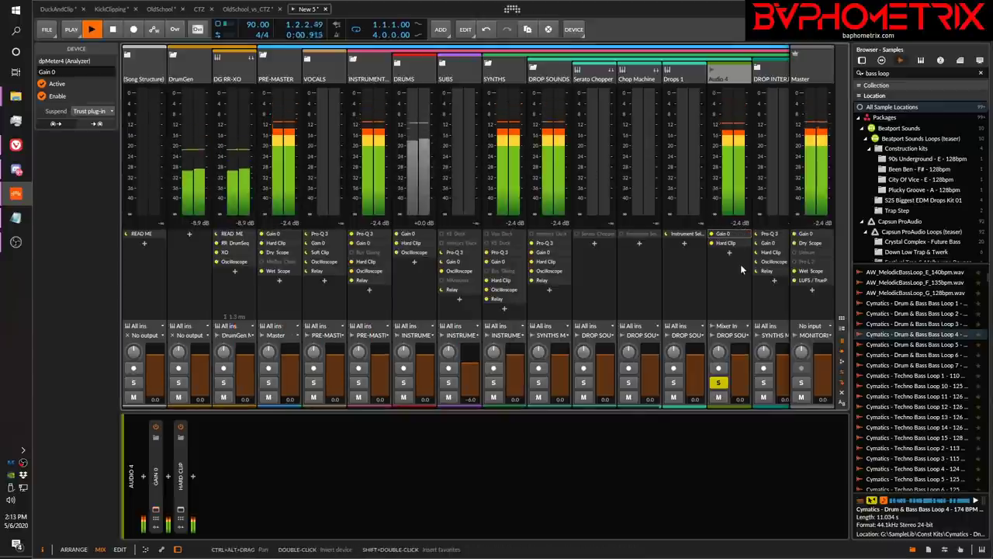
key("space")
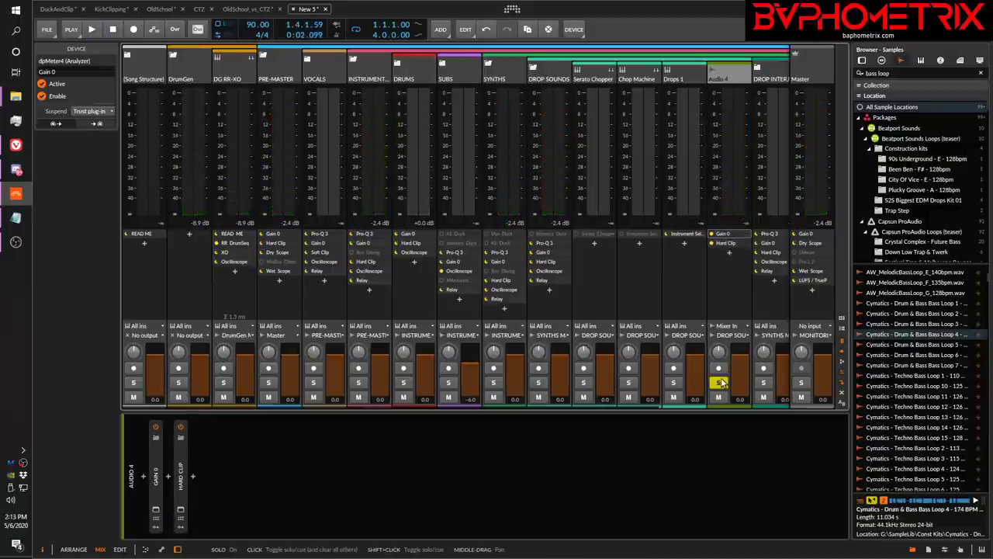
left_click(747, 244)
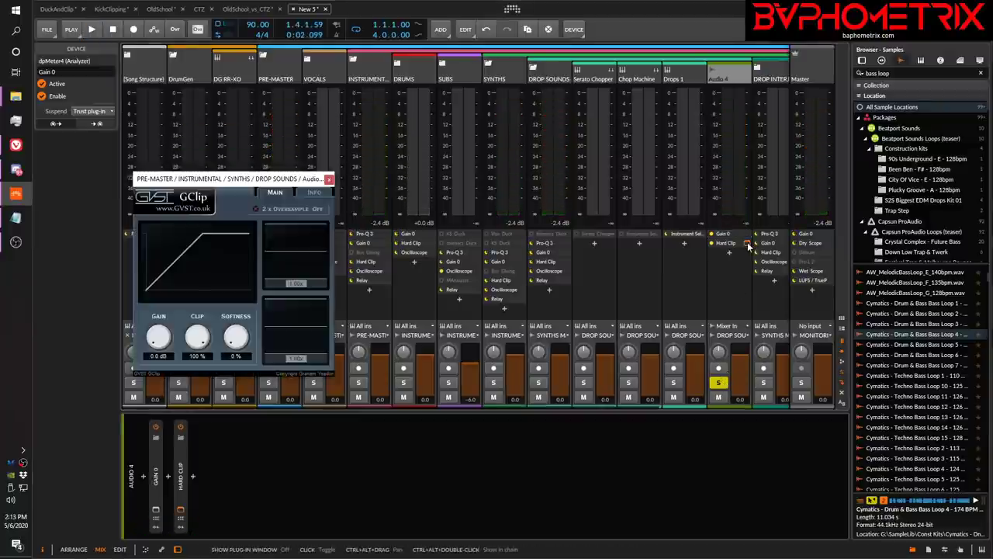
left_click(329, 179)
key("space")
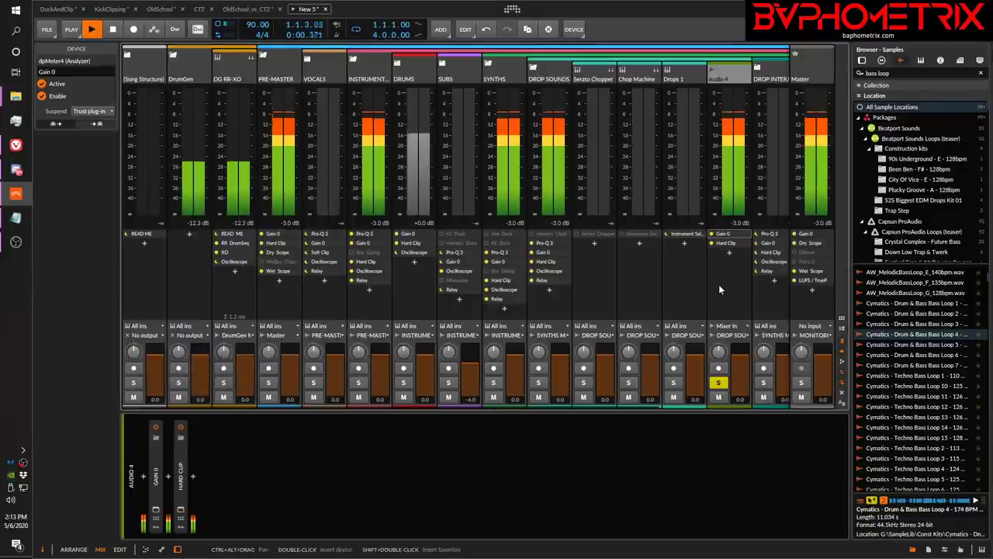
Step: Check the bass loop's peak and RMS levels in Audio 4's Gain 0 meter during playback
left_click(747, 236)
key("space")
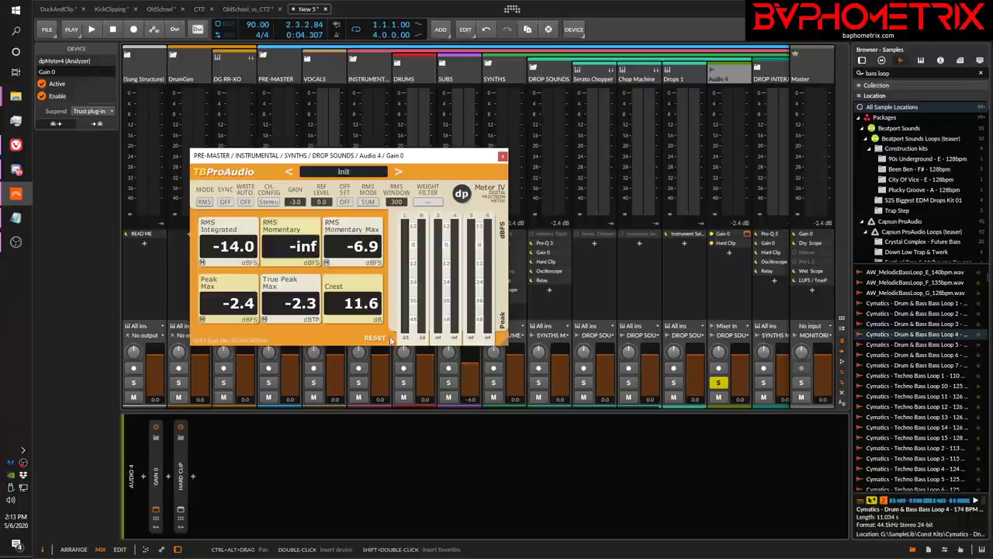
key("space")
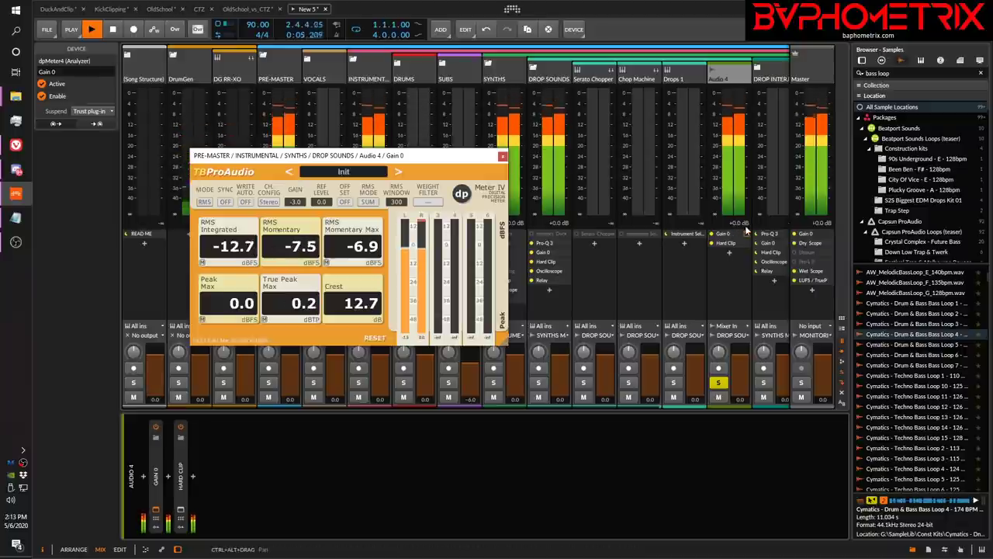
key("space")
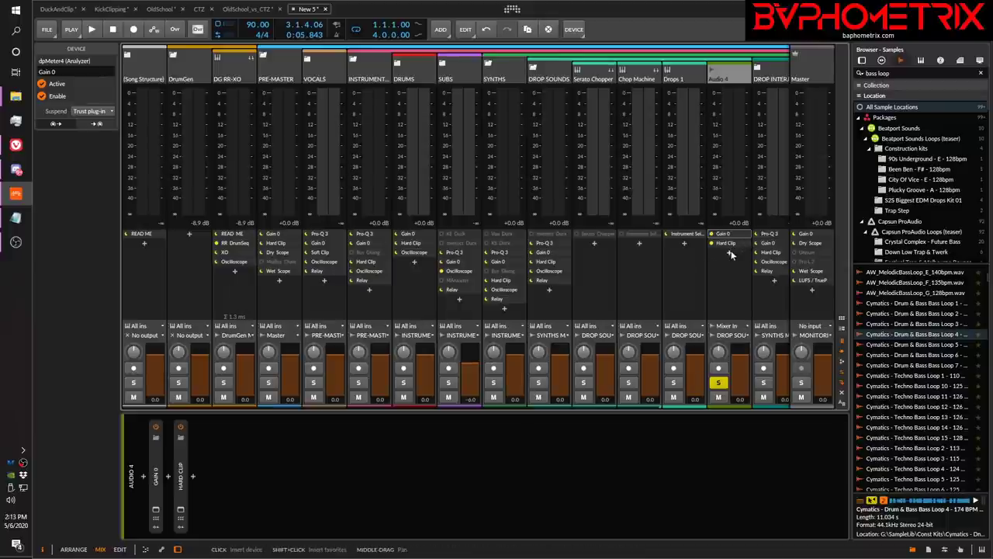
Step: Examine the playing bass loop's waveform in the SYNTHS group's Oscilloscope
left_click(489, 80)
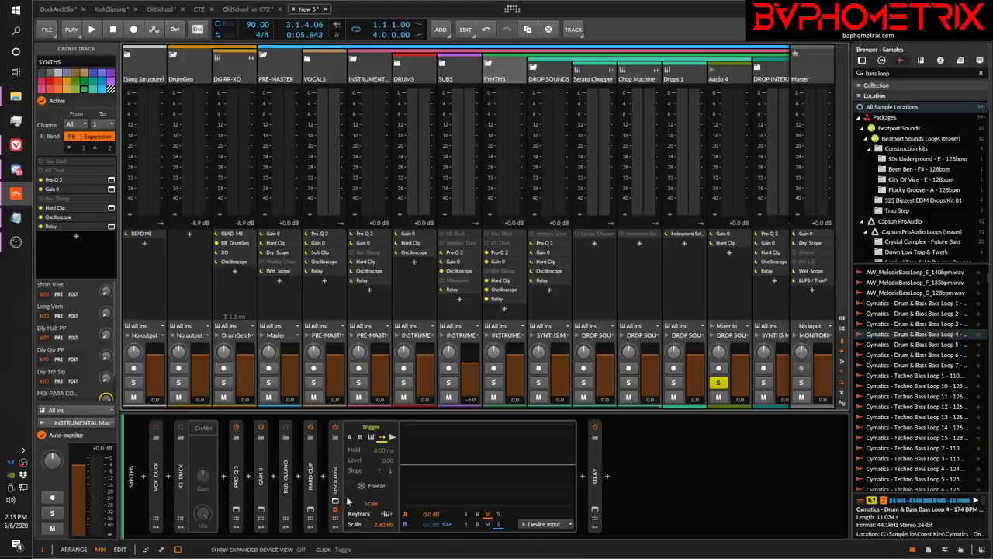
key("space")
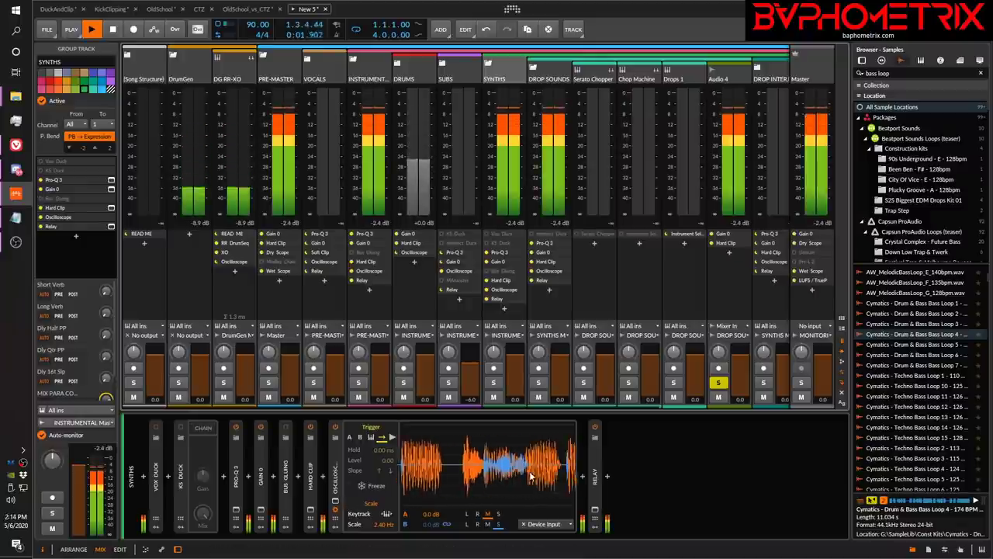
key("space")
key("space")
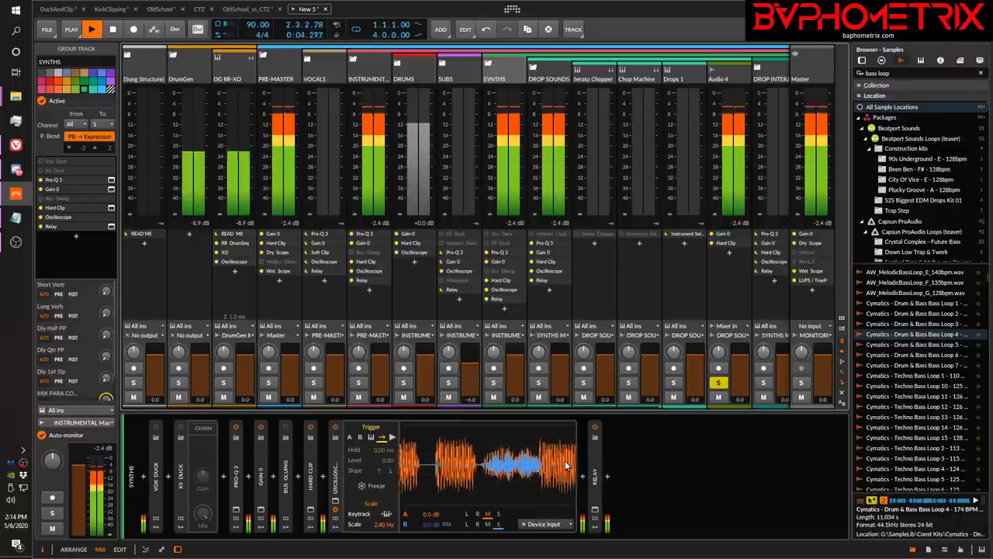
key("space")
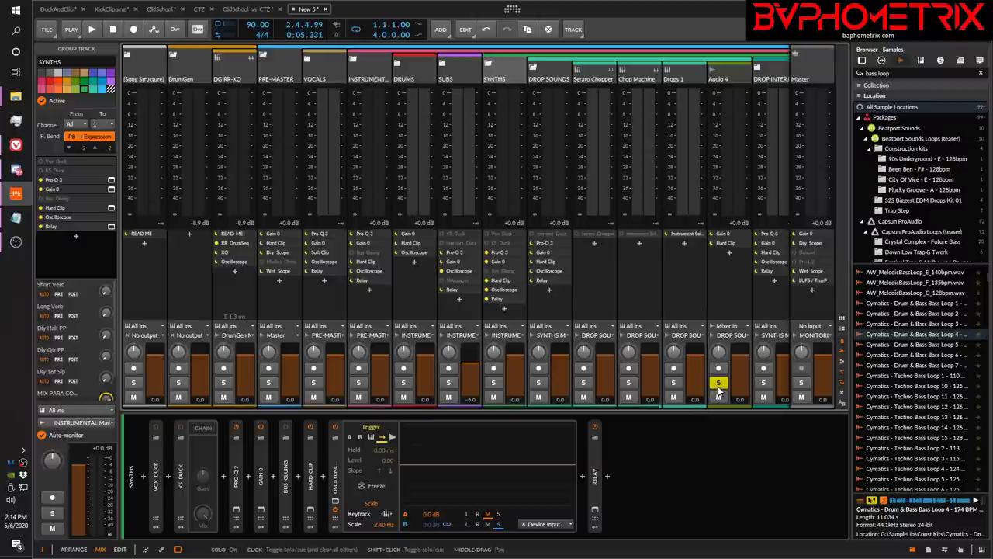
Step: Insert the AB_LM plug-in after Hard Clip on Audio 4 and close its window
left_click(730, 254)
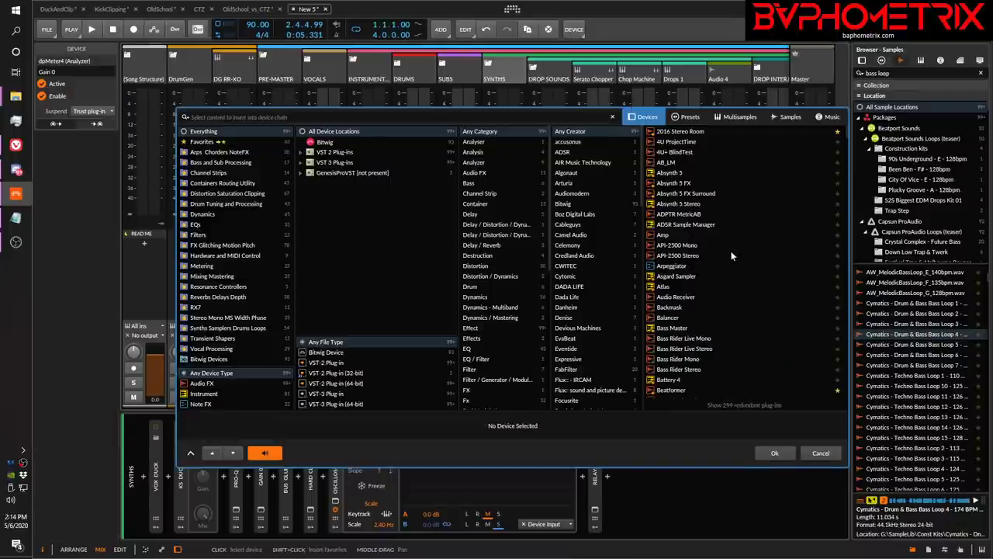
type("ab")
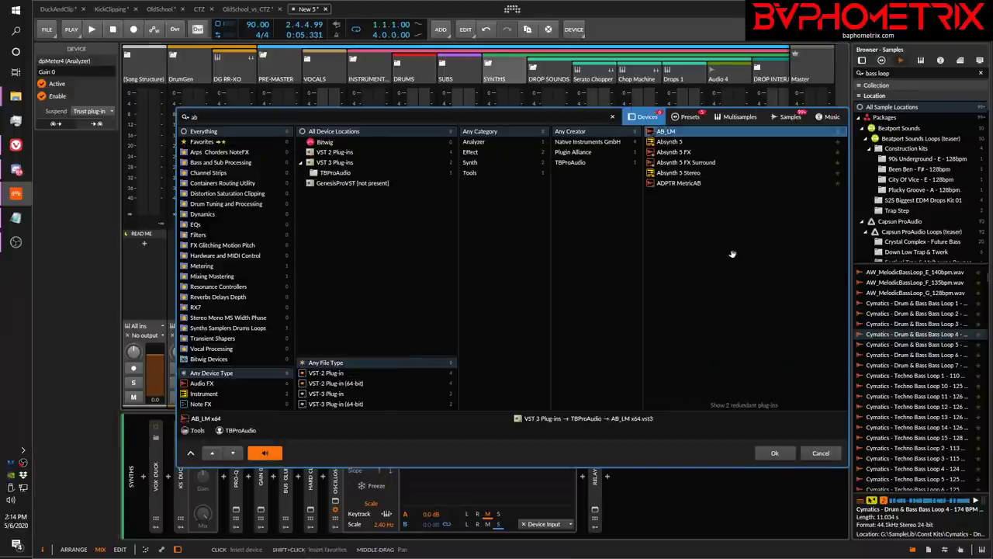
key("Return")
left_click(600, 115)
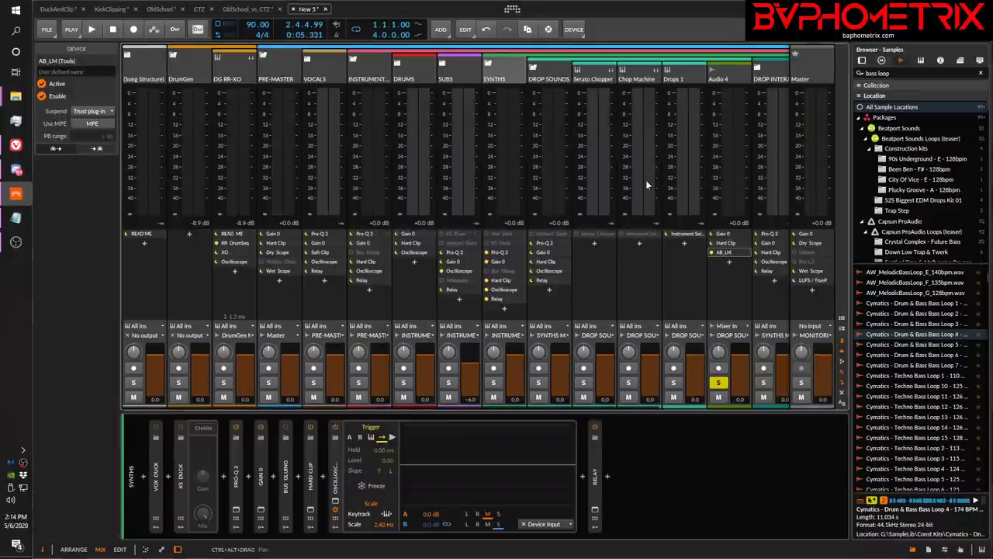
Step: Insert a second AB_LM at the end of Audio 4's device chain and move the first AB_LM ahead of Hard Clip
left_click(728, 260)
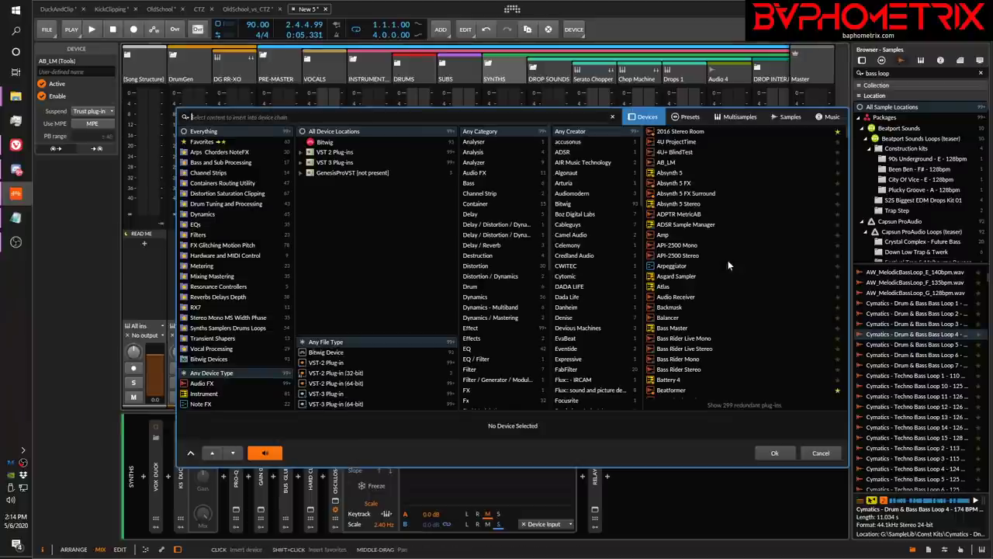
type("ab")
key("Return")
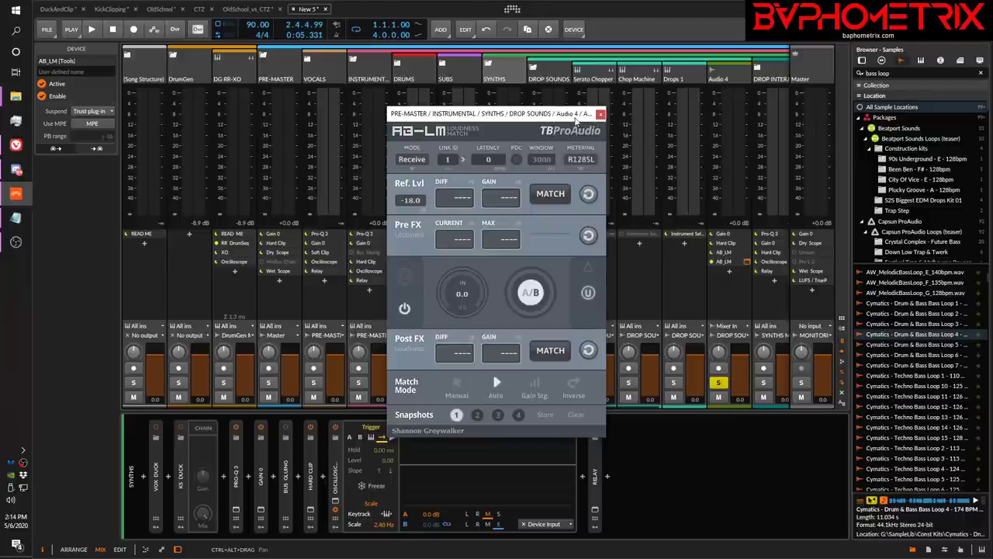
left_click_drag(575, 121, 359, 102)
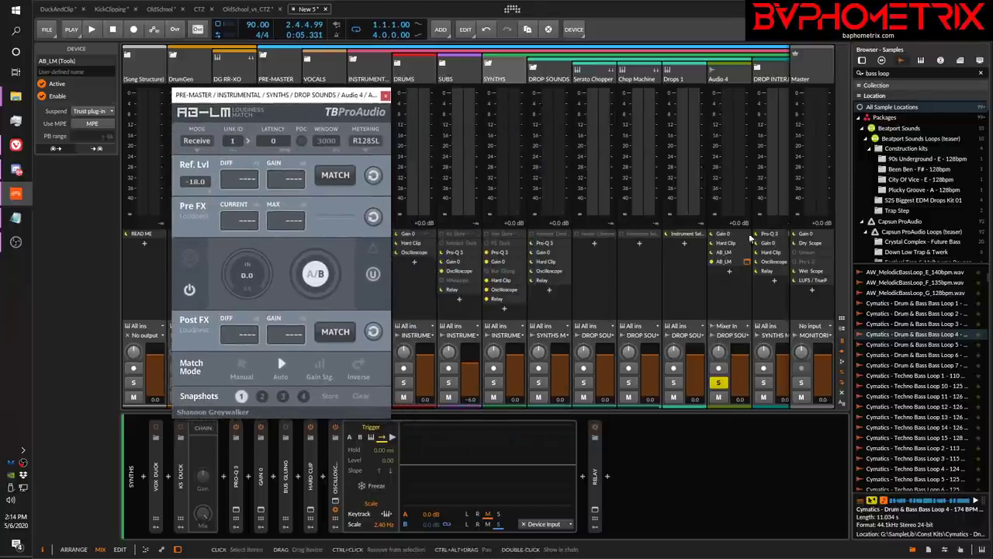
left_click(727, 249)
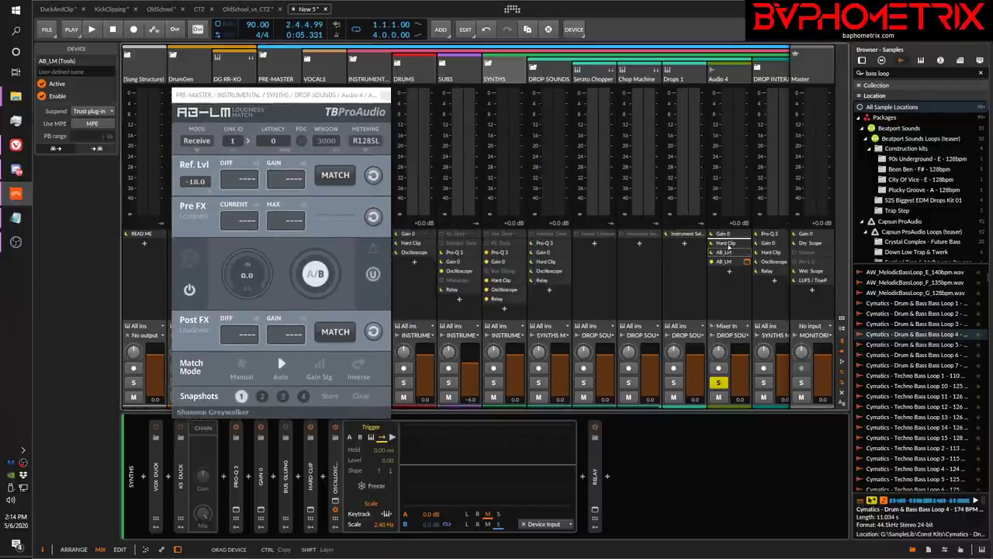
left_click_drag(727, 249, 724, 243)
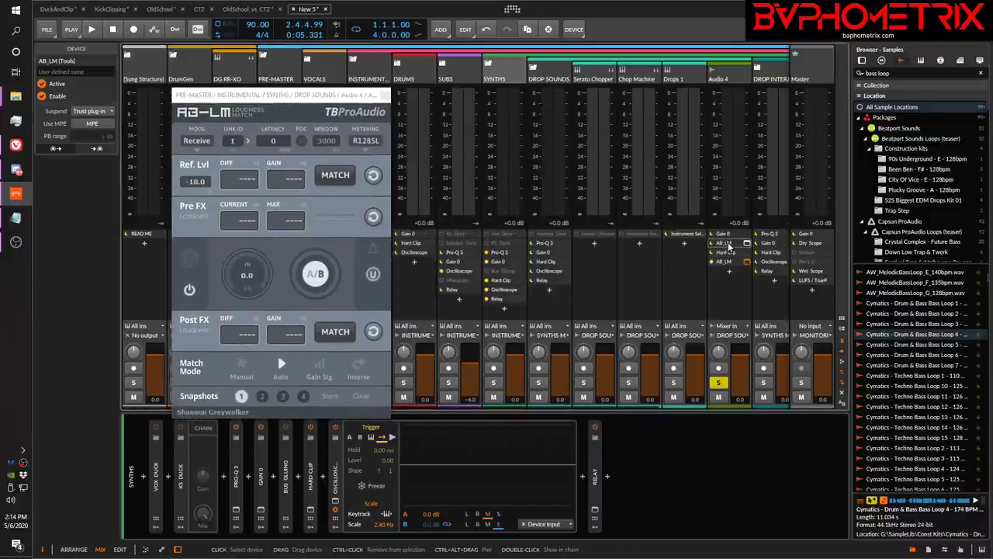
left_click(313, 277)
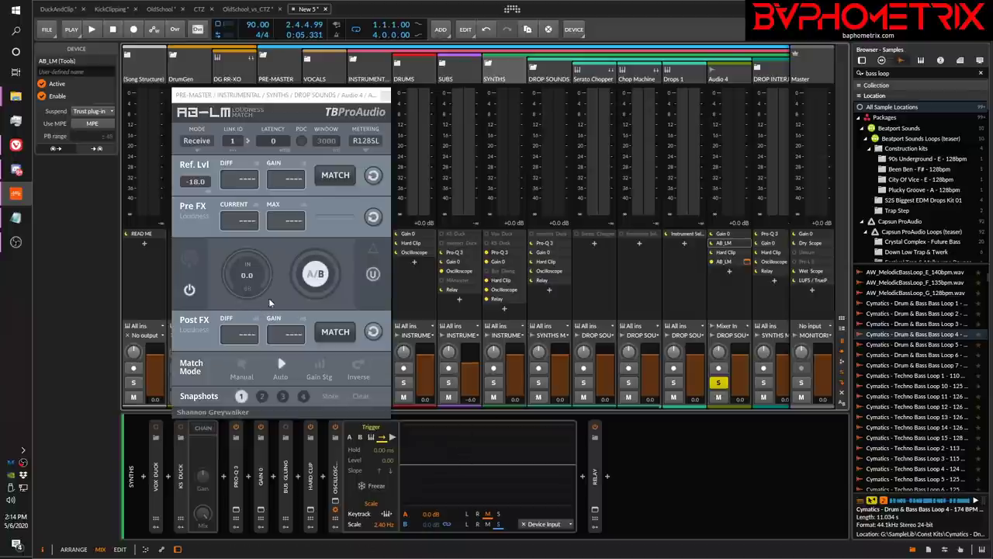
Step: Open Audio 4's Hard Clip beside the AB_LM window and raise its gain to 9.6 dB while the bass loop plays
left_click(747, 253)
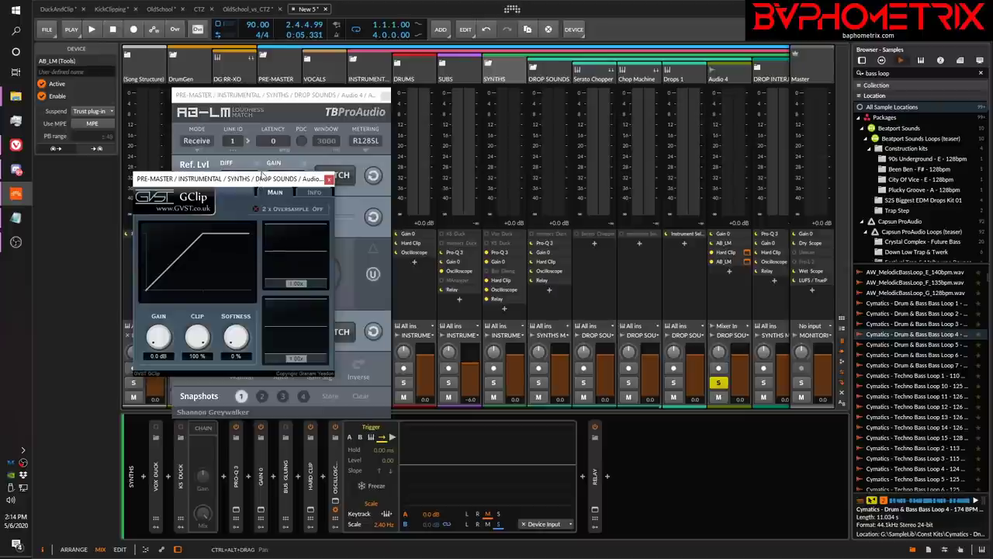
left_click_drag(264, 175, 755, 284)
key("space")
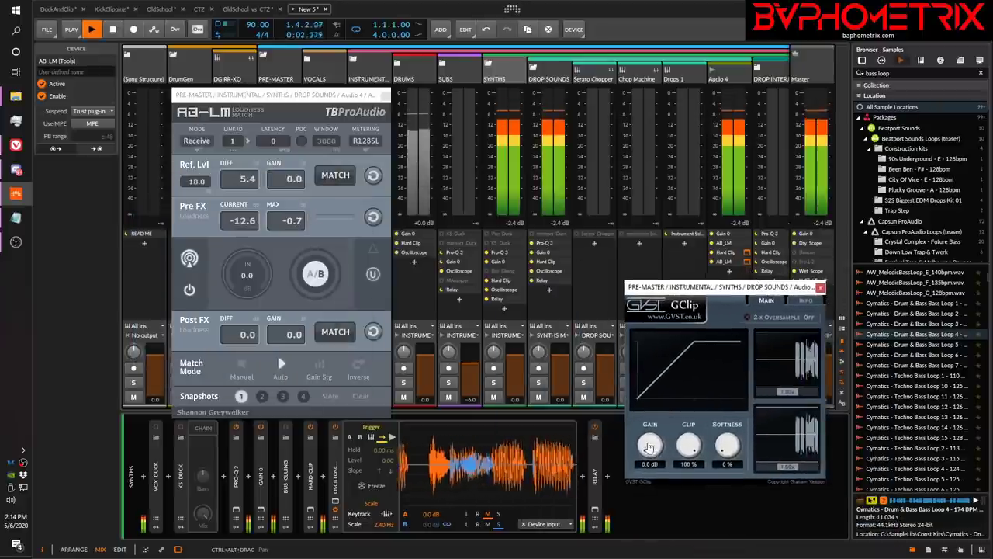
left_click_drag(650, 446, 650, 440)
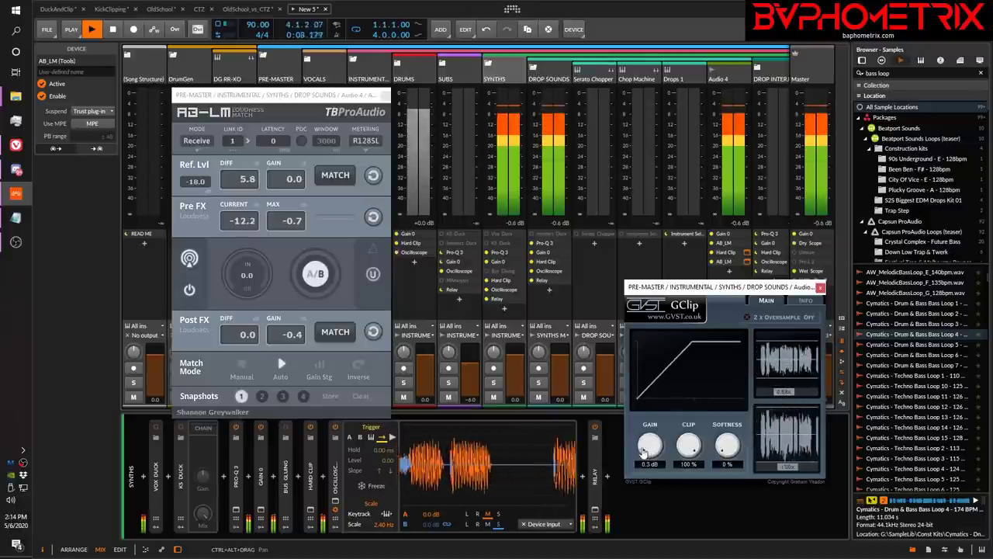
left_click_drag(649, 449, 652, 433)
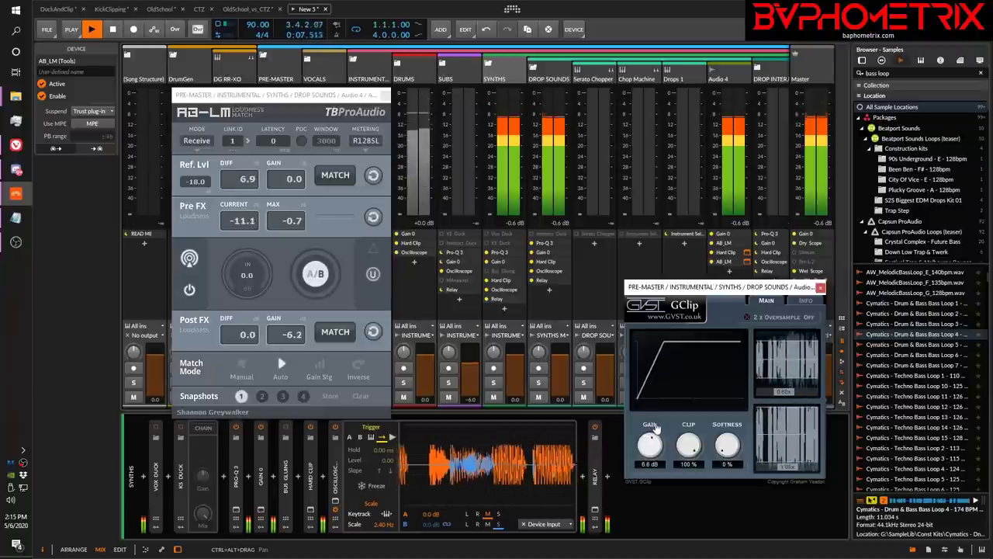
left_click_drag(656, 427, 658, 417)
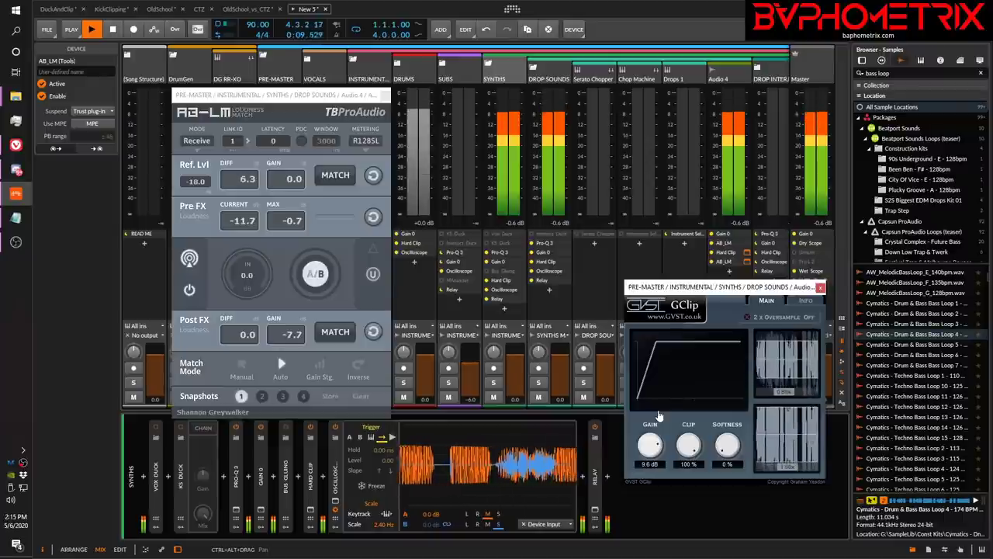
key("space")
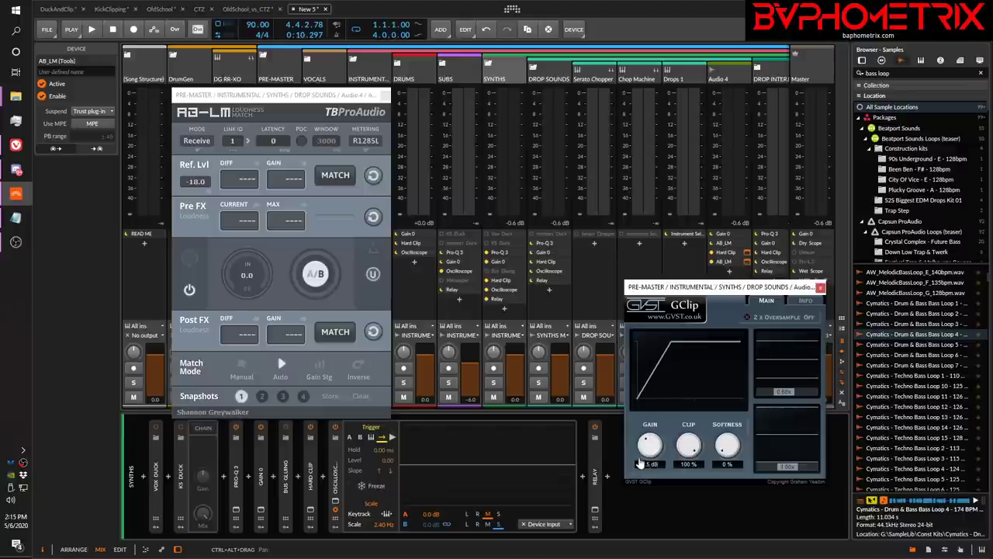
Step: Set Hard Clip's gain to 6.6 dB on Audio 4 while playing the bass loop
key("space")
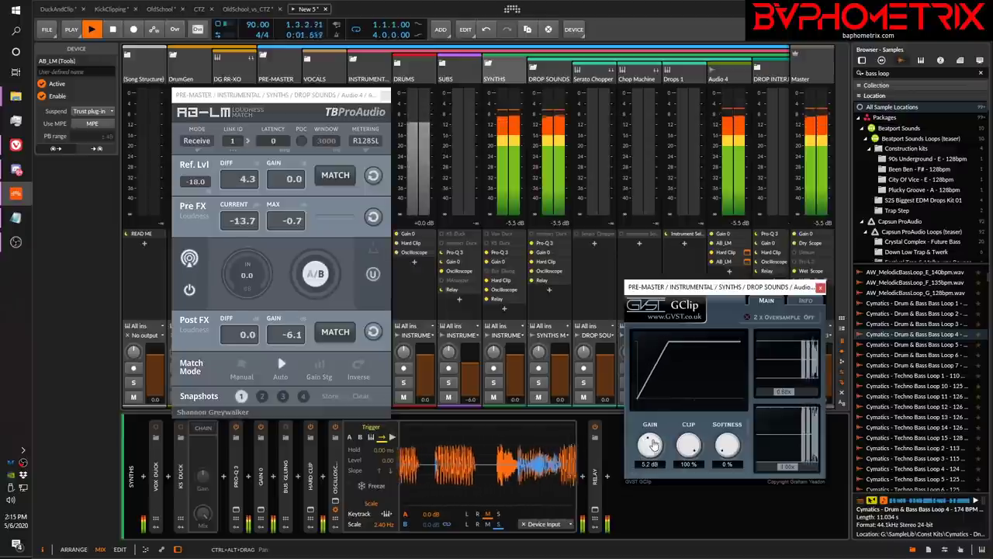
left_click_drag(653, 445, 654, 439)
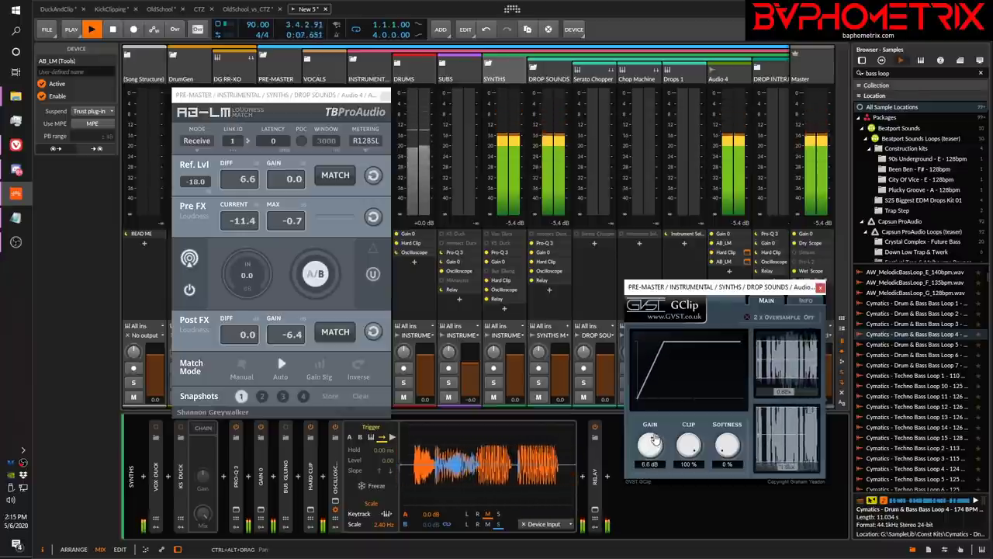
key("space")
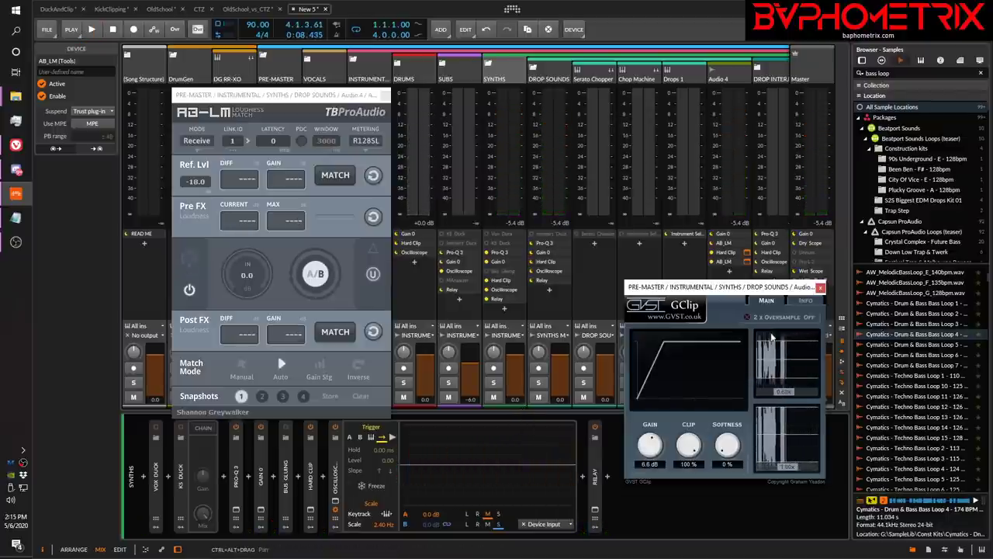
Step: Compare the clipped and unclipped bass loop at matched loudness by switching AB_LM's A/B state during playback
key("space")
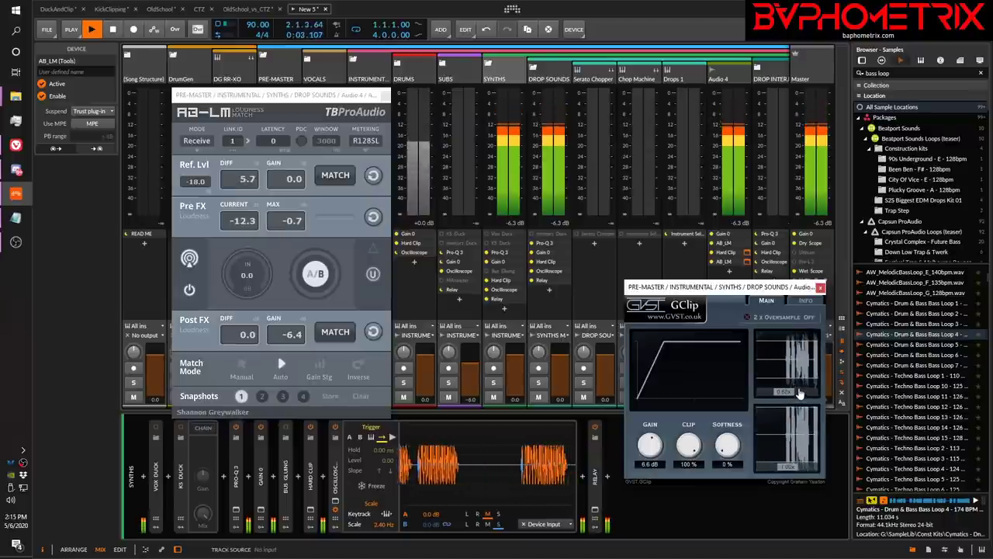
key("space")
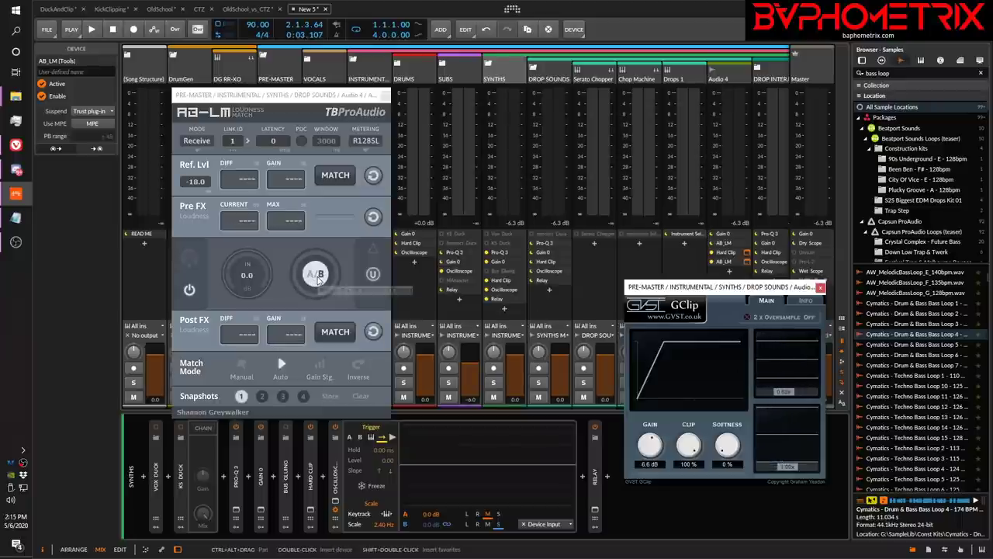
key("space")
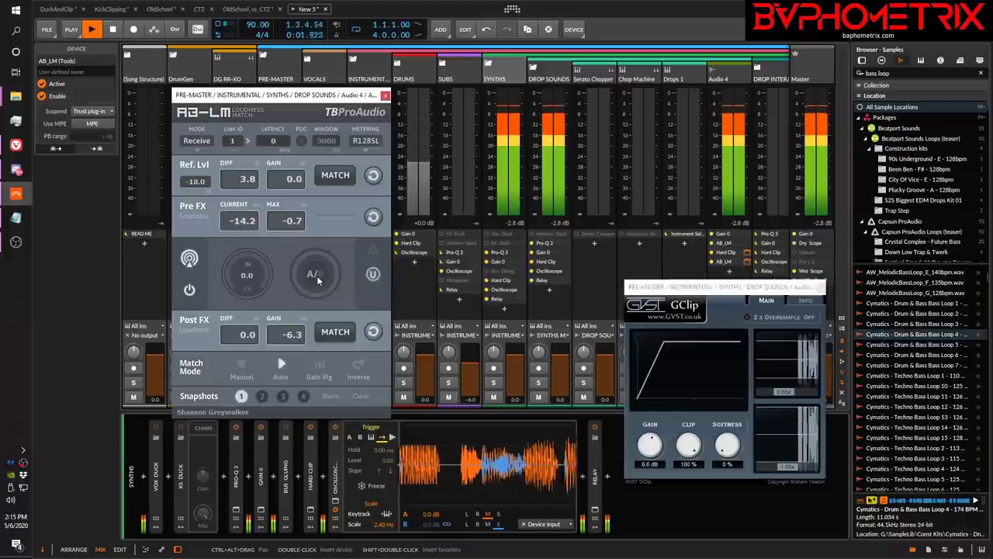
left_click(315, 274)
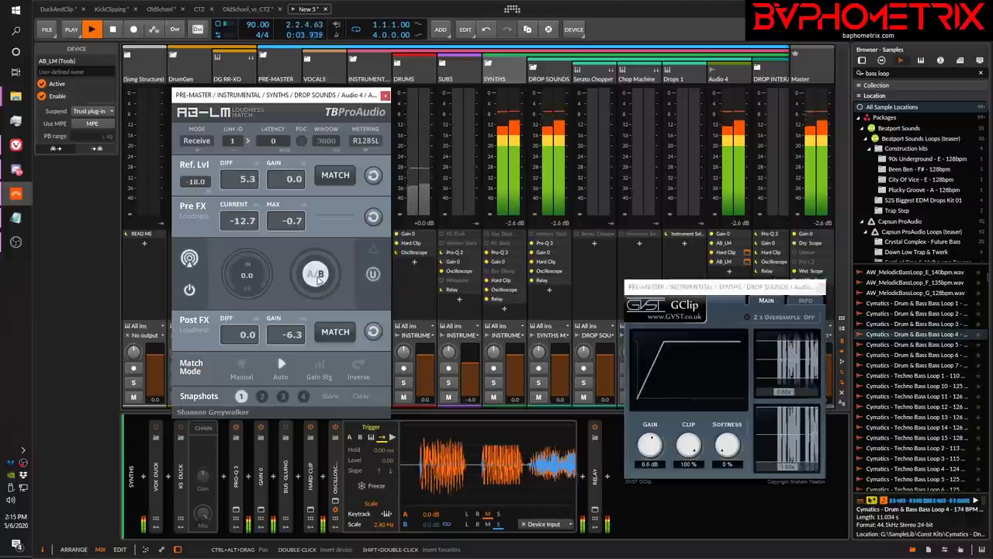
left_click(316, 276)
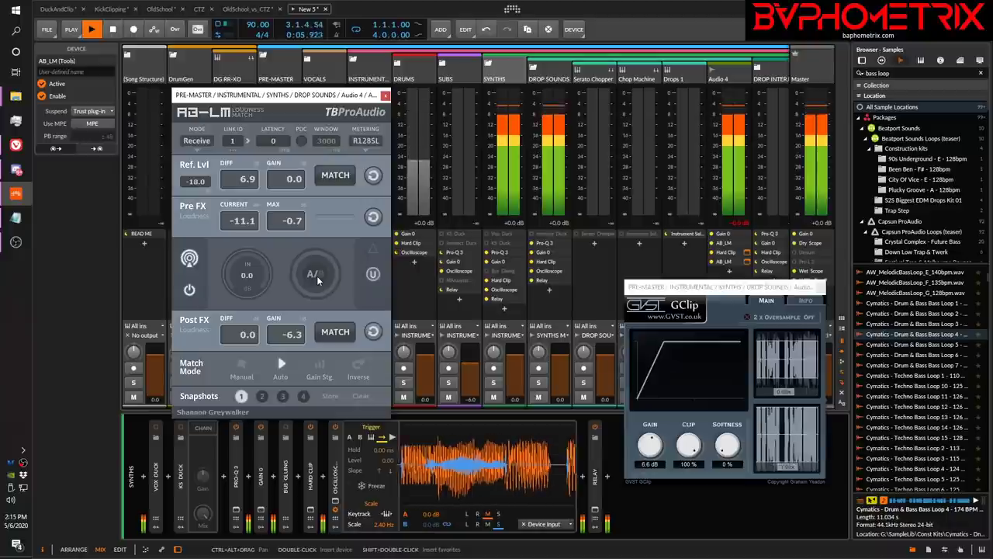
left_click(315, 276)
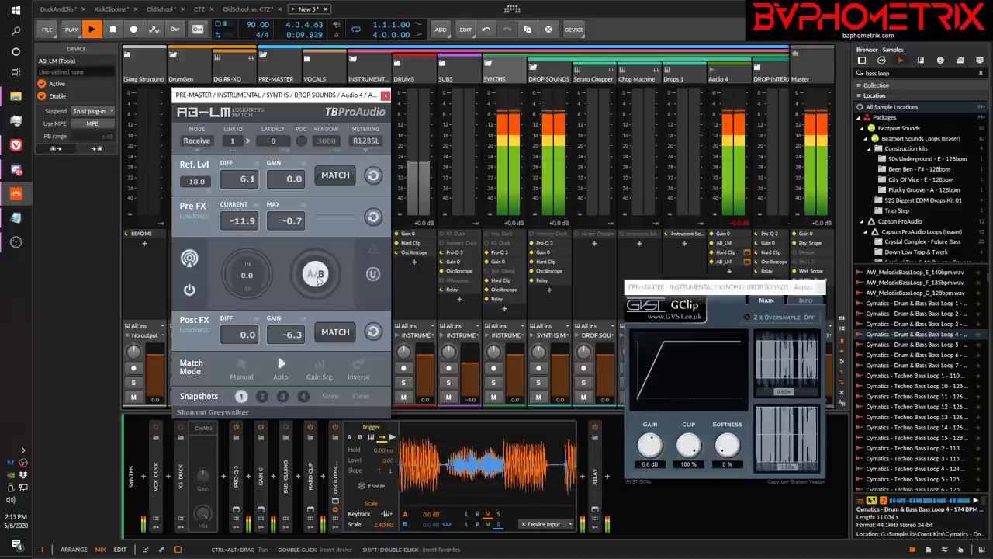
key("space")
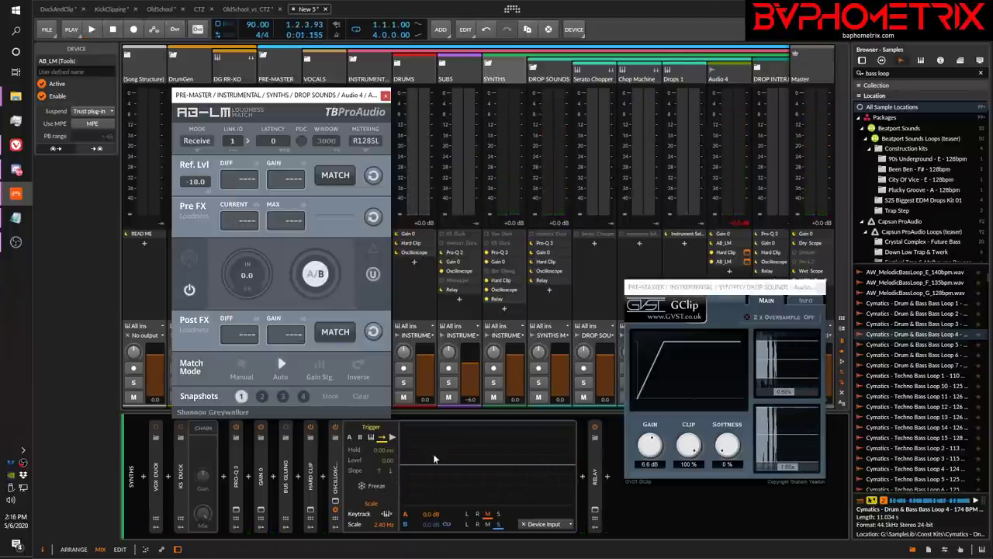
Step: Switch AB_LM's A/B state and freeze the SYNTHS group's Oscilloscope on the playing bass loop's waveform
key("space")
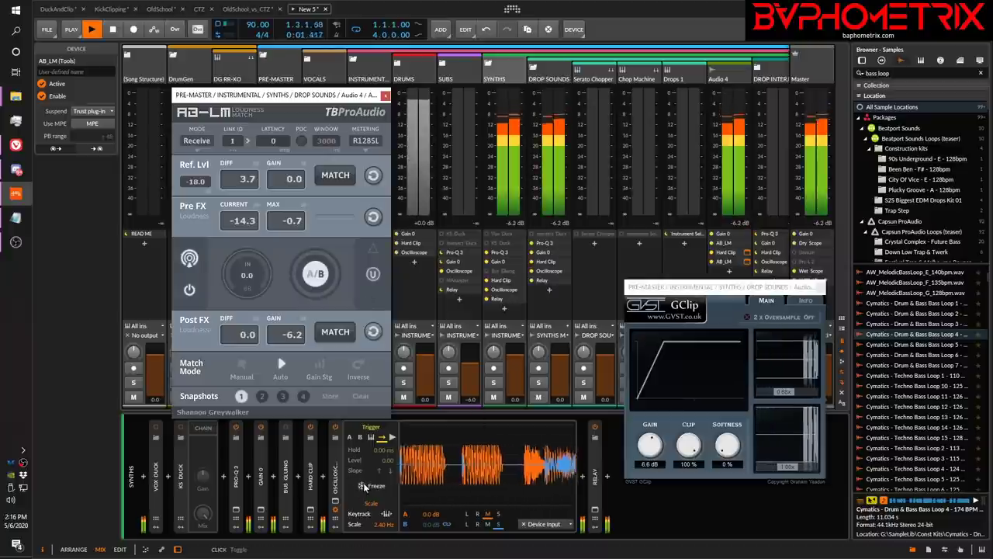
key("space")
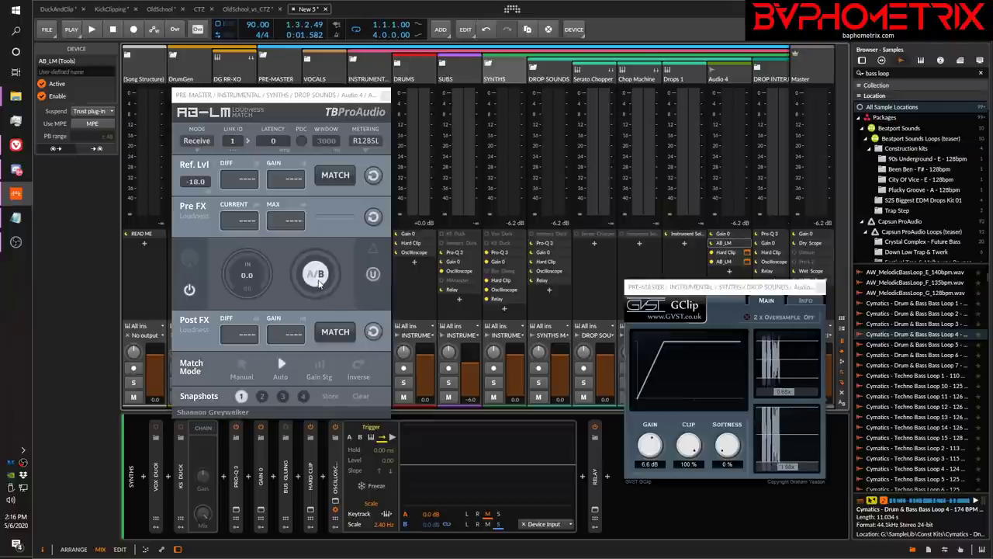
key("space")
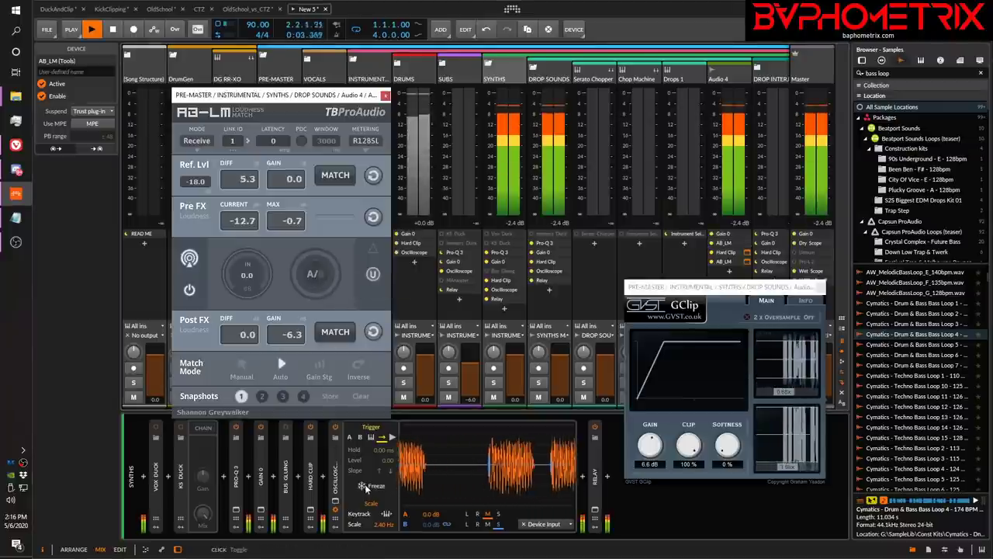
left_click(366, 486)
key("space")
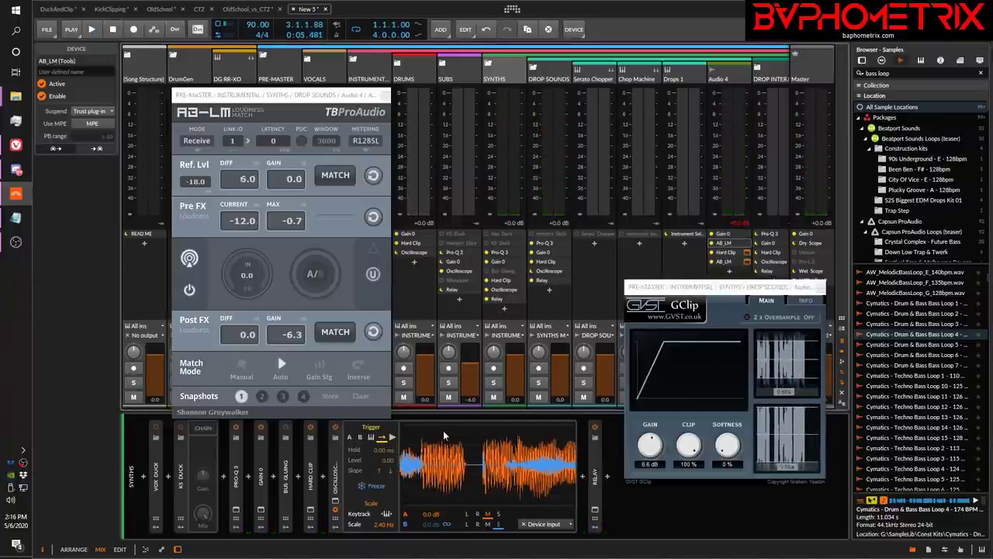
Step: Delete both AB_LM plug-ins from Audio 4 and close the AB_LM and Hard Clip windows
left_click(373, 218)
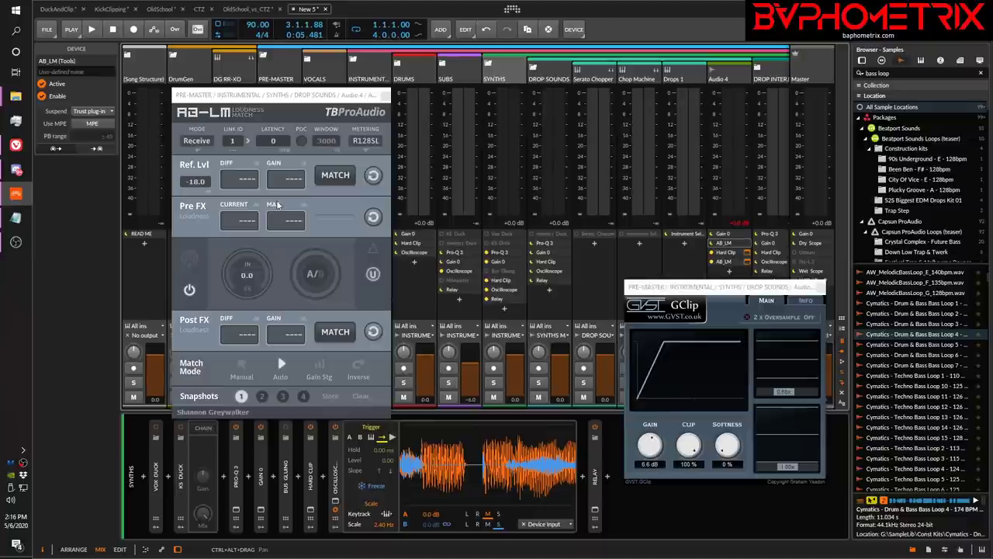
left_click(385, 97)
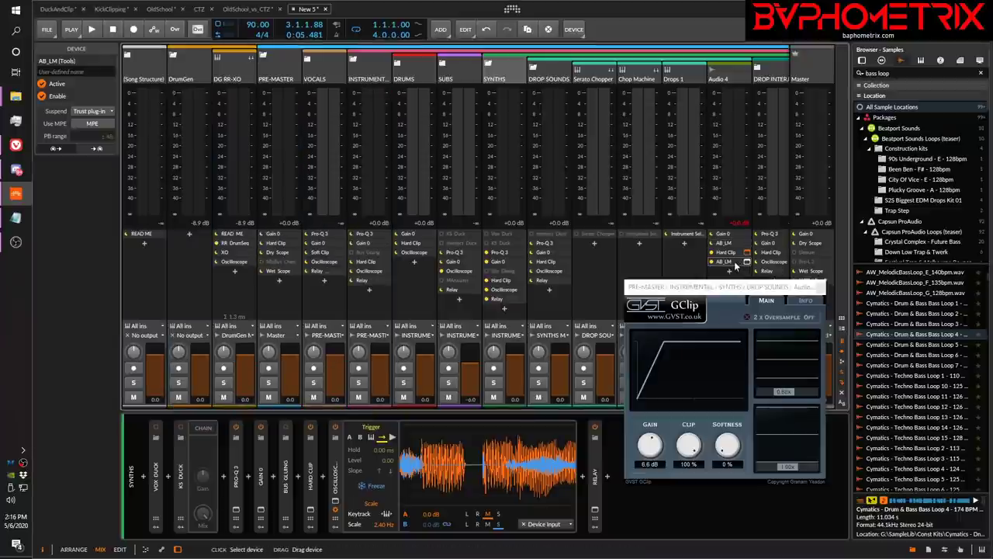
key("Delete")
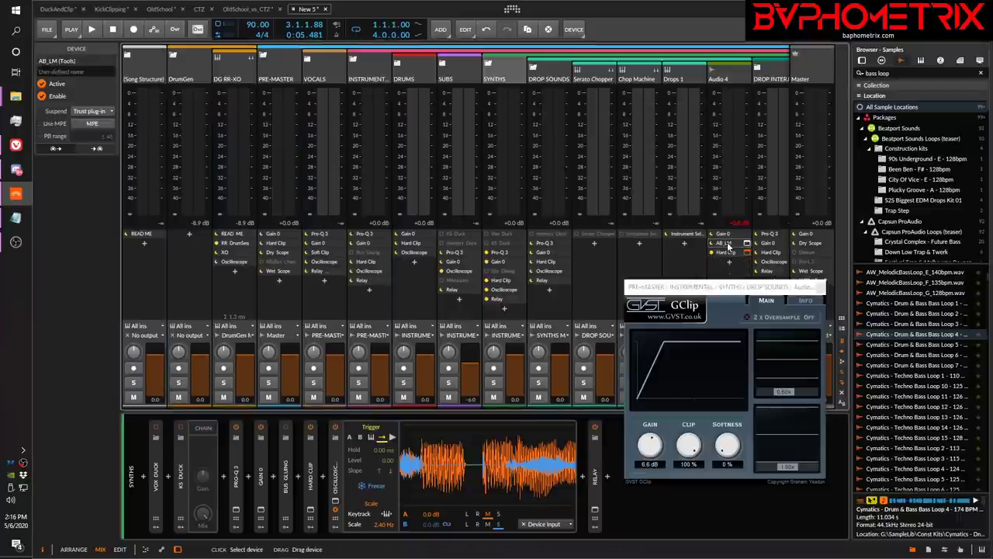
key("Delete")
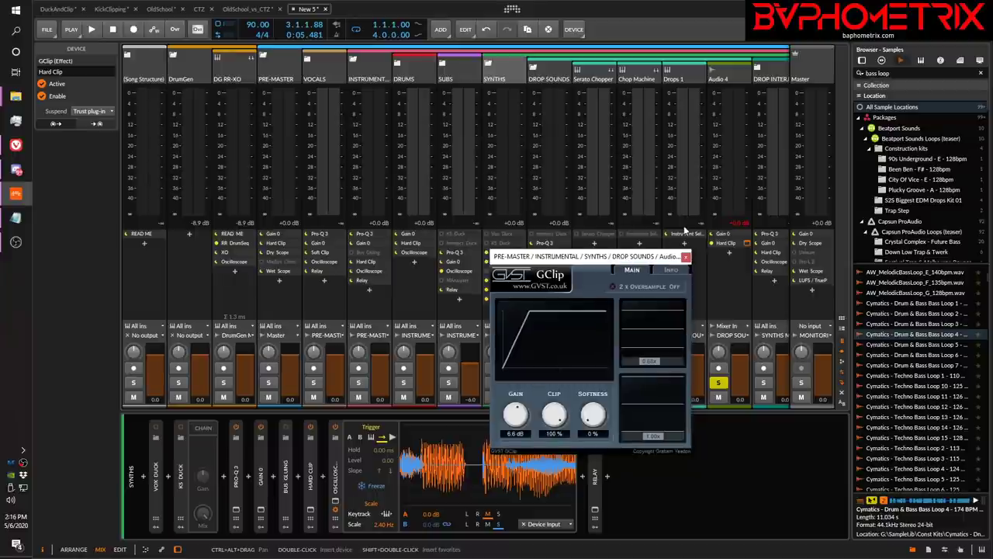
left_click(745, 242)
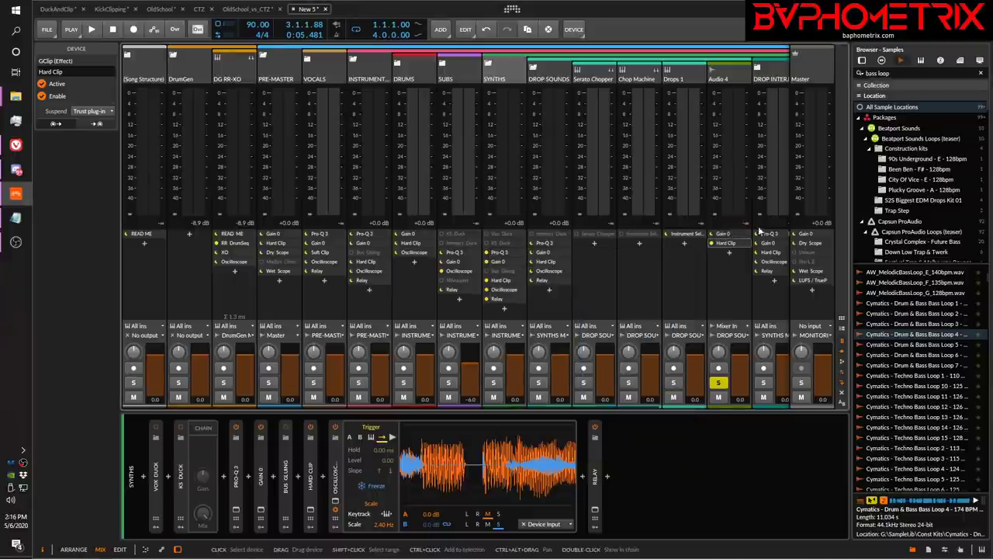
Step: Unsolo Audio 4 and play the project to check the clipped bass loop's level across the groups and master
key("space")
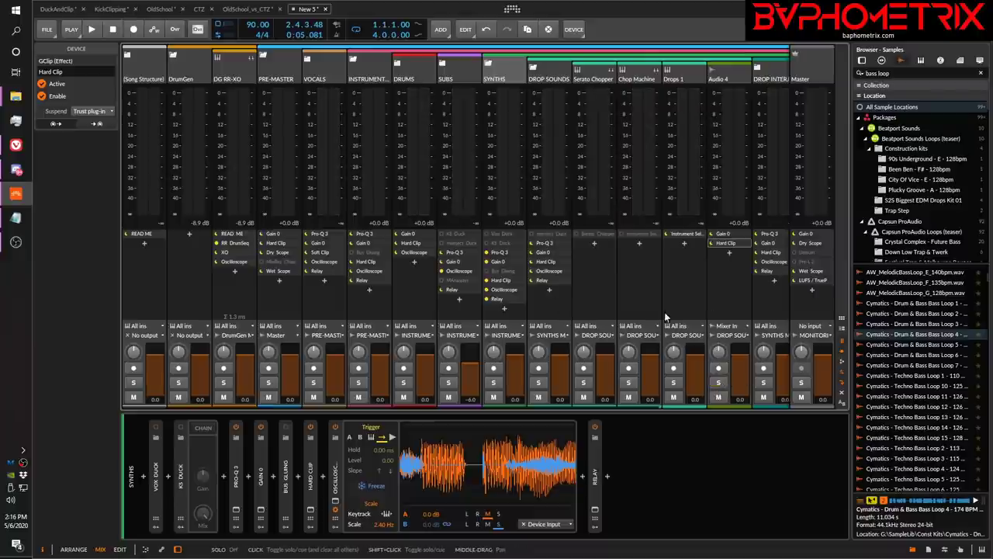
key("space")
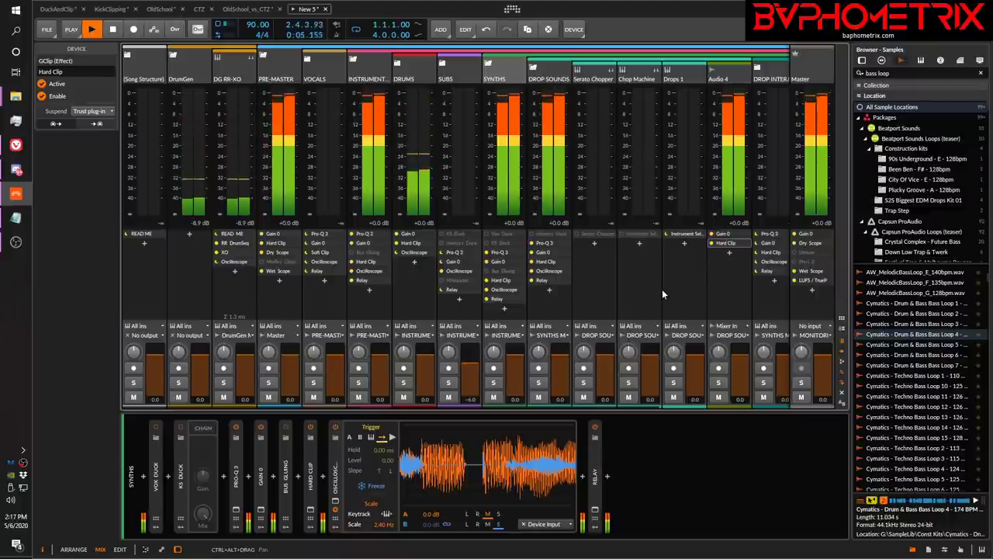
key("space")
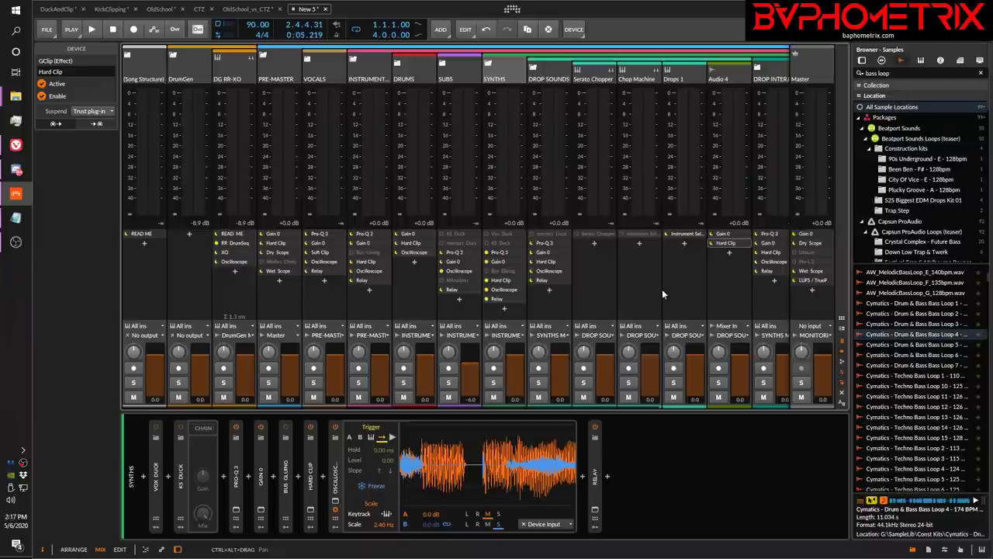
key("space")
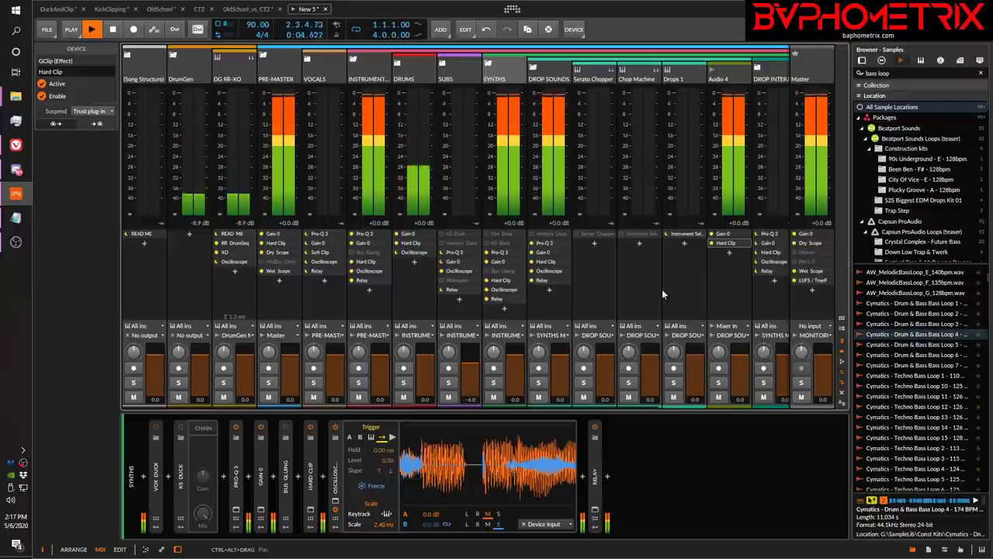
Step: Restart playback with the INSTRUMENTAL group selected and examine the bass and drums waveform on its Oscilloscope
key("space")
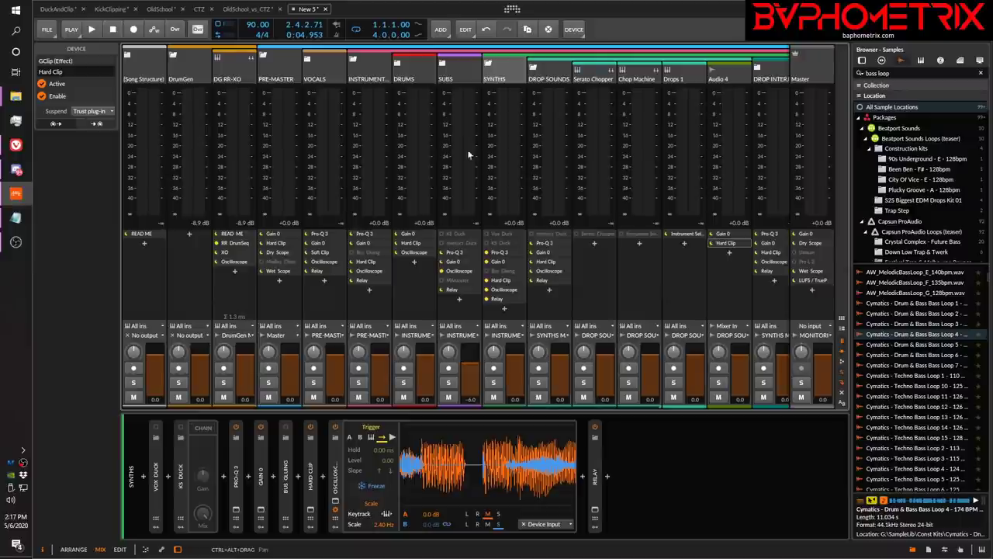
left_click(369, 68)
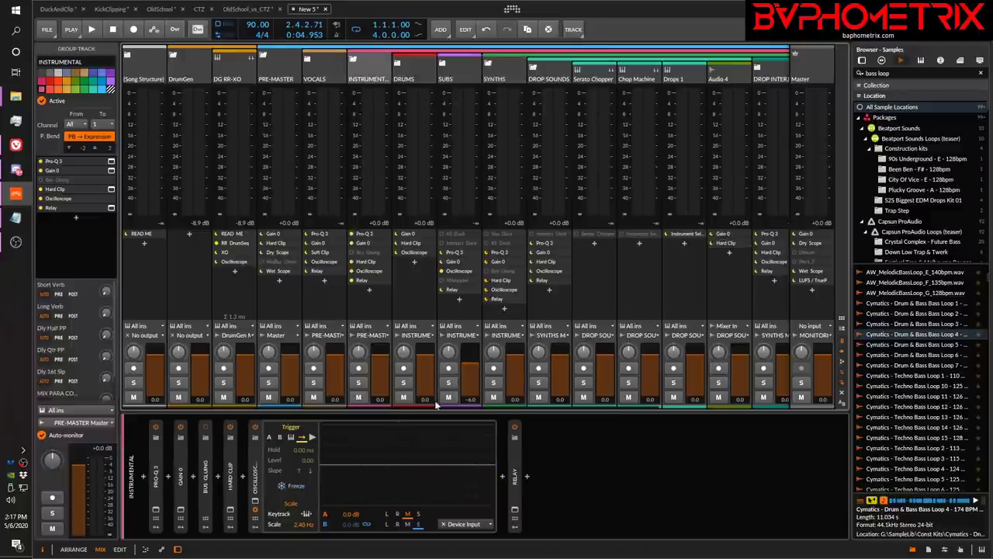
key("space")
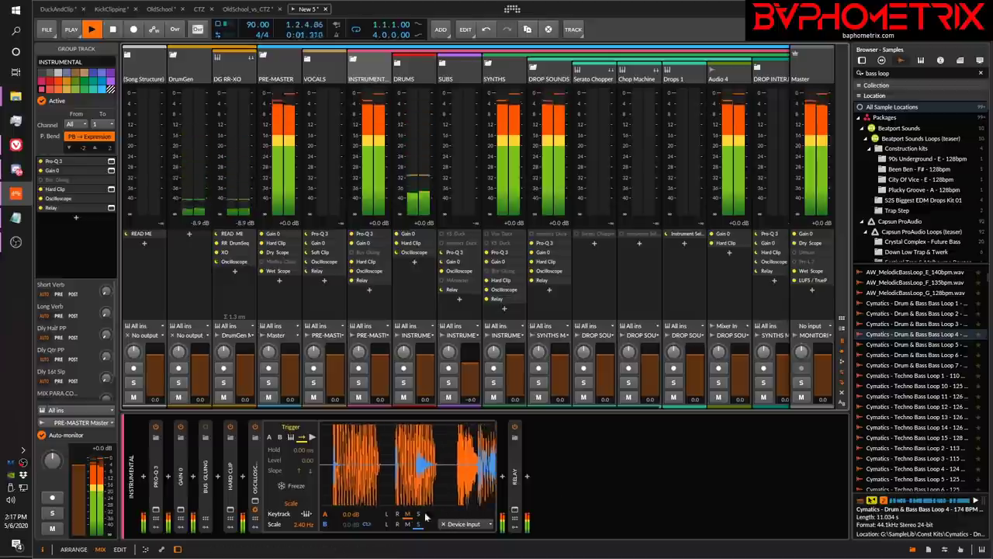
key("space")
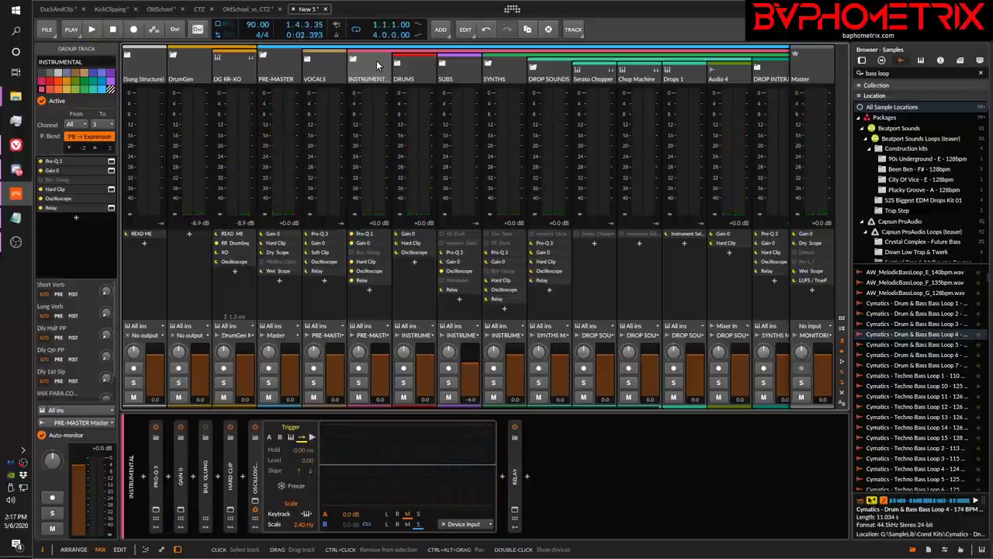
Step: Check the Clip-to-Zero production slide in Google Slides, return to Bitwig Studio, and collapse the DROP SOUNDS and SYNTHS groups
left_click(15, 145)
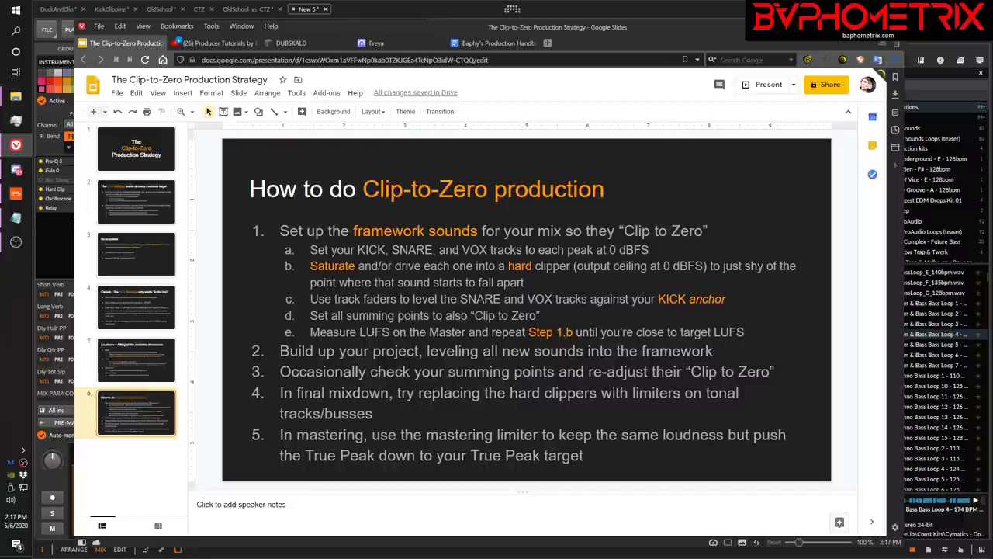
left_click(650, 12)
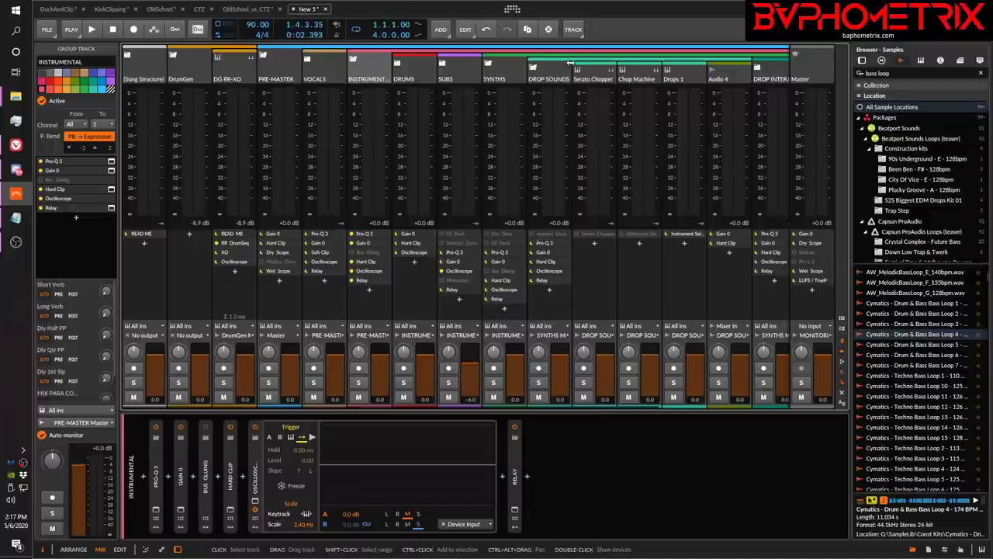
left_click(534, 69)
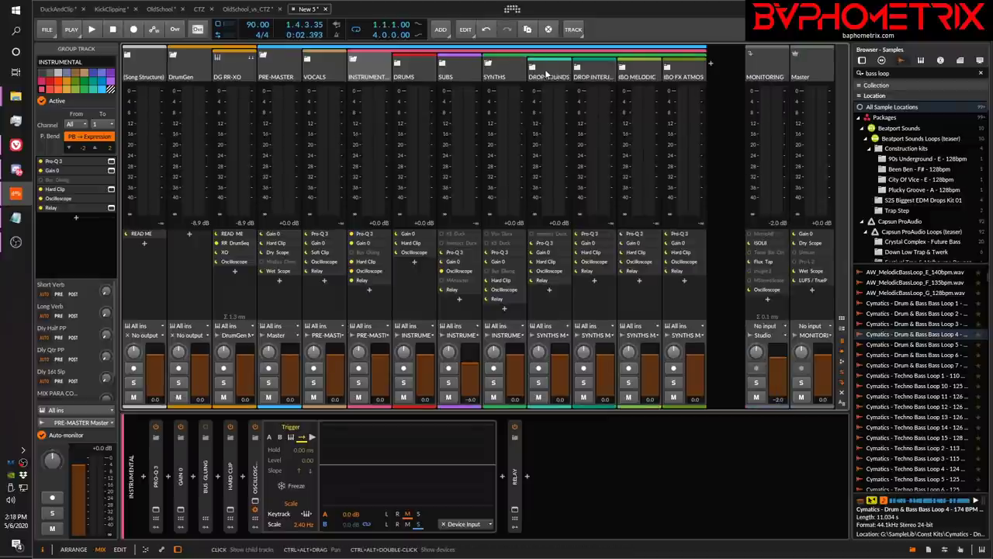
left_click(494, 67)
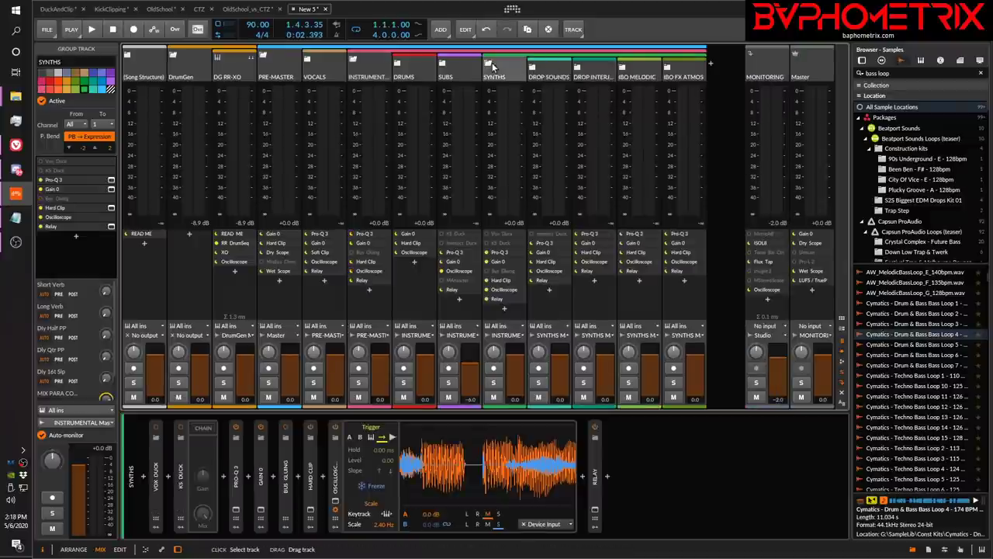
left_click(490, 64)
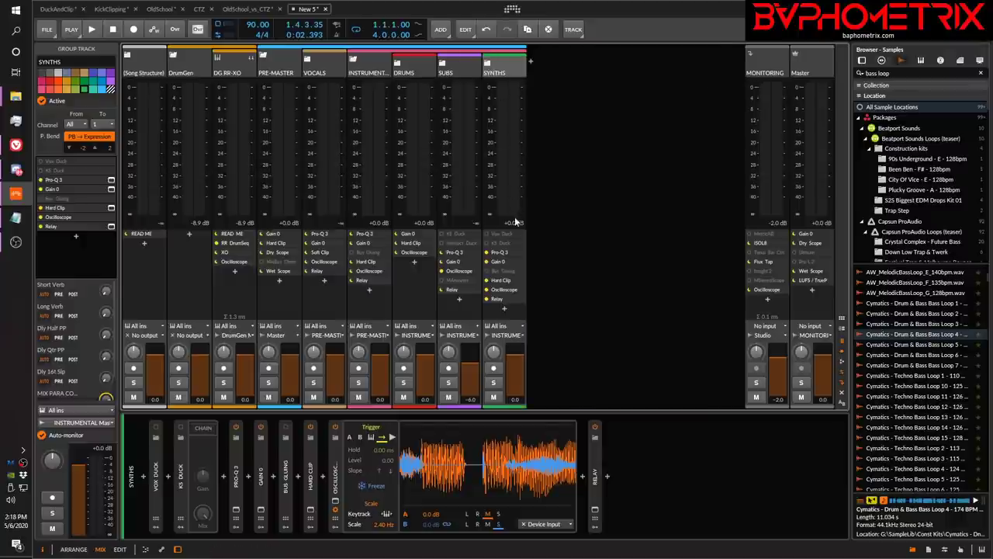
Step: Measure the SYNTHS group's peak level on its Gain 0 meter during playback, and close the meter
left_click(522, 263)
key("space")
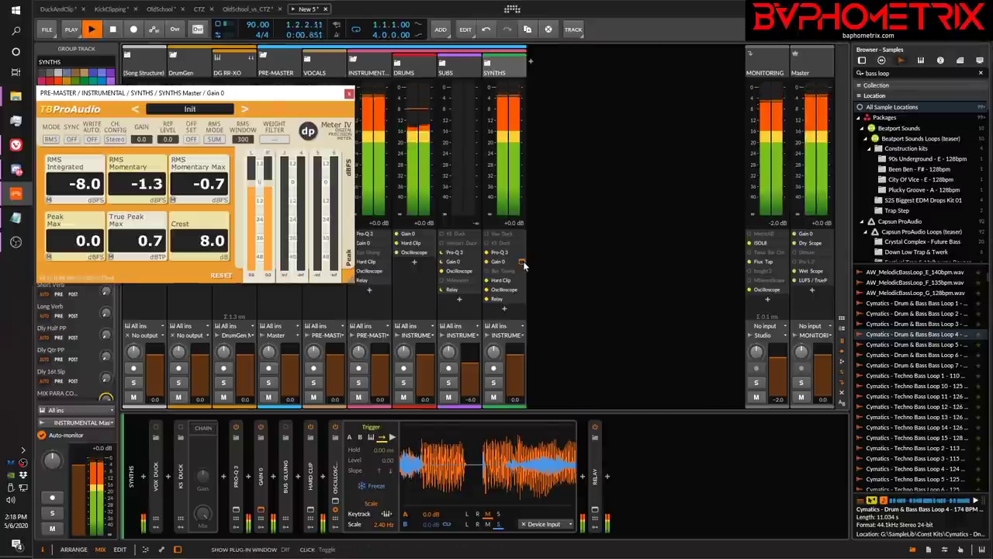
key("space")
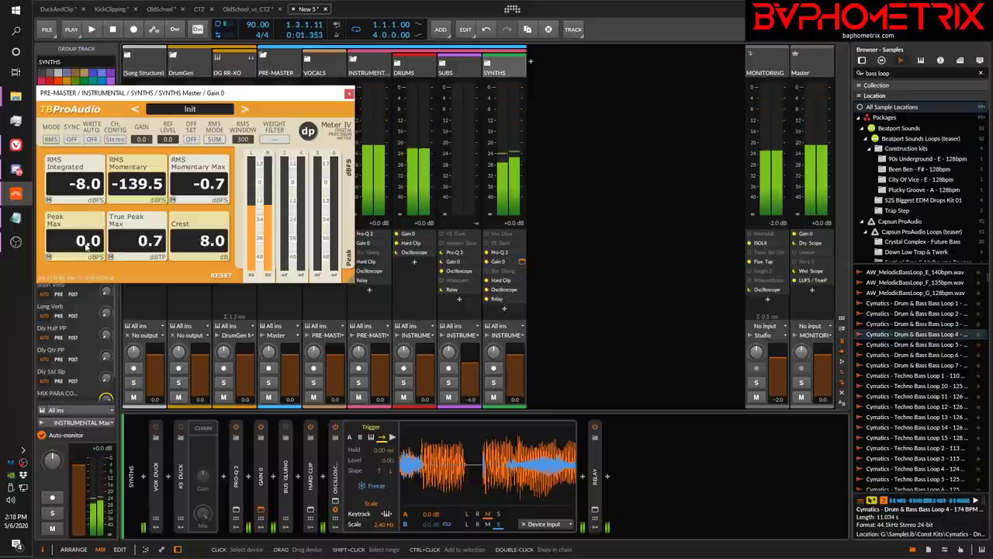
left_click(349, 94)
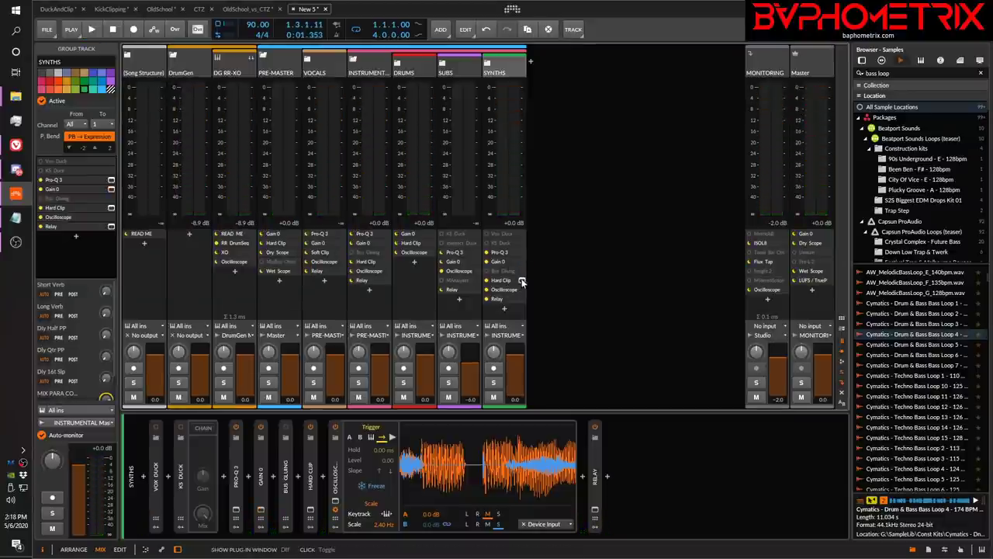
Step: Play the project while examining the SYNTHS group's Hard Clip input and output waveforms, and close the plug-in window
left_click(522, 280)
key("space")
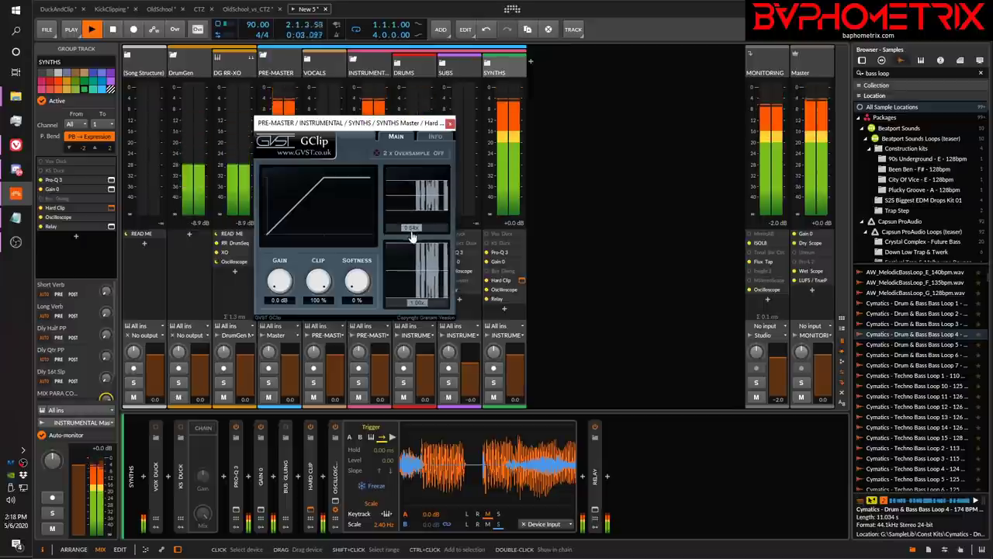
key("space")
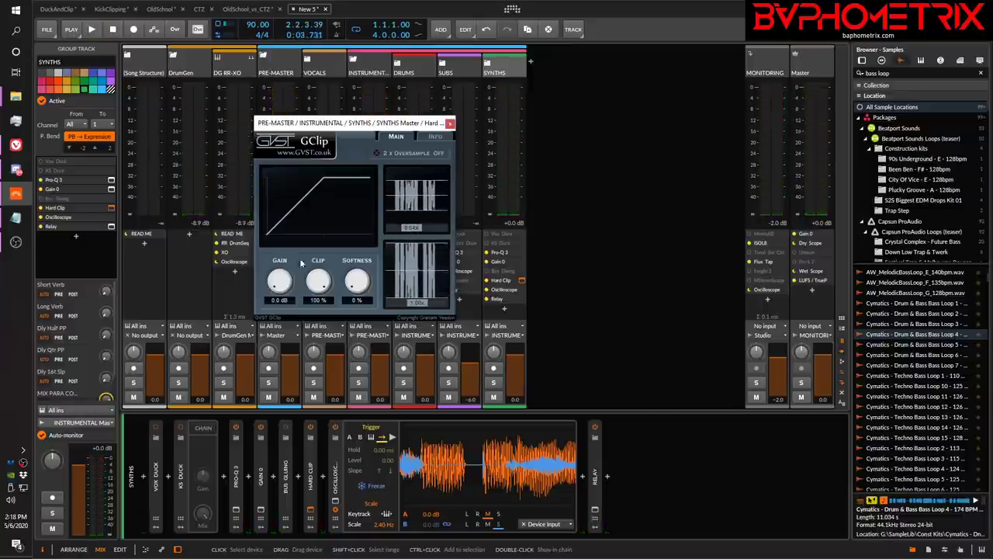
left_click(450, 123)
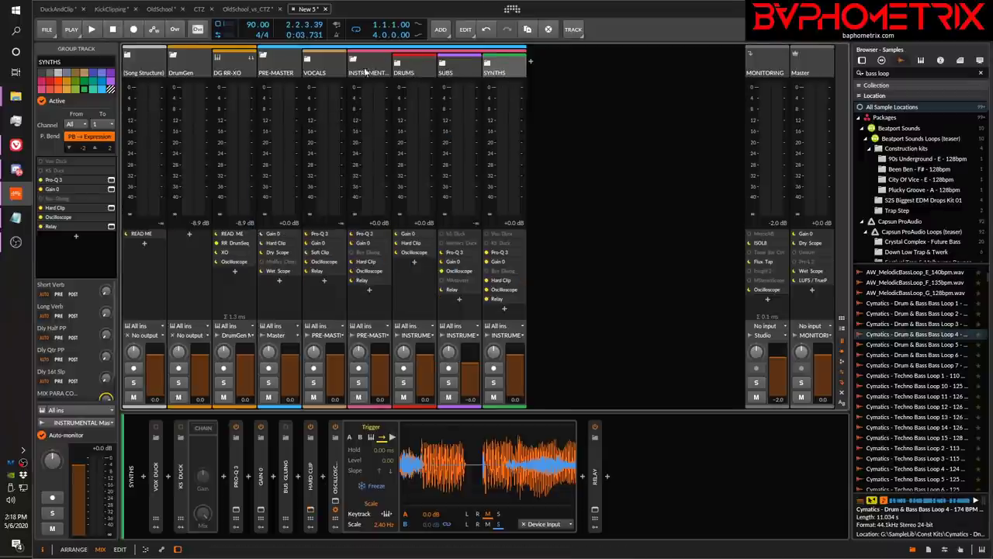
Step: Measure the INSTRUMENTAL group's peak level on its Gain 0 meter during playback
left_click(370, 63)
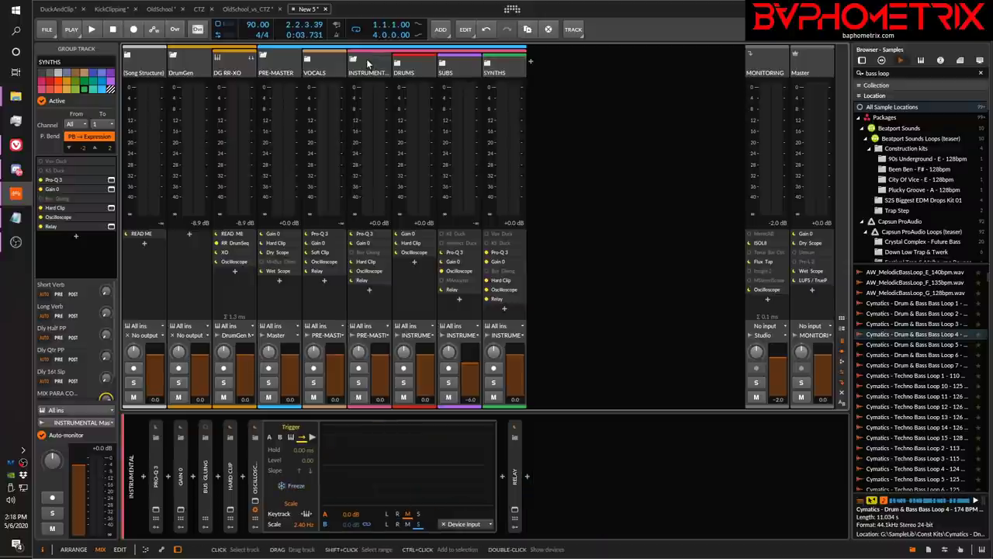
left_click(387, 243)
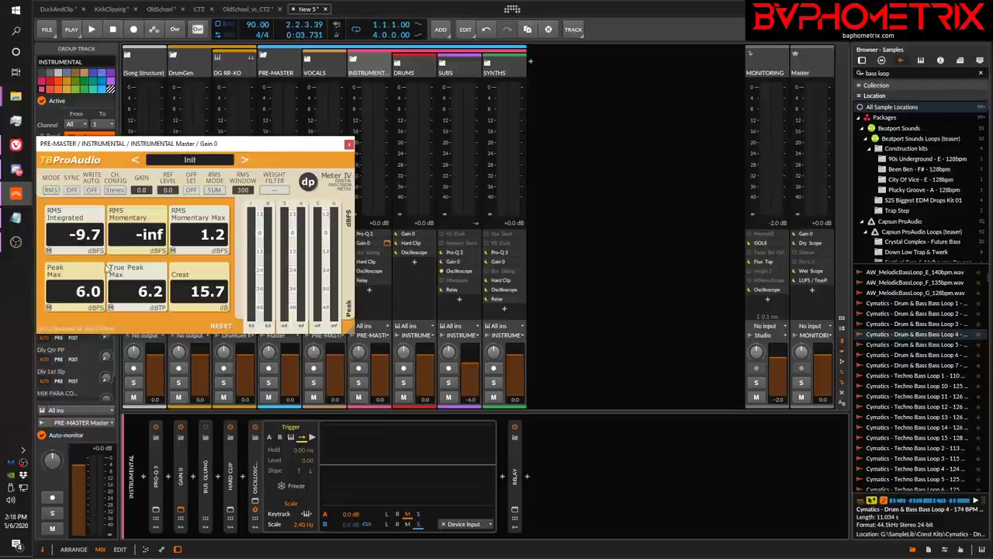
key("space")
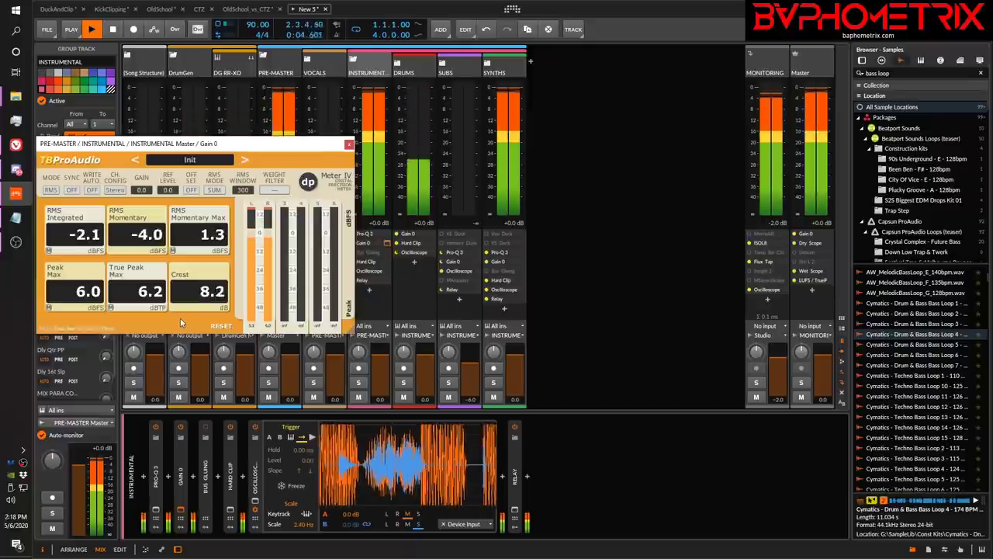
key("space")
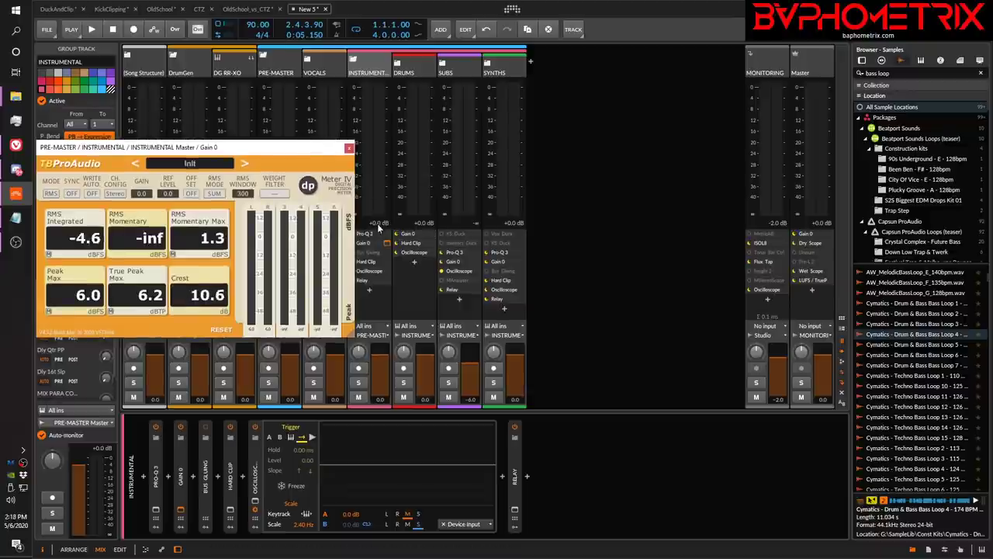
Step: Adjust the input waveform zoom in the INSTRUMENTAL group's Hard Clip, examine the clipping during playback, and close the window
left_click(387, 263)
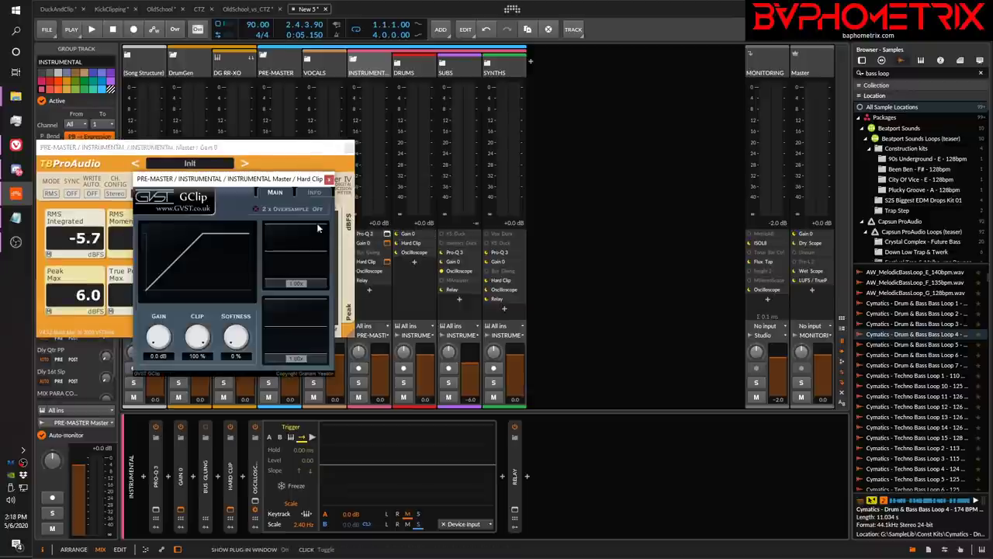
left_click_drag(271, 177, 501, 218)
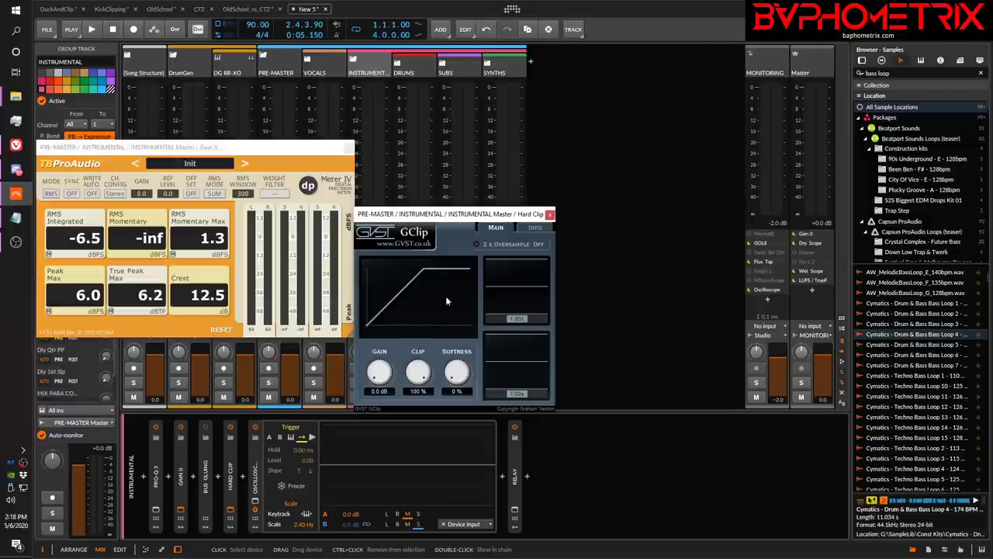
left_click_drag(518, 323, 513, 326)
key("space")
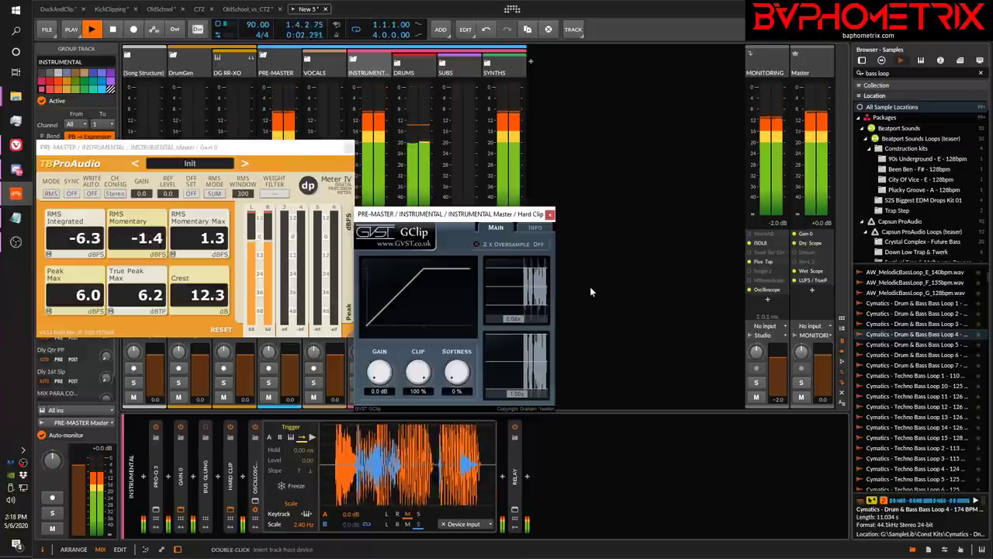
key("space")
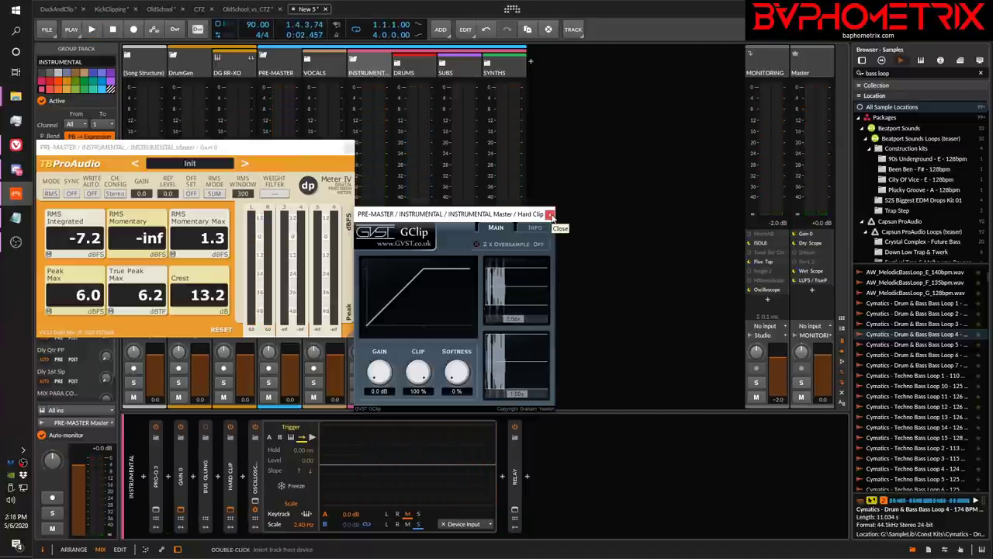
left_click(550, 214)
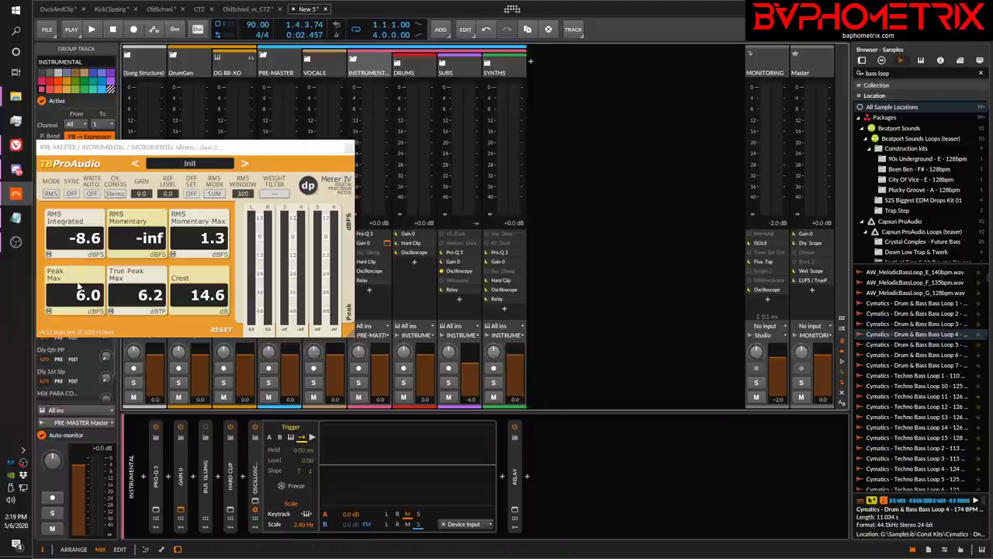
Step: Set the INSTRUMENTAL group's Gain 0 to -6.0 dB and play the project to check the level entering its Hard Clip
left_click(49, 313)
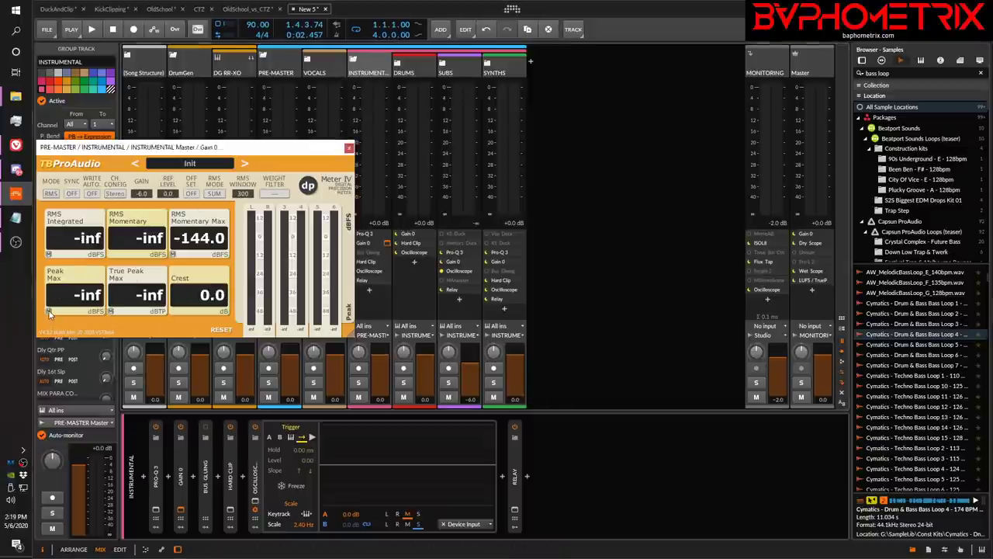
left_click(386, 261)
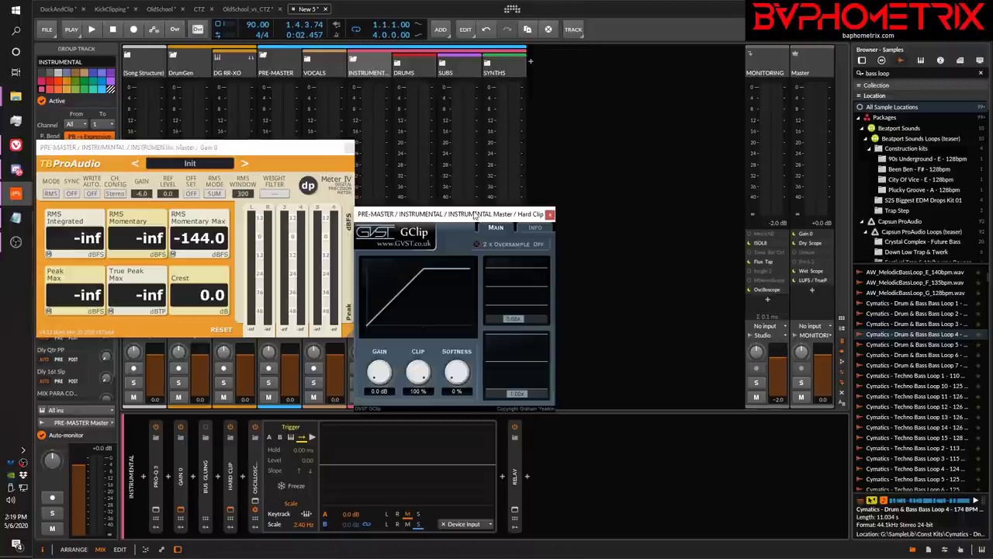
key("space")
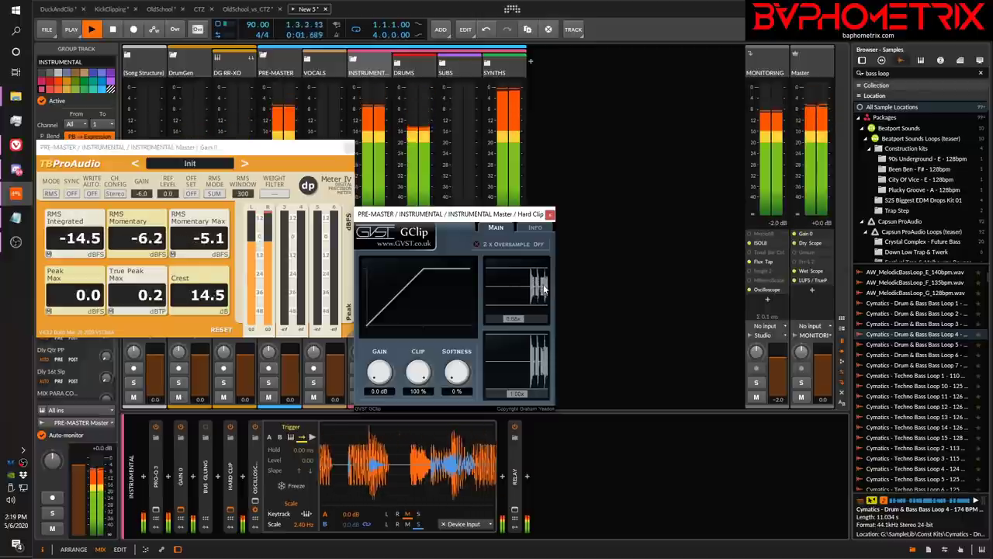
key("space")
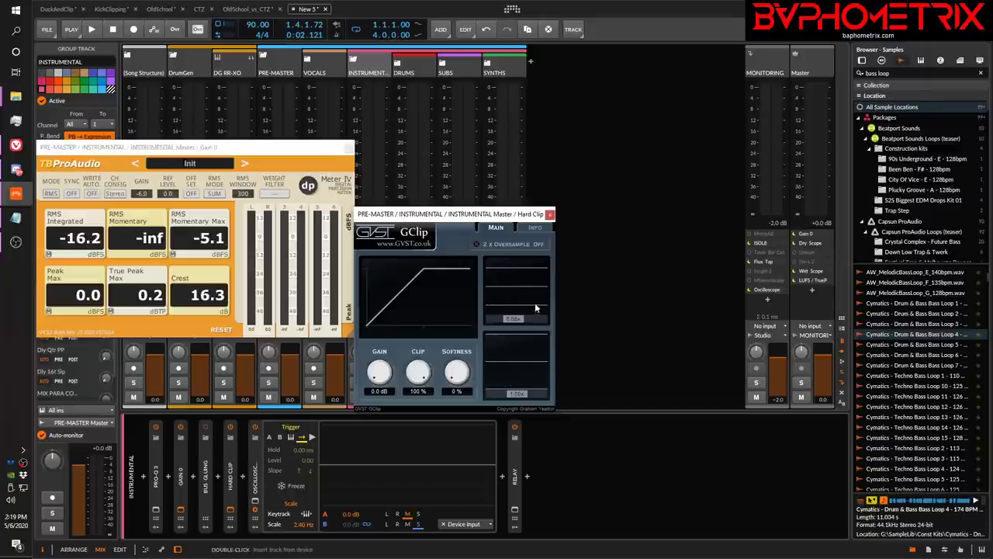
key("space")
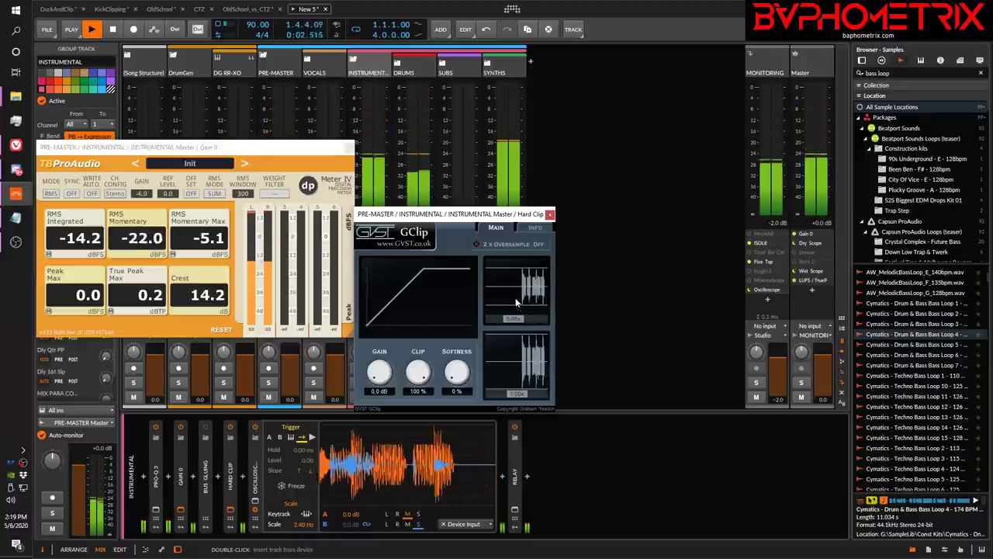
key("space")
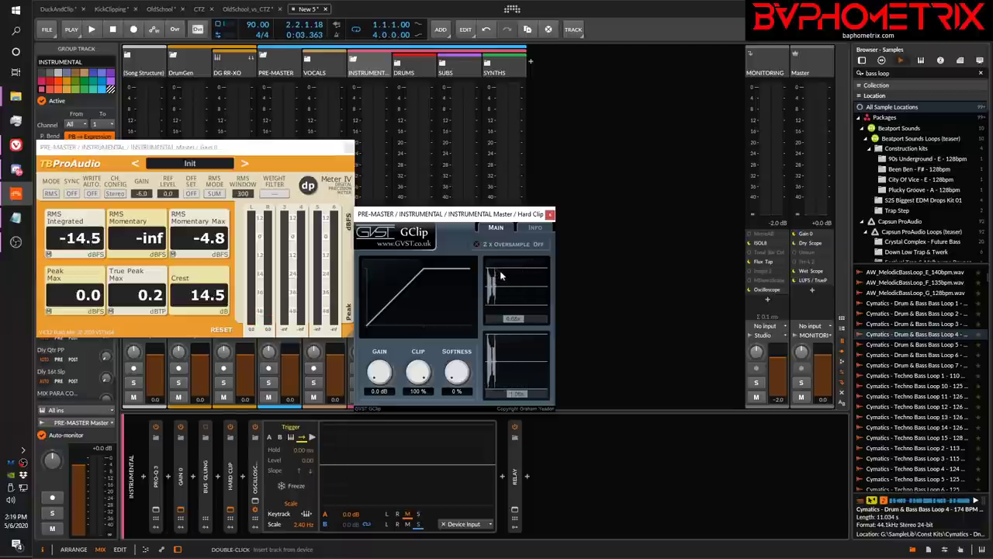
left_click(349, 148)
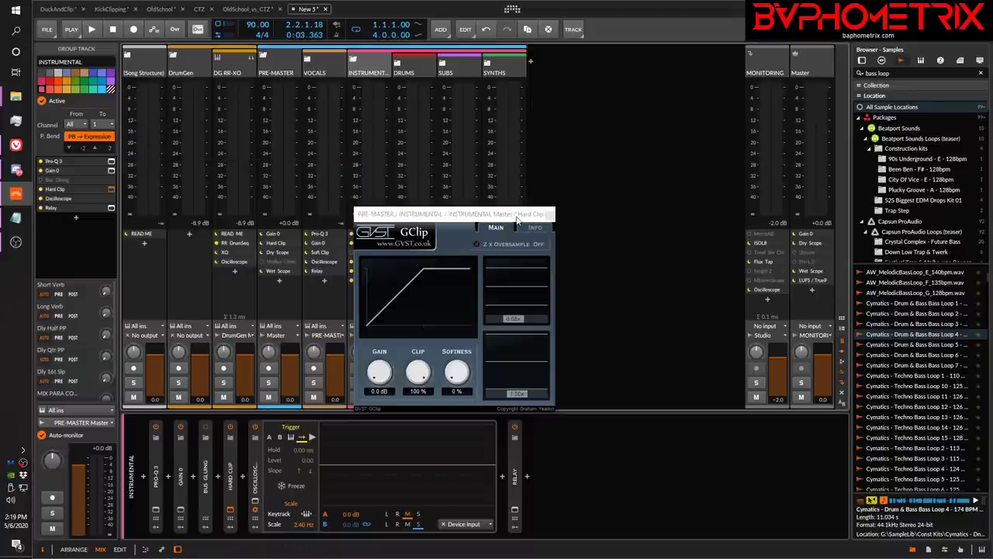
left_click_drag(516, 215, 454, 203)
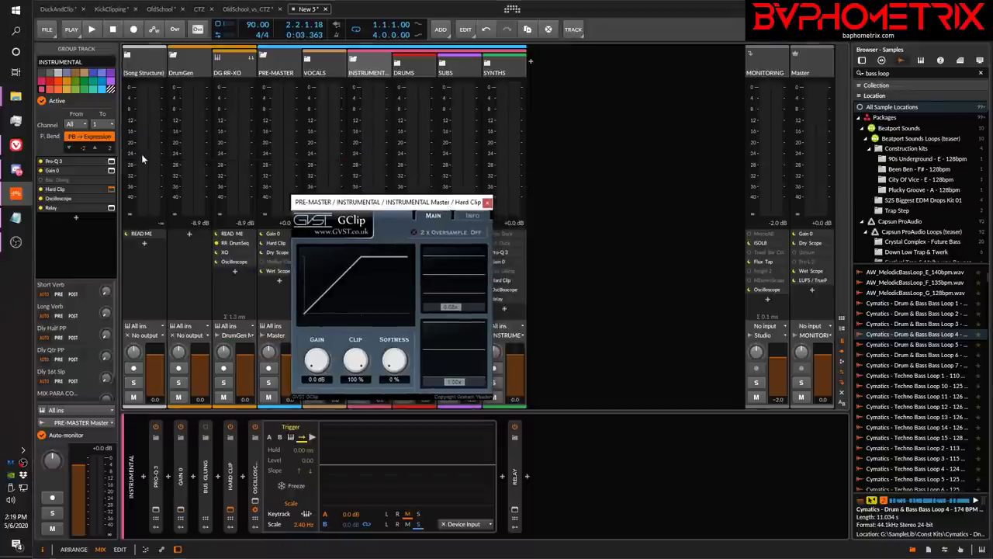
Step: Switch to Google Slides, review the "Loudness = Filling all the available dimensions" slide, and return to Bitwig Studio
left_click(16, 145)
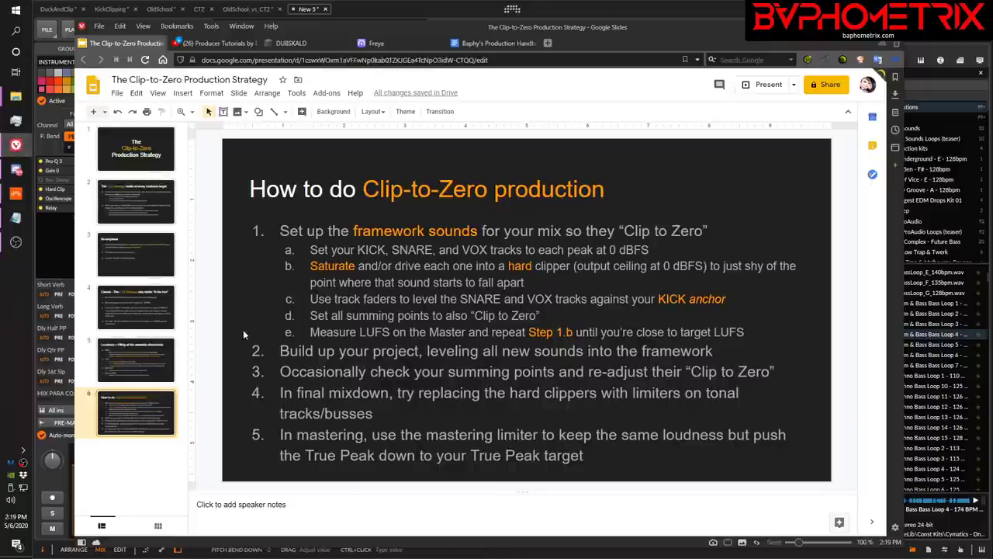
key("Up")
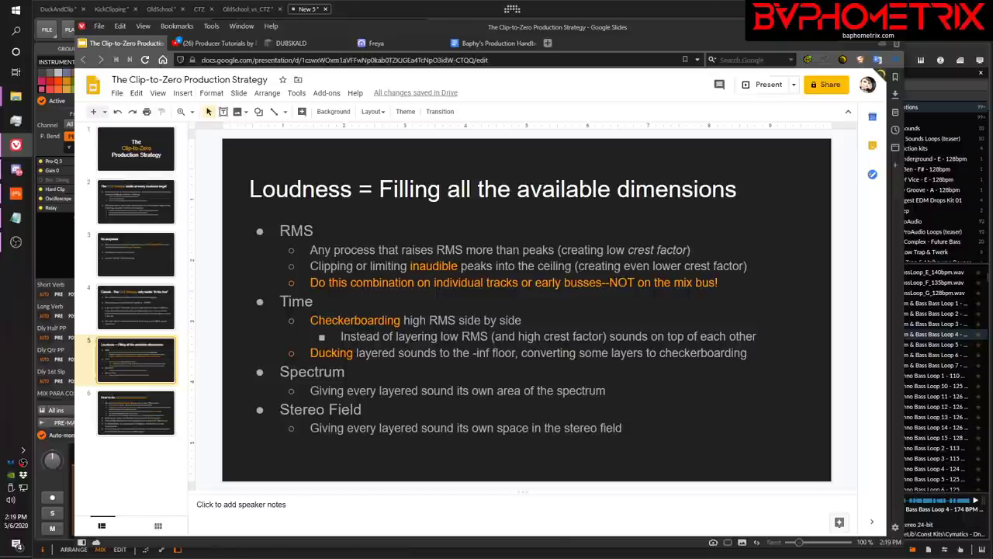
key("alt+Tab")
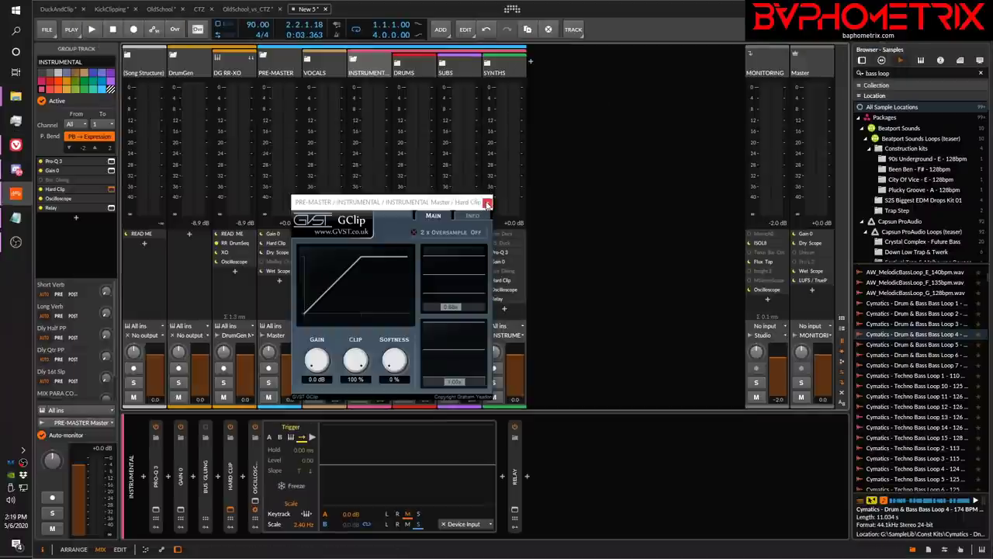
Step: Close the Hard Clip window and activate the KS Duck chain on the SYNTHS group
left_click(487, 203)
left_click(498, 68)
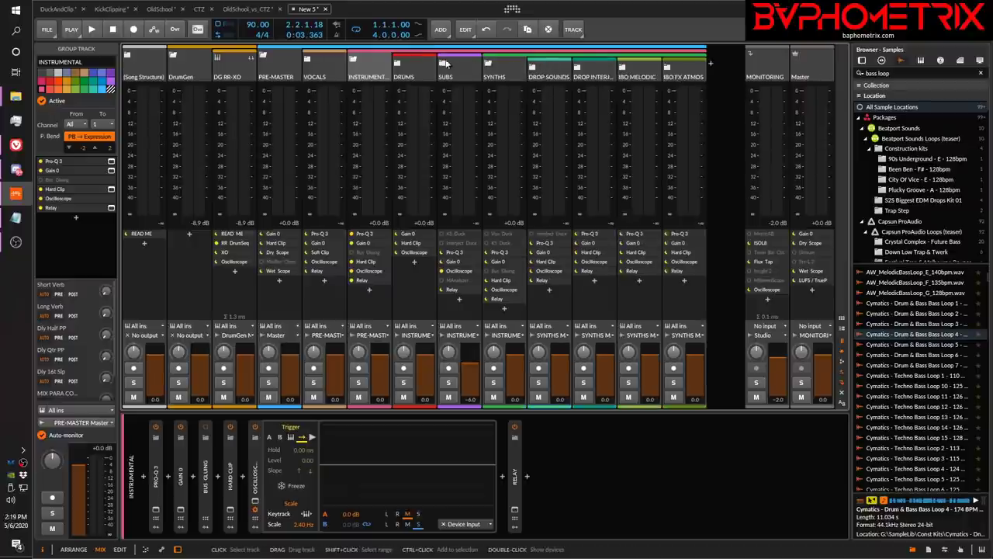
left_click(489, 66)
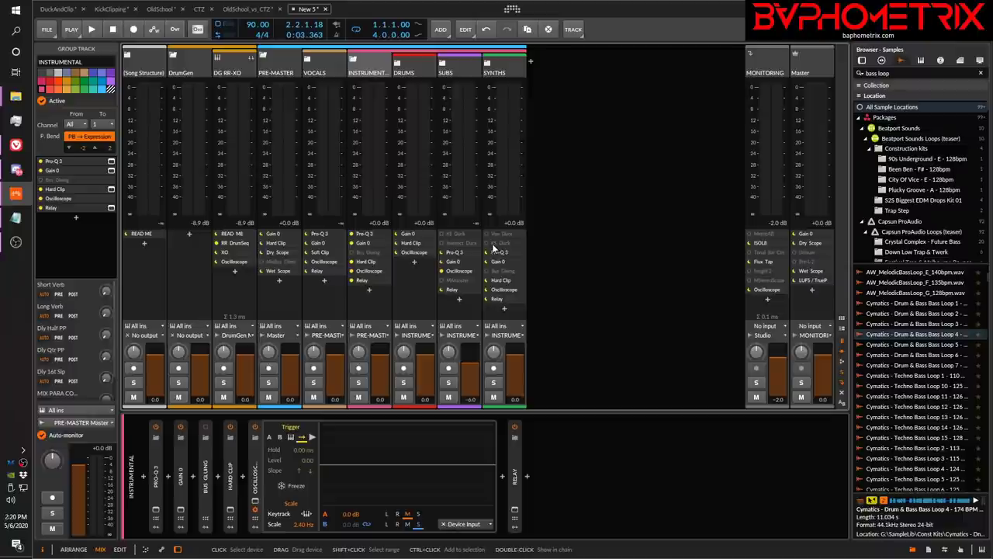
left_click(509, 70)
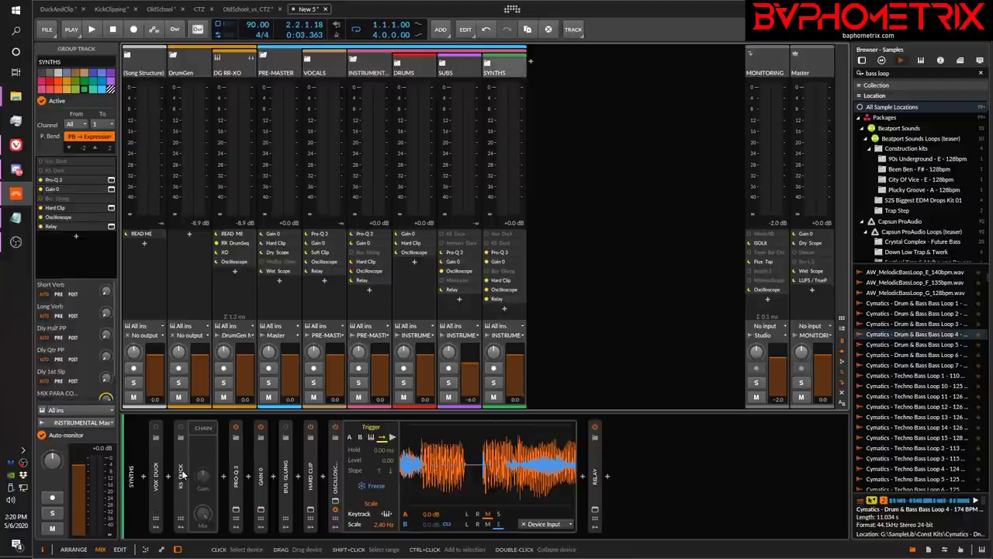
left_click(182, 473)
key("alt+a")
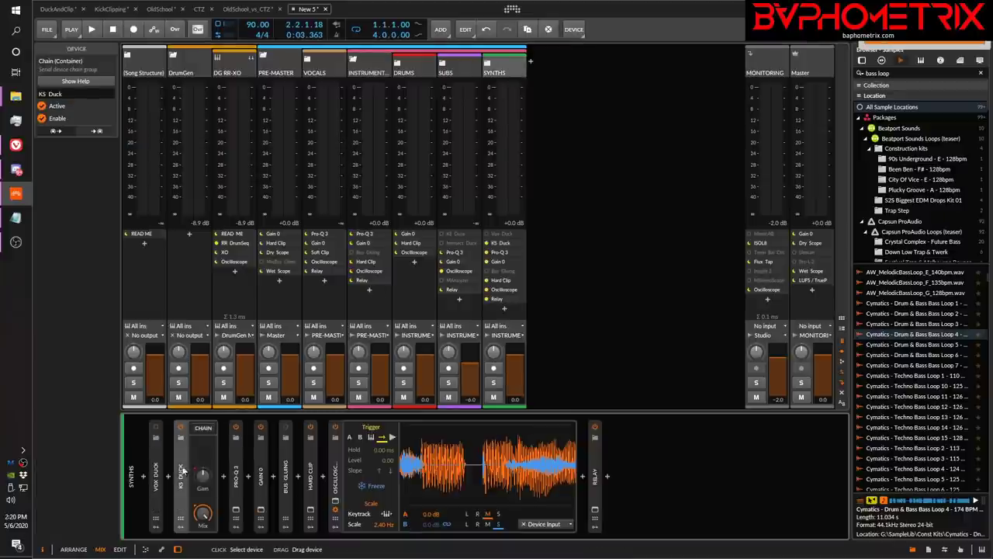
Step: Expand the SYNTHS group's KS Duck chain and open the Main Kick Duck plugin, moving its window clear of the device chain
left_click(204, 429)
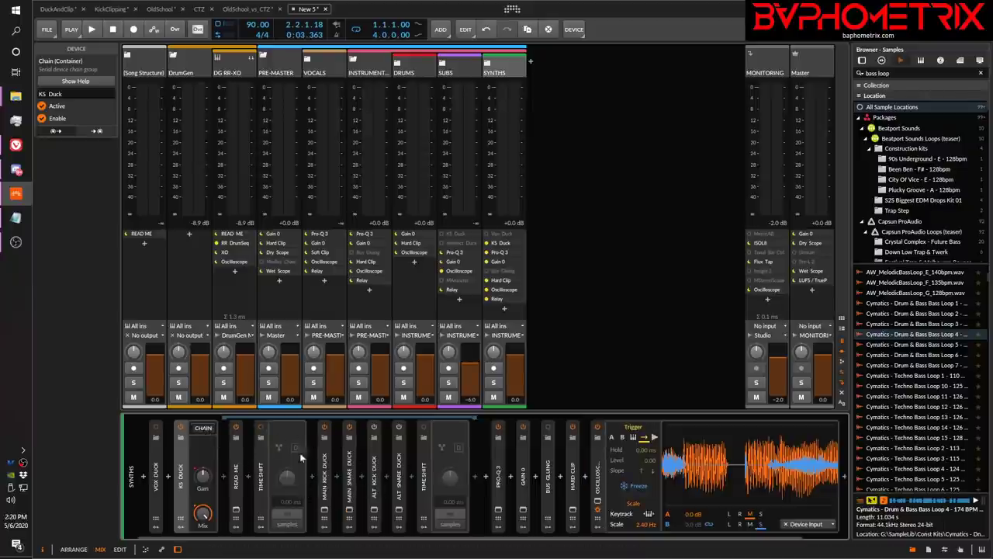
left_click(325, 510)
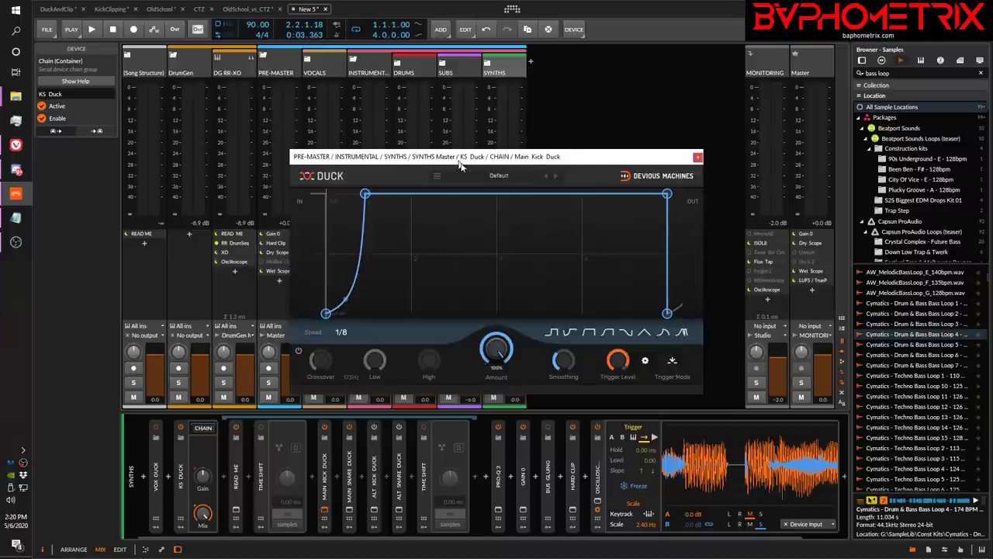
left_click_drag(458, 159, 716, 269)
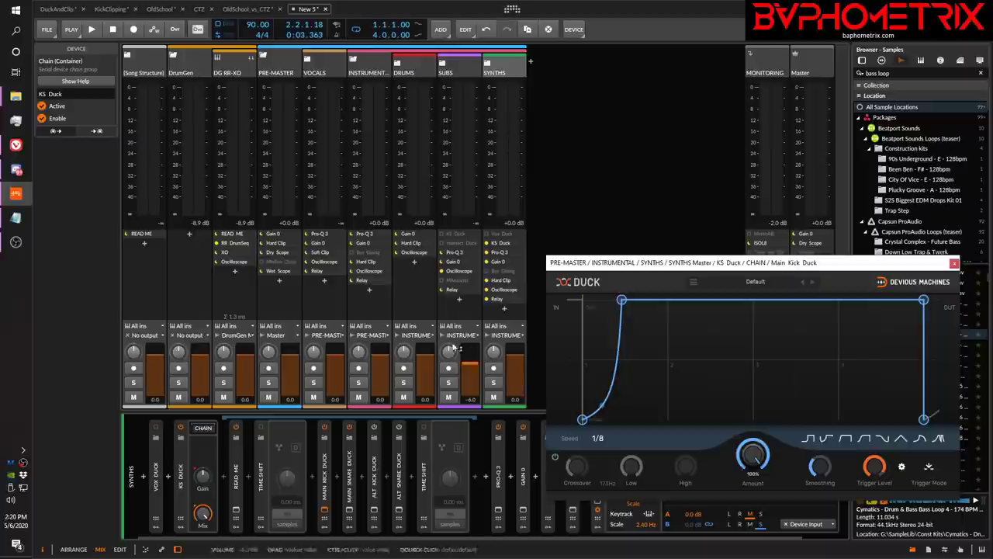
Step: Unfold the DRUMS and KickSnare groups and solo the Main Kick track
left_click(412, 65)
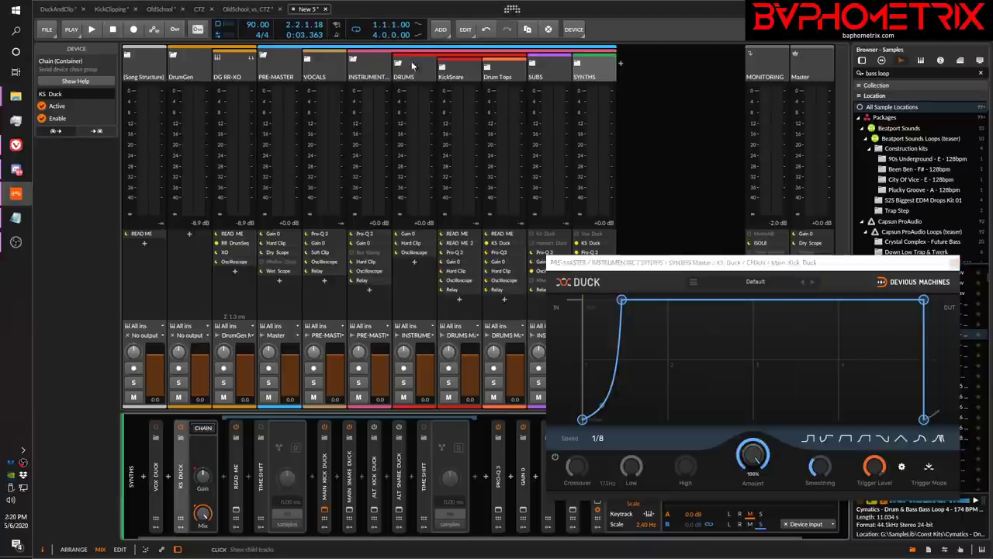
left_click(441, 68)
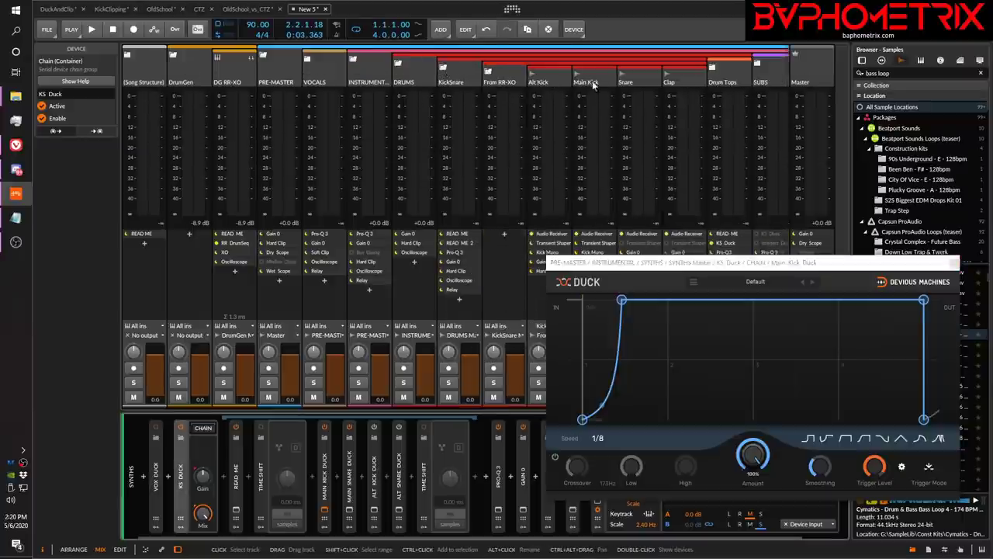
scroll(598, 78, "right", 3)
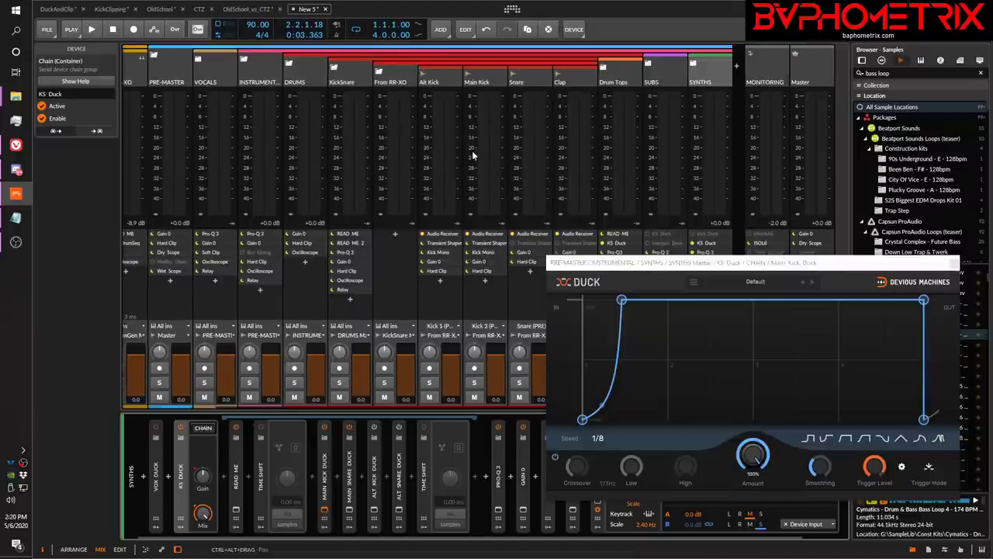
left_click(474, 383)
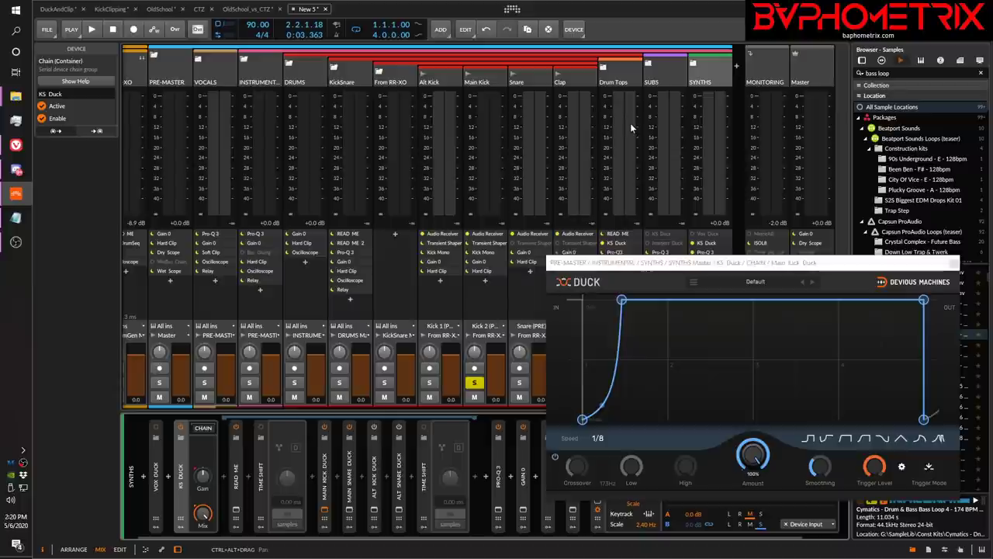
Step: Unfold the SYNTHS and DROP SOUNDS groups and add the Audio 4 track to the solo
left_click(695, 65)
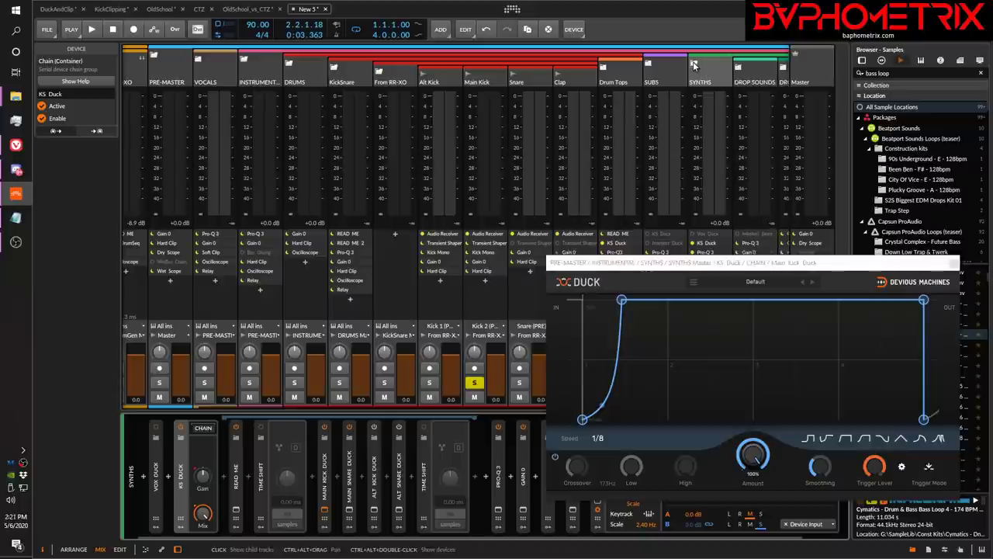
scroll(693, 64, "right", 5)
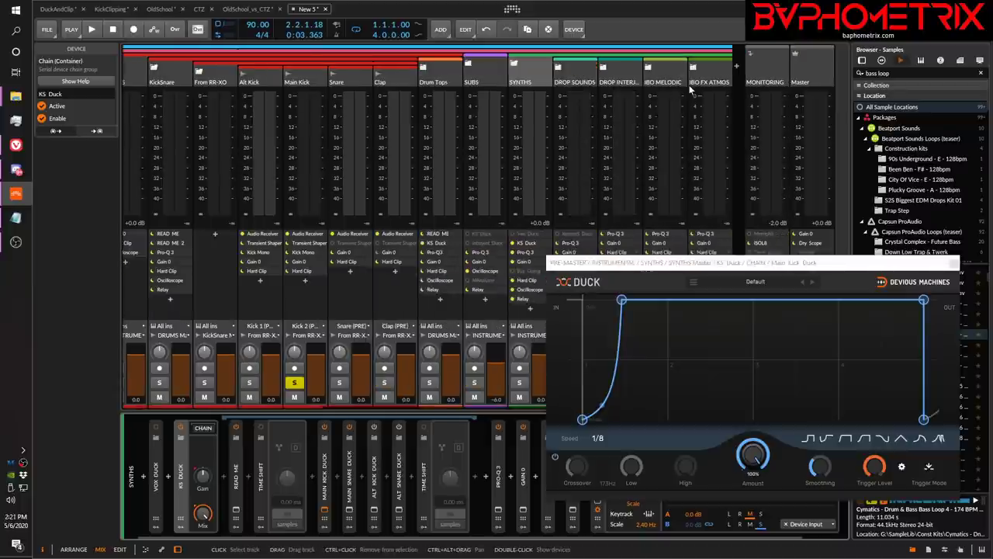
left_click(559, 67)
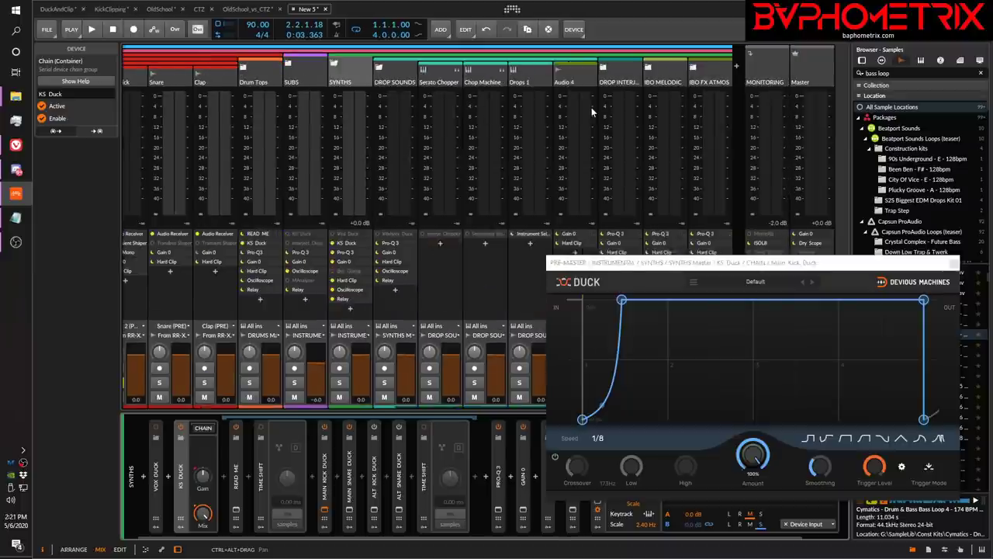
left_click_drag(633, 267, 134, 120)
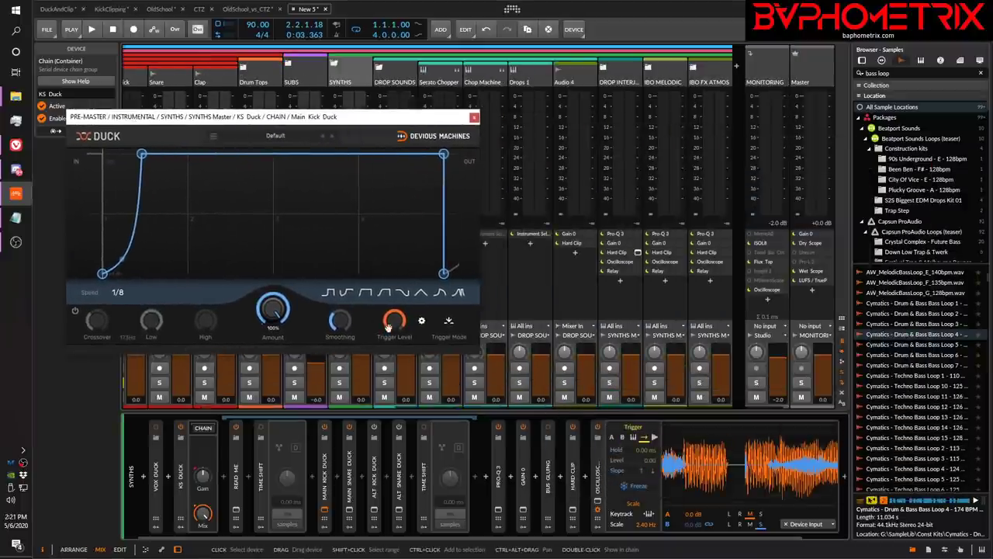
left_click(564, 383)
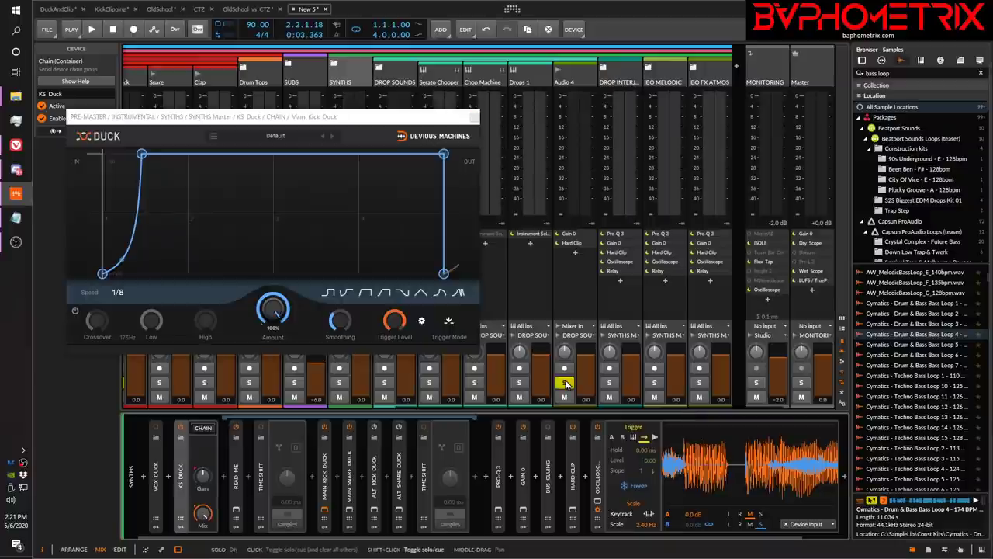
Step: Play the soloed kick and bass through Main Kick Duck, and turn off Main Snare Duck
left_click_drag(338, 122, 459, 125)
key("space")
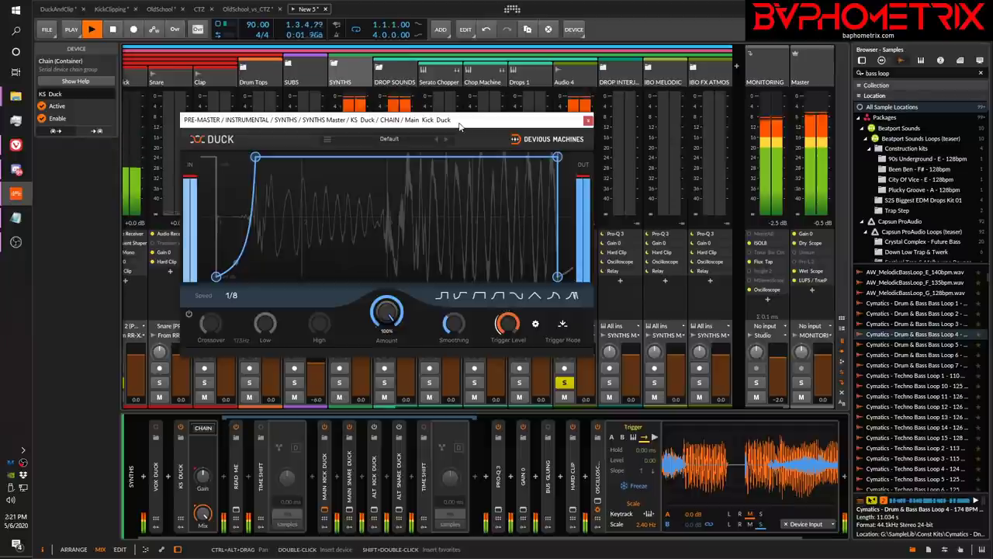
key("space")
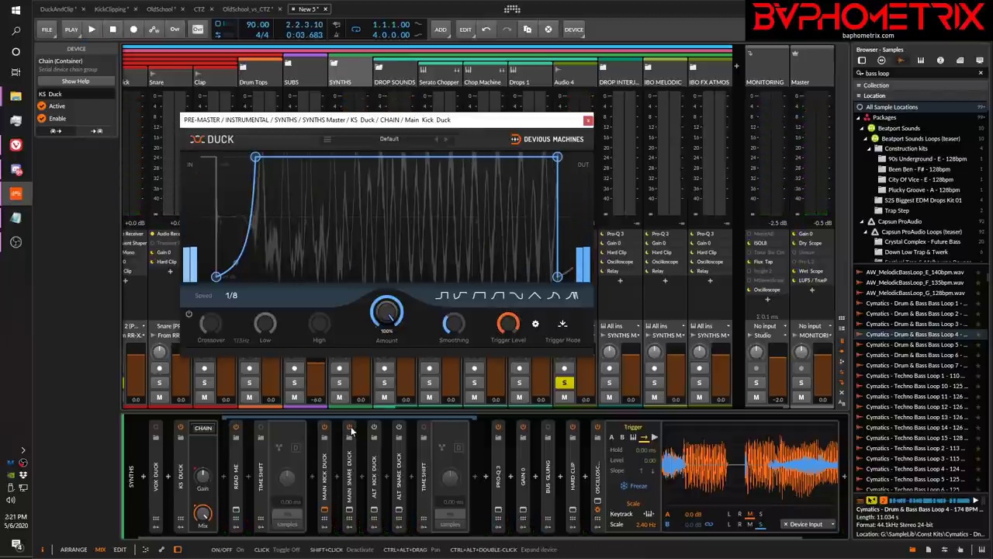
left_click(351, 432)
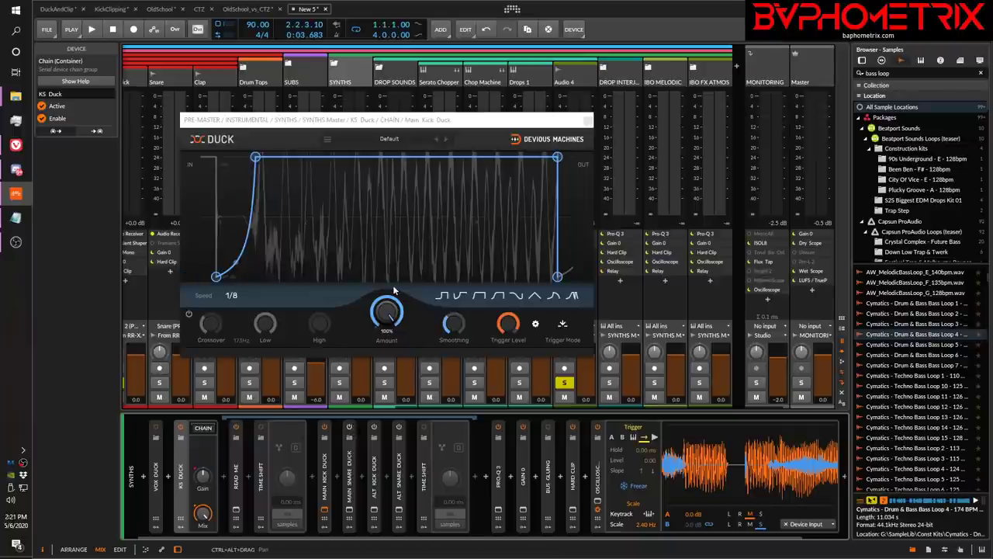
key("space")
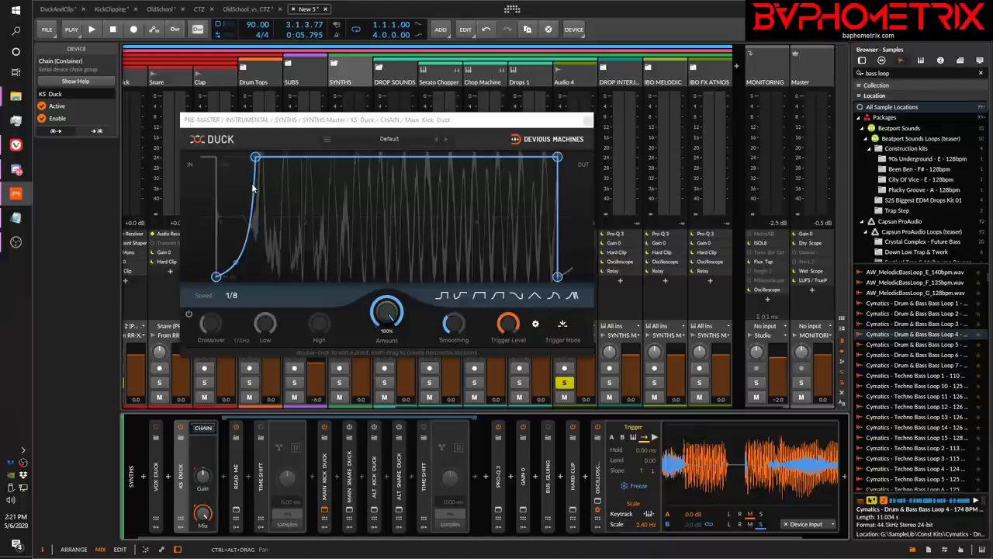
Step: Try longer recovery times on the Main Kick Duck curve during playback, and return the curve to its short recovery
left_click_drag(390, 124, 739, 146)
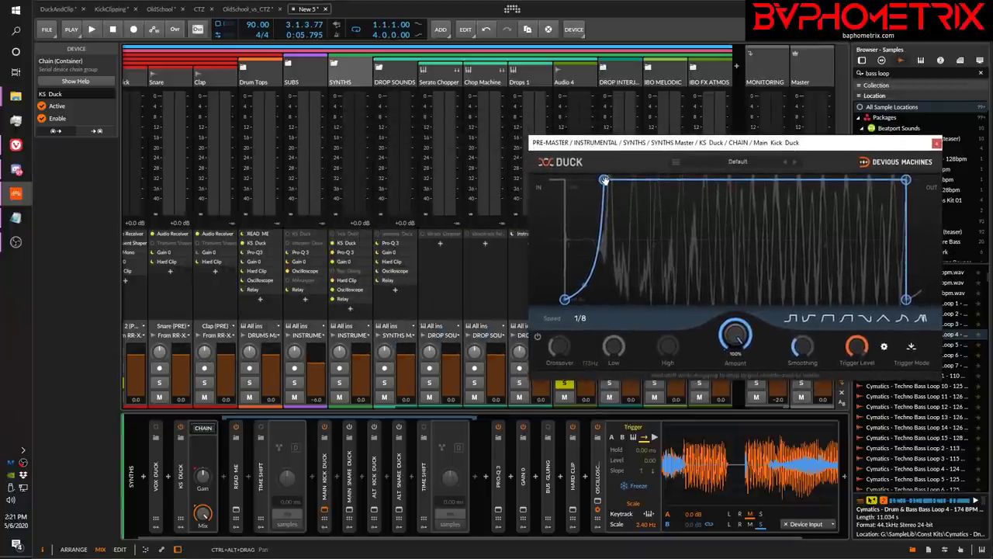
key("space")
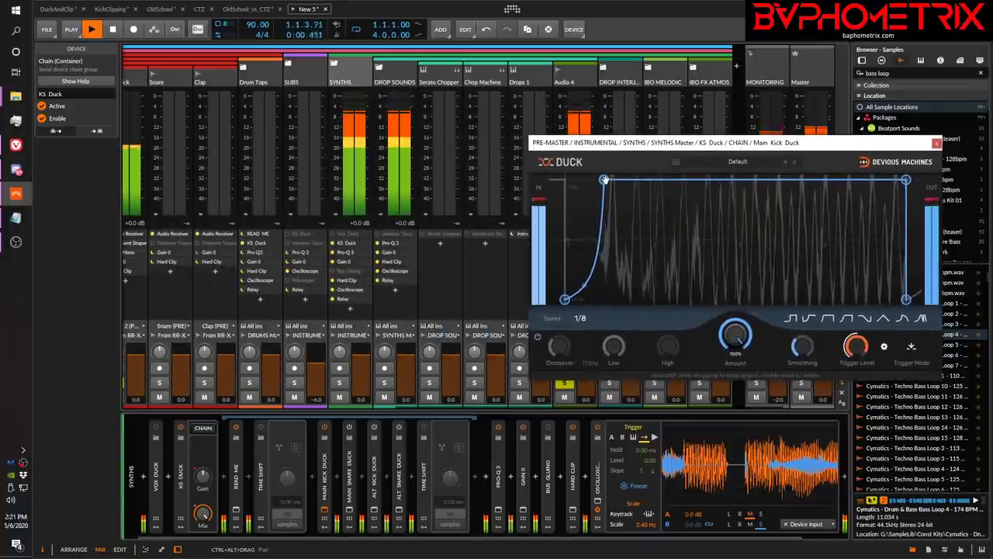
left_click_drag(603, 180, 646, 179)
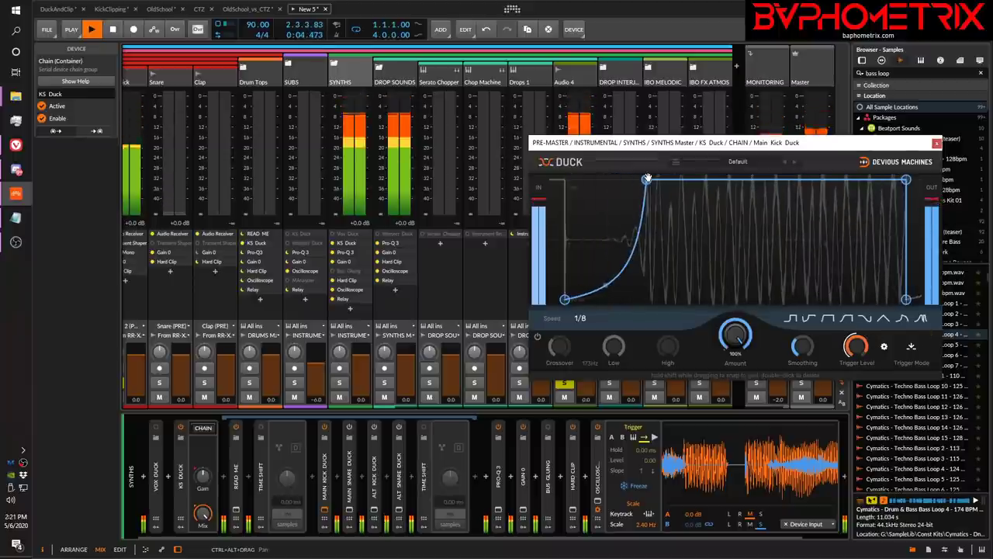
key("space")
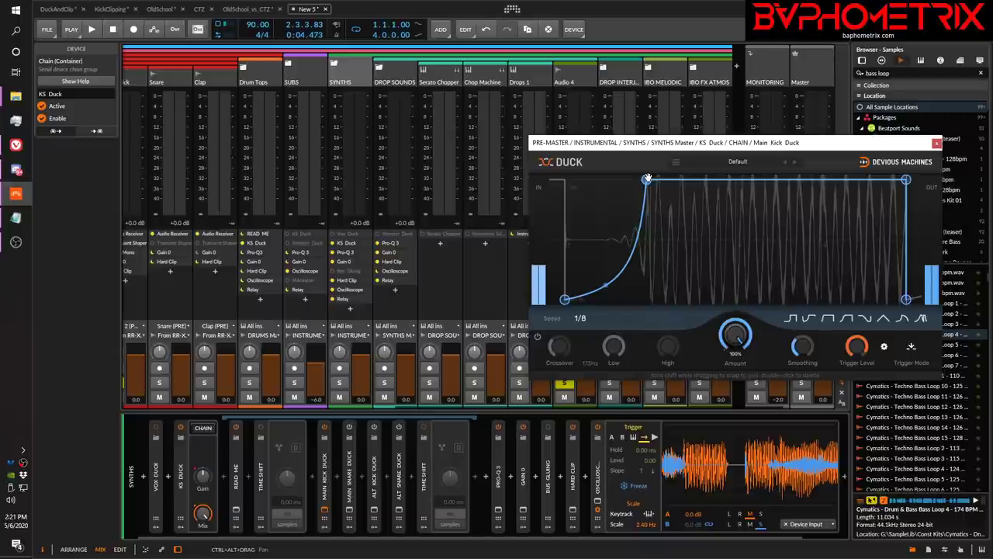
key("space")
left_click_drag(648, 179, 700, 179)
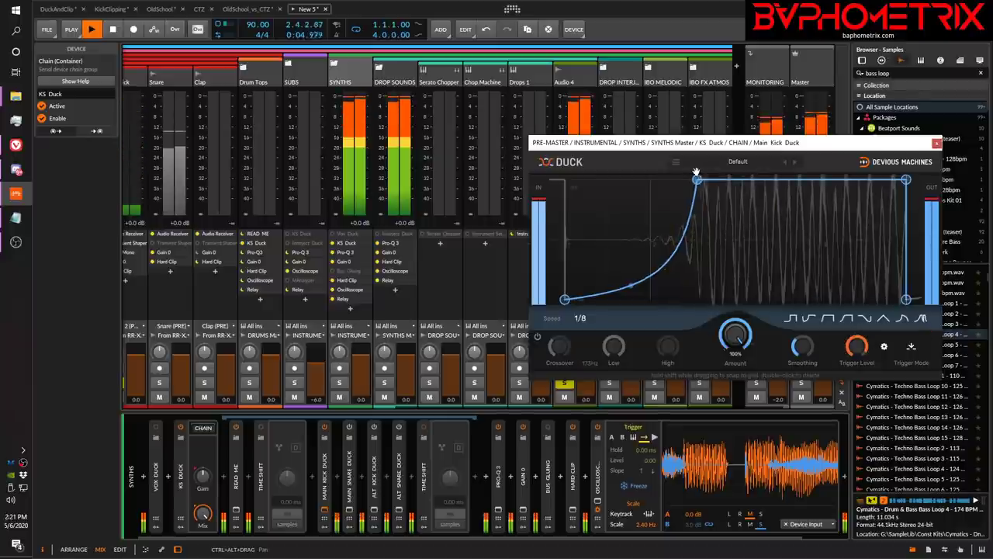
left_click_drag(700, 179, 606, 179)
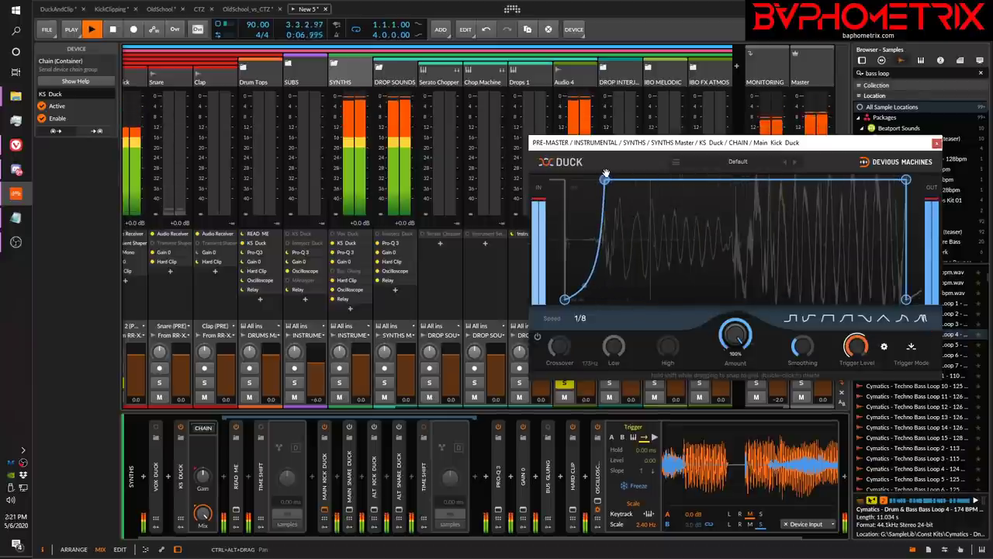
key("space")
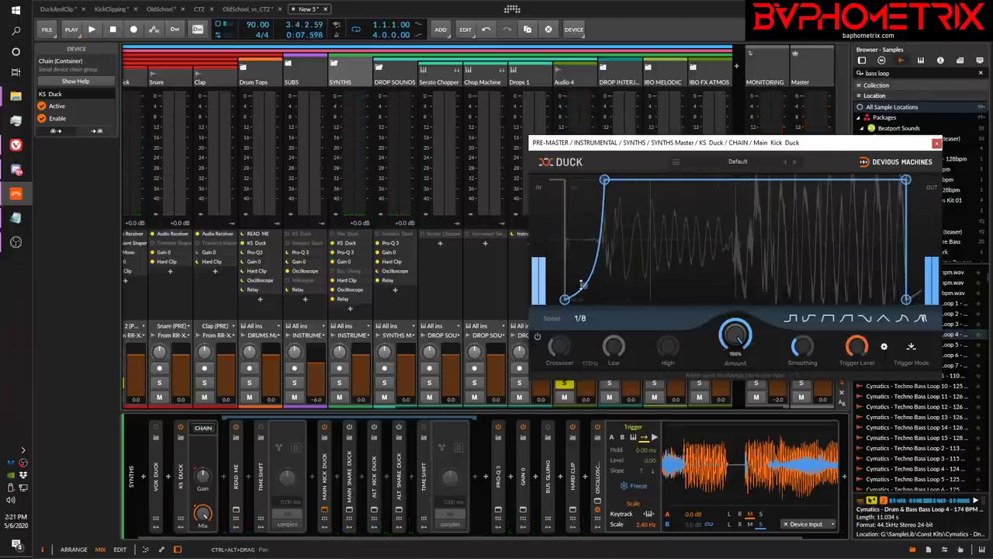
mouse_move(582, 285)
left_mouse_down()
mouse_move(584, 296)
mouse_move(585, 286)
left_mouse_up()
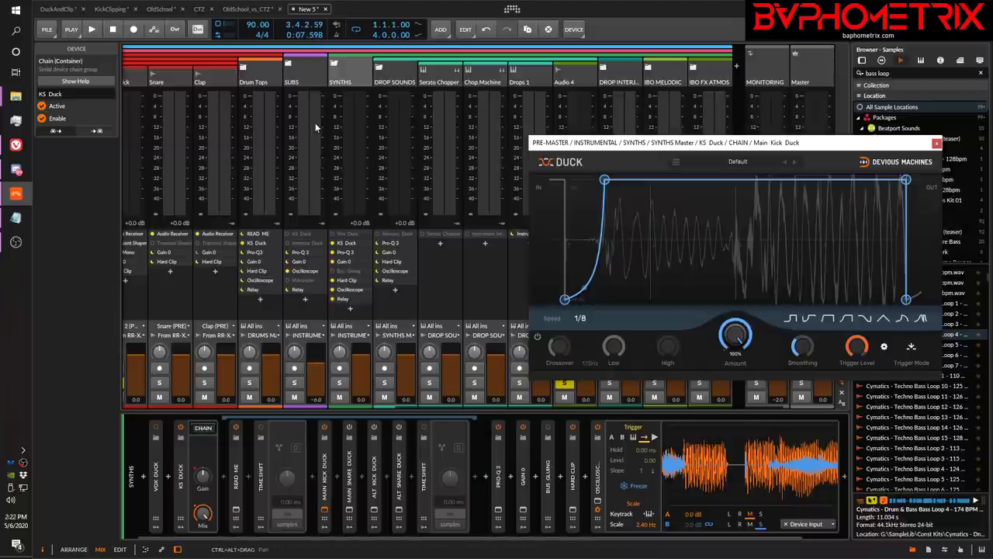
Step: Select the INSTRUMENTAL group and play the project to examine the ducked bass against the kick in its Oscilloscope
scroll(316, 123, "left", 5)
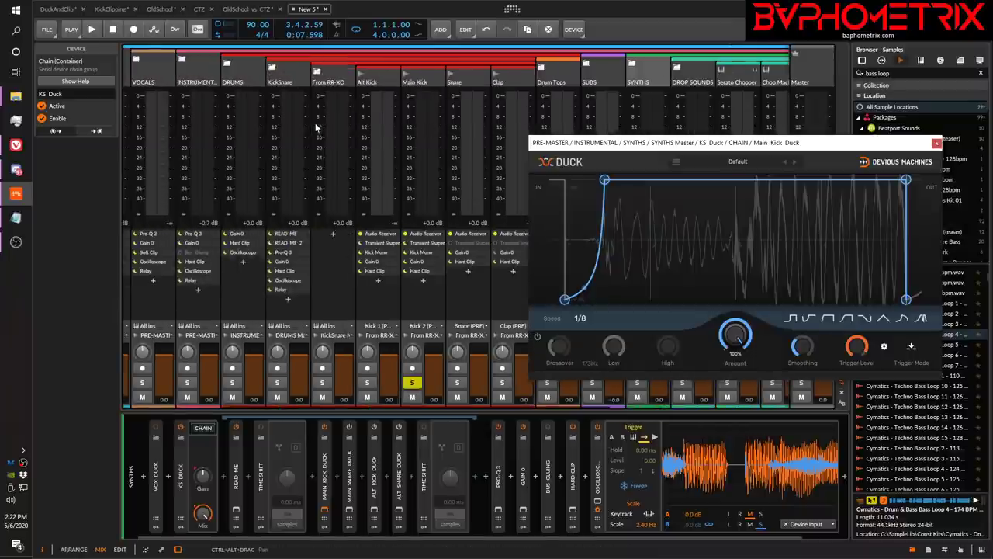
left_click(277, 69)
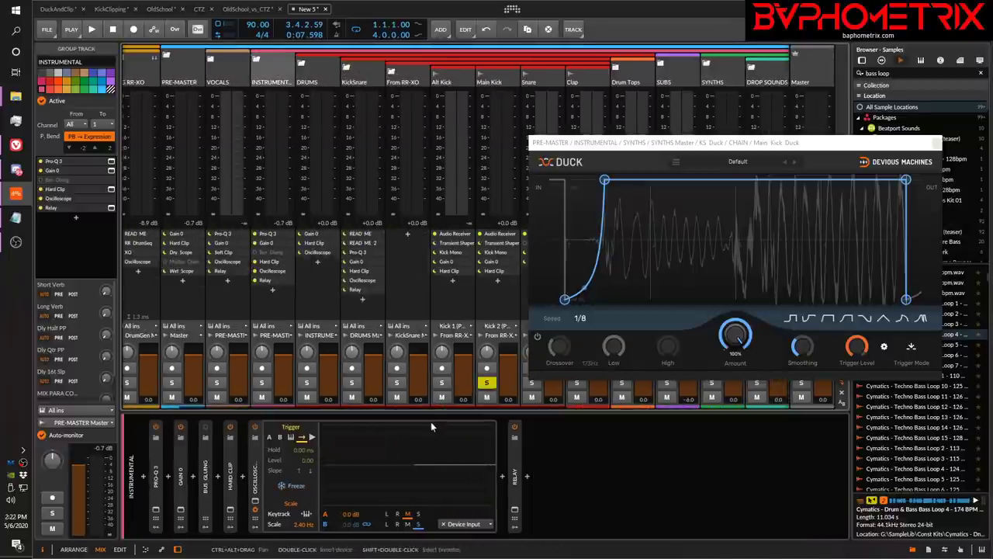
key("space")
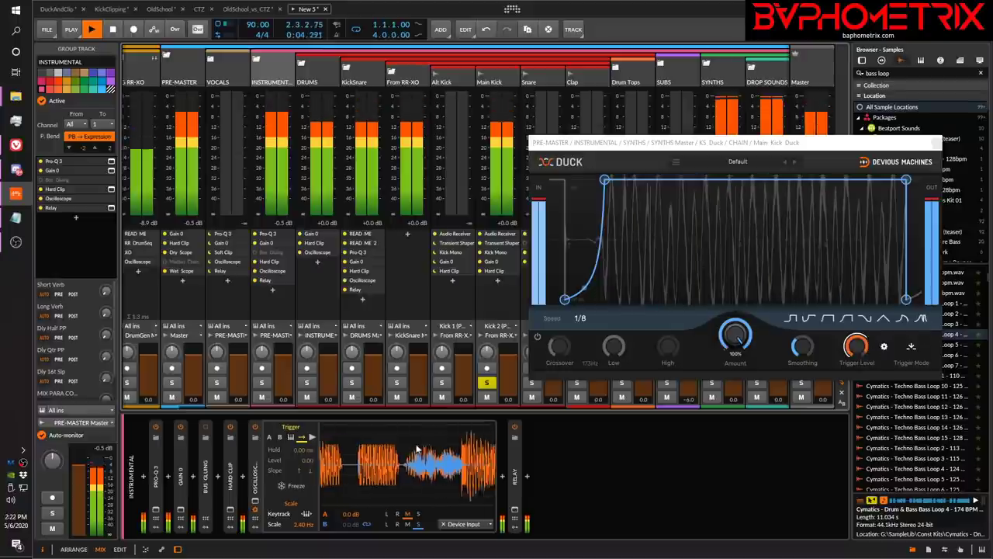
key("space")
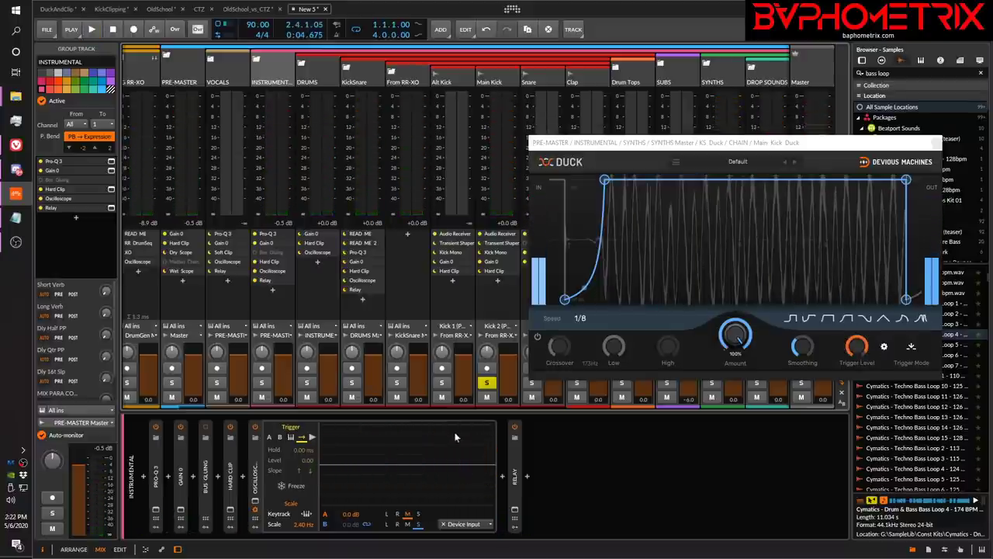
key("space")
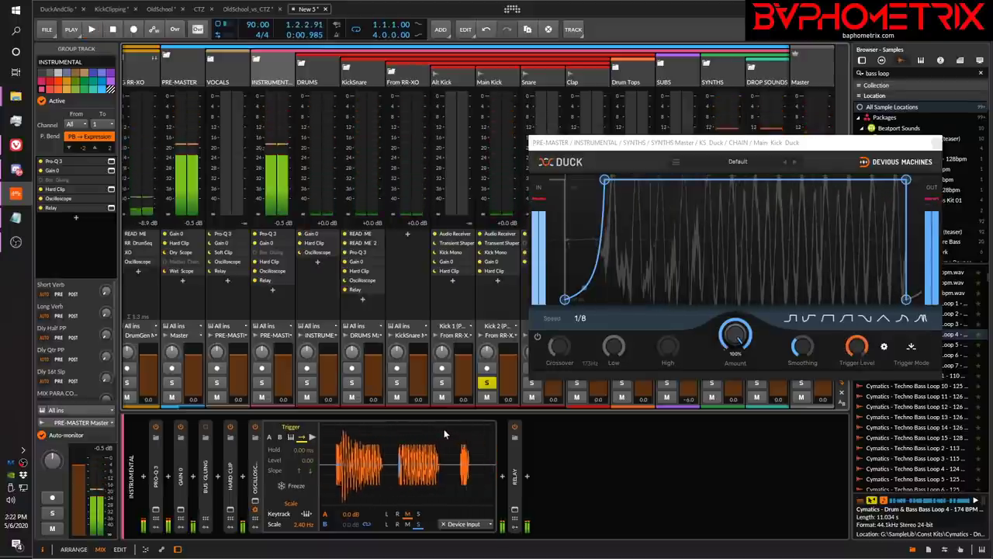
key("space")
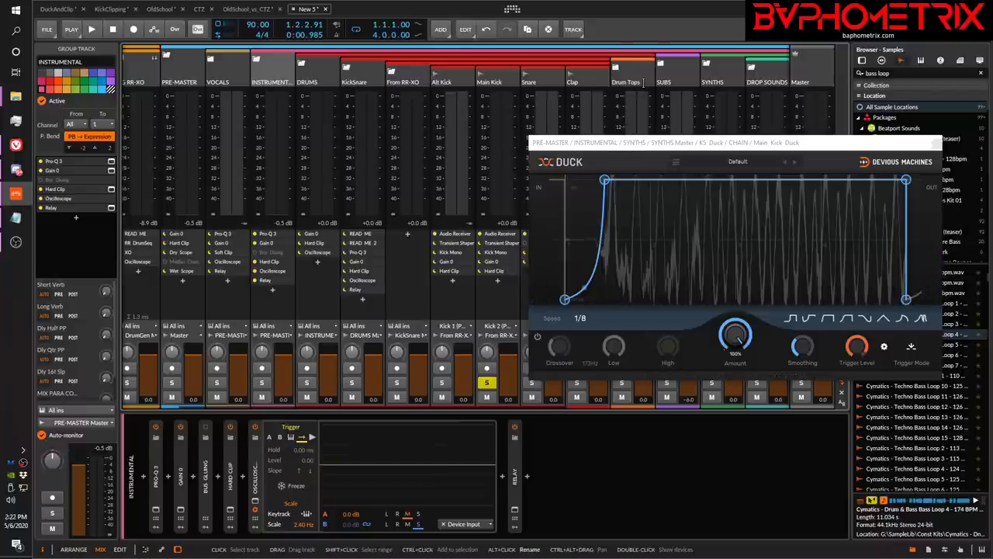
scroll(643, 84, "right", 8)
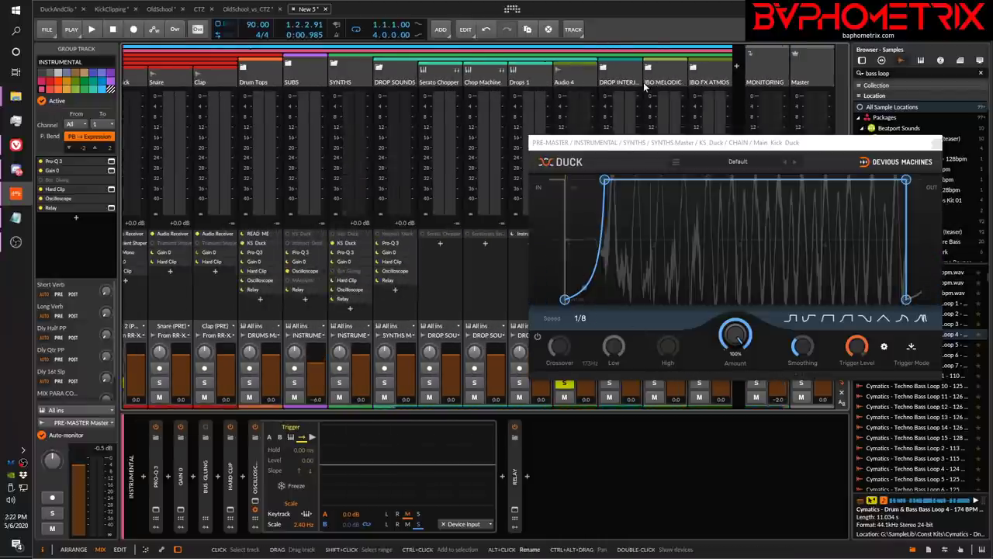
Step: Play the soloed kick and bass with the SYNTHS group's KS Duck turned off and back on, comparing the INSTRUMENTAL Oscilloscope waveforms
scroll(643, 85, "left", 4)
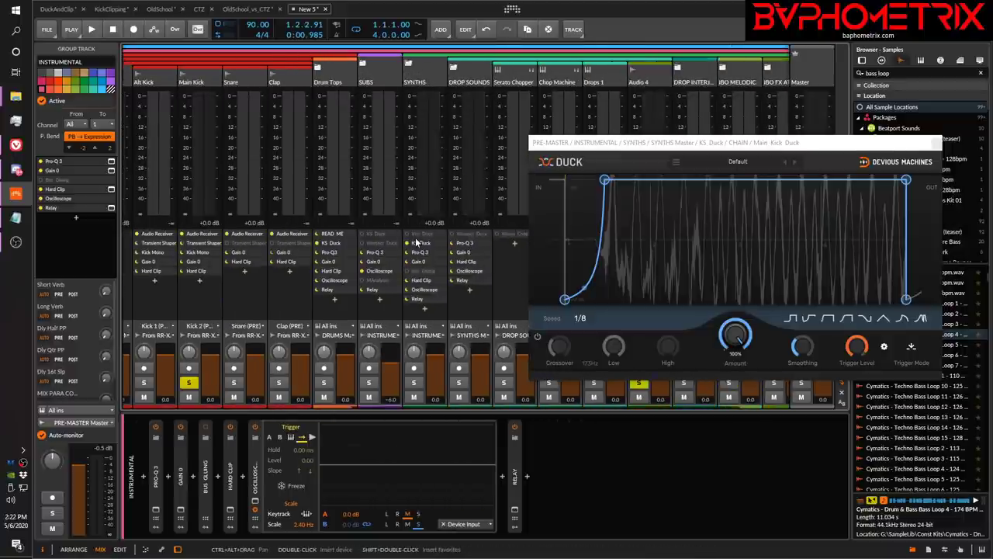
left_click(407, 247)
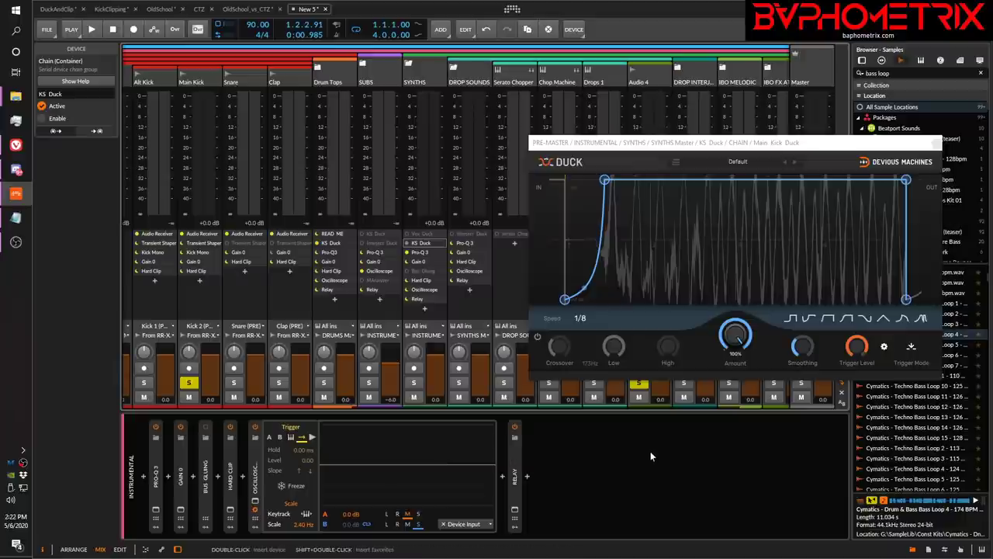
key("space")
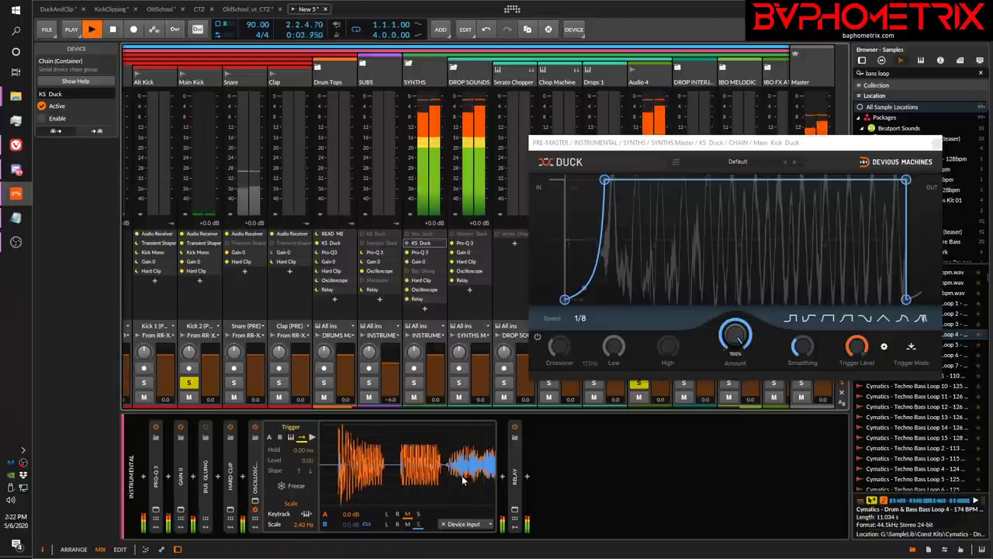
key("space")
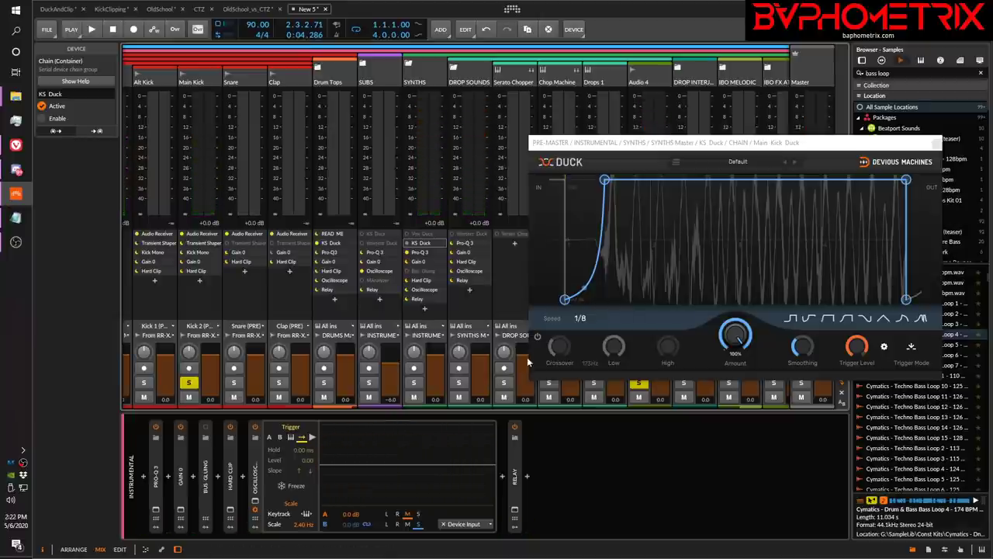
left_click(406, 243)
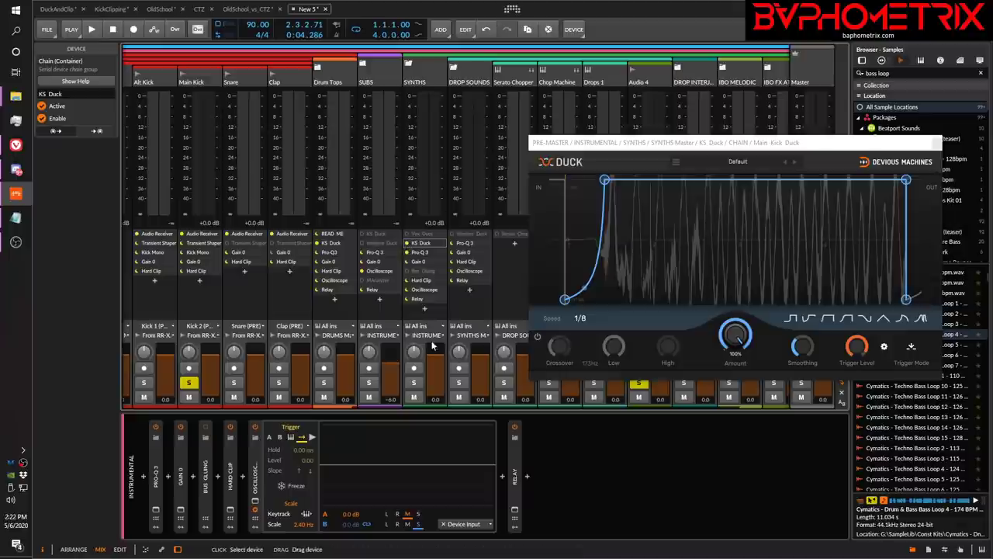
key("space")
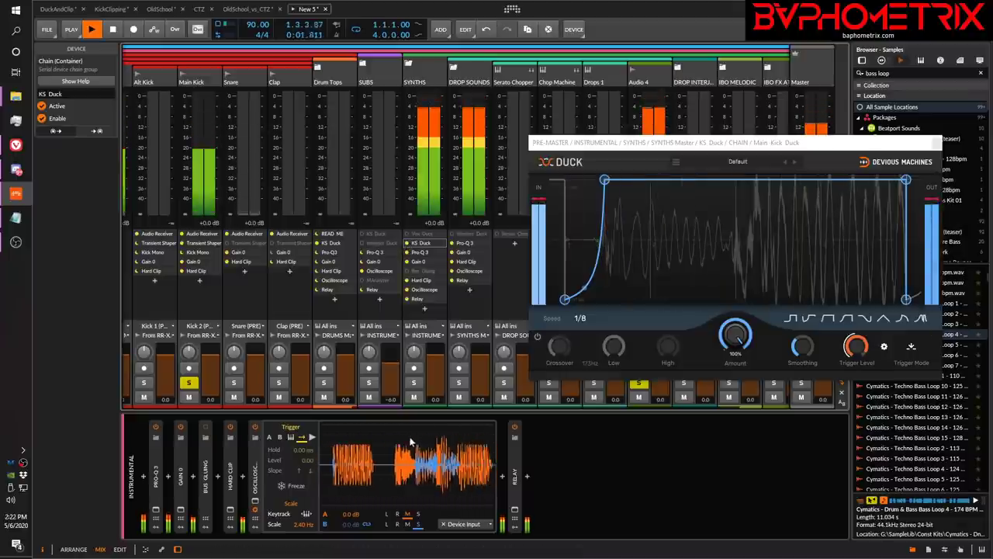
key("space")
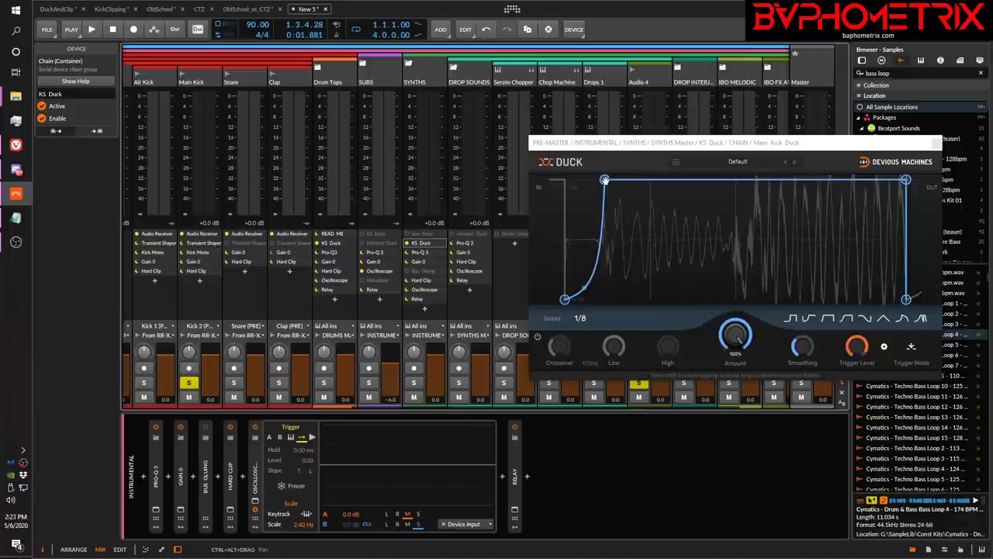
Step: Try a much longer and a moderately longer recovery on the Main Kick Duck curve, playing the project with each
left_click_drag(604, 179, 690, 179)
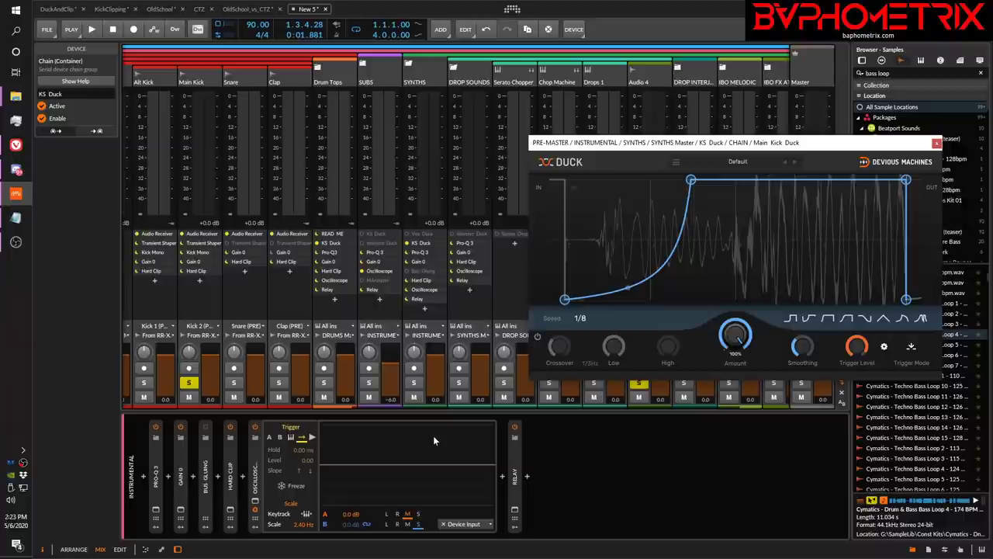
key("space")
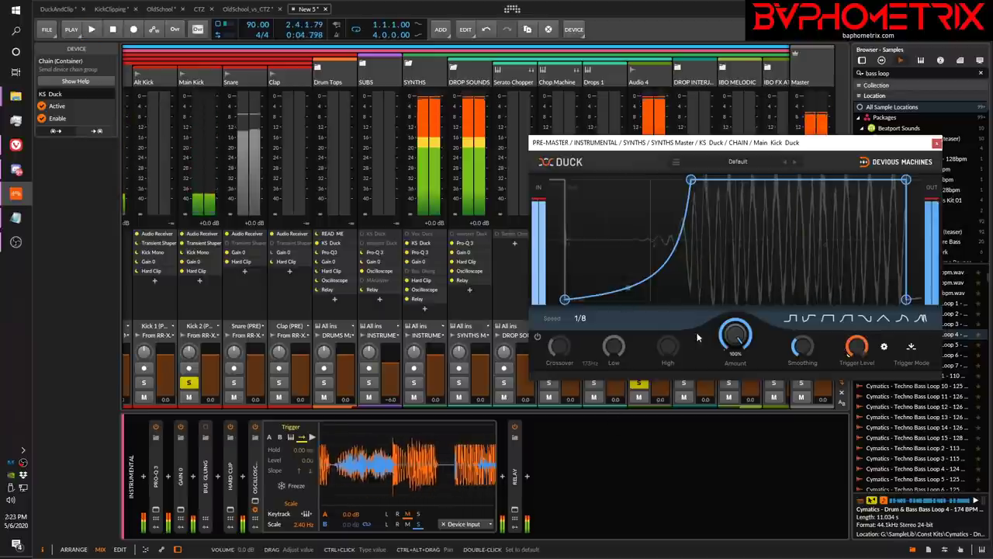
left_click_drag(698, 186, 622, 180)
key("space")
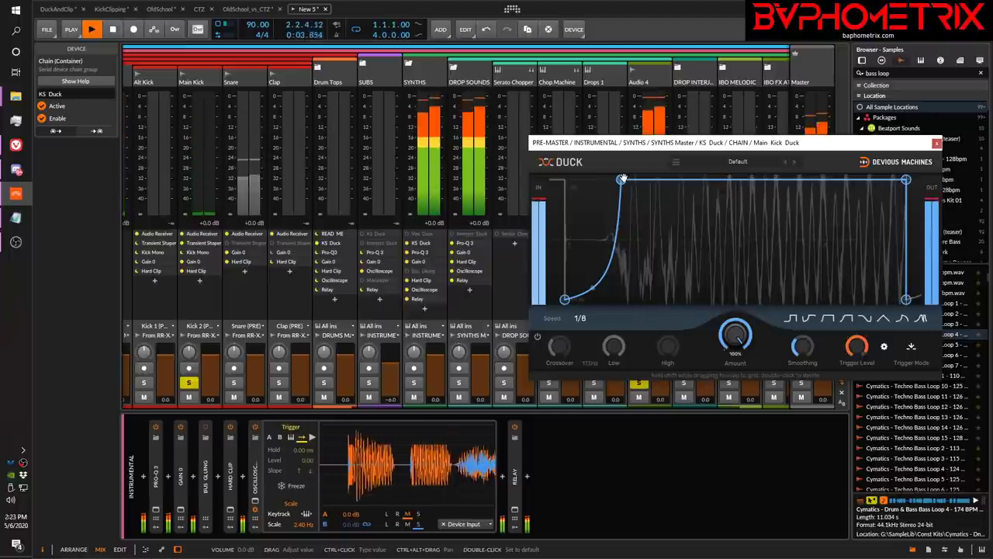
key("space")
Step: Lengthen the Main Kick Duck recovery, straighten it into a linear ramp, and play the project to freeze the Oscilloscope trace
left_click_drag(621, 180, 680, 181)
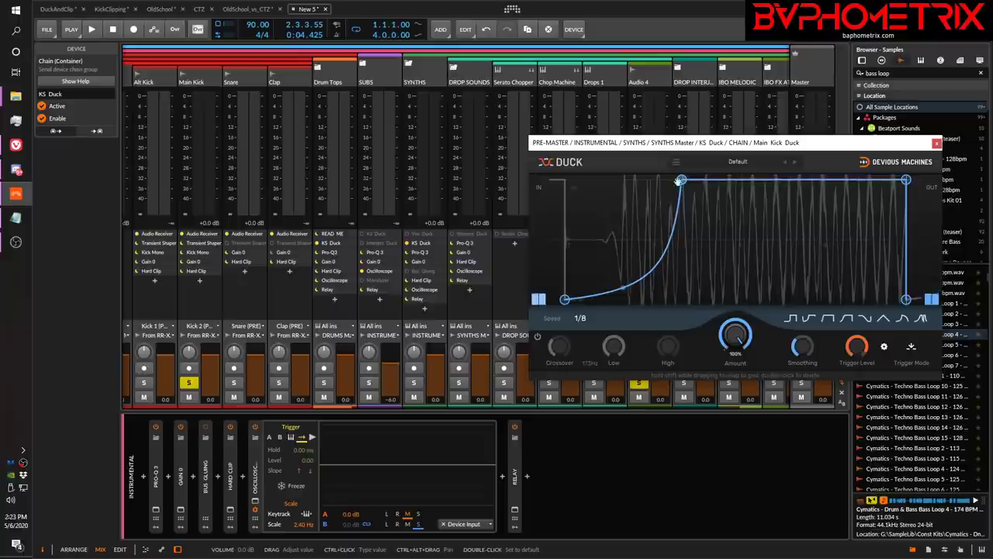
left_click_drag(622, 289, 623, 209)
key("space")
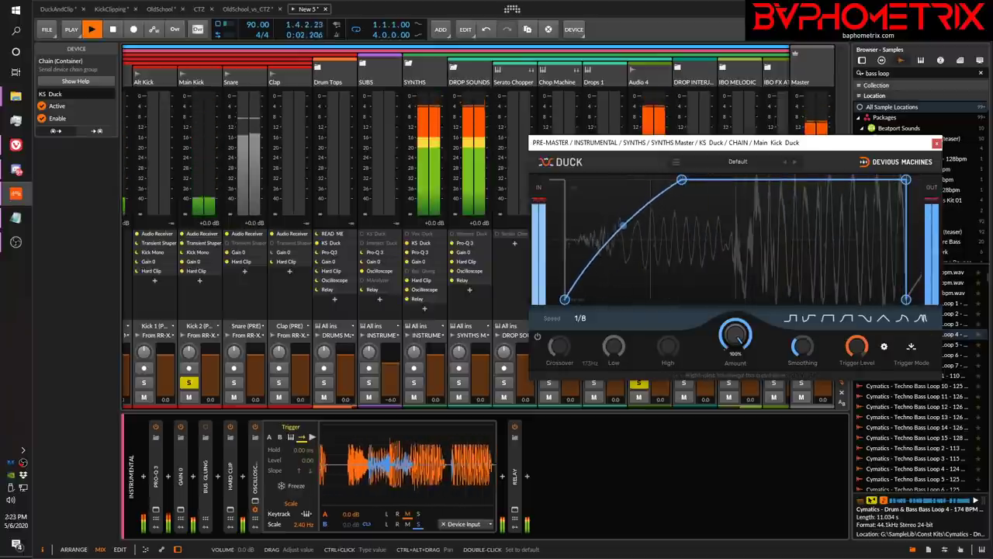
left_click_drag(623, 213, 624, 239)
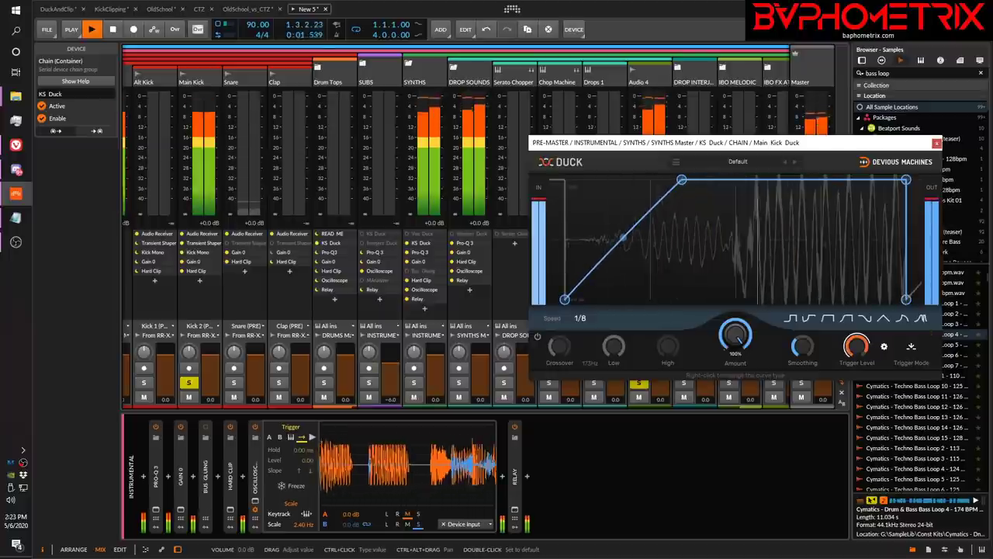
key("space")
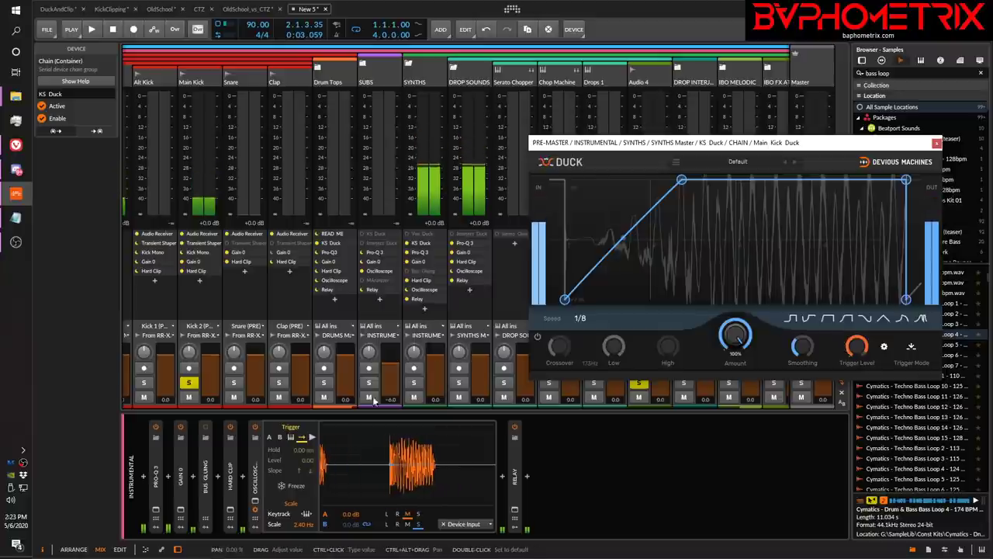
key("space")
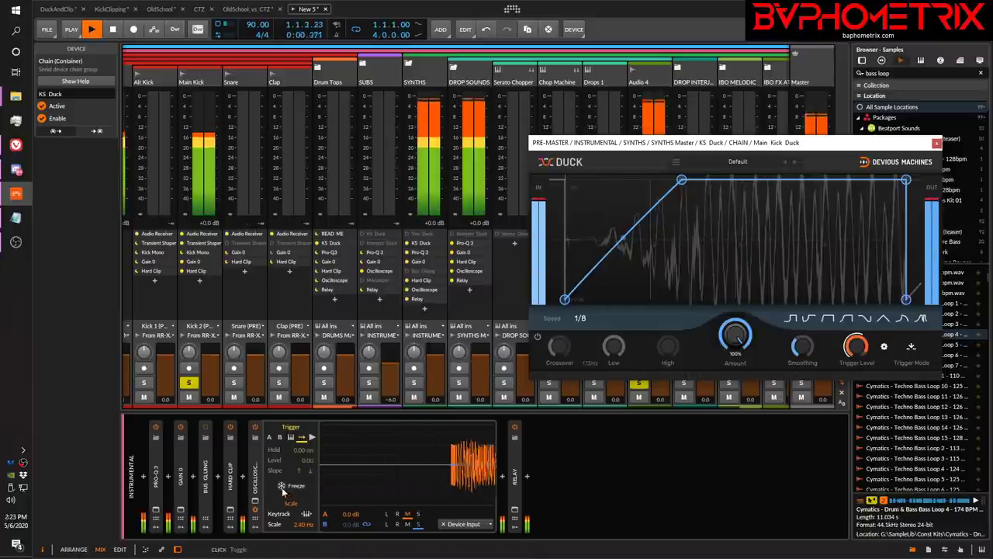
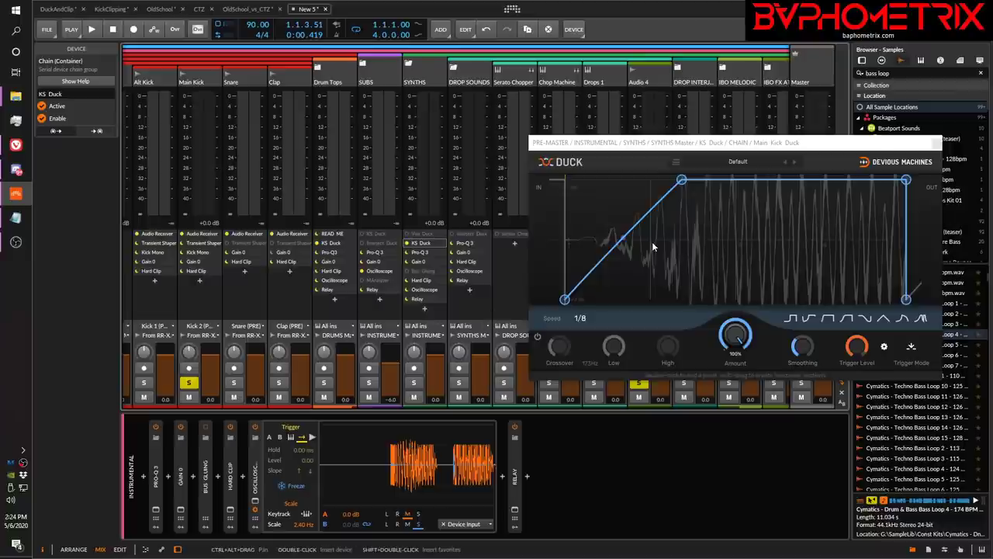
Step: Play the linear ducking ramp once more and return the Main Kick Duck curve to its short, concave recovery
key("space")
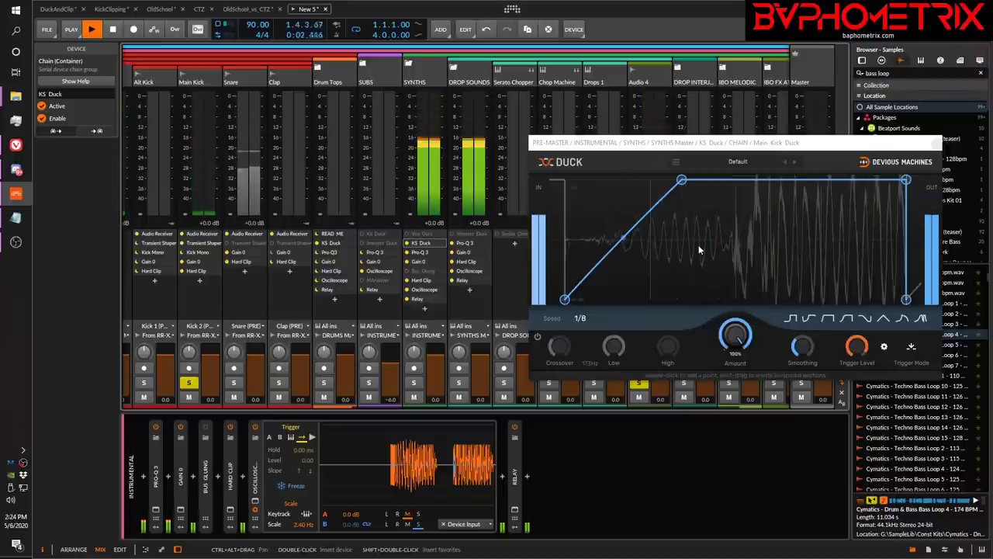
key("space")
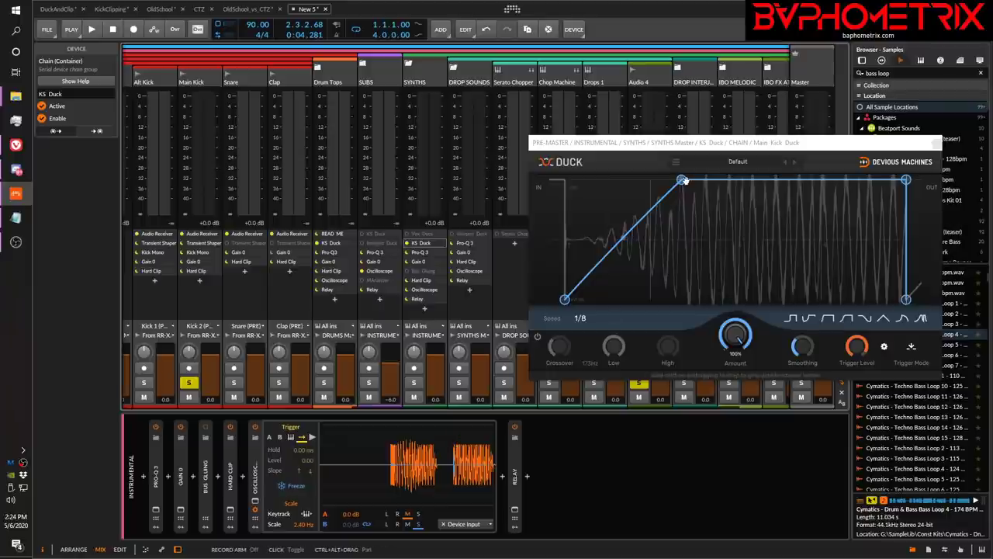
left_click_drag(681, 180, 606, 166)
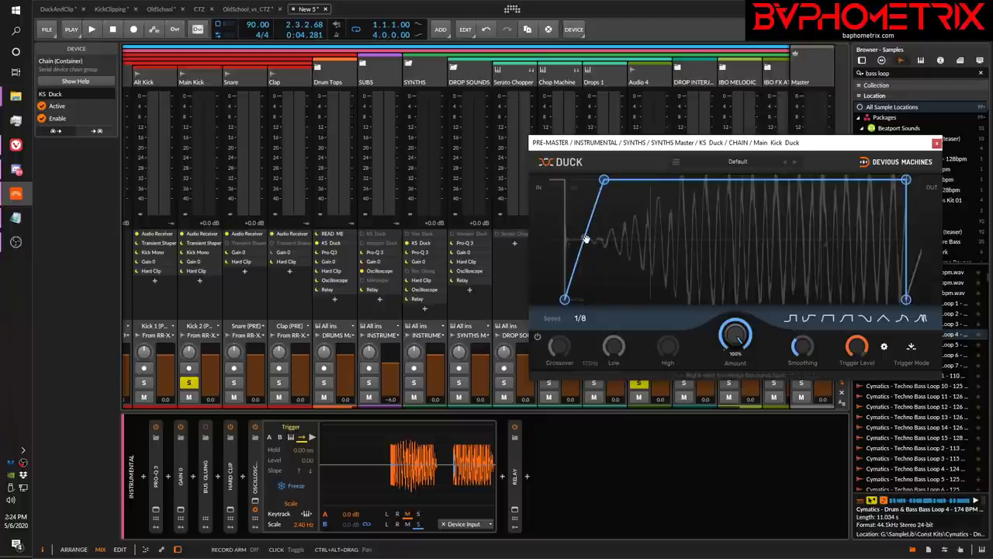
left_click_drag(586, 239, 585, 284)
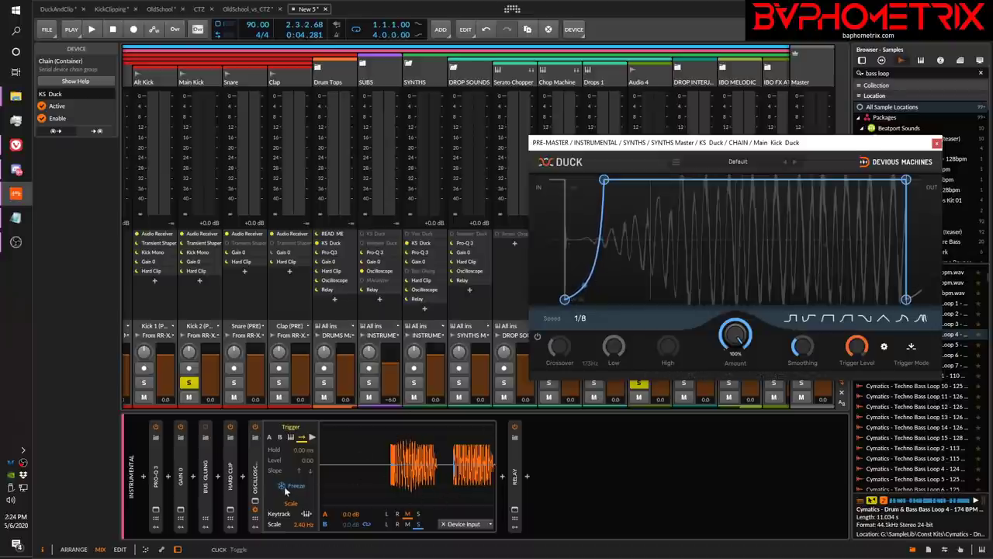
Step: Unfreeze the Oscilloscope and examine the summed waveform during playback with KS Duck off and on using the short recovery
key("space")
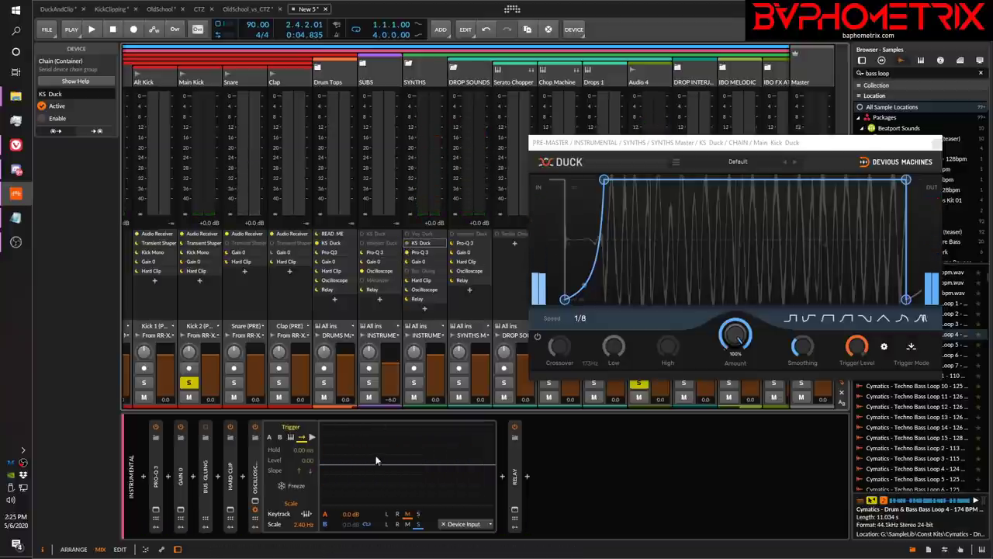
key("space")
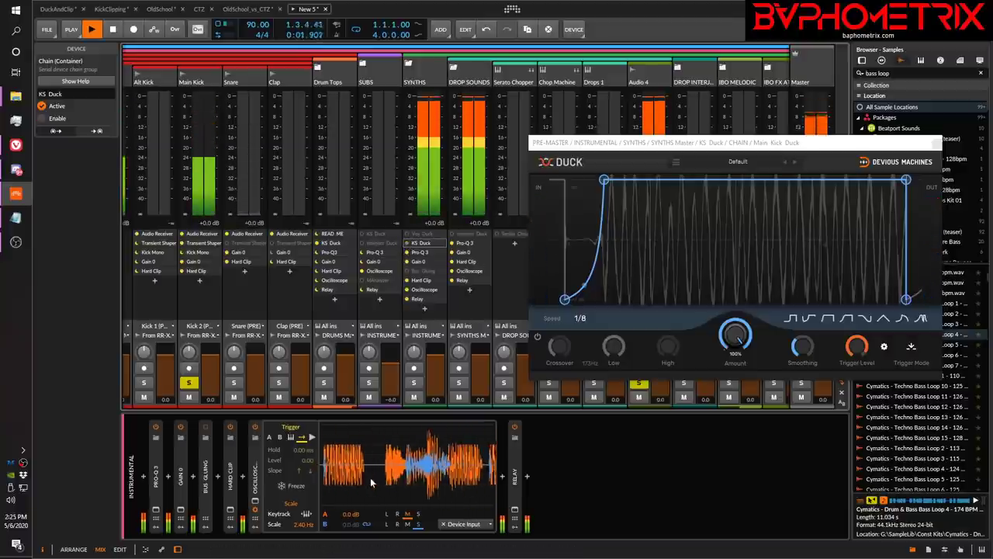
key("space")
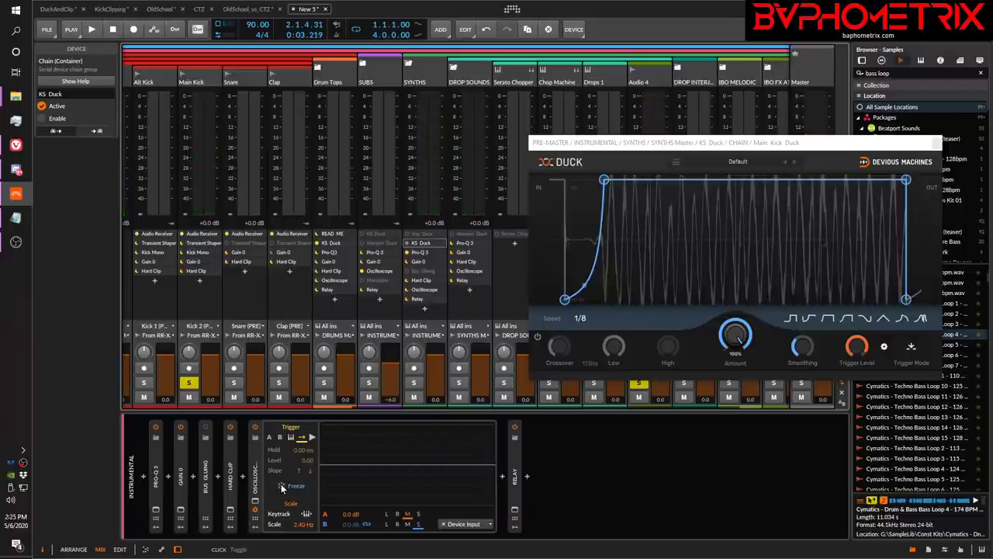
key("space")
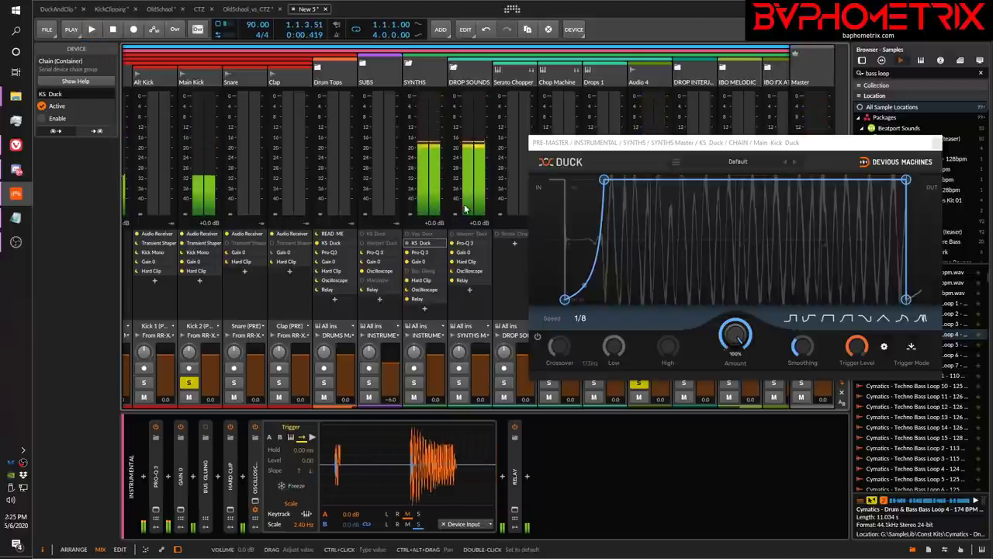
key("space")
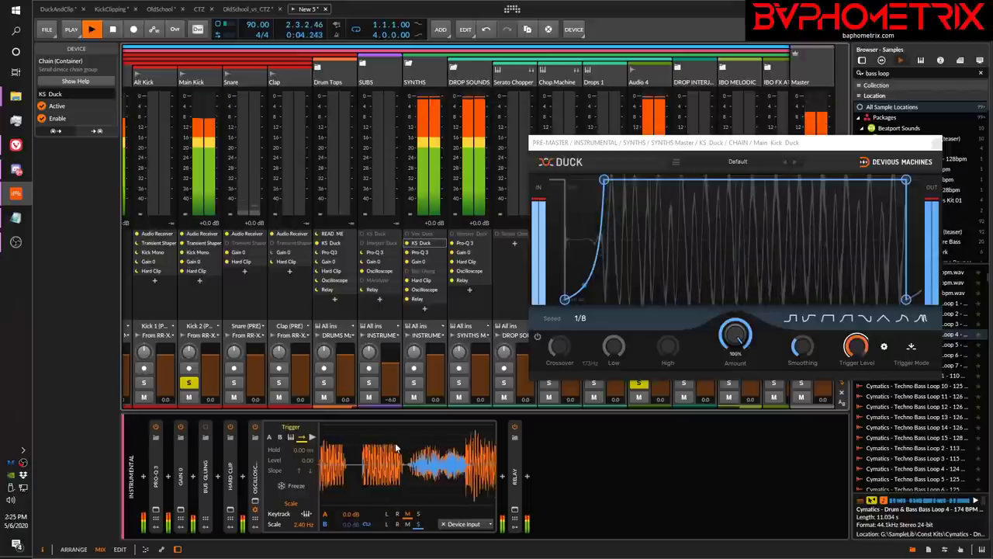
key("space")
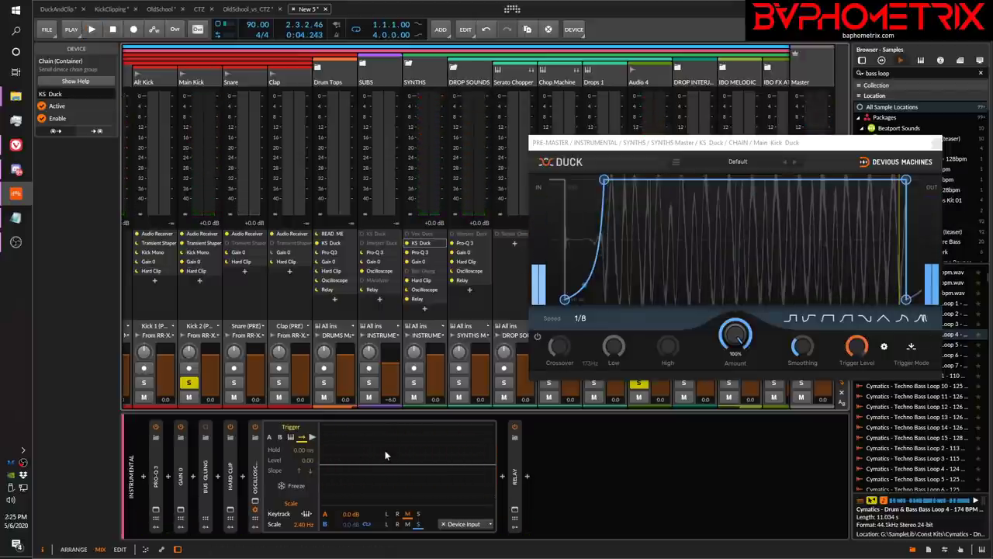
Step: Clear the track solos and fold the DROP SOUNDS, KickSnare and DRUMS groups, closing the Main Kick Duck window
left_click(936, 144)
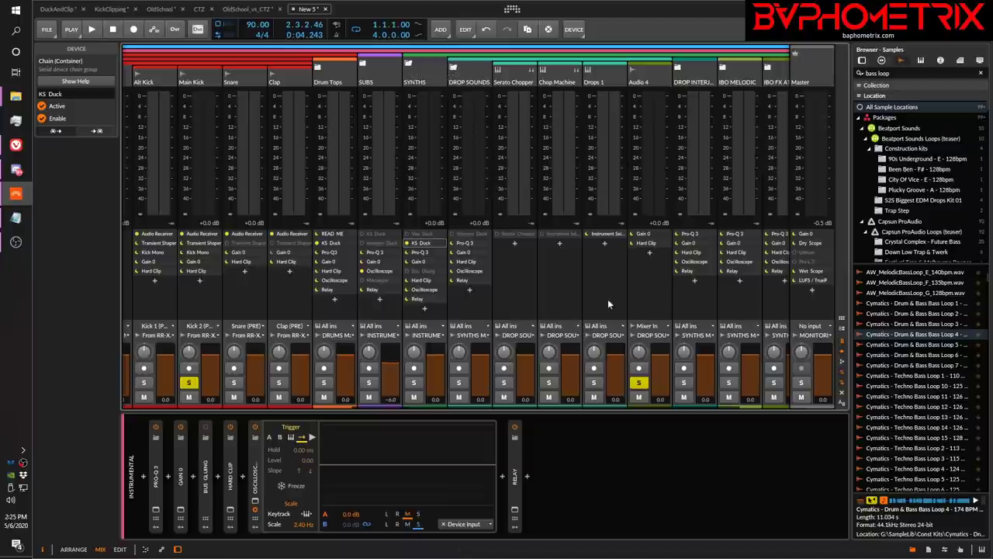
left_click(639, 383)
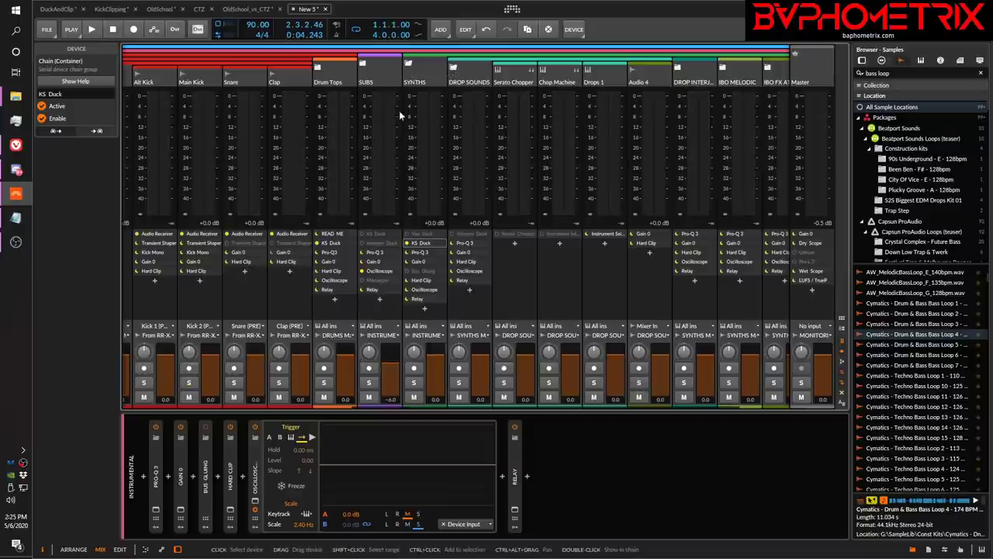
left_click(456, 69)
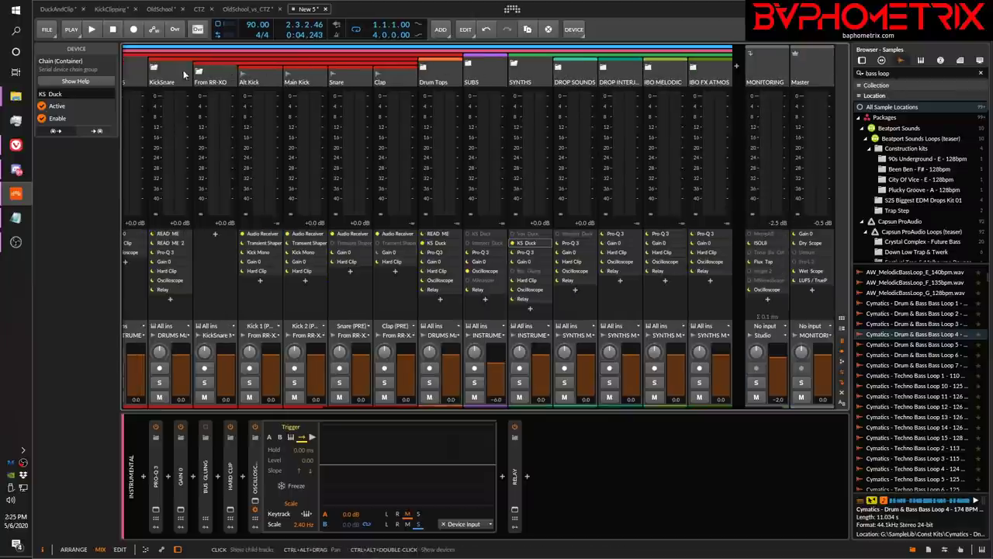
left_click(214, 76)
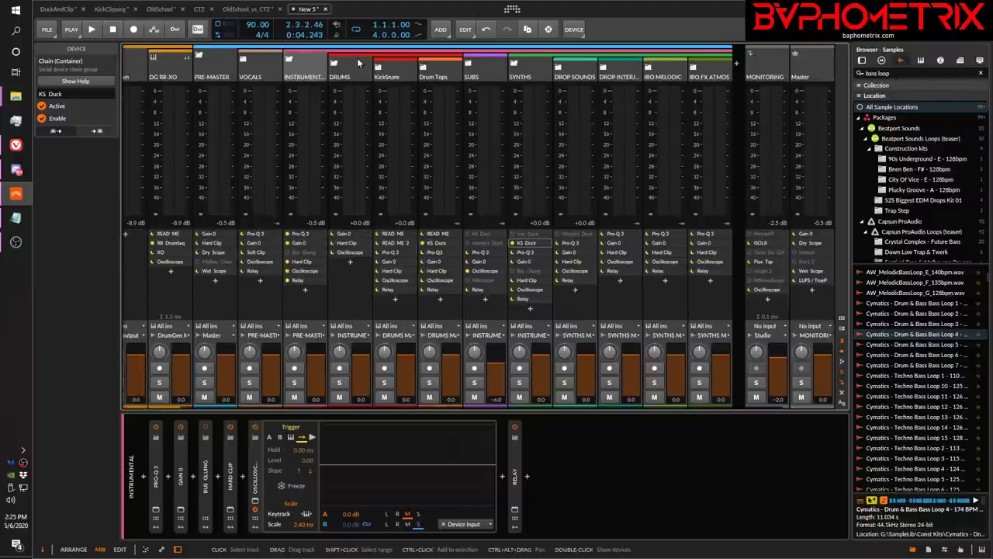
left_click(334, 62)
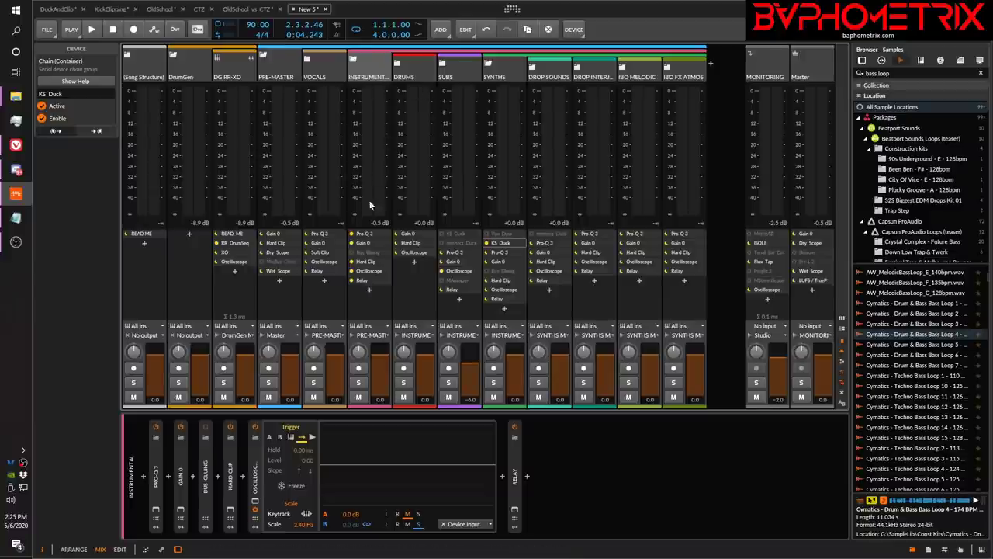
Step: Open the Gain 0 meter on the INSTRUMENTAL group, reset its readings, and play the project to measure the summed level
left_click(387, 243)
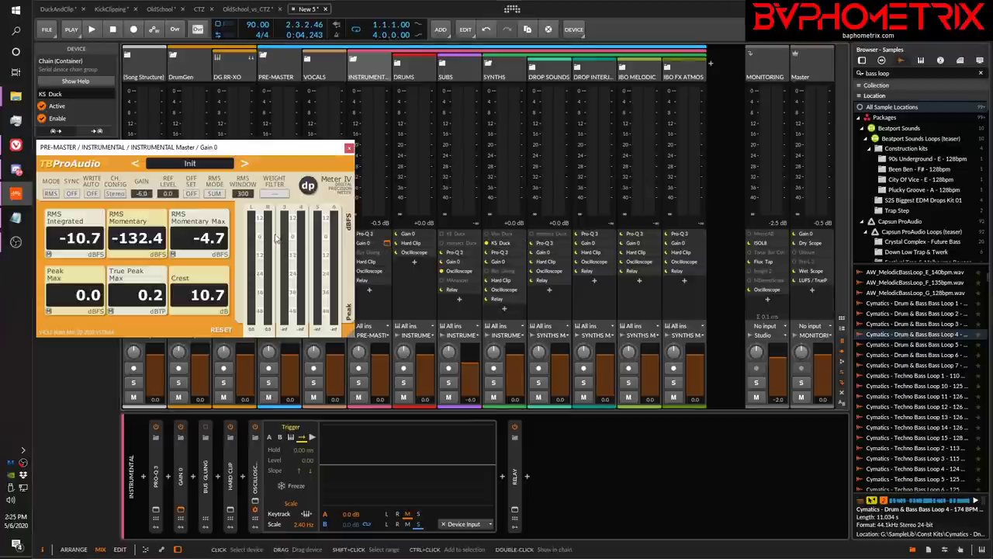
left_click(223, 329)
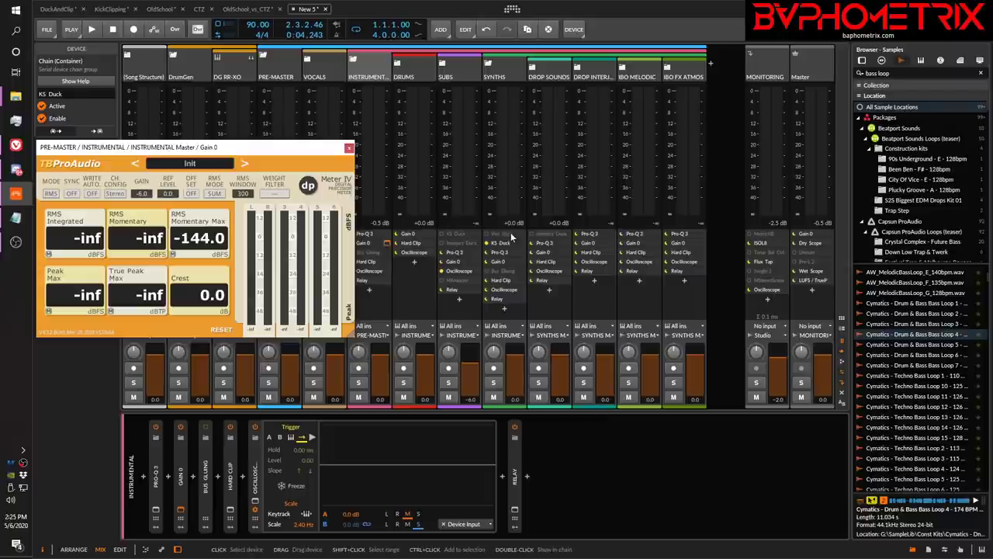
key("space")
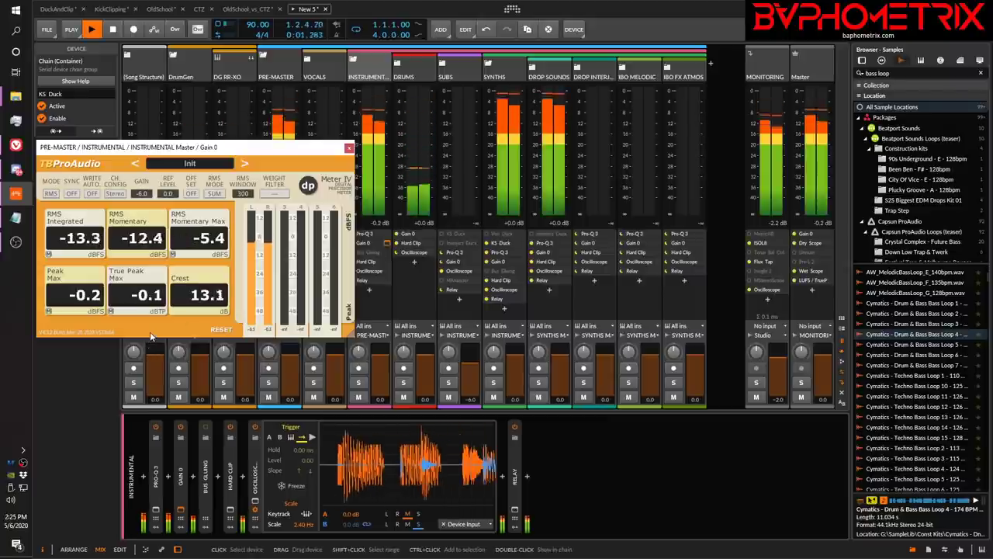
key("space")
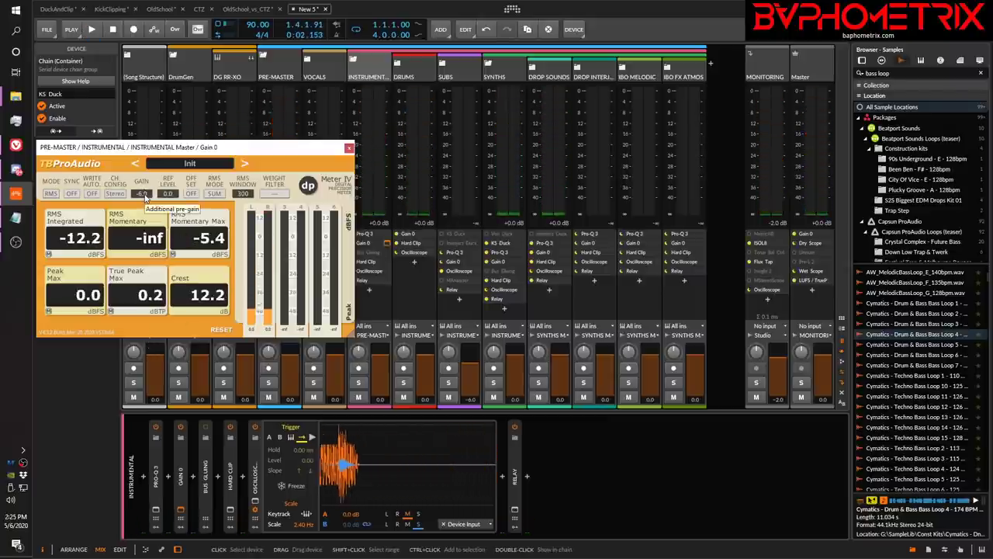
Step: Compare the INSTRUMENTAL group's Gain 0 meter readings during playback with its gain at 0.0 and at -6.0, and close the meter
double_click(145, 196)
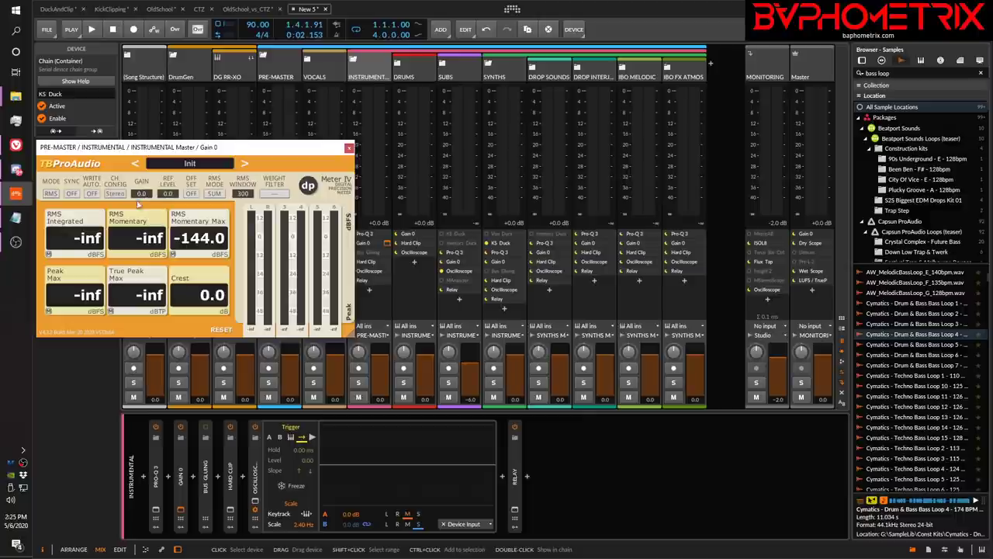
key("space")
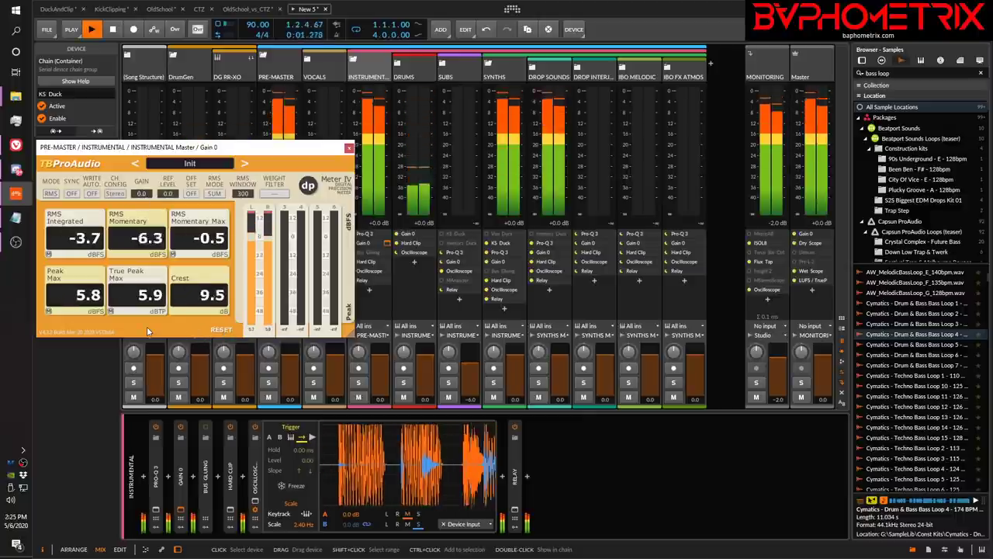
left_click(49, 312)
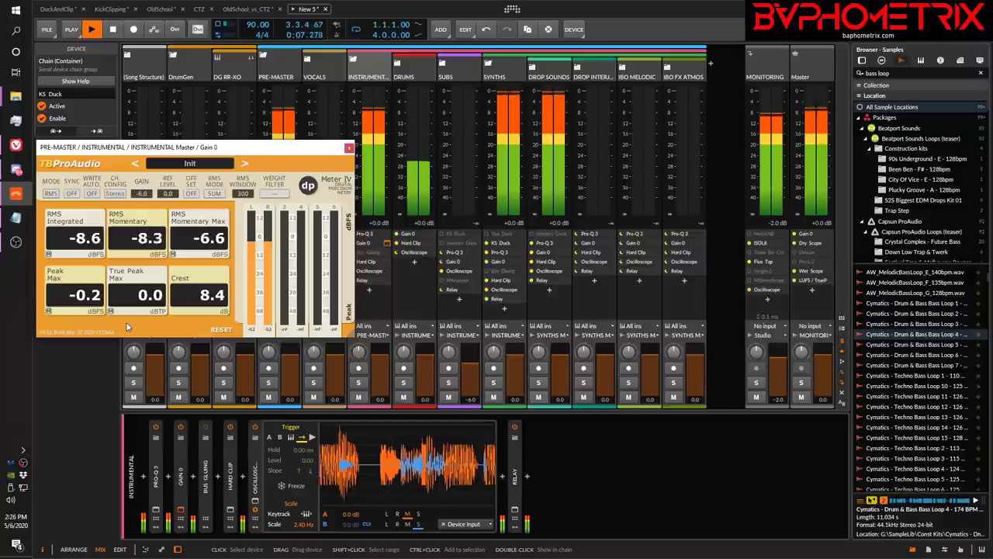
key("space")
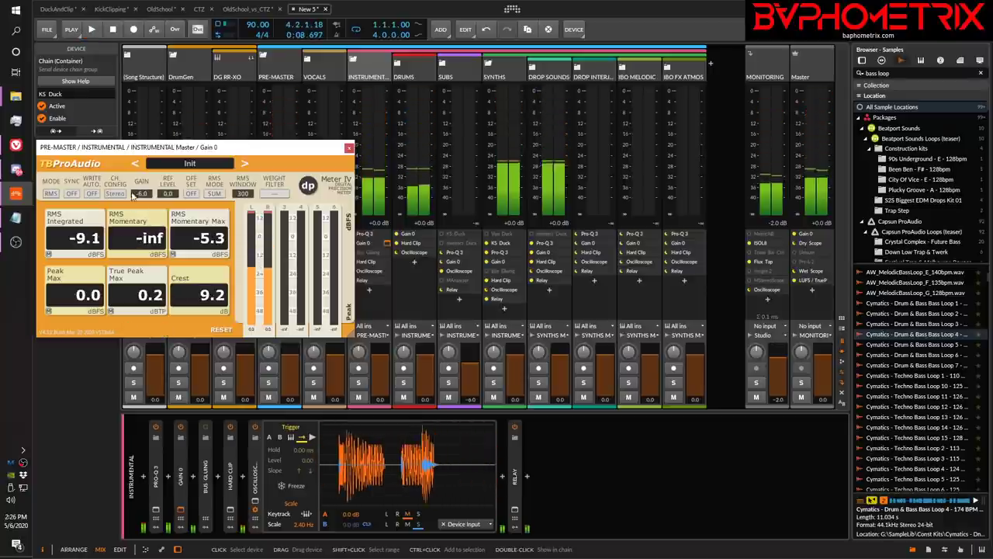
left_click(349, 148)
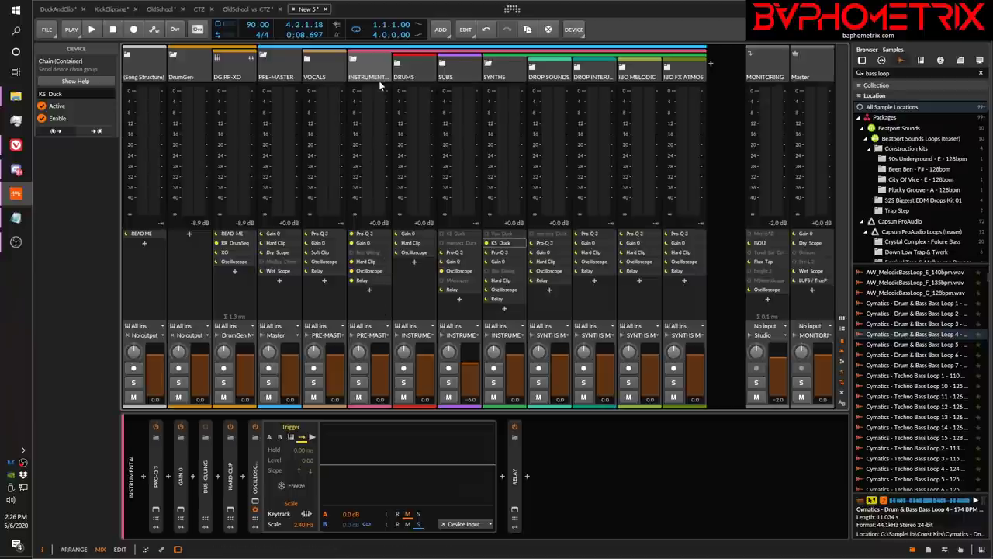
Step: Set the display scale of the INSTRUMENTAL group's Oscilloscope to 0.84 Hz and examine the summed waveform during playback
key("space")
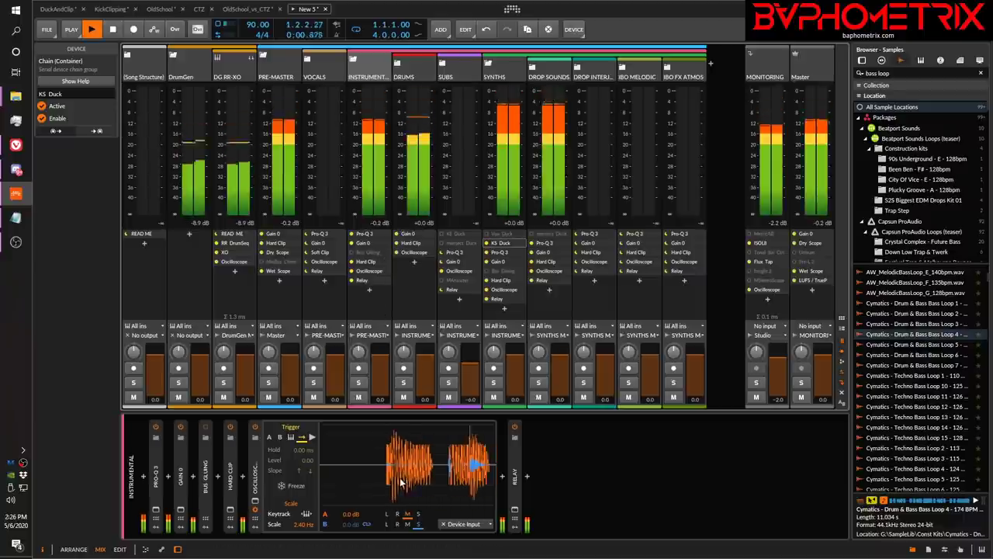
key("space")
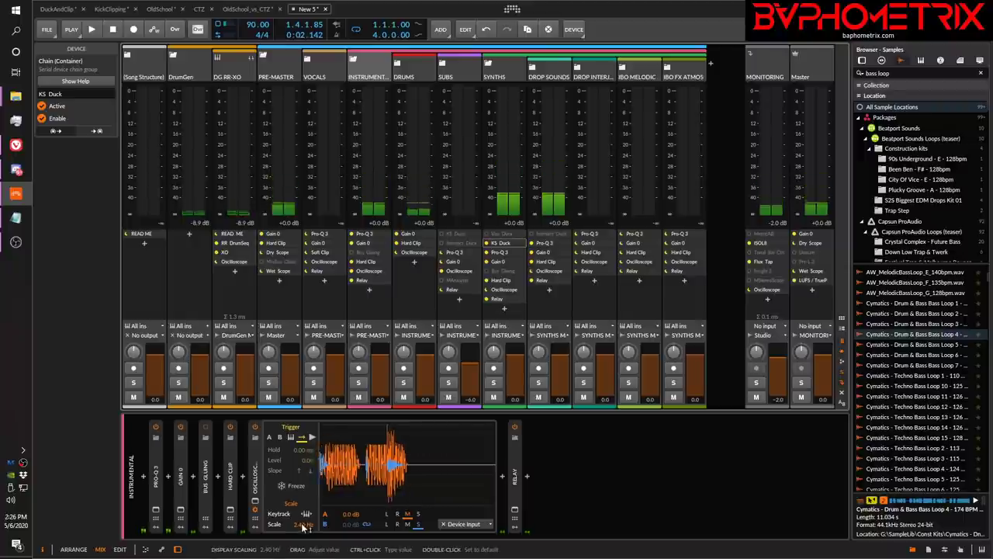
left_click(351, 132)
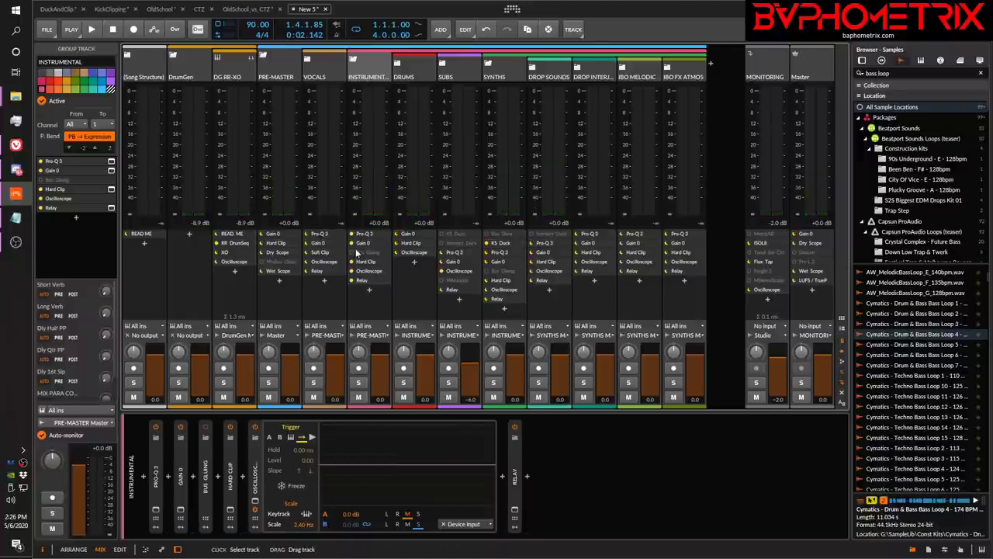
key("space")
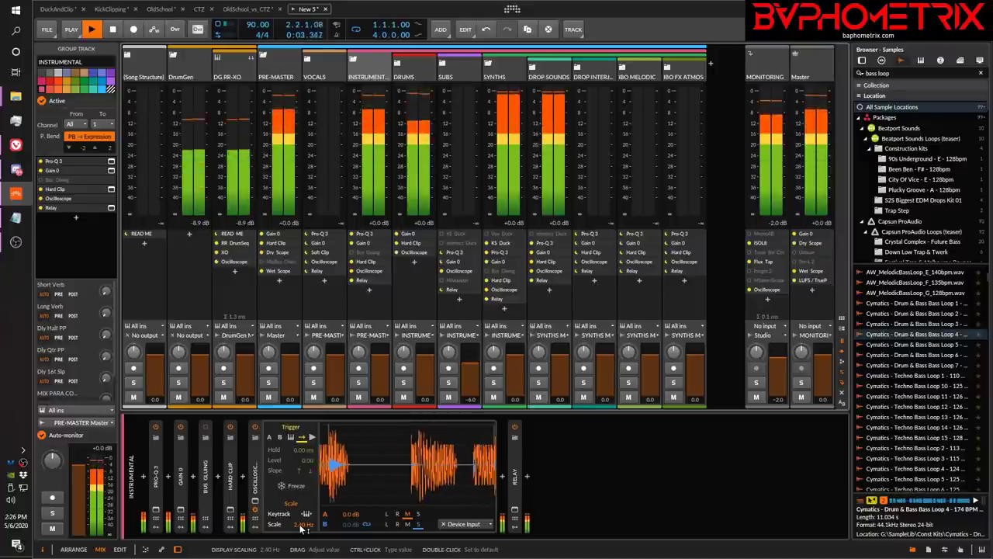
key("space")
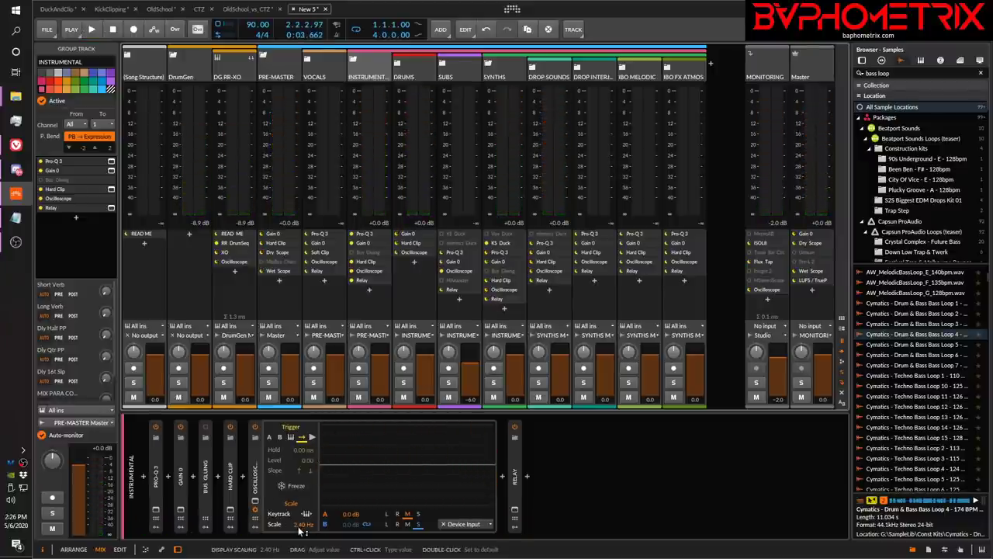
left_click_drag(301, 524, 301, 541)
key("space")
key("space")
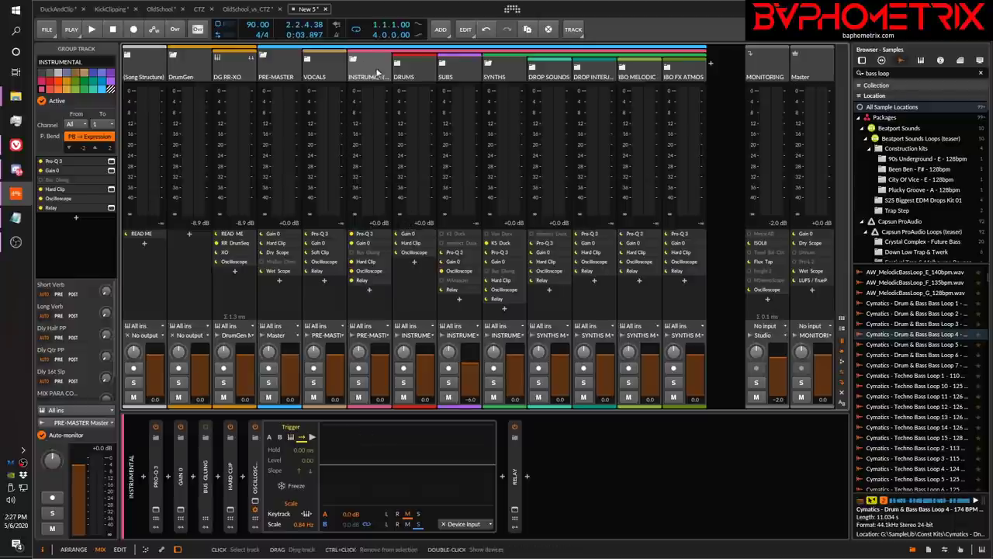
Step: Select the SYNTHS group and fold it to hide its child tracks
left_click(494, 68)
left_click(489, 63)
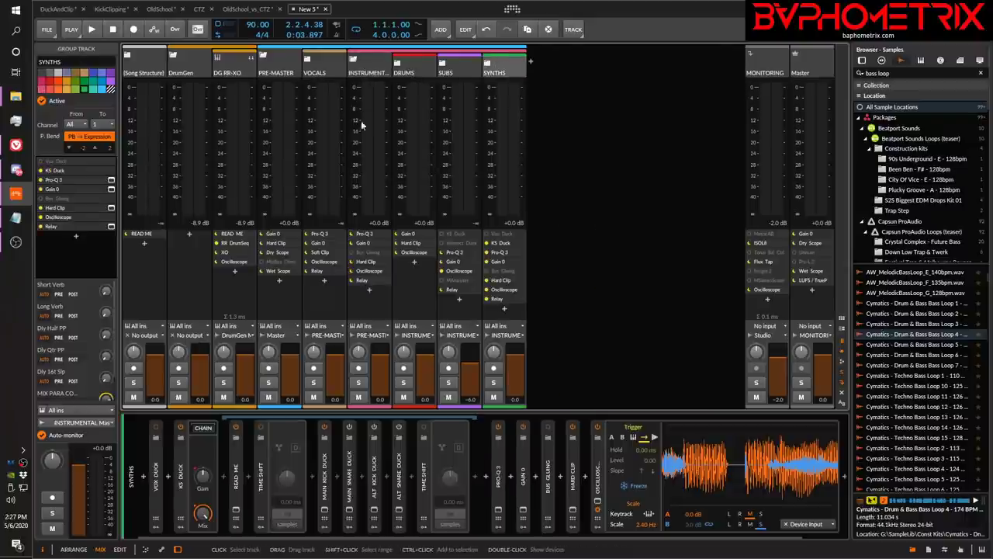
left_click(370, 290)
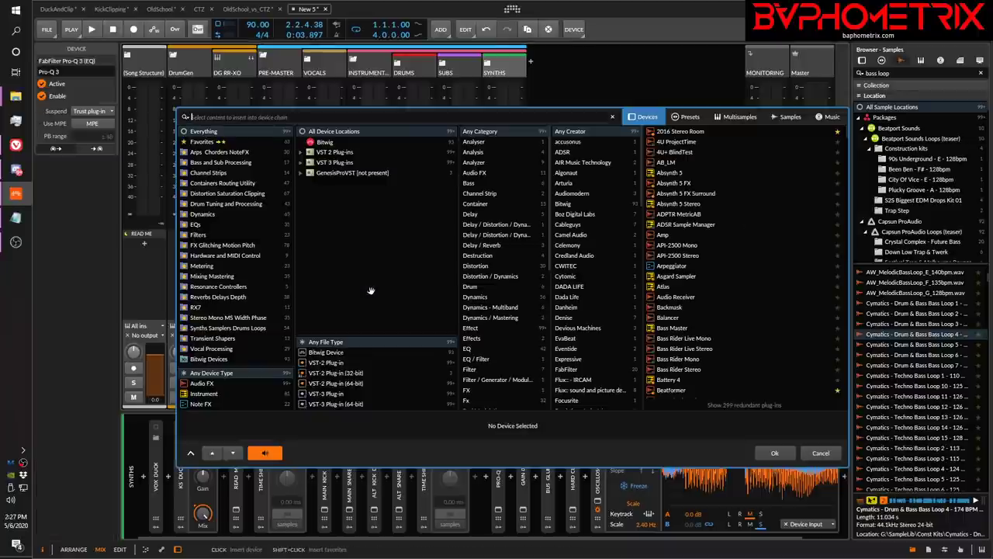
type("abl")
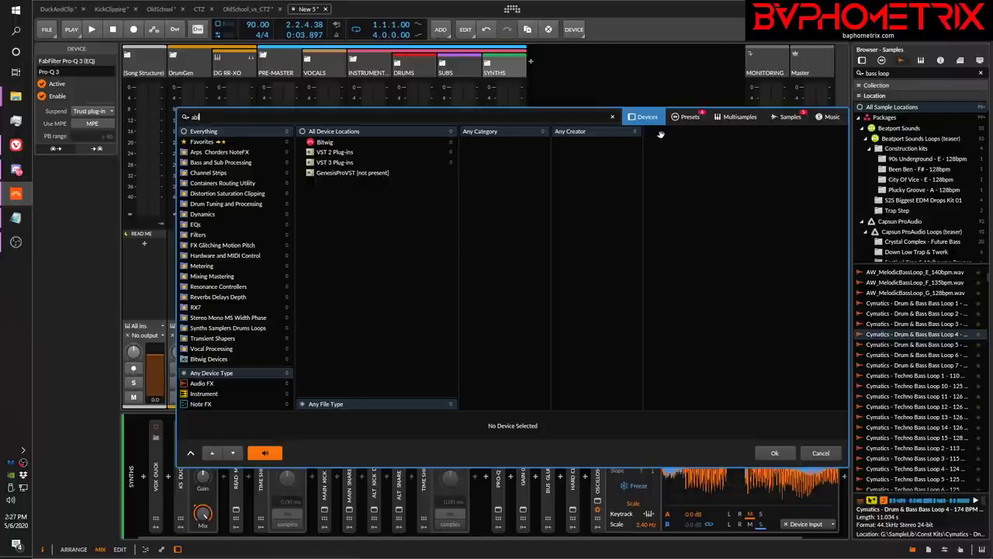
left_click(820, 453)
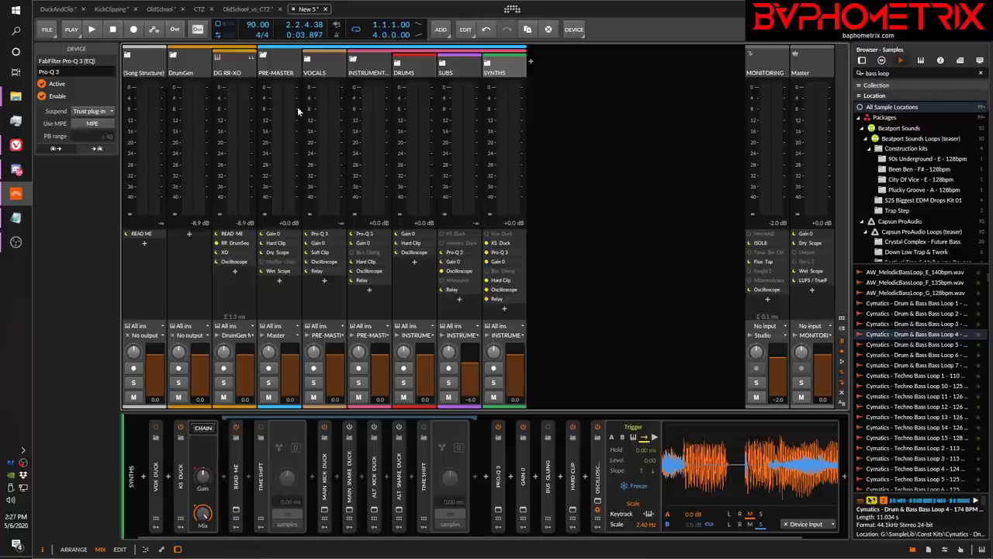
Step: Insert an AB_LM plug-in at the end of the INSTRUMENTAL group's device chain as the sender and close its window
left_click(365, 68)
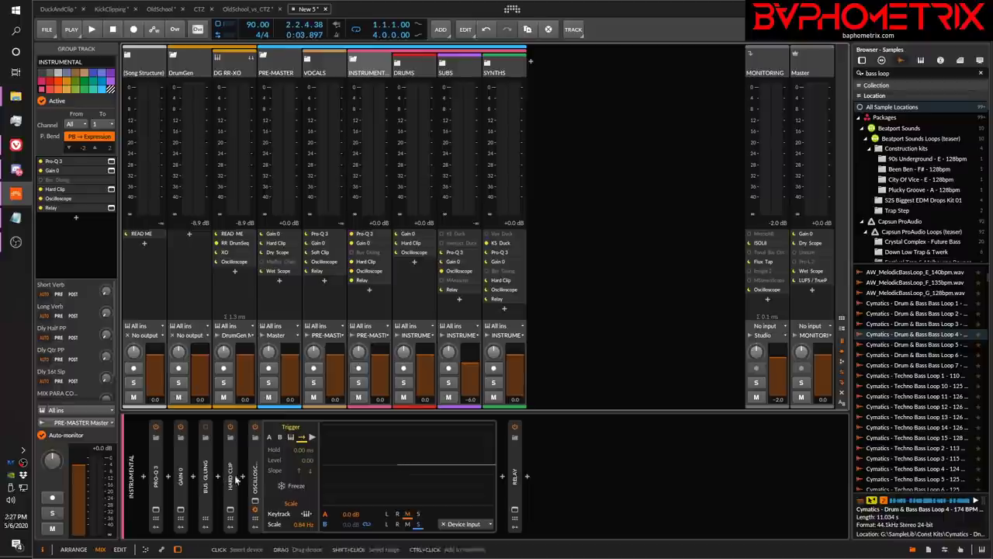
key("alt+1")
key("alt+2")
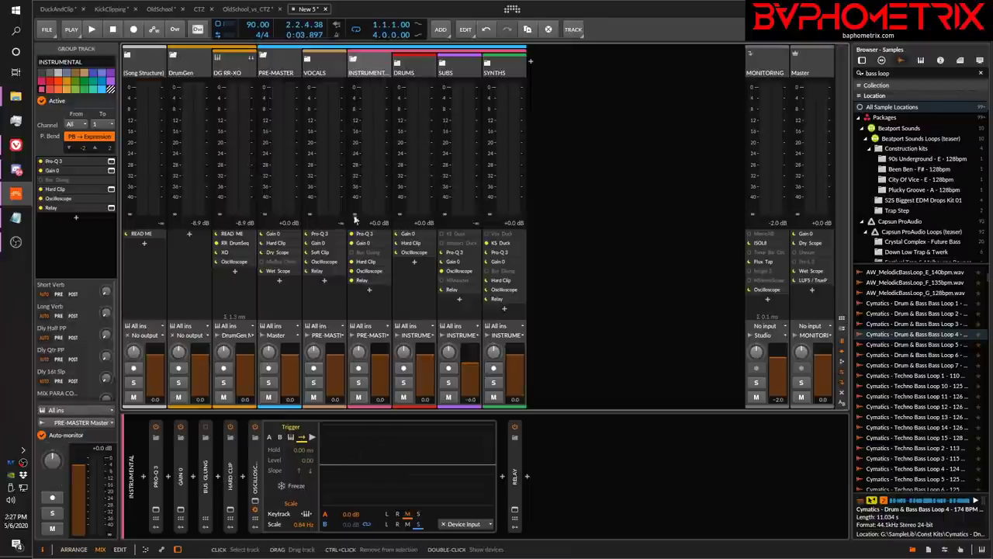
left_click(369, 289)
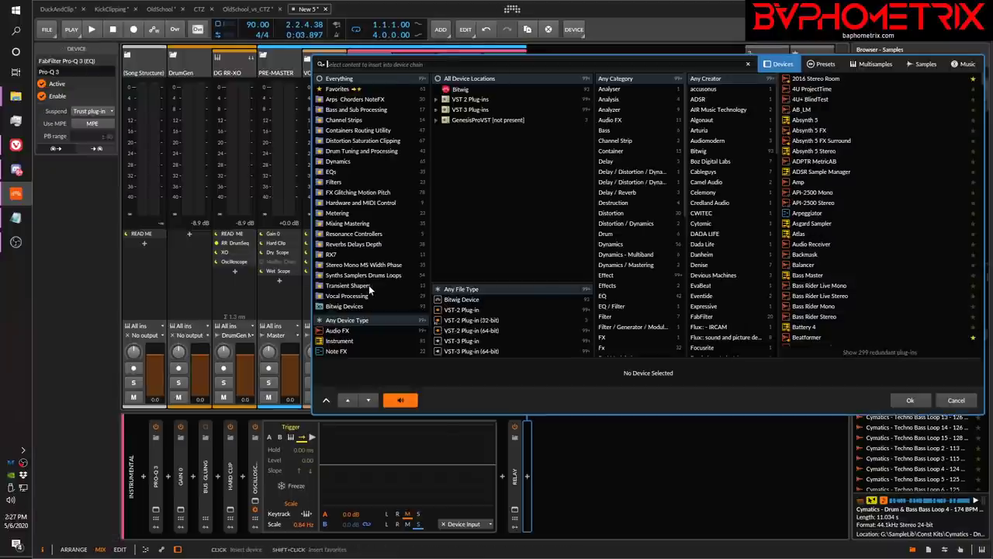
type("abl")
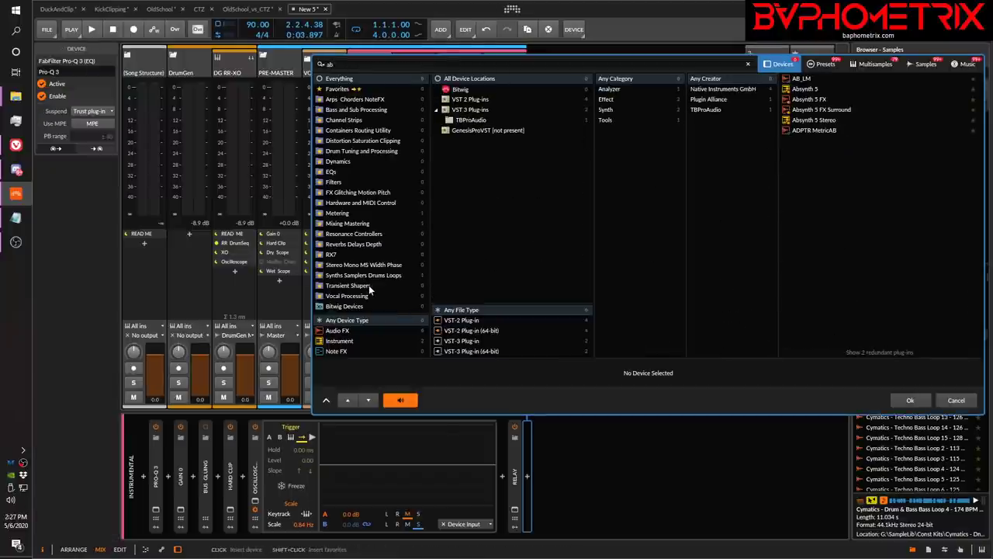
key("Down")
key("Return")
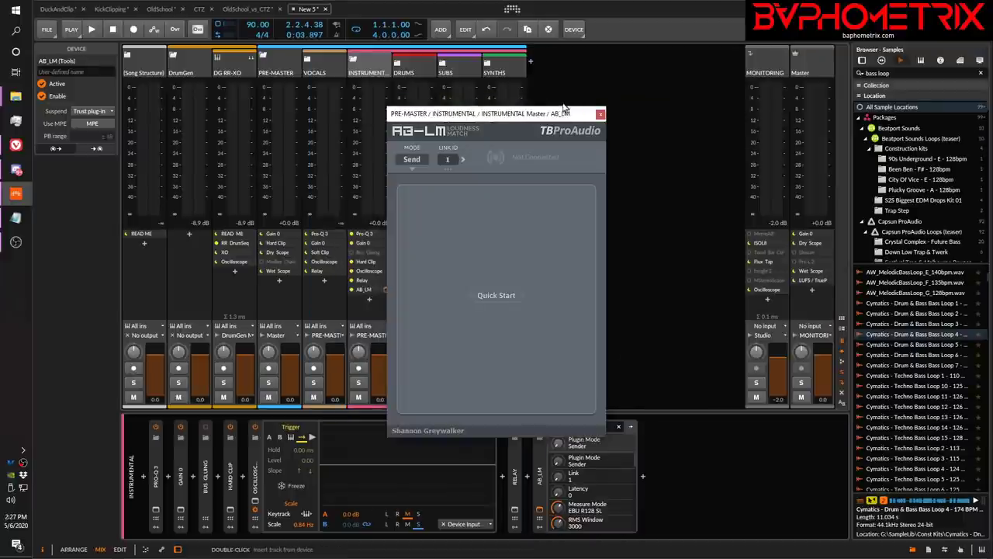
left_click(600, 114)
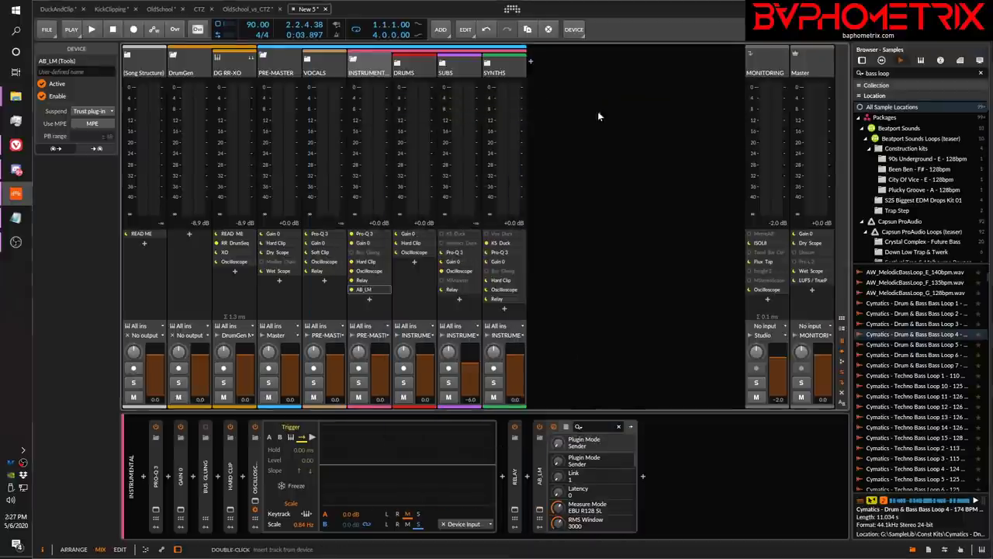
Step: Insert a second AB_LM after the first as the receiver and move its window clear of the mixer channels in use
left_click(370, 300)
type("abl")
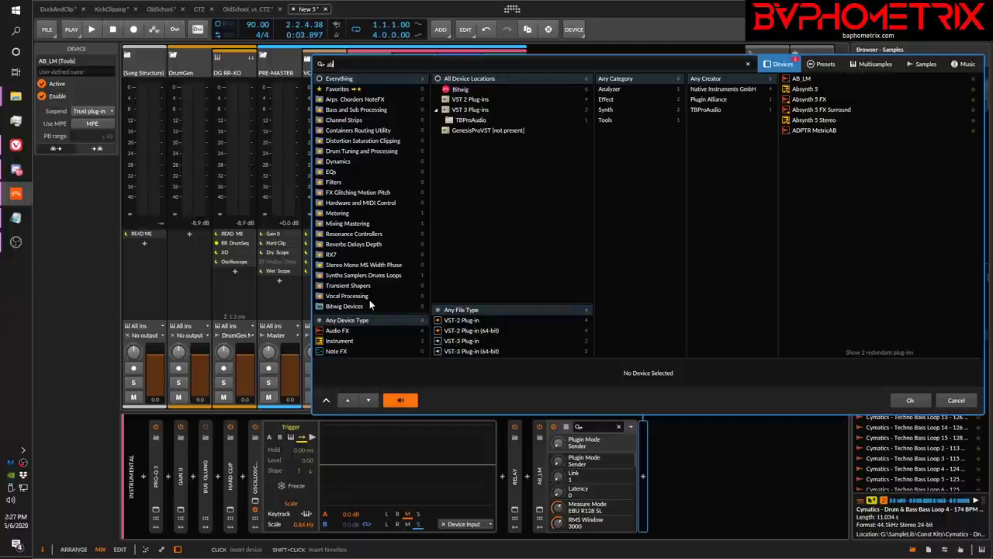
key("Down")
key("Return")
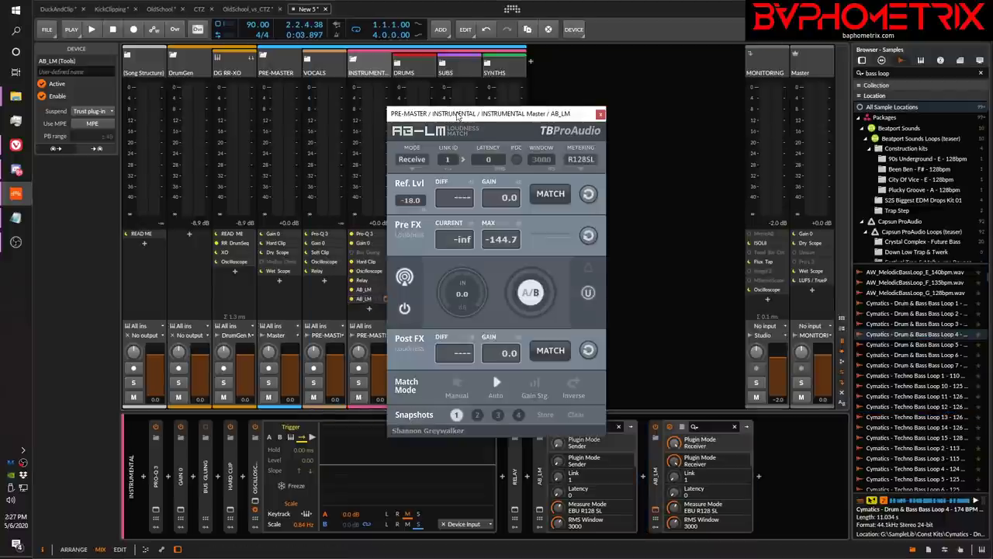
left_click_drag(465, 114, 643, 90)
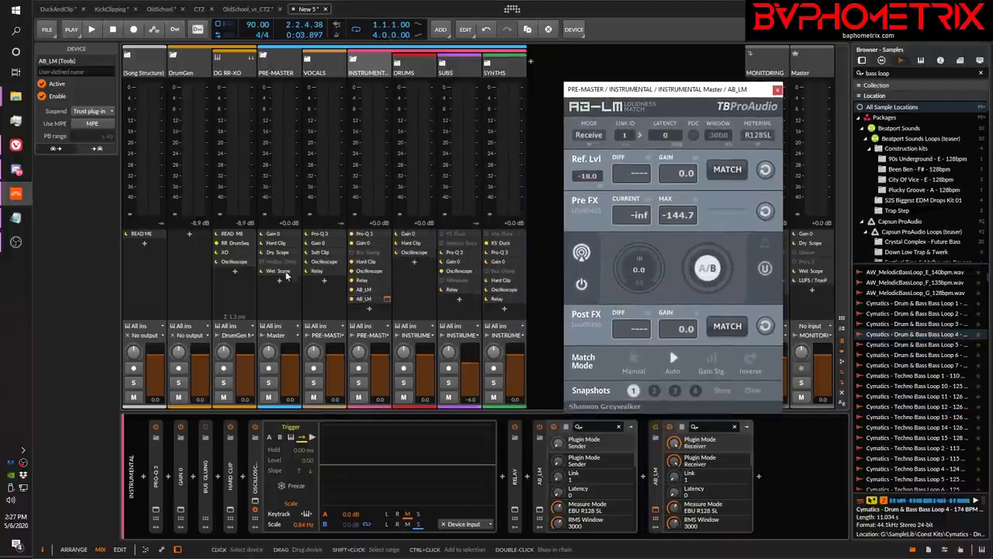
Step: Open the INSTRUMENTAL group's Hard Clip and reorder the chain so the AB_LM sender sits before it and the receiver after it
left_click(387, 262)
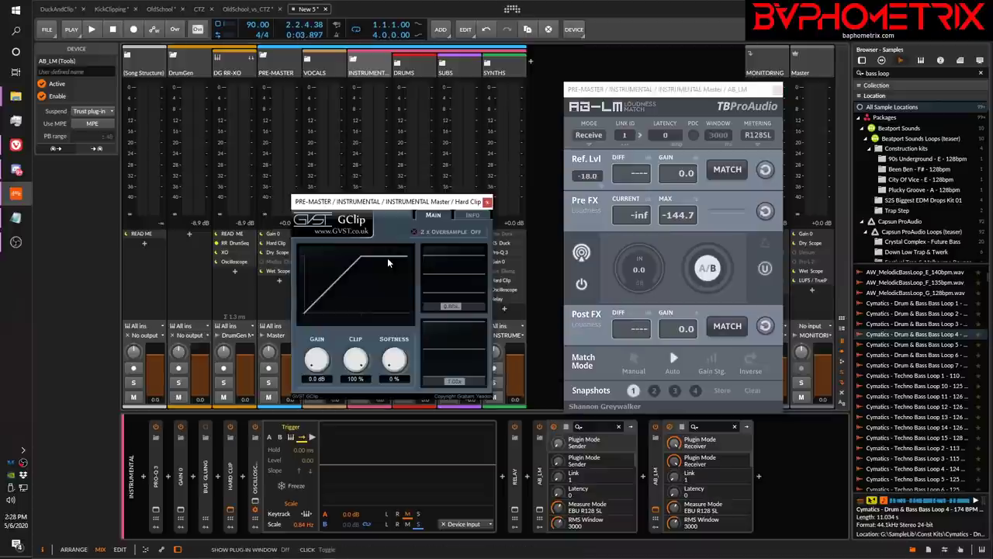
left_click_drag(413, 208, 203, 262)
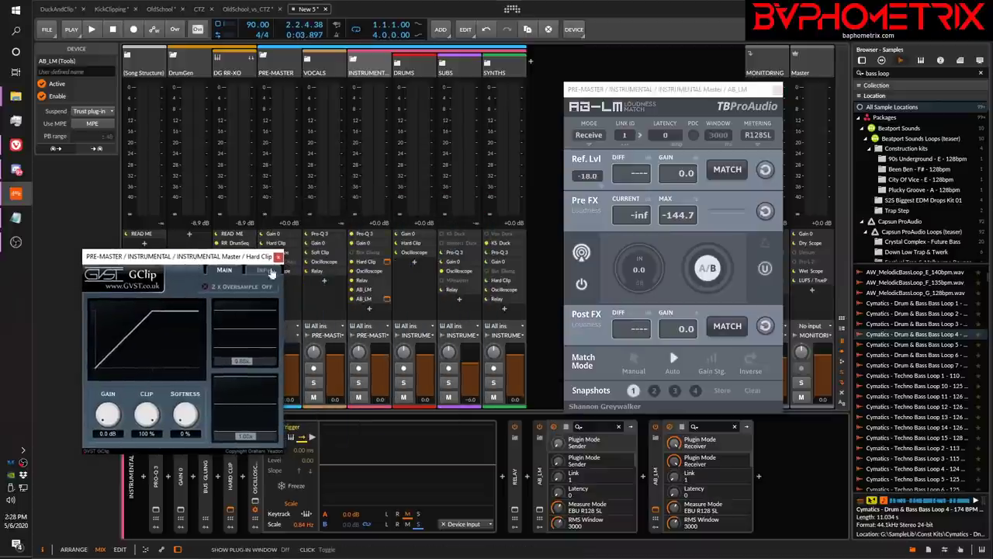
left_click_drag(360, 293, 363, 264)
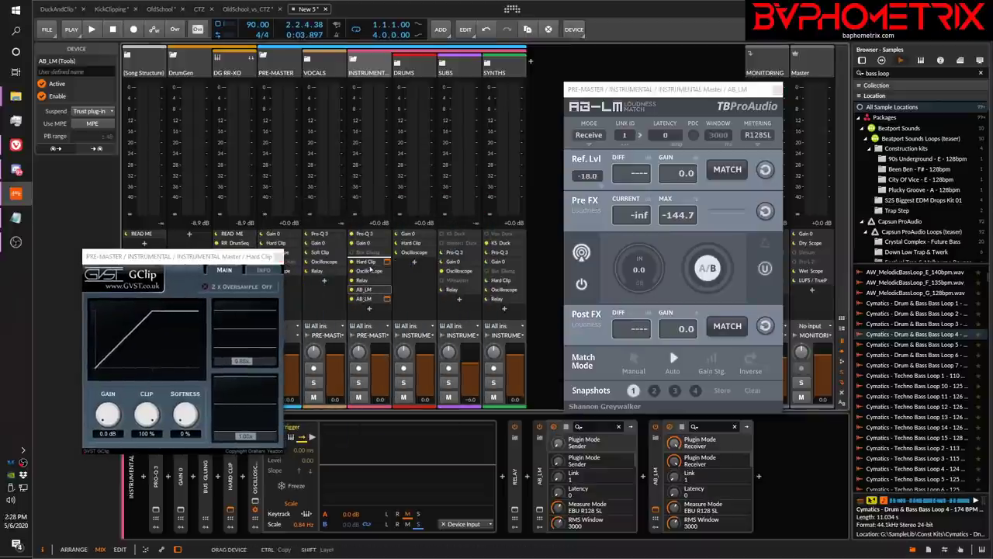
left_click_drag(374, 300, 376, 282)
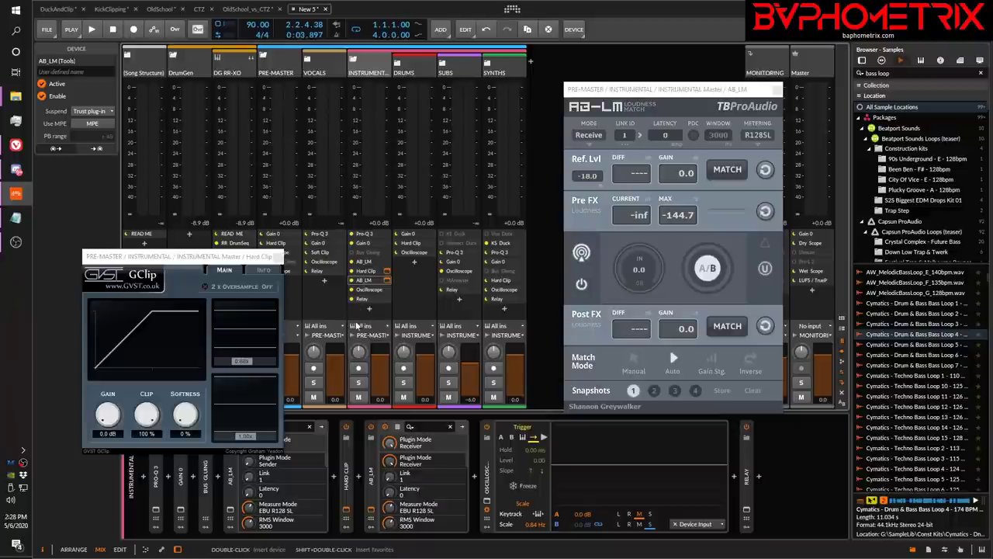
Step: Play the project and raise the INSTRUMENTAL Hard Clip's gain to 3.7 dB
left_click(366, 69)
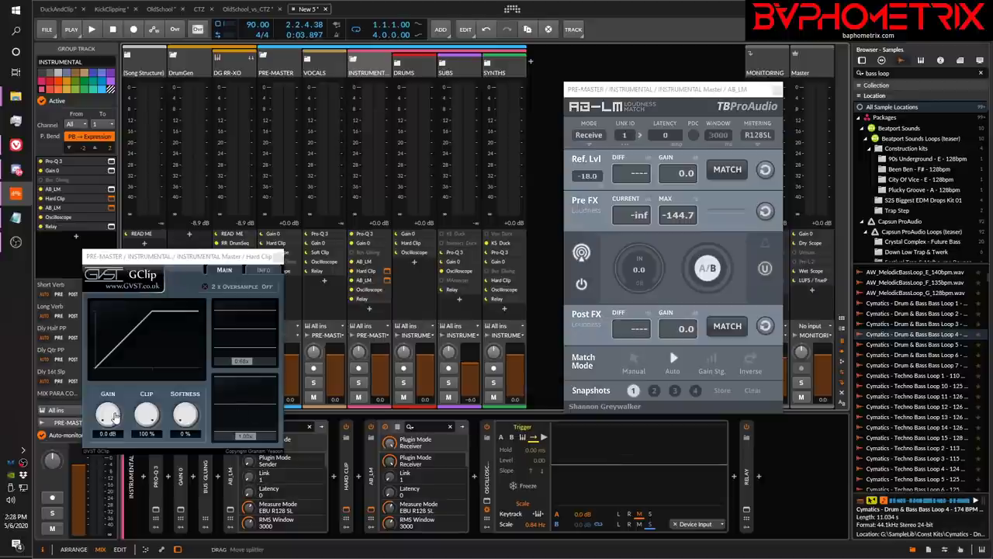
key("space")
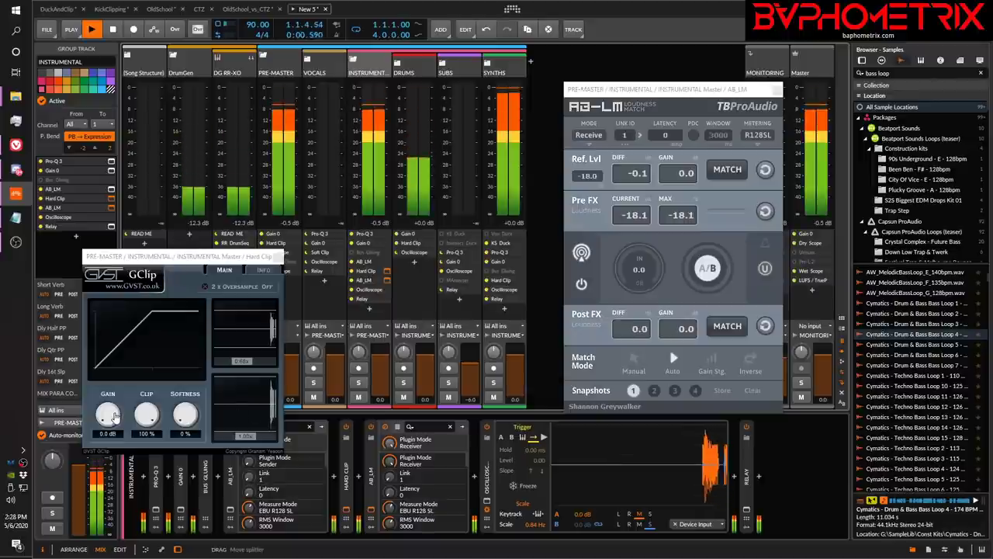
left_click_drag(114, 416, 116, 401)
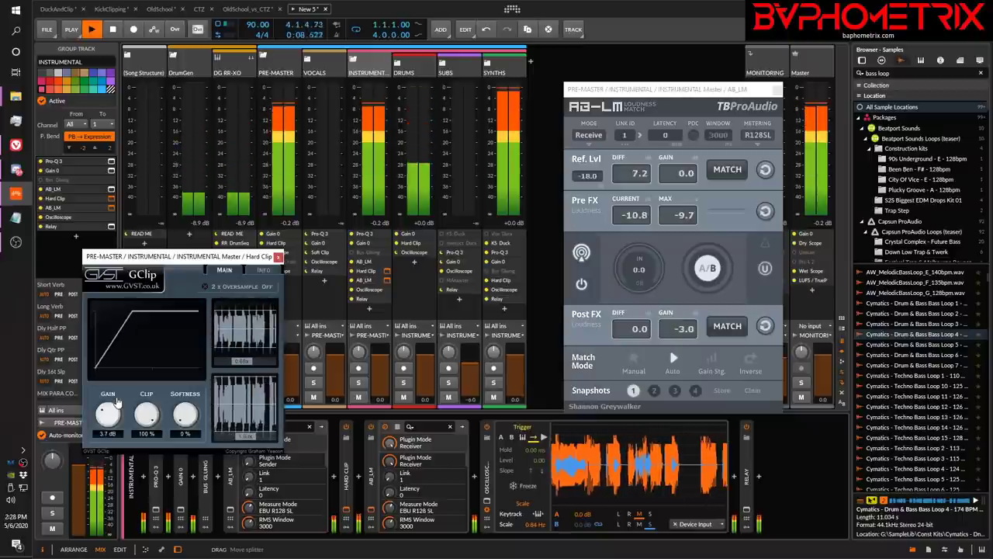
Step: Compare the clipped and unclipped INSTRUMENTAL signal at matched loudness by toggling A/B in the AB_LM receiver during playback
left_click(708, 267)
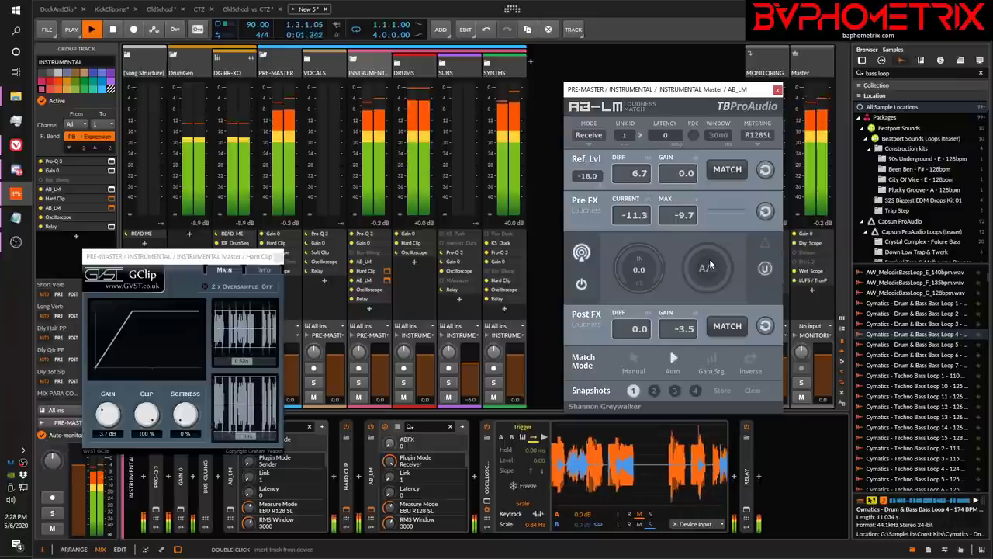
left_click(709, 266)
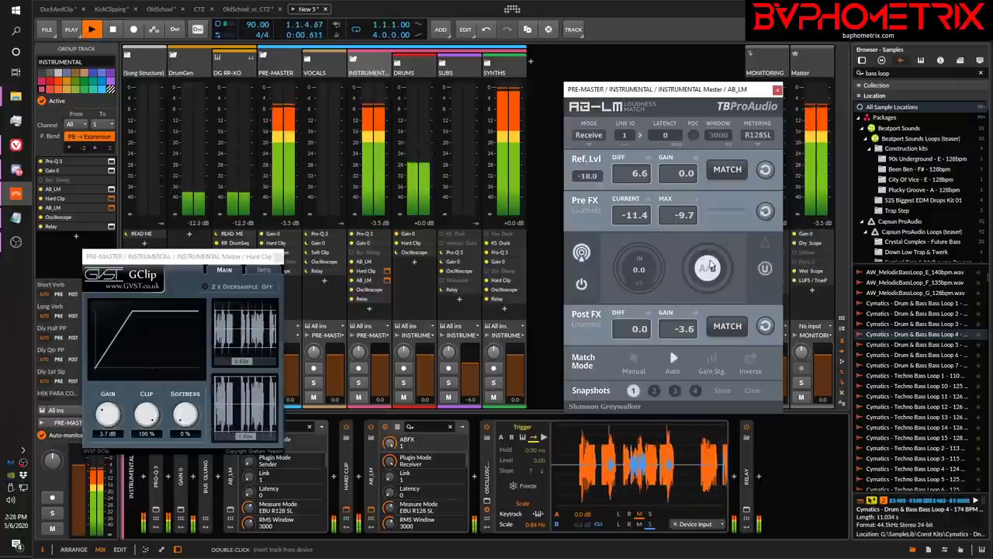
left_click(708, 268)
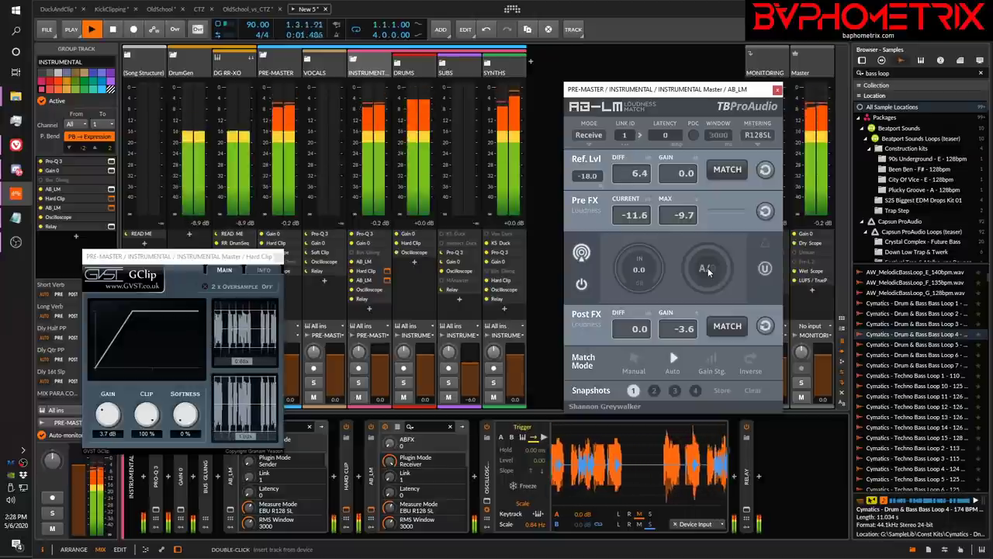
left_click(708, 269)
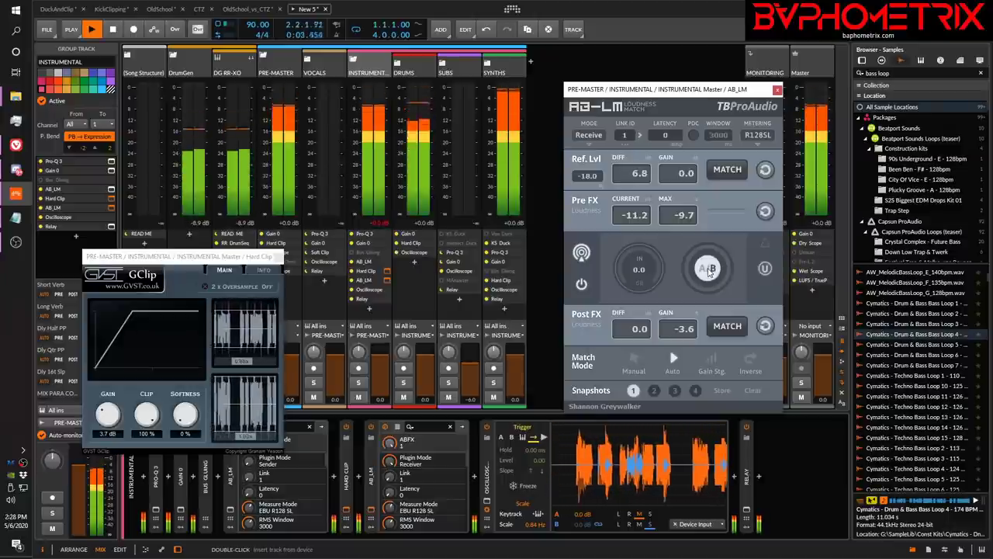
Step: Repeat the loudness-matched pre-FX and post-FX comparison of the INSTRUMENTAL clipping in the AB_LM receiver over two playback passes, stopping playback after each
left_click(708, 268)
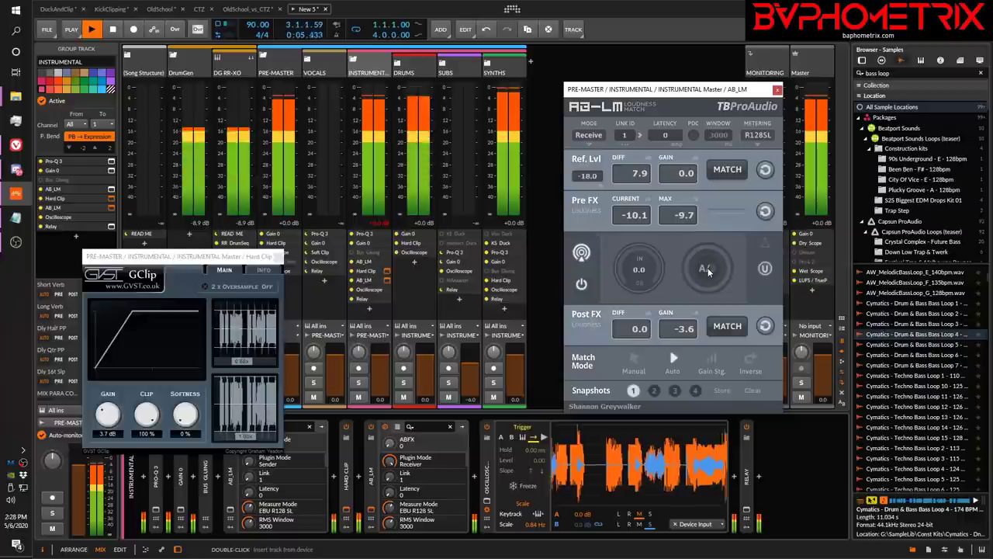
left_click(708, 269)
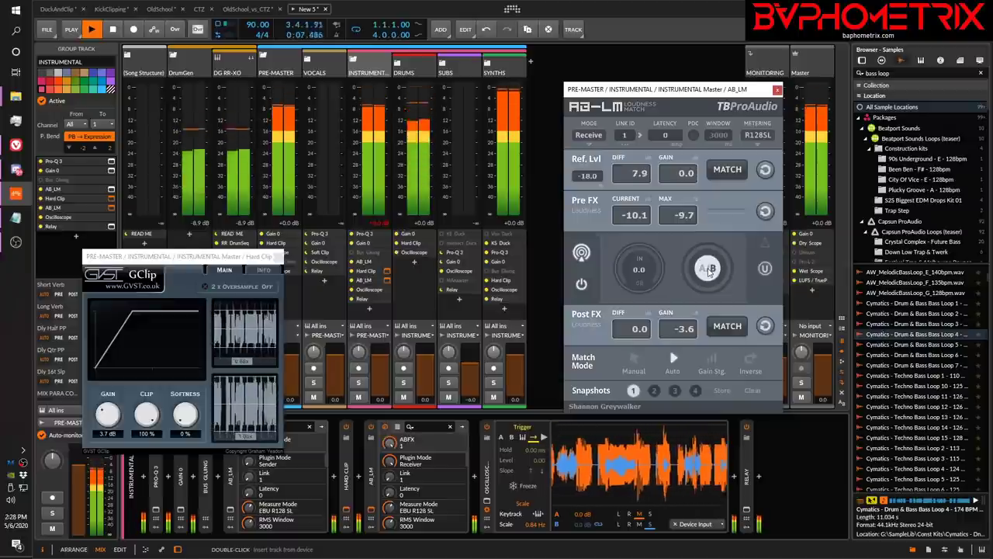
key("space")
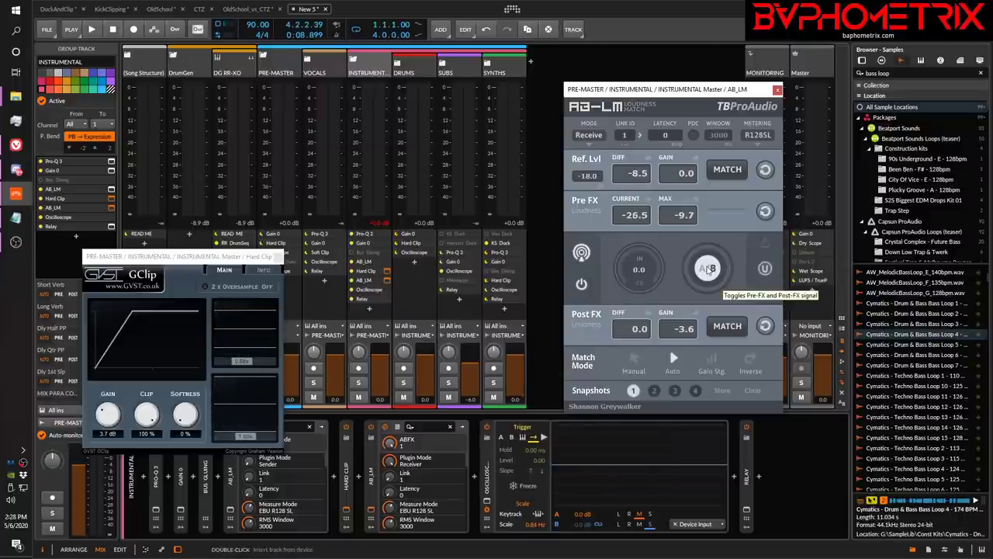
key("space")
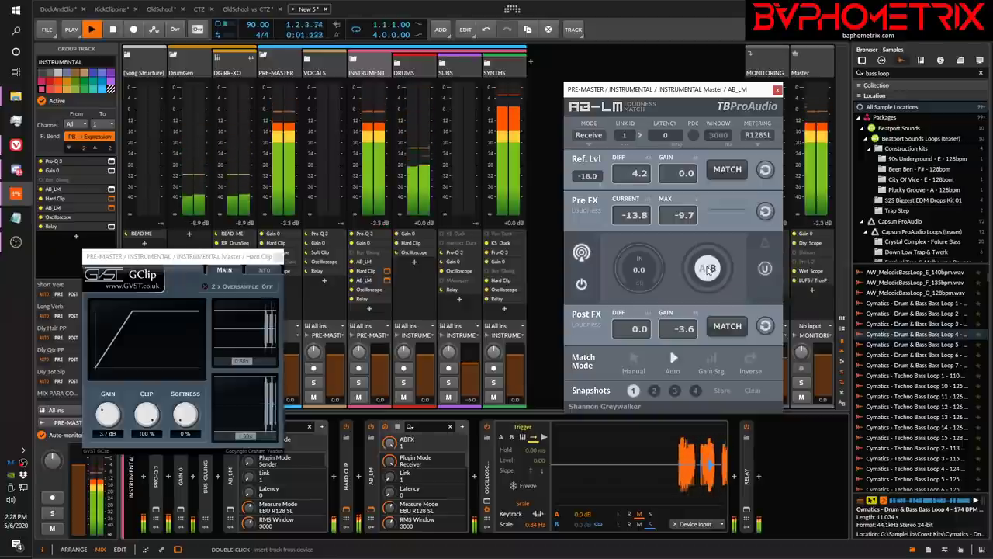
left_click(708, 269)
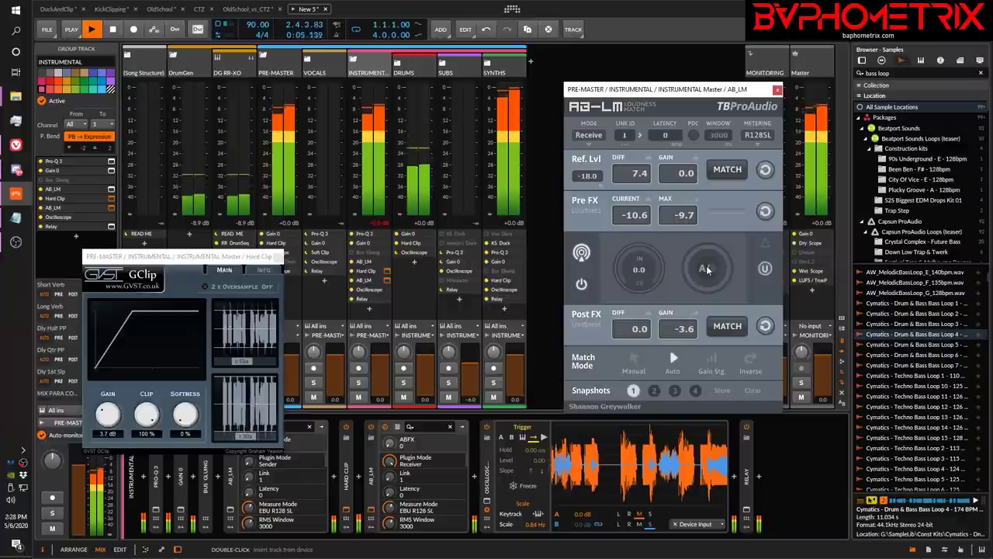
left_click(708, 269)
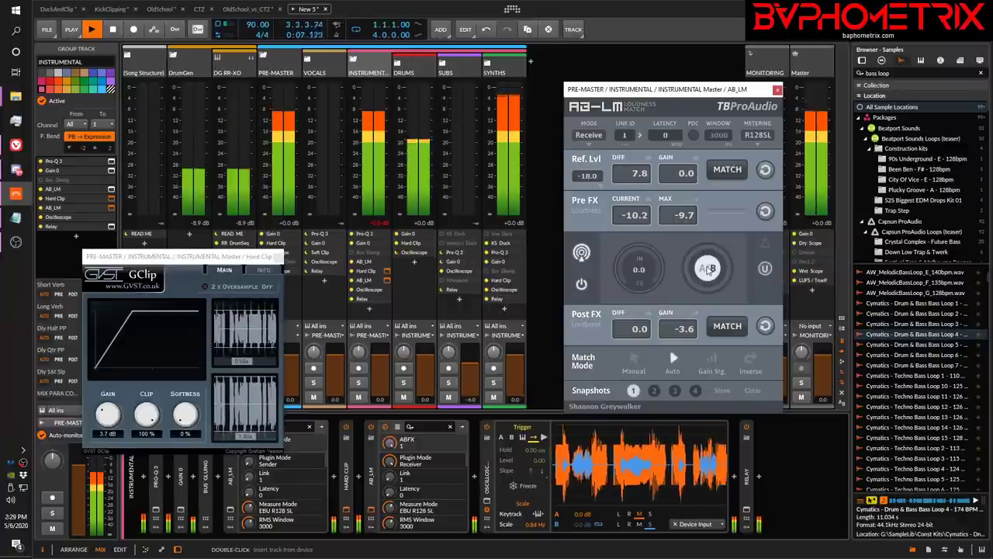
left_click(707, 268)
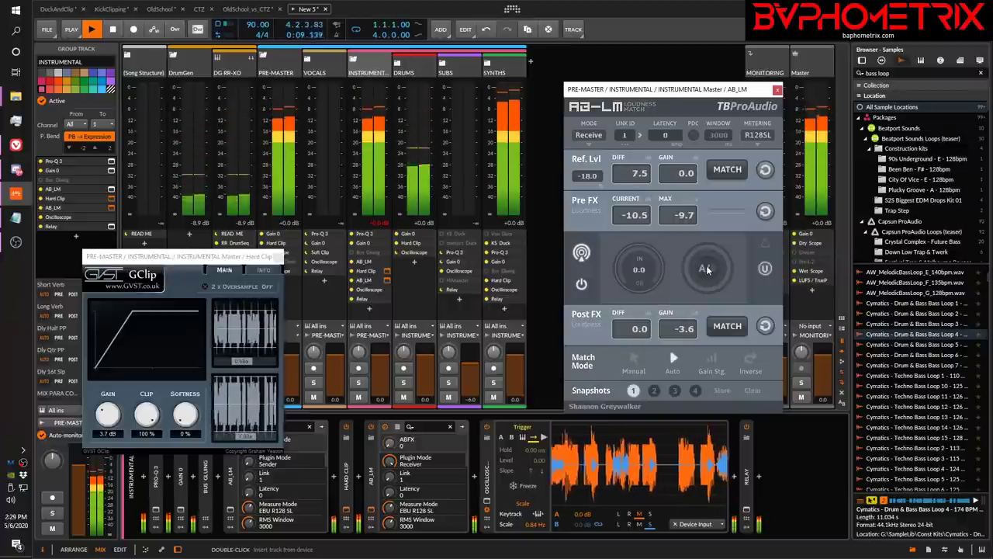
key("space")
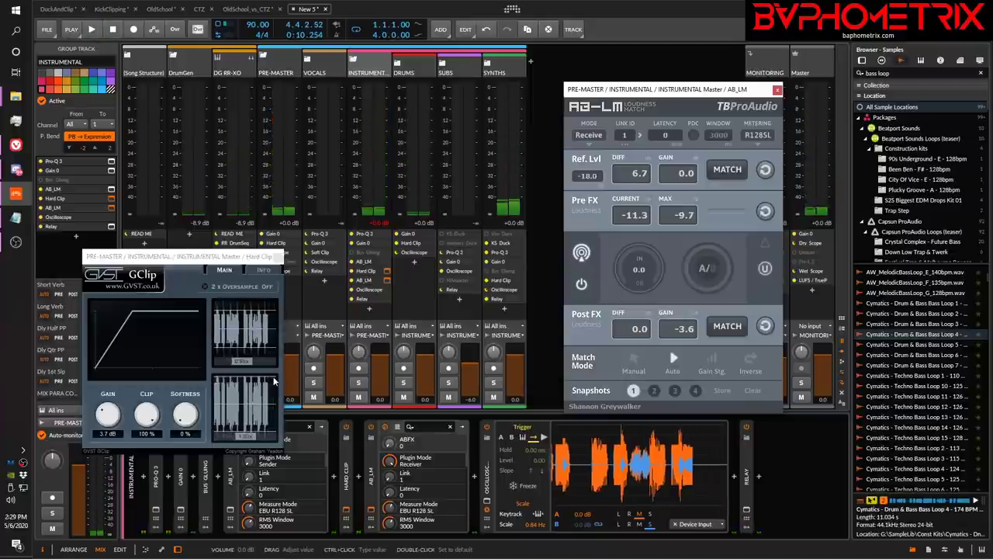